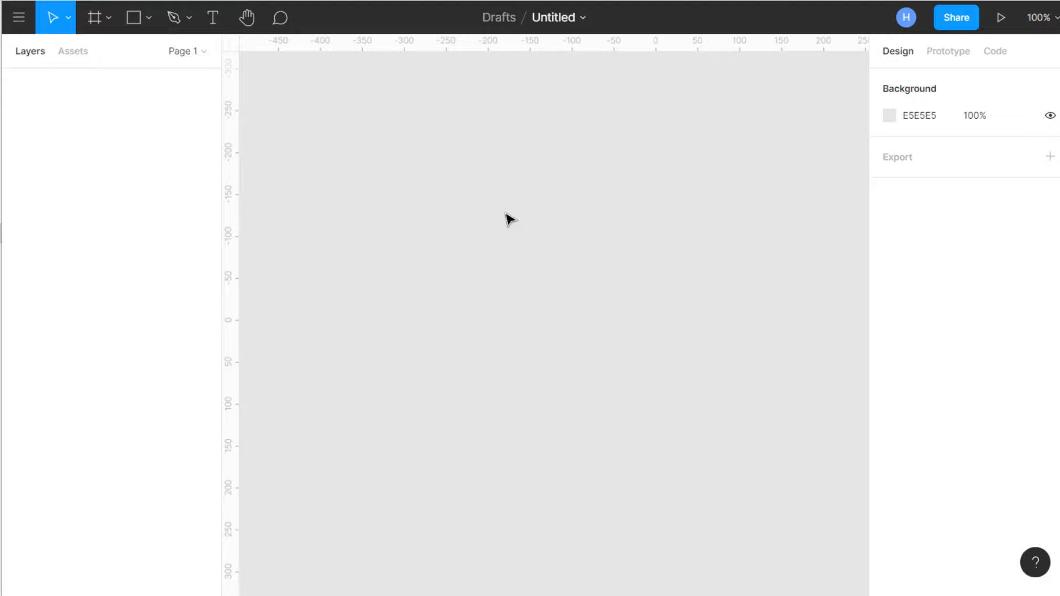
# - Rename the untitled design file to FootGame
pyautogui.click(555, 18)
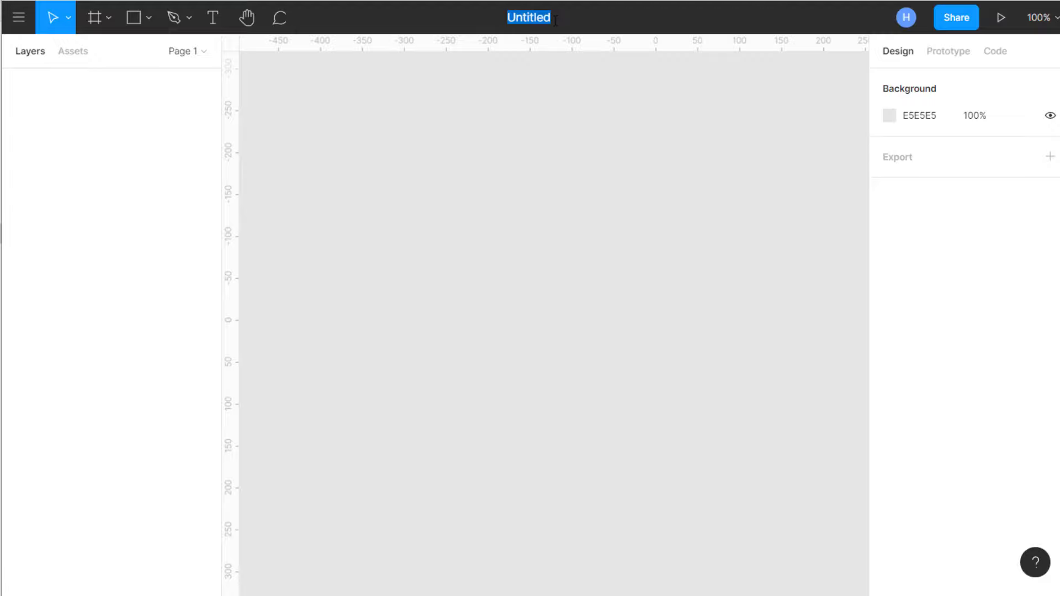
pyautogui.write('Foot')
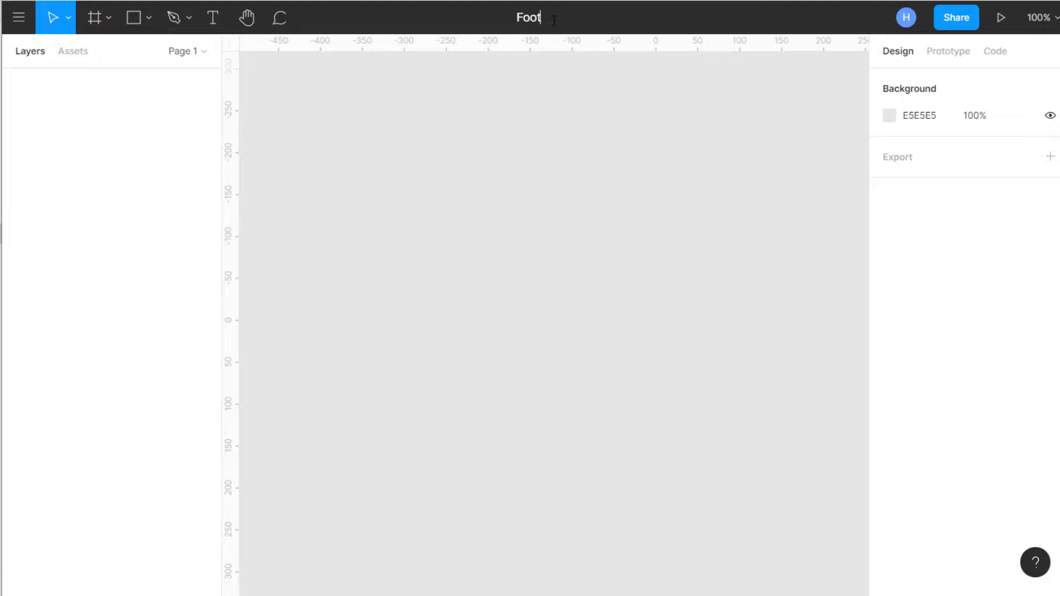
pyautogui.write('Game')
pyautogui.press('Return')
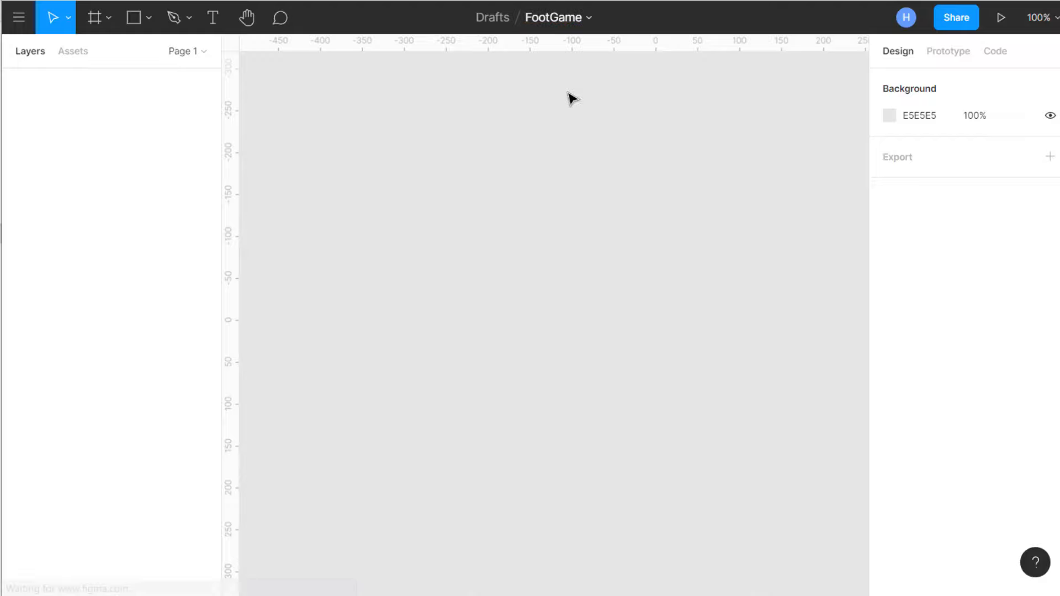
# - Create a frame from the MacBook Pro desktop preset, 1440×900
pyautogui.click(98, 24)
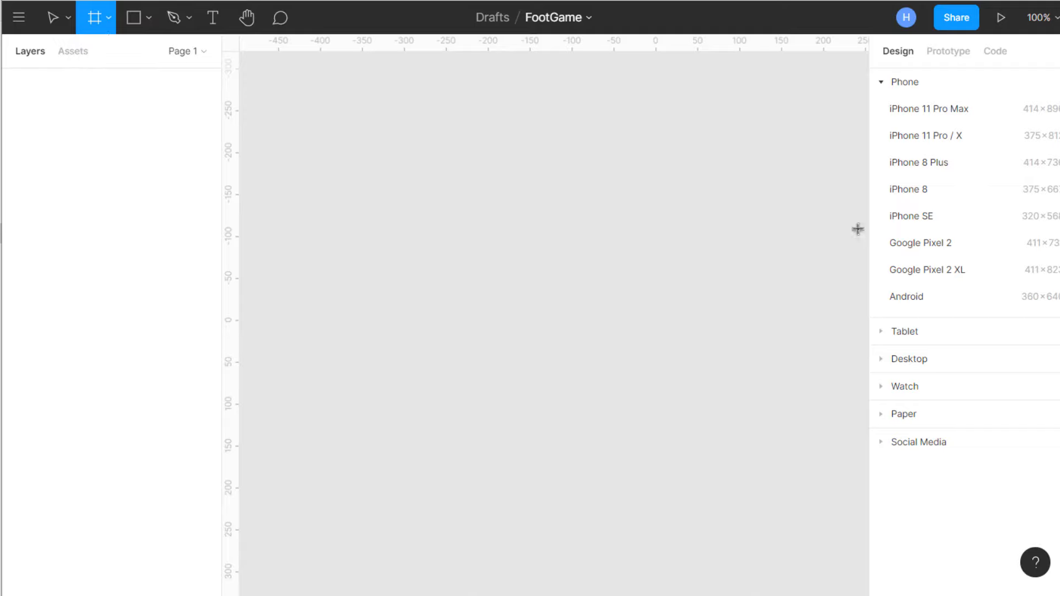
pyautogui.click(881, 362)
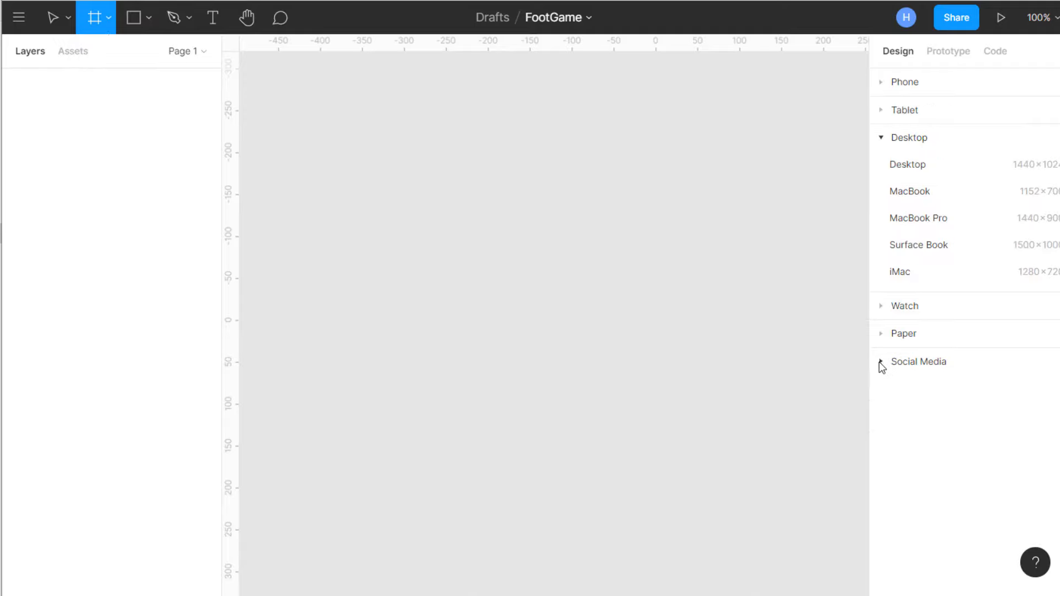
pyautogui.click(909, 219)
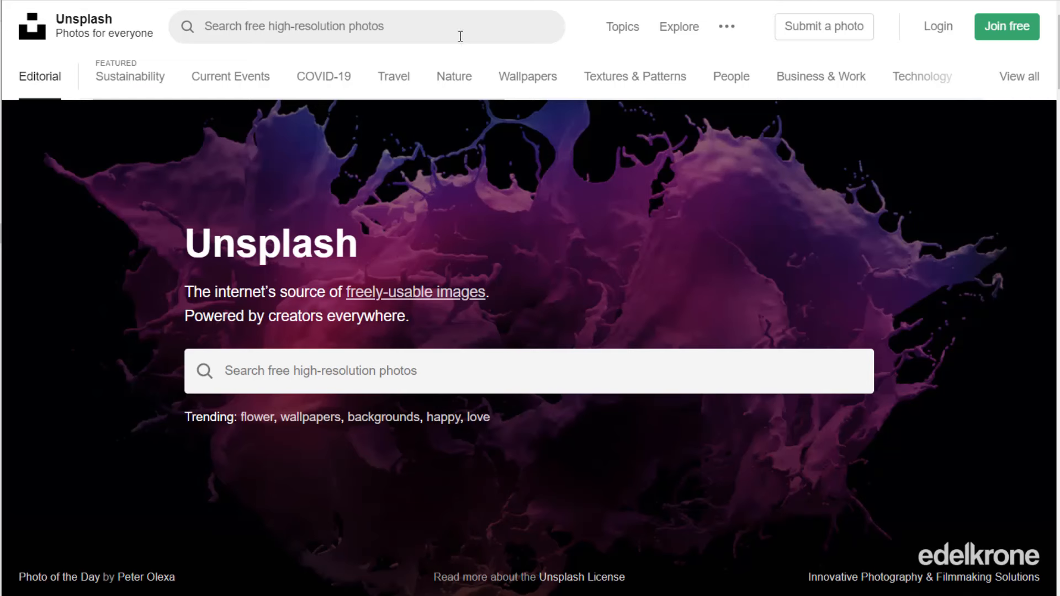
# - On Unsplash, search for football and browse the results for the photo of a kicking player in a number 16 jersey
pyautogui.click(467, 29)
pyautogui.write('football')
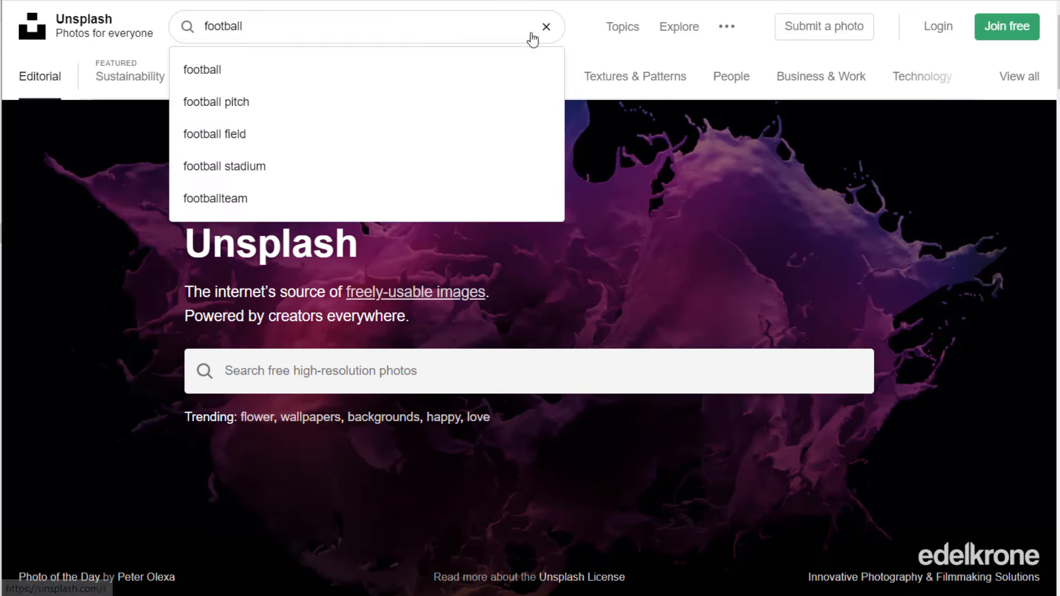
pyautogui.press('Return')
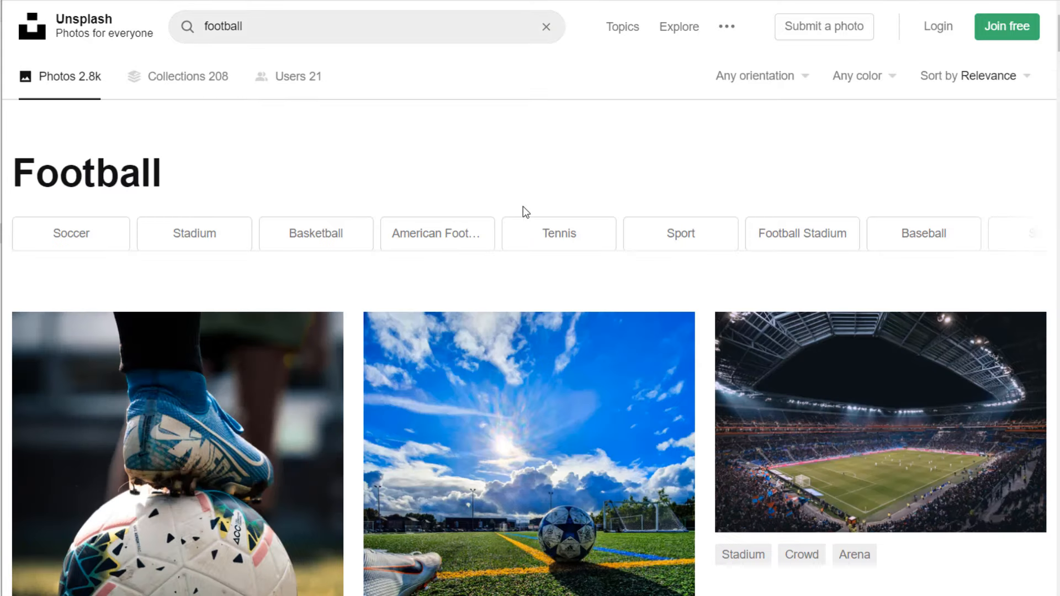
pyautogui.scroll(-8, 522, 232)
pyautogui.scroll(-10, 526, 274)
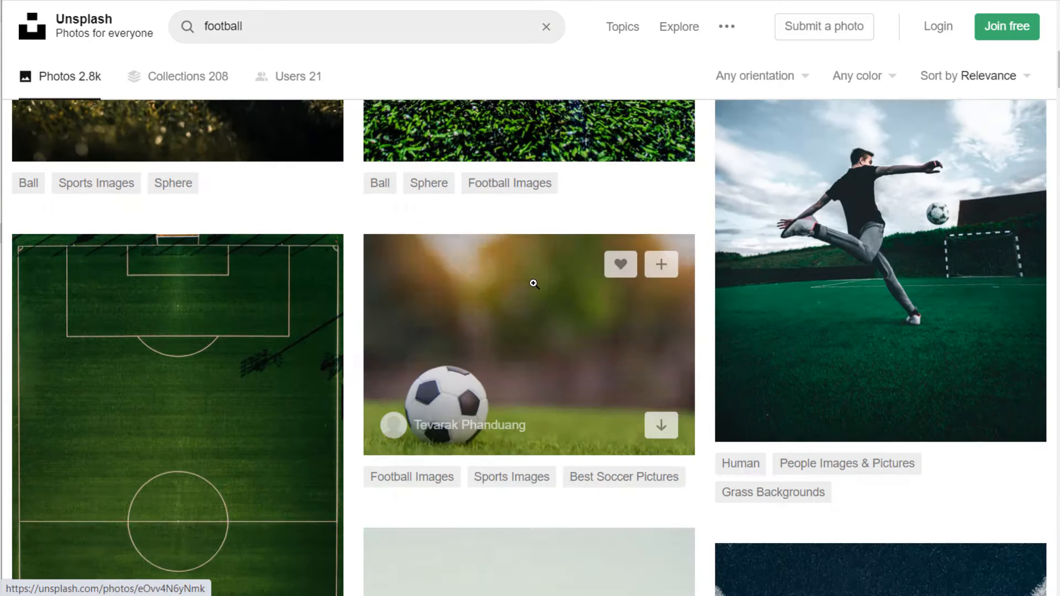
pyautogui.scroll(-20, 543, 296)
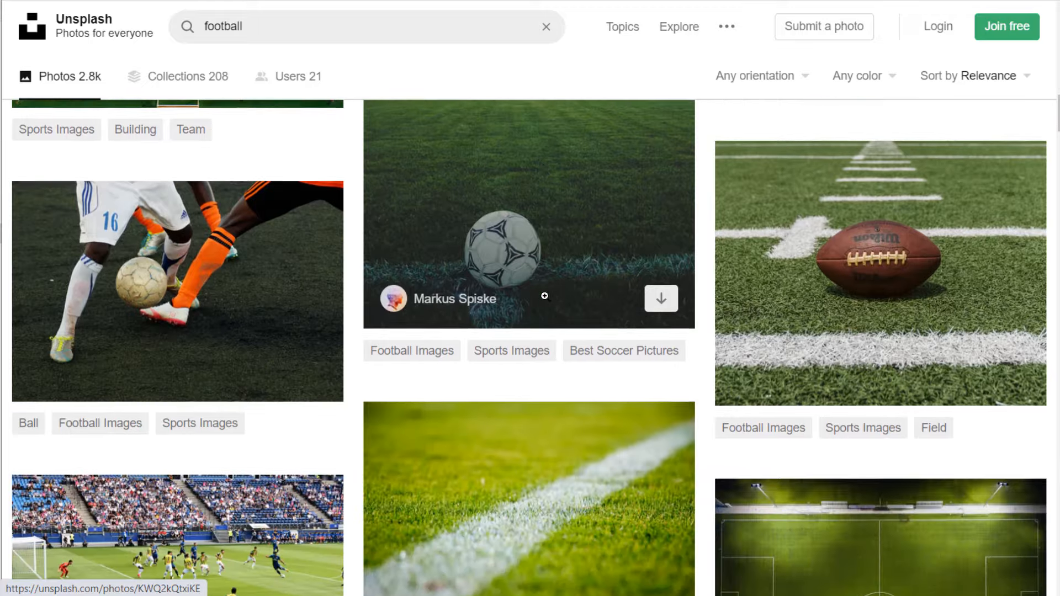
pyautogui.scroll(-20, 547, 301)
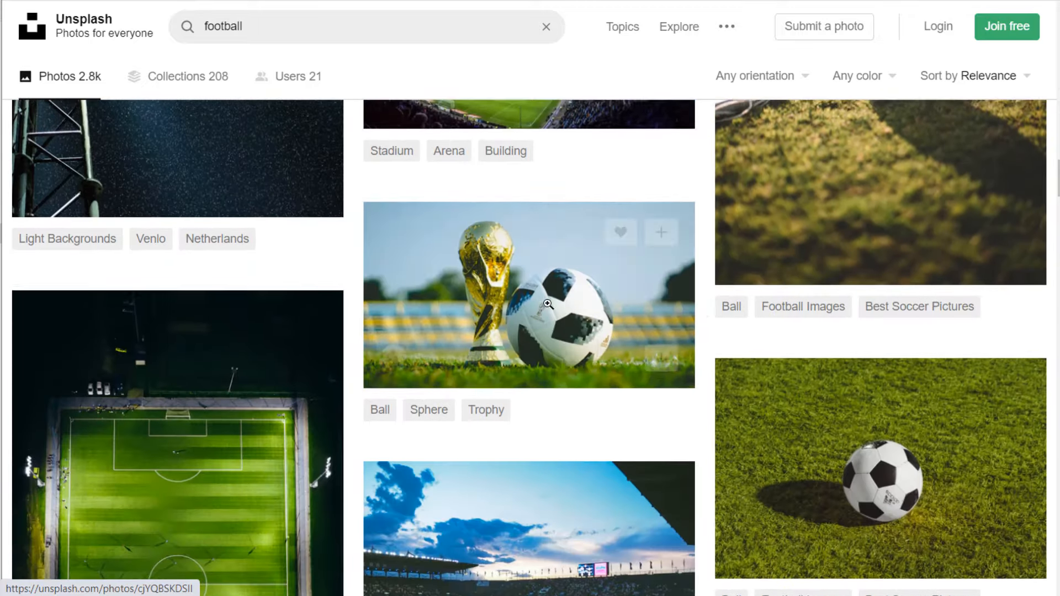
pyautogui.scroll(-7, 541, 298)
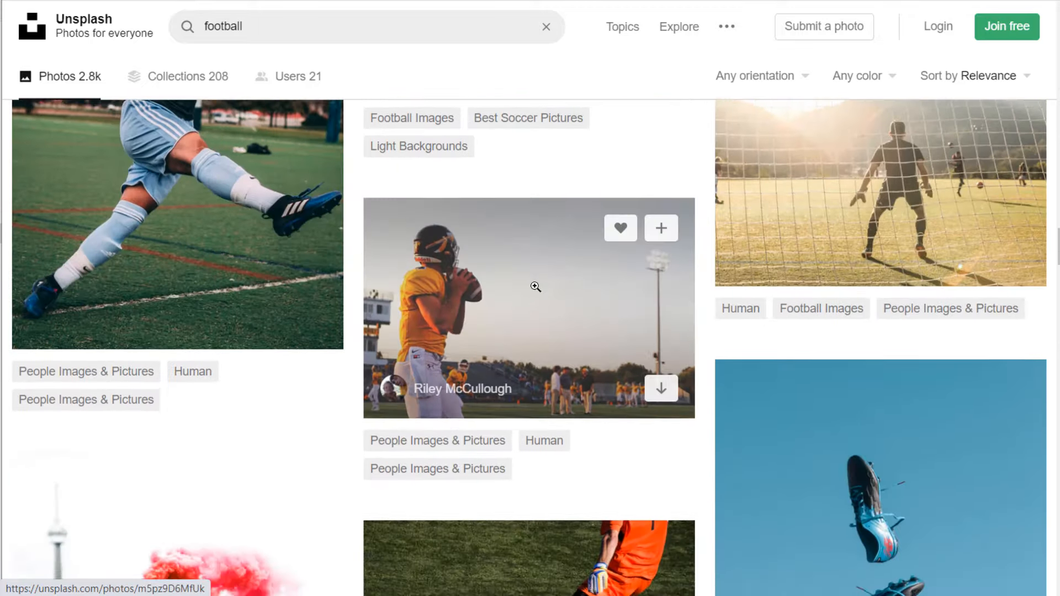
pyautogui.scroll(5, 539, 289)
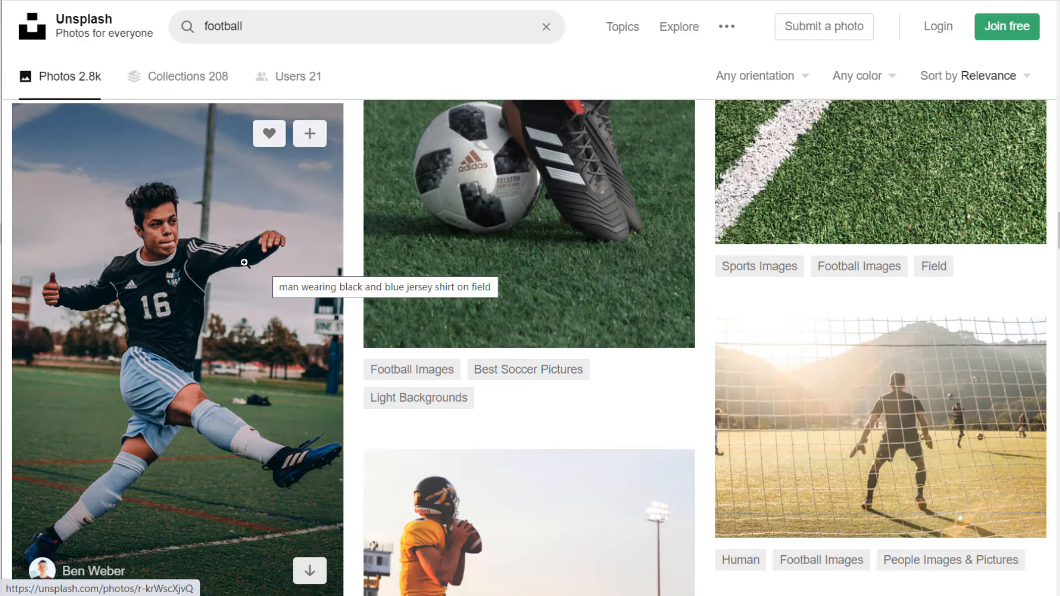
# - Open the number 16 player photo and download it for free
pyautogui.click(245, 264)
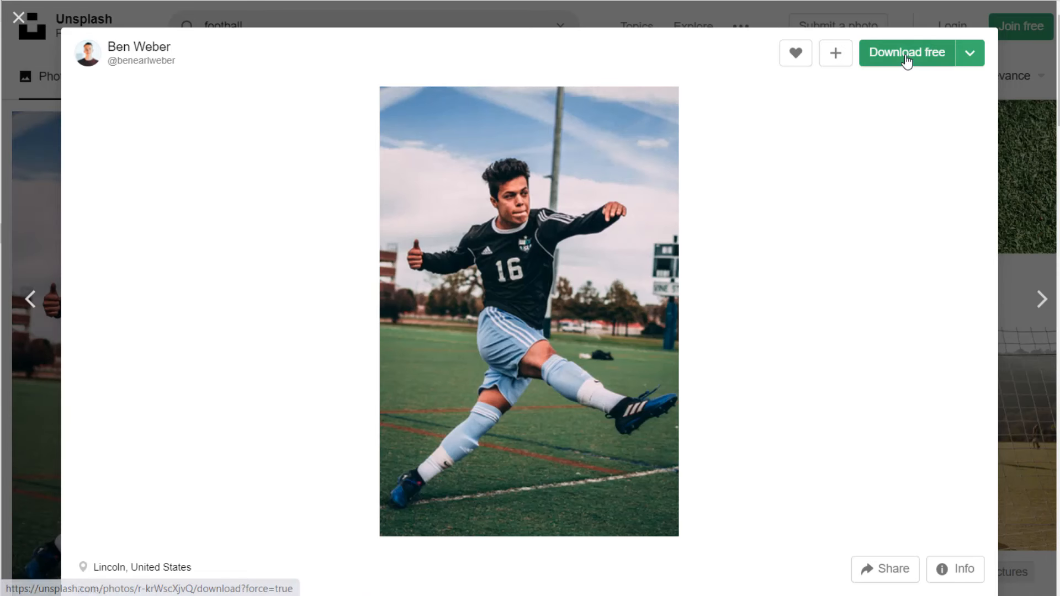
pyautogui.click(969, 55)
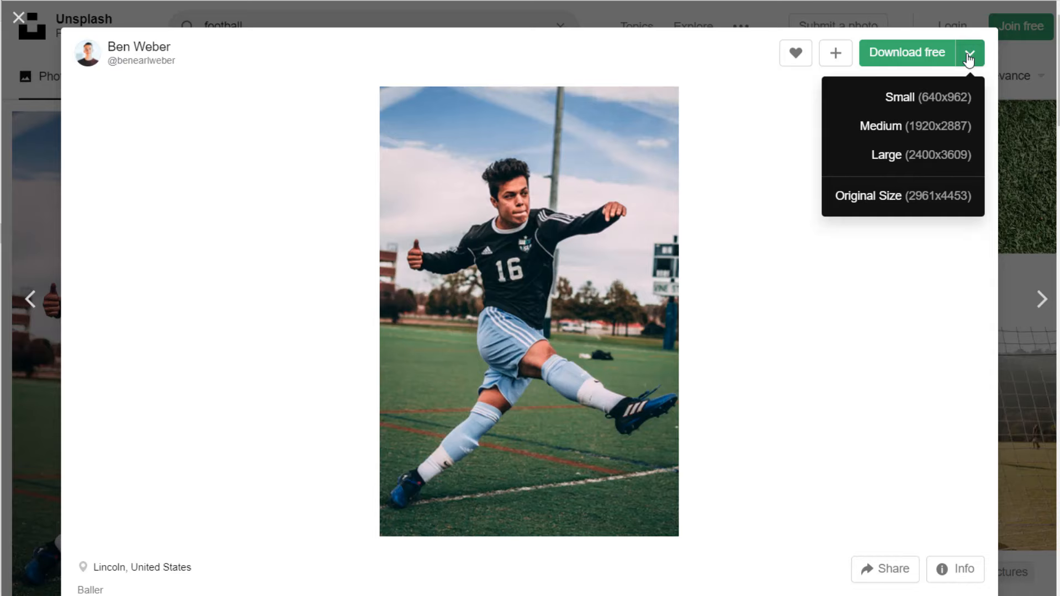
pyautogui.click(969, 57)
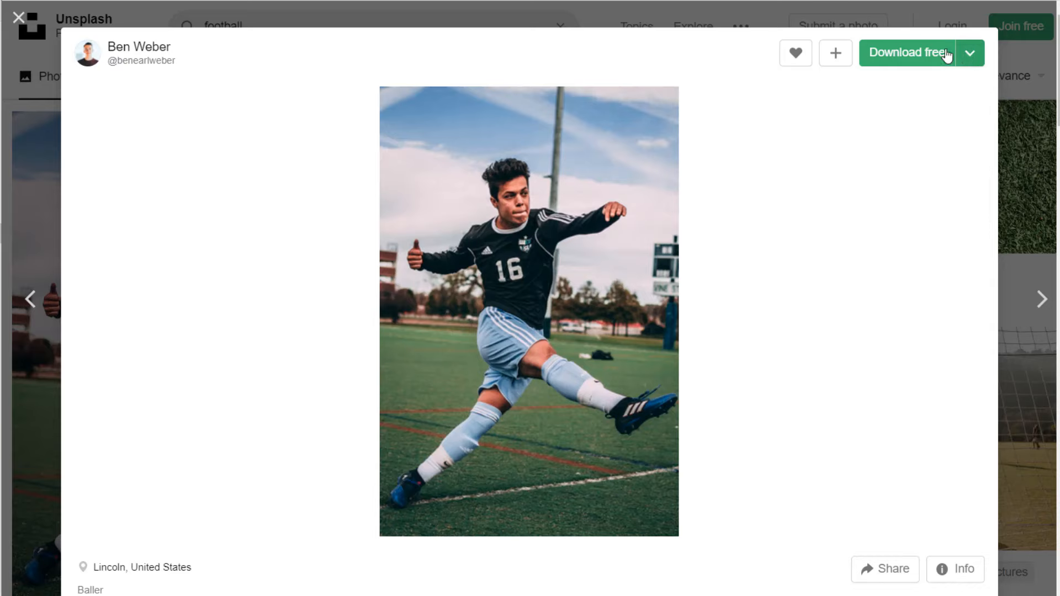
pyautogui.click(914, 57)
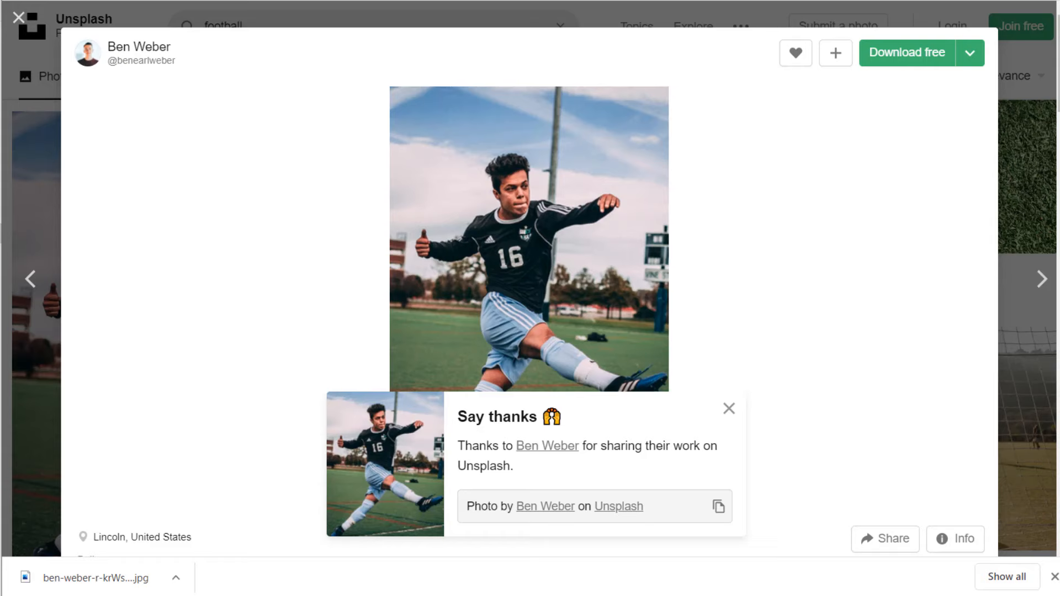
# - Switch to remove.bg and upload the newest downloaded player photo for background removal
pyautogui.hotkey('ctrl', 'Tab')
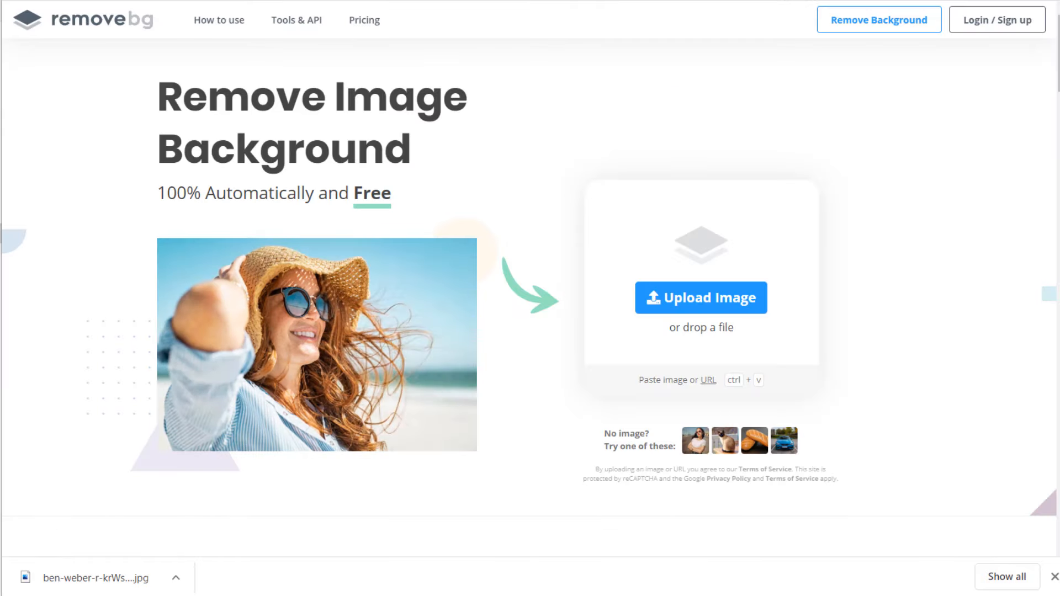
pyautogui.click(740, 299)
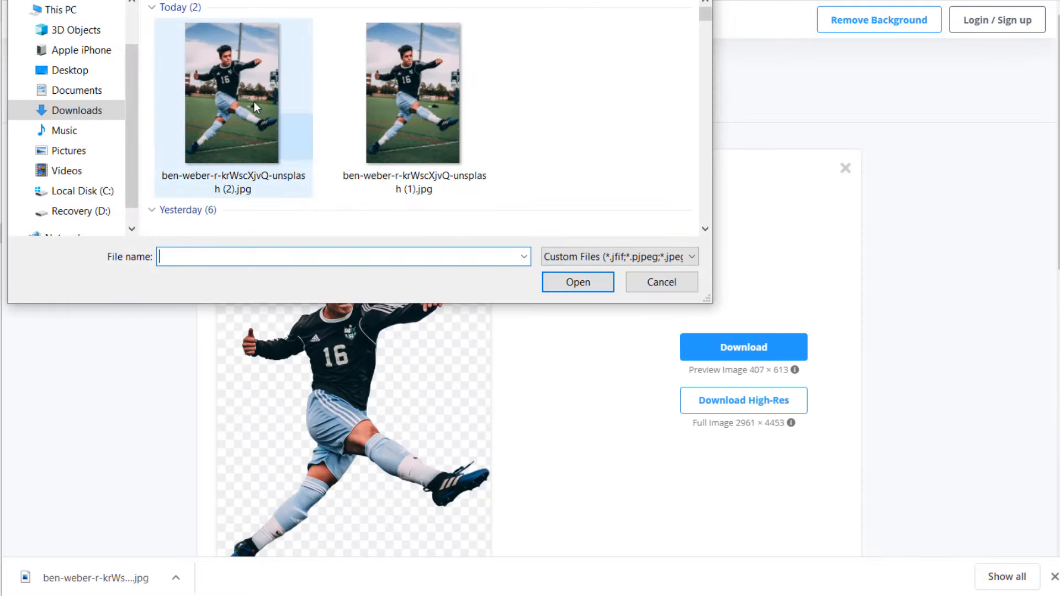
pyautogui.doubleClick(254, 104)
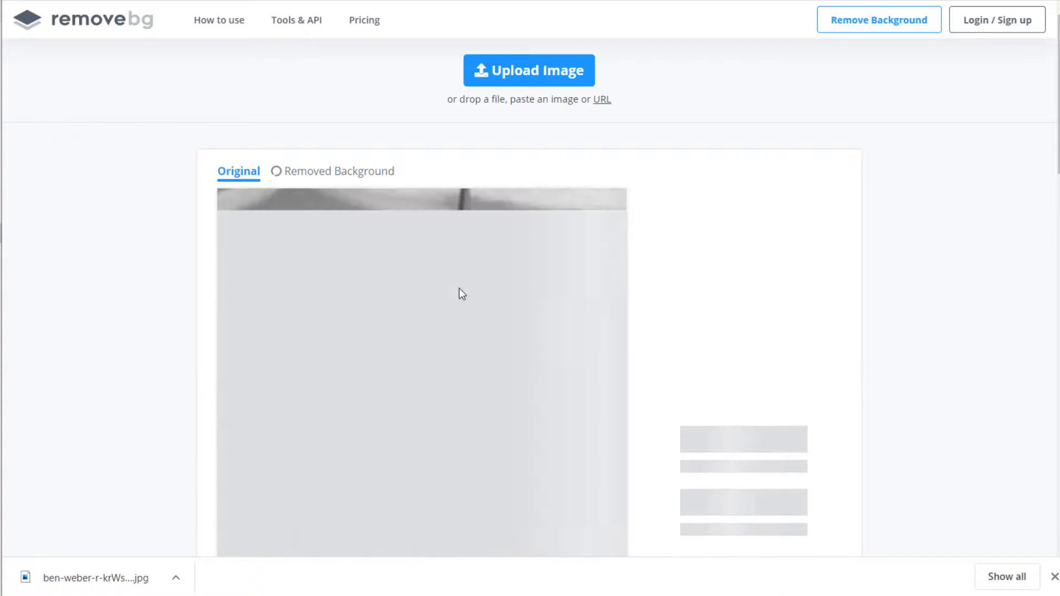
# - Check the player cutout and download its 407 × 613 preview image
pyautogui.scroll(-3, 430, 270)
pyautogui.scroll(1, 443, 313)
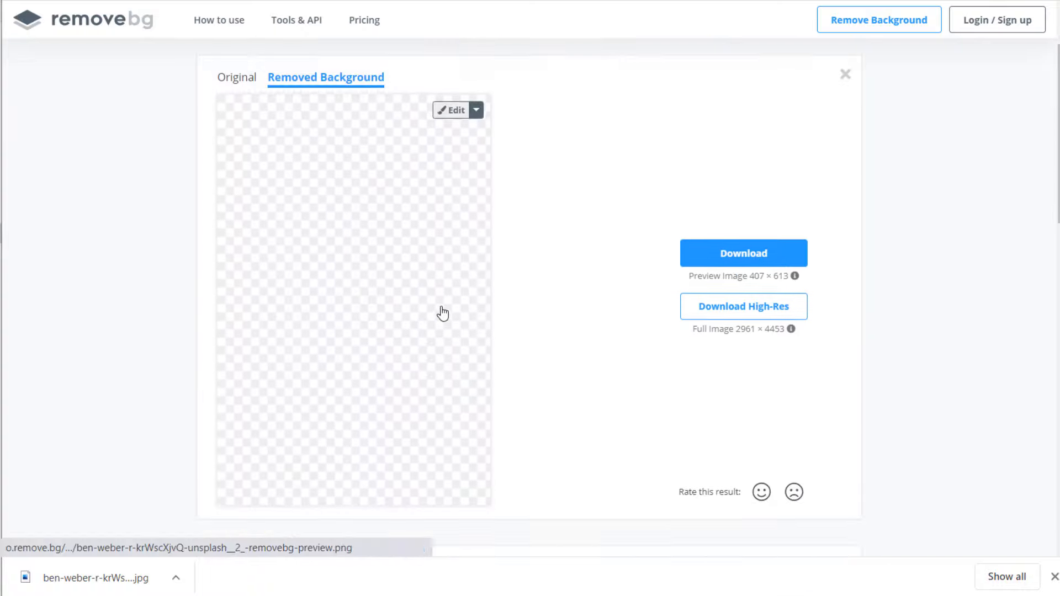
pyautogui.scroll(2, 443, 314)
pyautogui.scroll(-2, 439, 301)
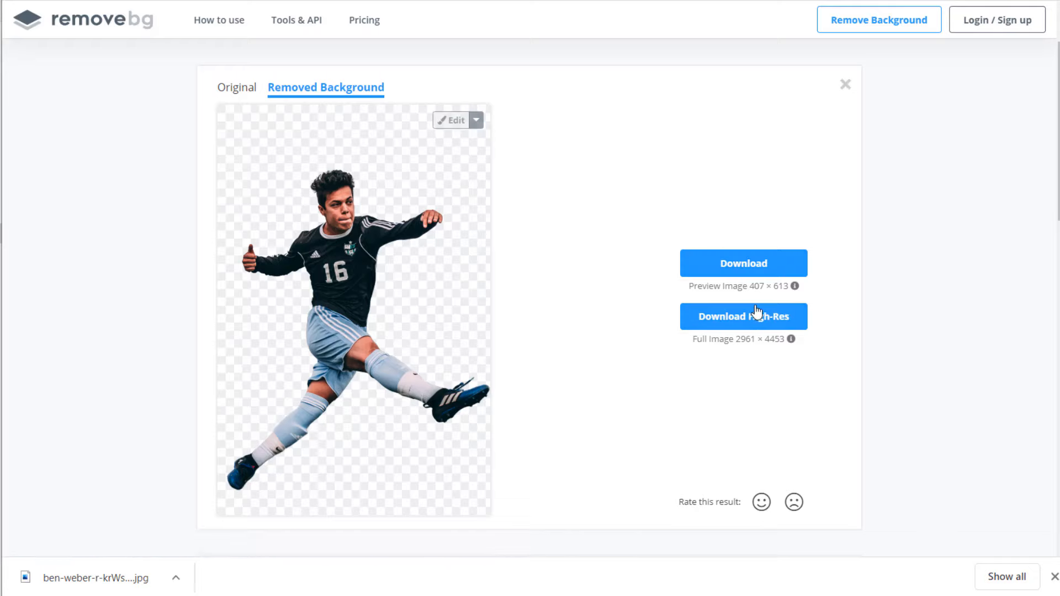
pyautogui.click(739, 265)
# - Return to Figma and place the downloaded player cutout PNG from the Downloads folder in the left half of the MacBook Pro frame
pyautogui.hotkey('alt', 'Tab')
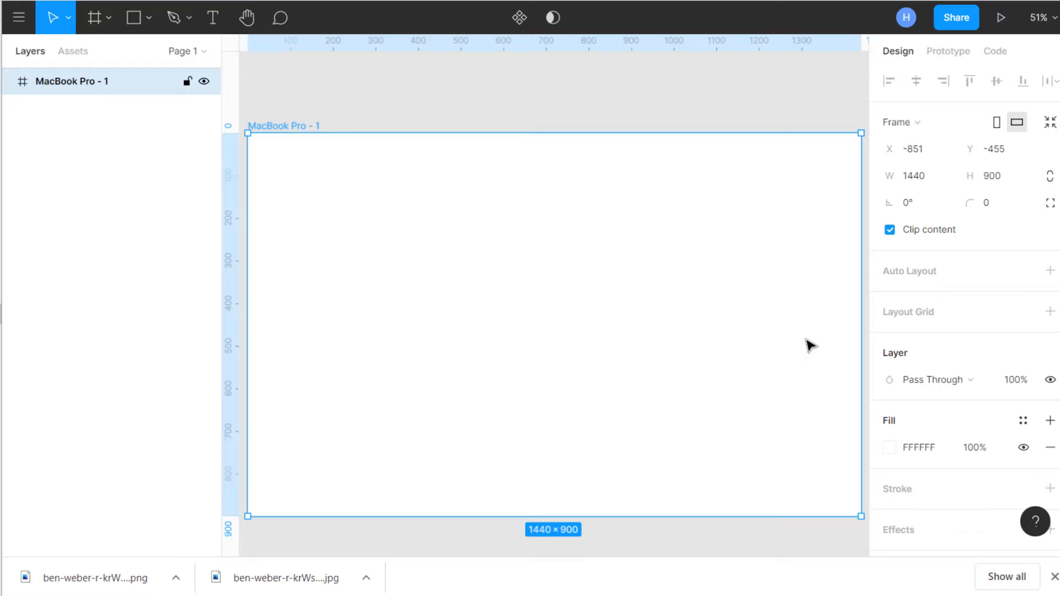
pyautogui.click(175, 578)
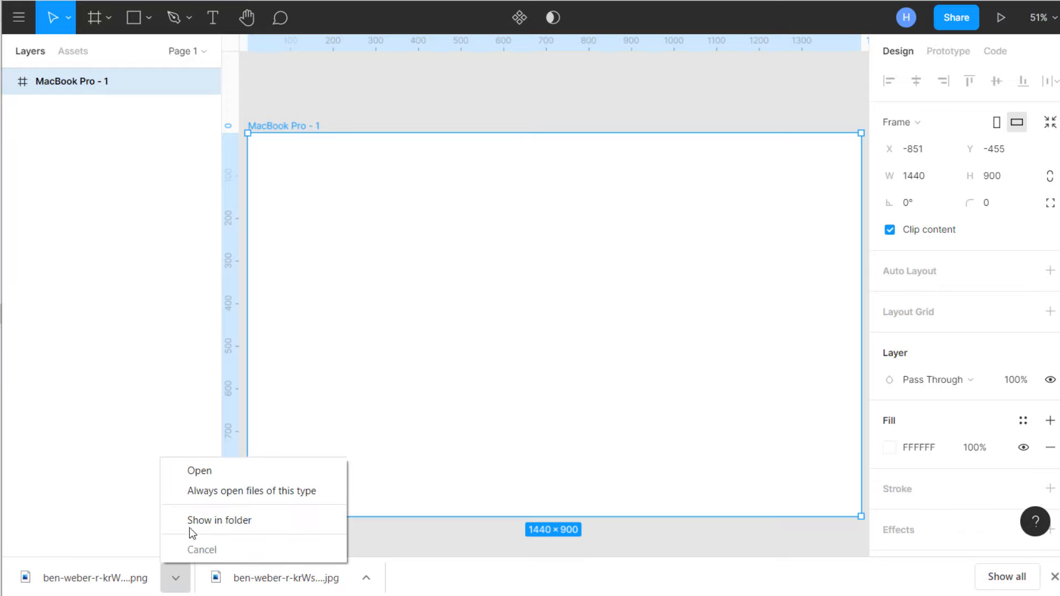
pyautogui.click(197, 521)
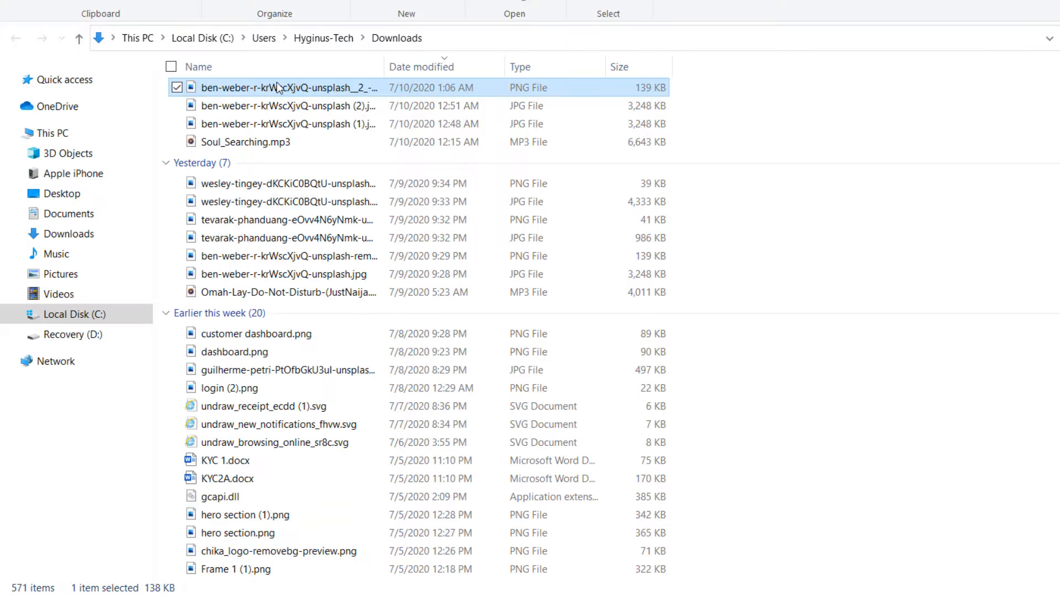
pyautogui.moveTo(331, 89); pyautogui.dragTo(389, 287)
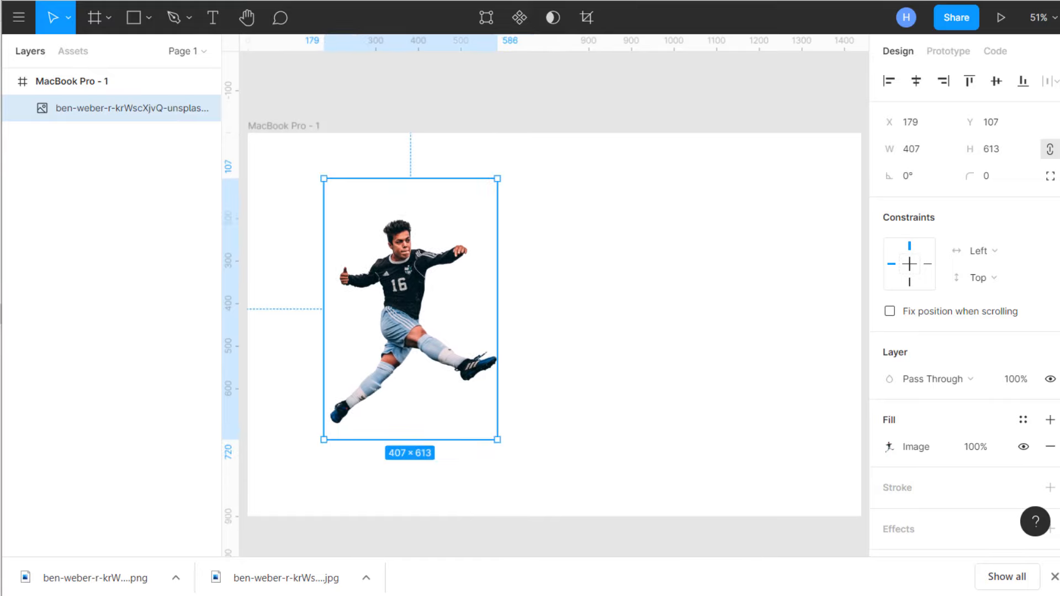
# - Switch to Unsplash, search for ball, and open the photo of the black-and-white soccer ball on grass
pyautogui.click(297, 0)
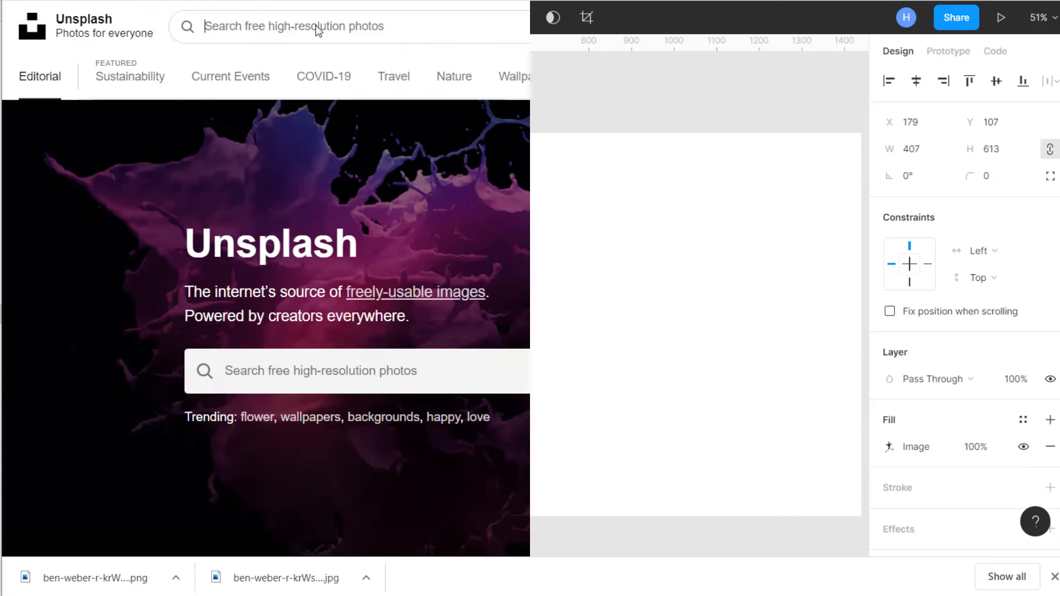
pyautogui.click(312, 22)
pyautogui.write('ball')
pyautogui.press('Return')
pyautogui.scroll(-3, 286, 135)
pyautogui.click(192, 247)
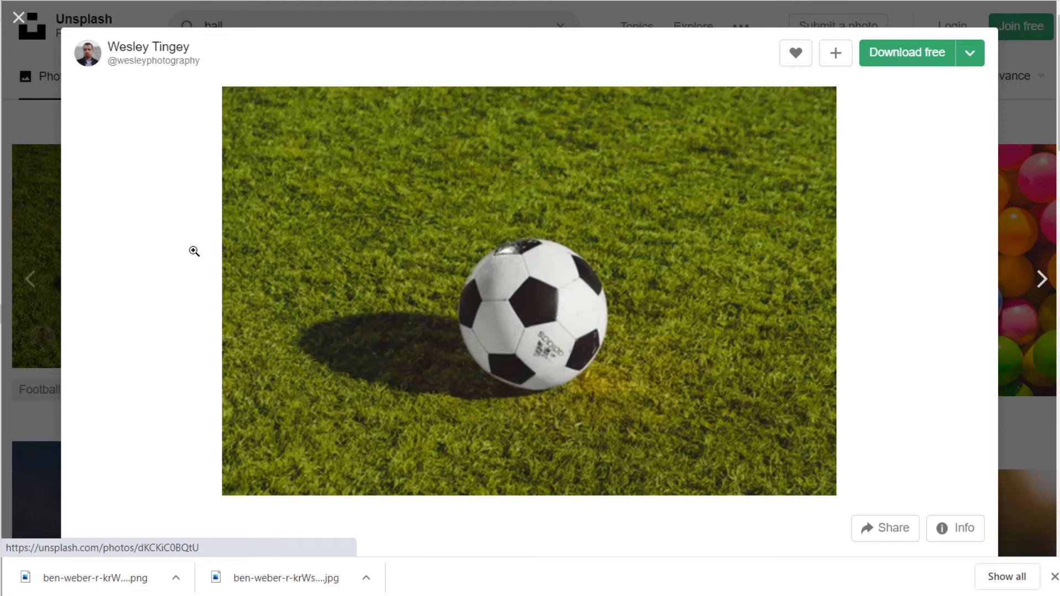
# - Download the soccer ball photo for free
pyautogui.rightClick(552, 241)
pyautogui.click(511, 214)
pyautogui.click(906, 53)
# - Upload the soccer ball photo to remove.bg and download the background-free version
pyautogui.scroll(-10, 376, 448)
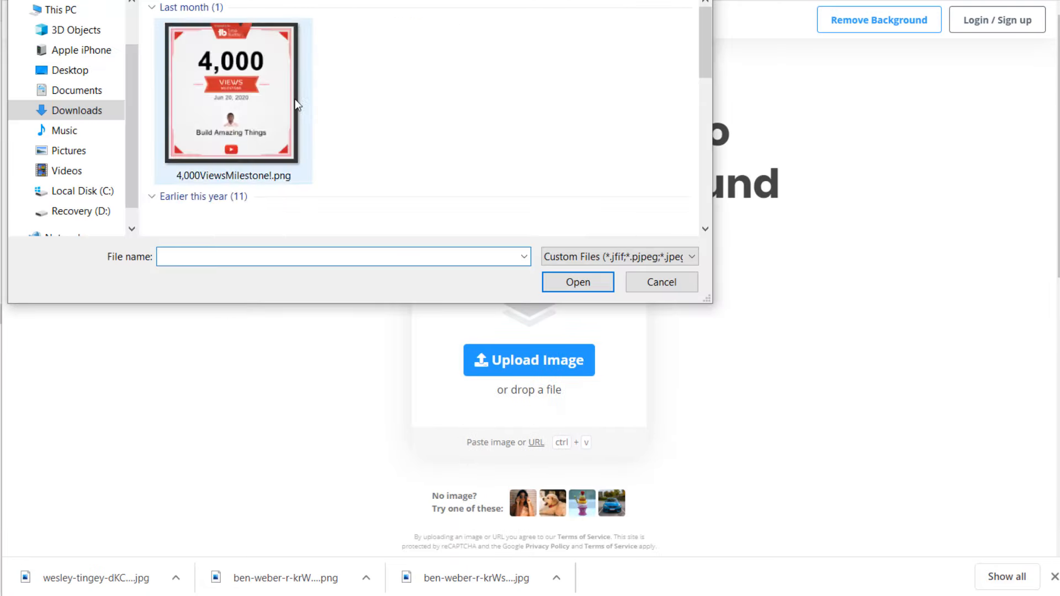
pyautogui.scroll(3, 294, 98)
pyautogui.doubleClick(237, 109)
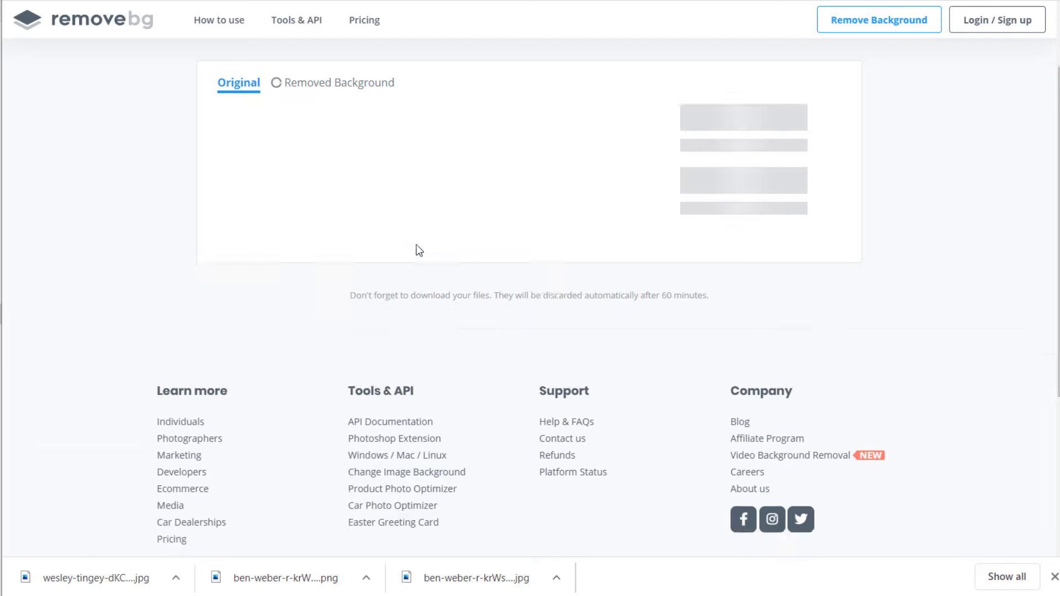
pyautogui.click(725, 192)
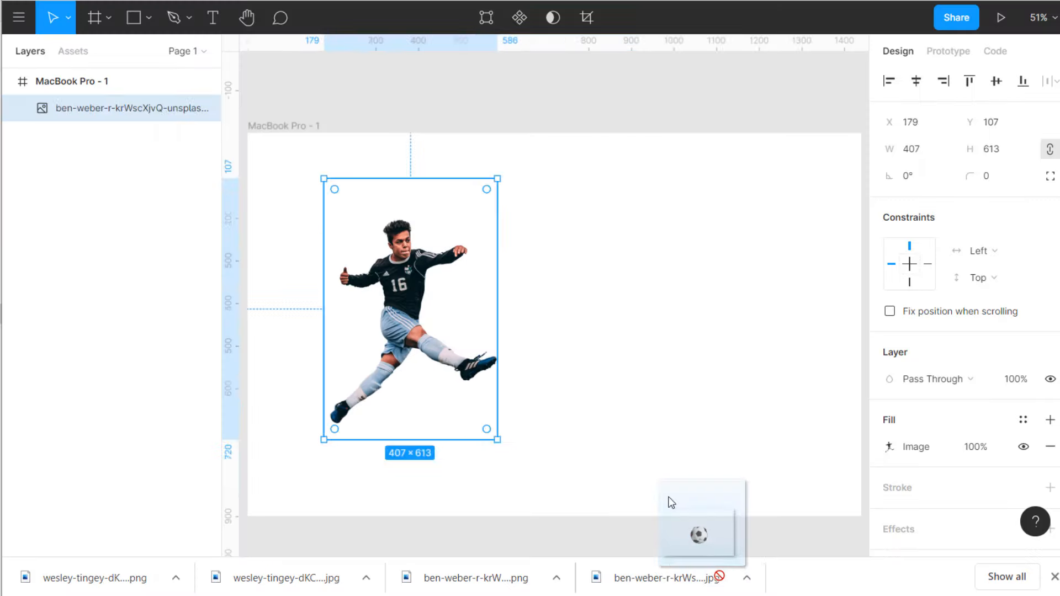
# - Place the soccer ball cutout in the Figma frame and position it just in front of the player's kicking foot
pyautogui.moveTo(668, 498); pyautogui.dragTo(638, 409)
pyautogui.moveTo(640, 418); pyautogui.dragTo(531, 319)
# - Add a layout grid to the MacBook Pro frame and change its type to Columns
pyautogui.click(583, 221)
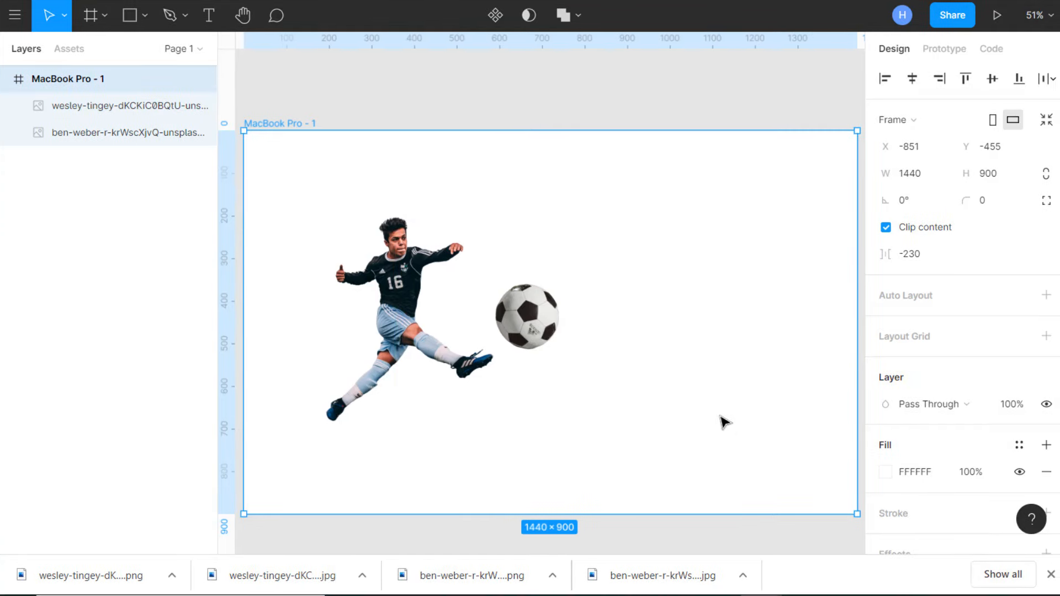
pyautogui.click(1045, 336)
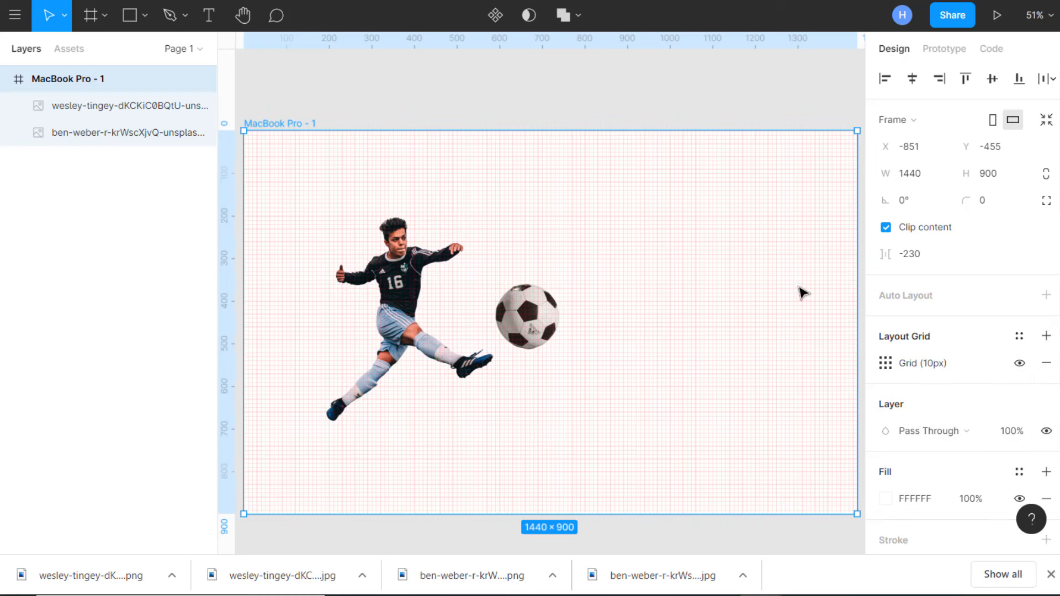
pyautogui.click(886, 363)
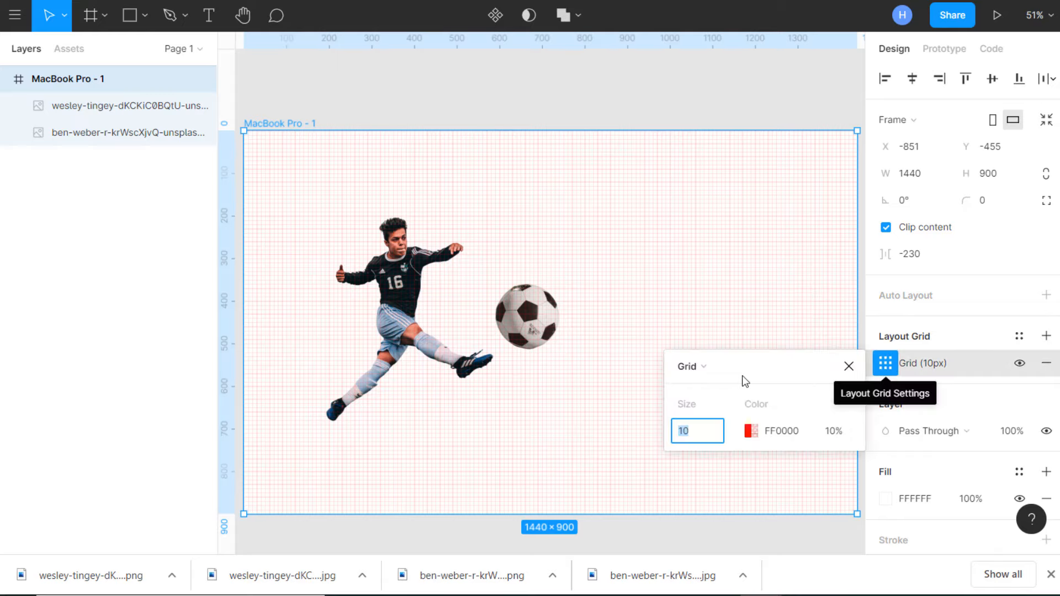
pyautogui.click(698, 367)
pyautogui.click(706, 387)
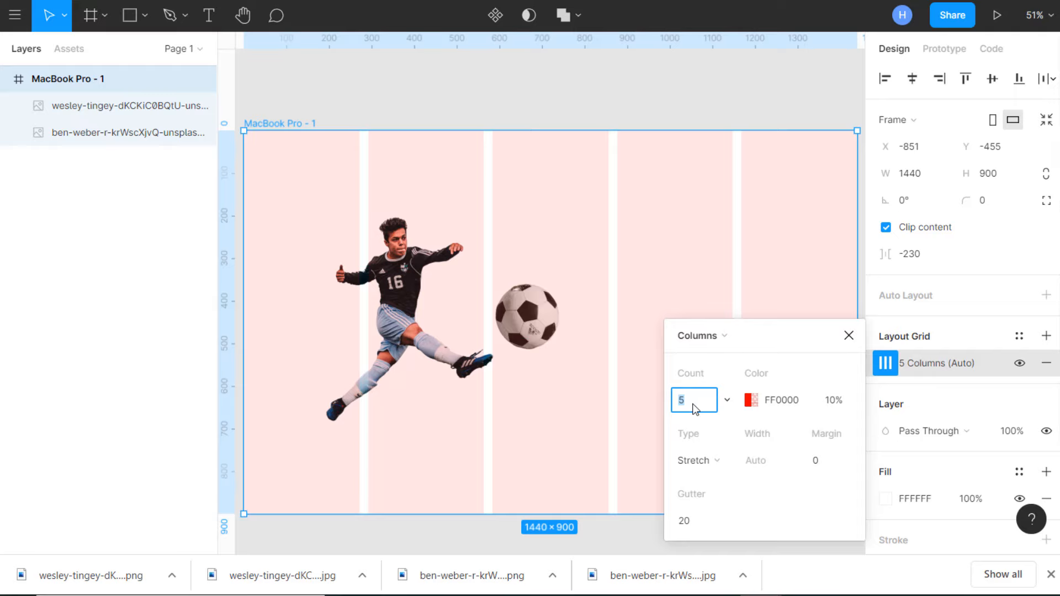
# - Set the frame's column grid to 12 columns with a margin of 60, and check the frame with the grid hidden and shown
pyautogui.write('12')
pyautogui.click(835, 463)
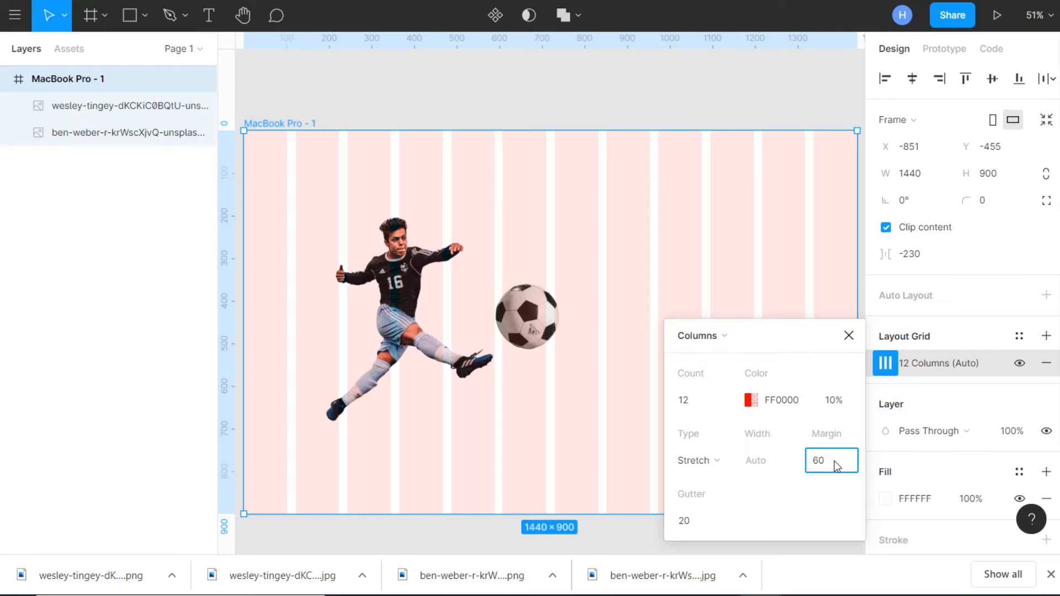
pyautogui.press('Return')
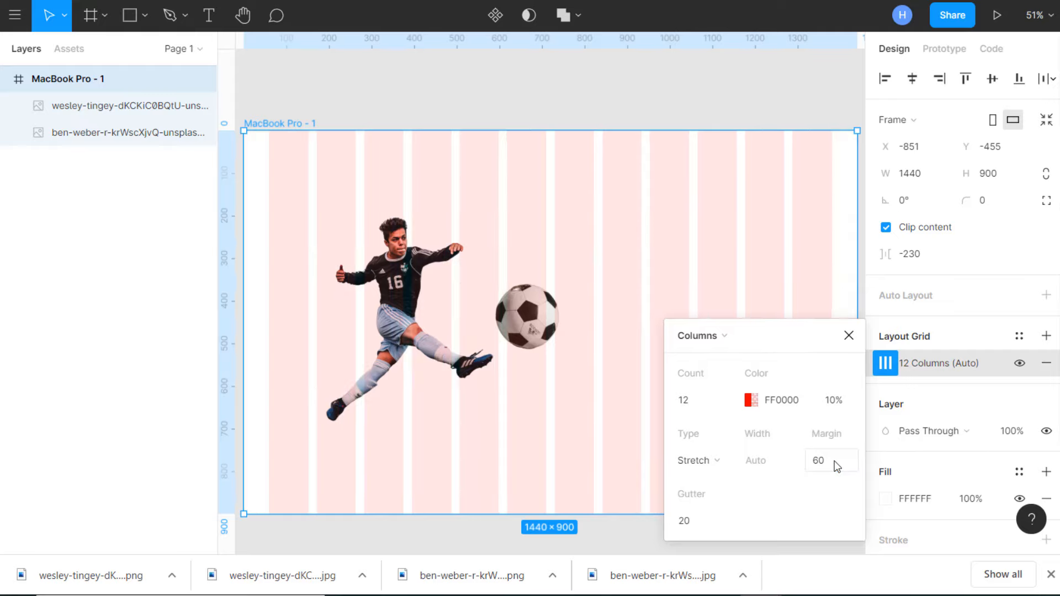
pyautogui.click(848, 335)
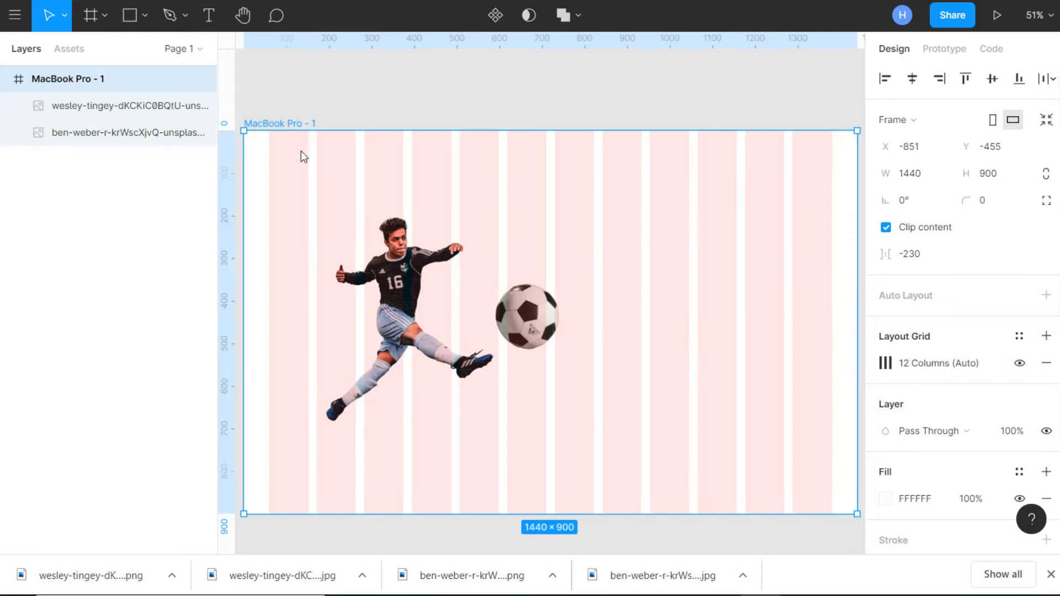
pyautogui.click(1019, 363)
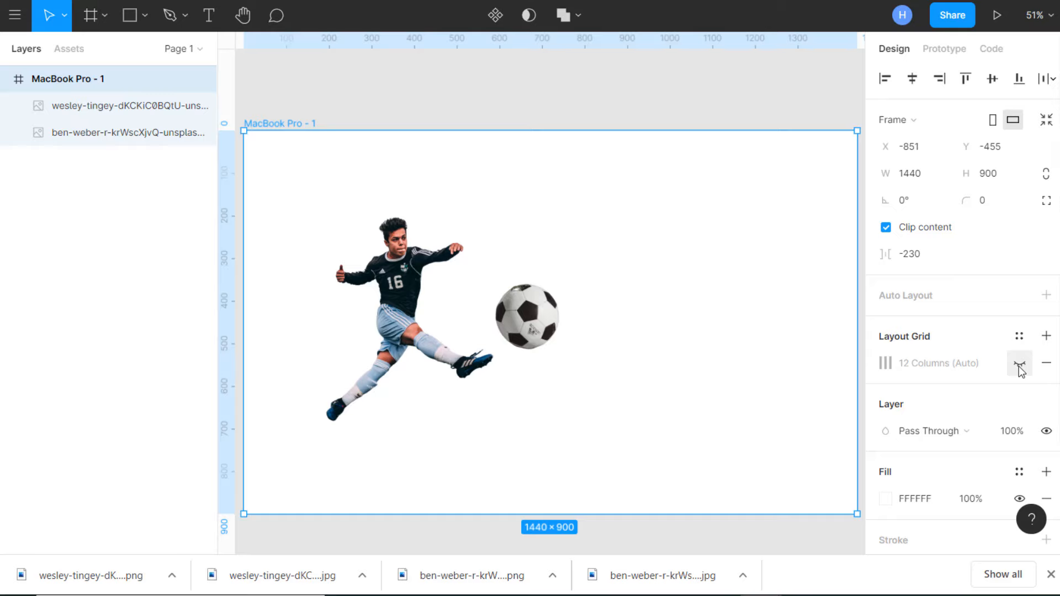
pyautogui.click(1020, 366)
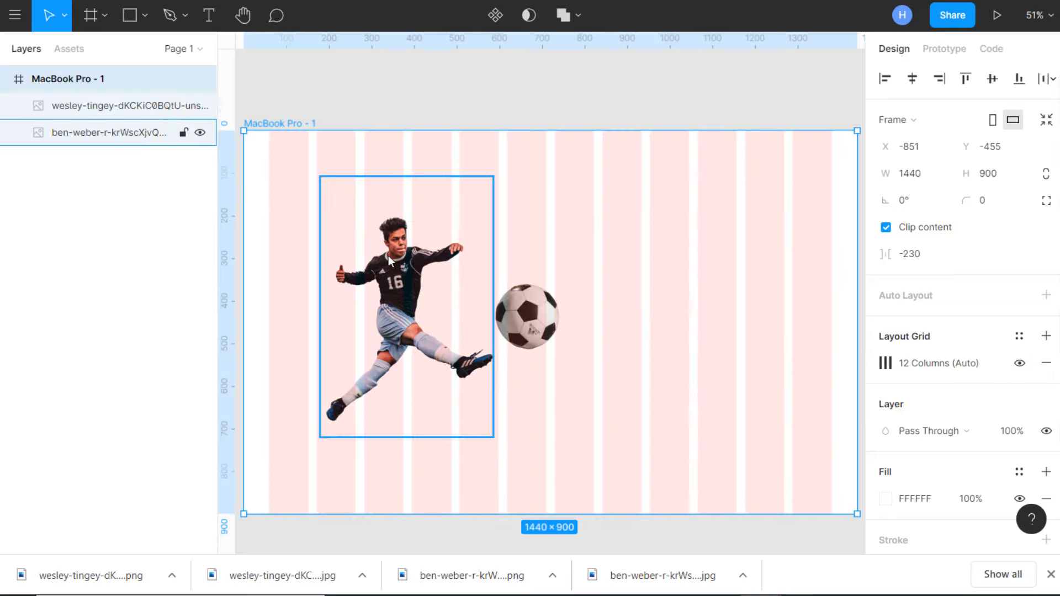
# - Move the player image so his trailing foot lines up with the outer edge of the first grid column
pyautogui.moveTo(389, 256); pyautogui.dragTo(336, 291)
pyautogui.click(413, 287)
pyautogui.click(398, 288)
# - Shrink the soccer ball image to about 305 × 203 and place it just above the player's kicking foot
pyautogui.click(537, 337)
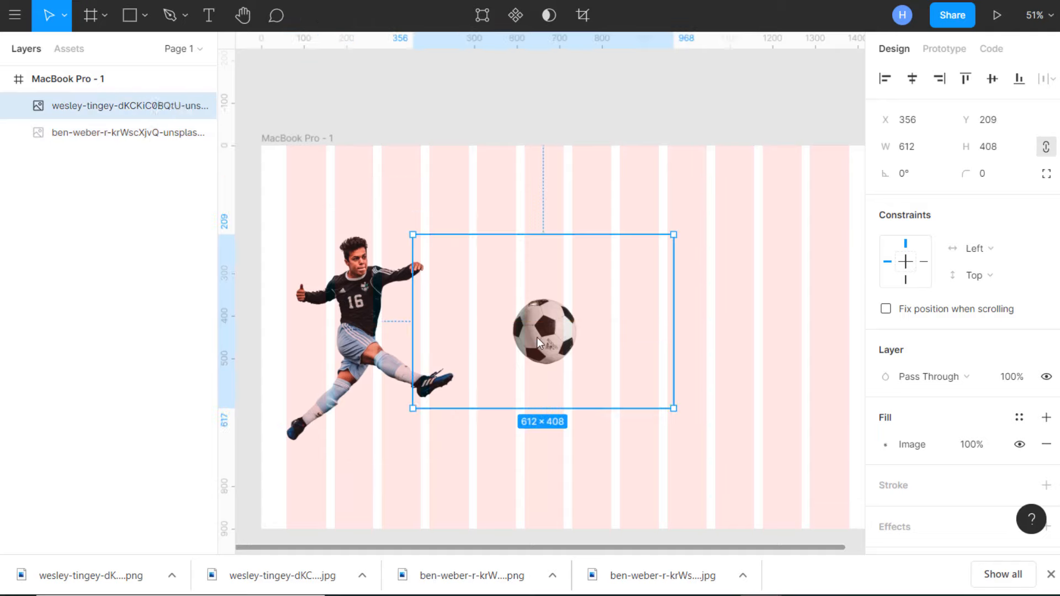
pyautogui.moveTo(412, 234); pyautogui.dragTo(523, 307)
pyautogui.moveTo(605, 366); pyautogui.dragTo(449, 356)
pyautogui.moveTo(365, 300); pyautogui.dragTo(386, 313)
pyautogui.moveTo(450, 366); pyautogui.dragTo(445, 360)
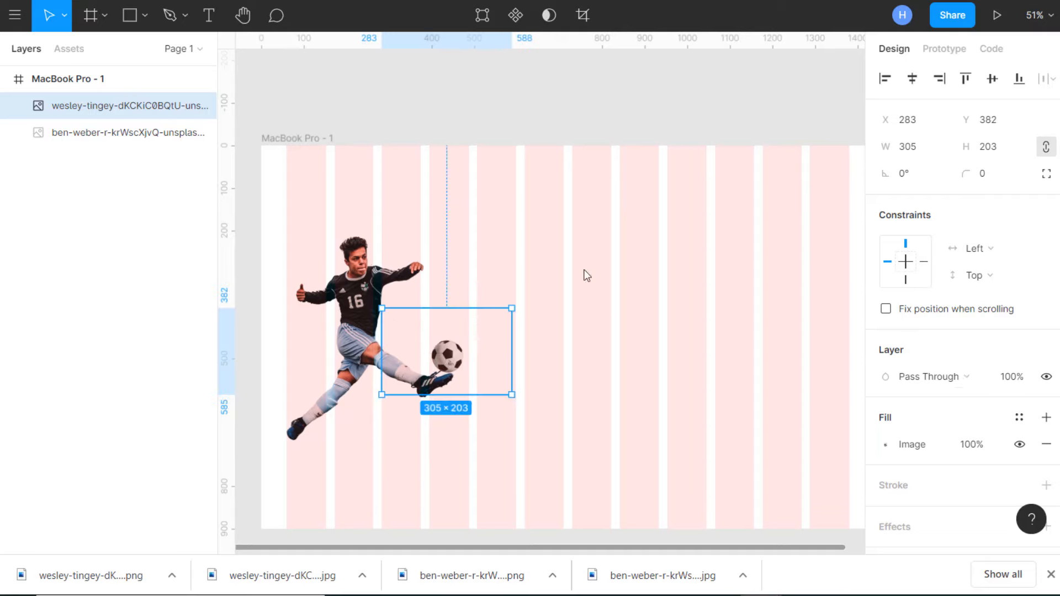
# - Hide the layout grid of the MacBook Pro frame
pyautogui.click(291, 137)
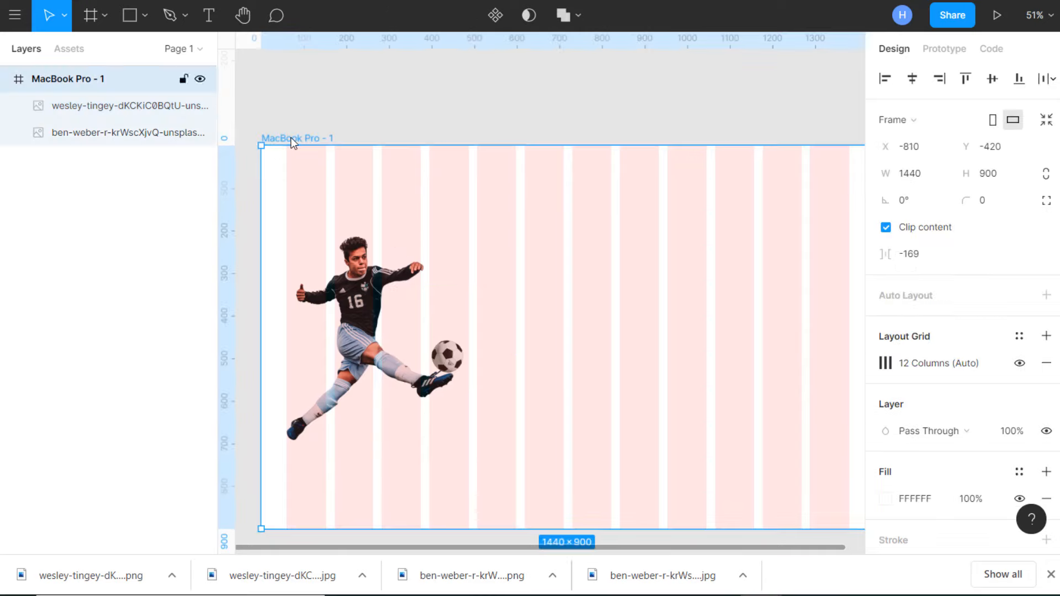
pyautogui.click(1019, 363)
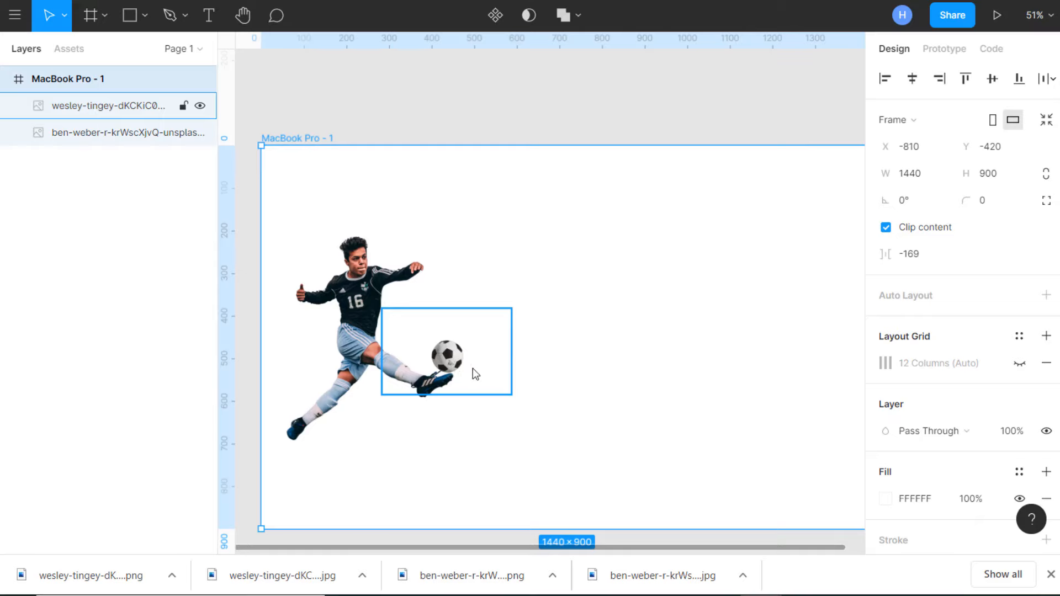
pyautogui.scroll(-1, 442, 237)
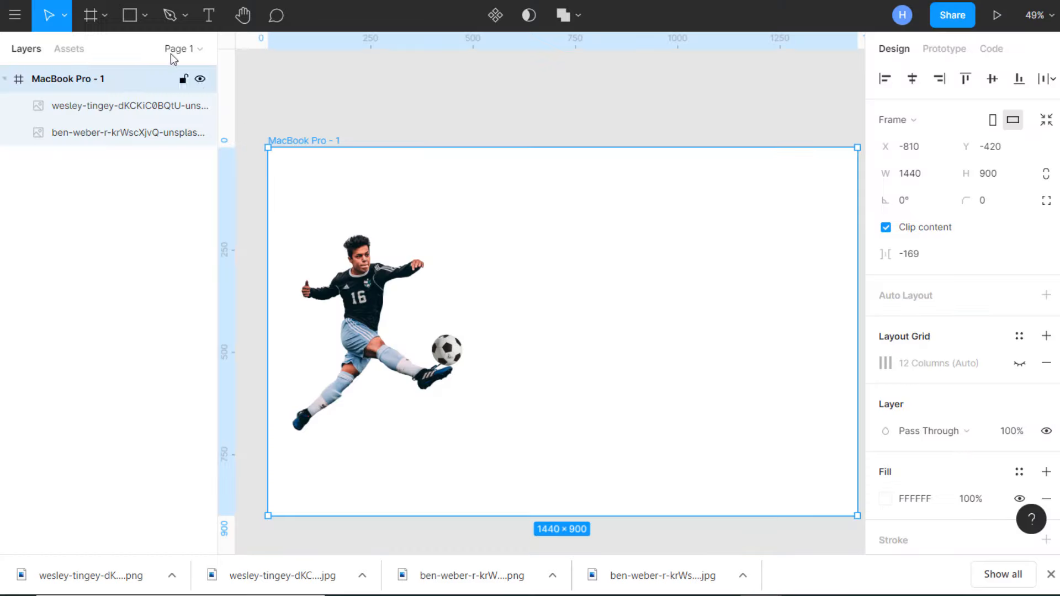
# - Draw a full-height rectangle about 347 × 900 along the frame's left edge and place its layer beneath the player and ball
pyautogui.click(131, 14)
pyautogui.moveTo(268, 148)
pyautogui.mouseDown()
pyautogui.moveTo(400, 303)
pyautogui.moveTo(414, 371)
pyautogui.moveTo(413, 526)
pyautogui.moveTo(409, 514)
pyautogui.mouseUp()
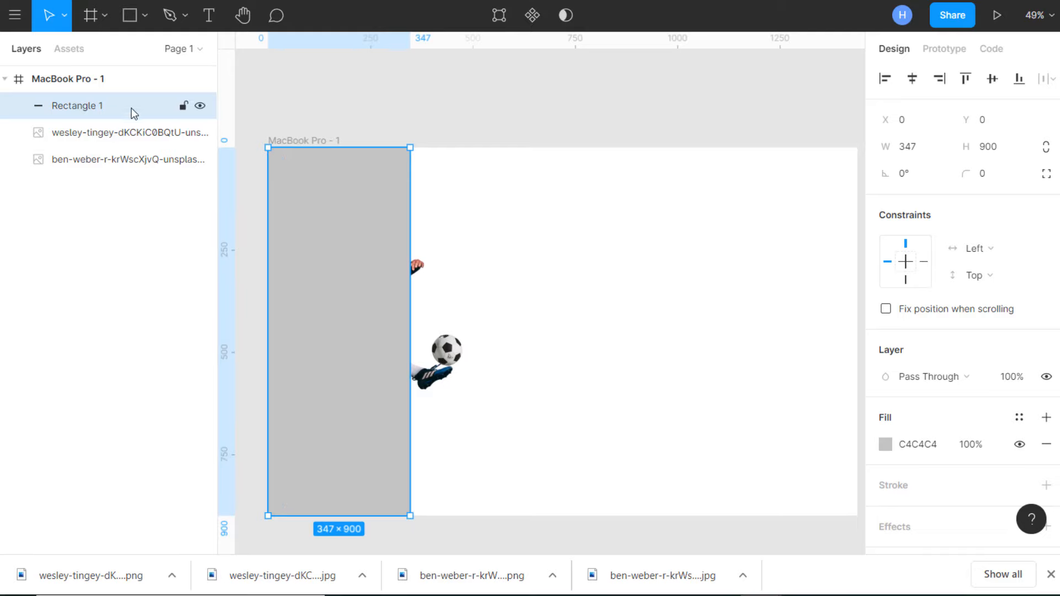
pyautogui.moveTo(120, 105); pyautogui.dragTo(122, 180)
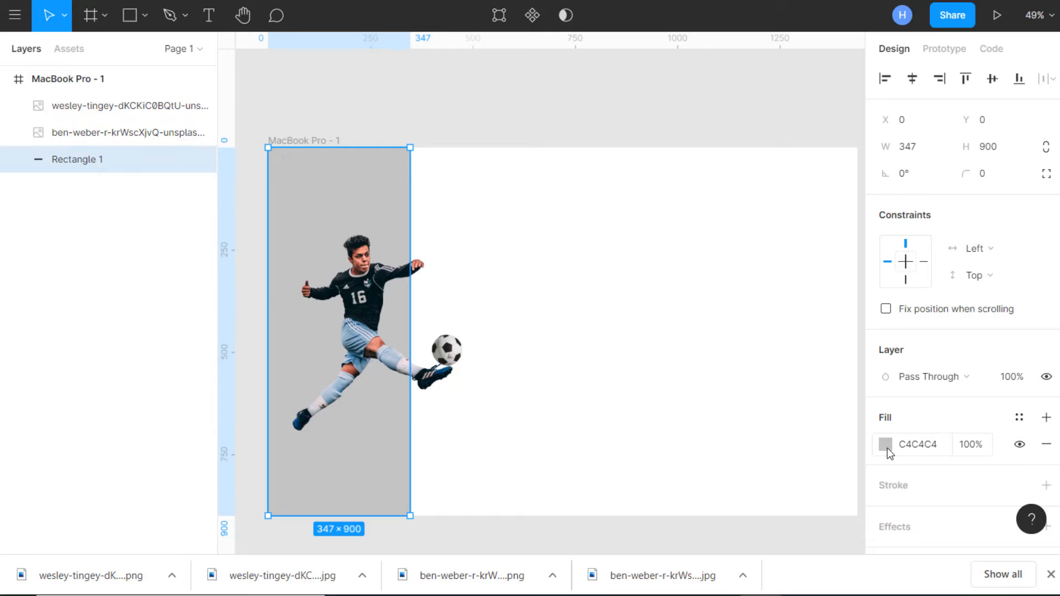
# - Fill the rectangle with the pale blue-grey BDC6D3 sampled from the player's sock
pyautogui.scroll(3, 319, 314)
pyautogui.scroll(3, 328, 322)
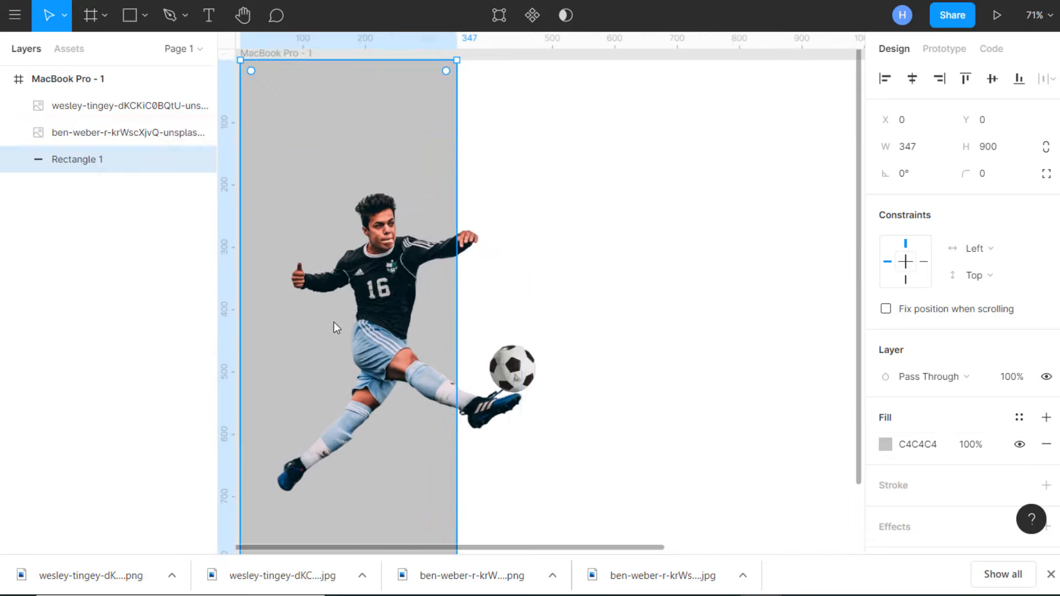
pyautogui.scroll(4, 332, 320)
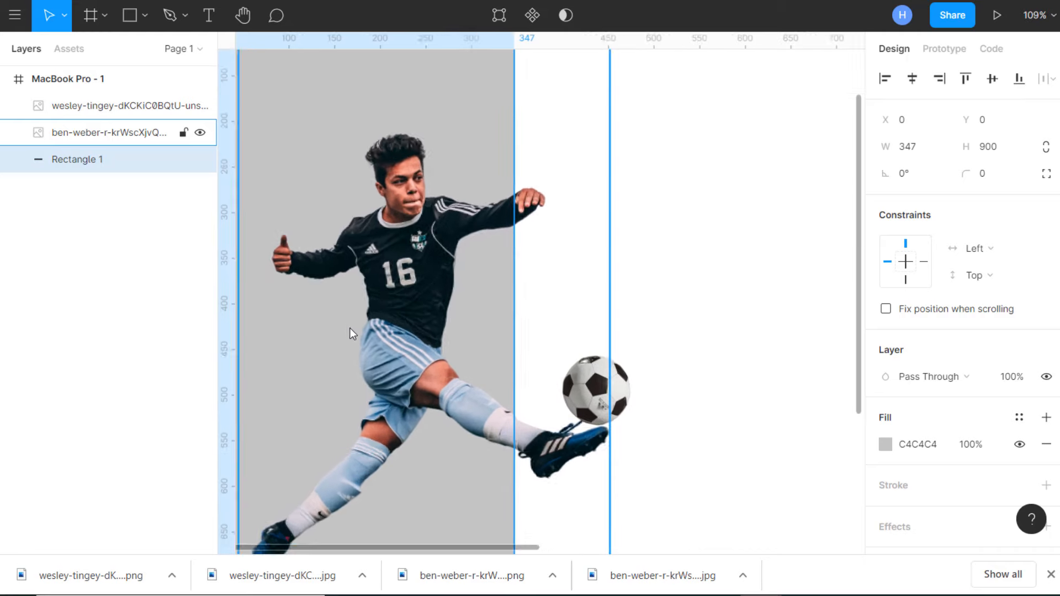
pyautogui.scroll(1, 410, 359)
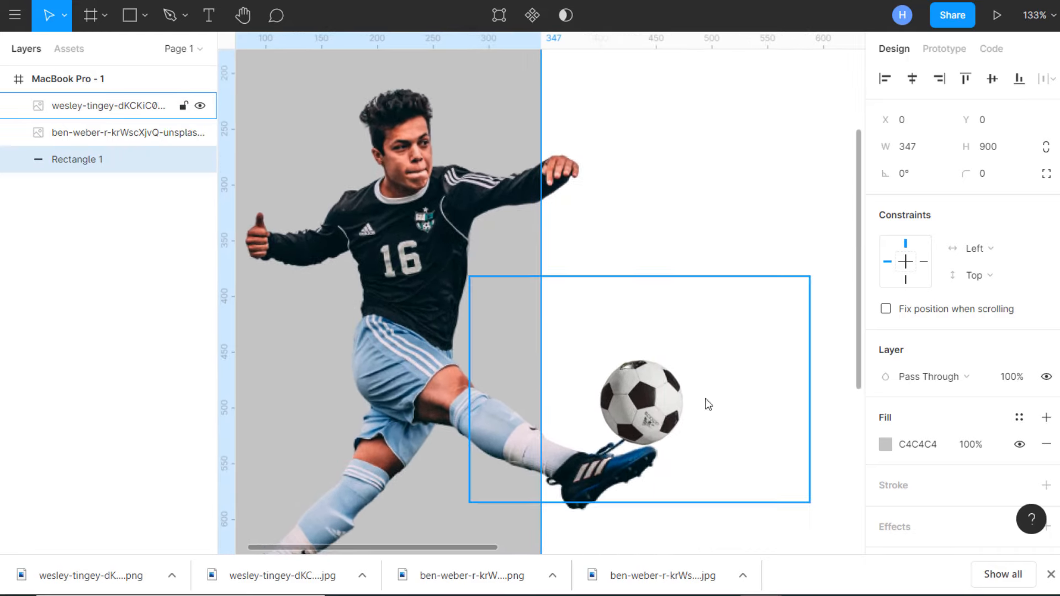
pyautogui.click(886, 445)
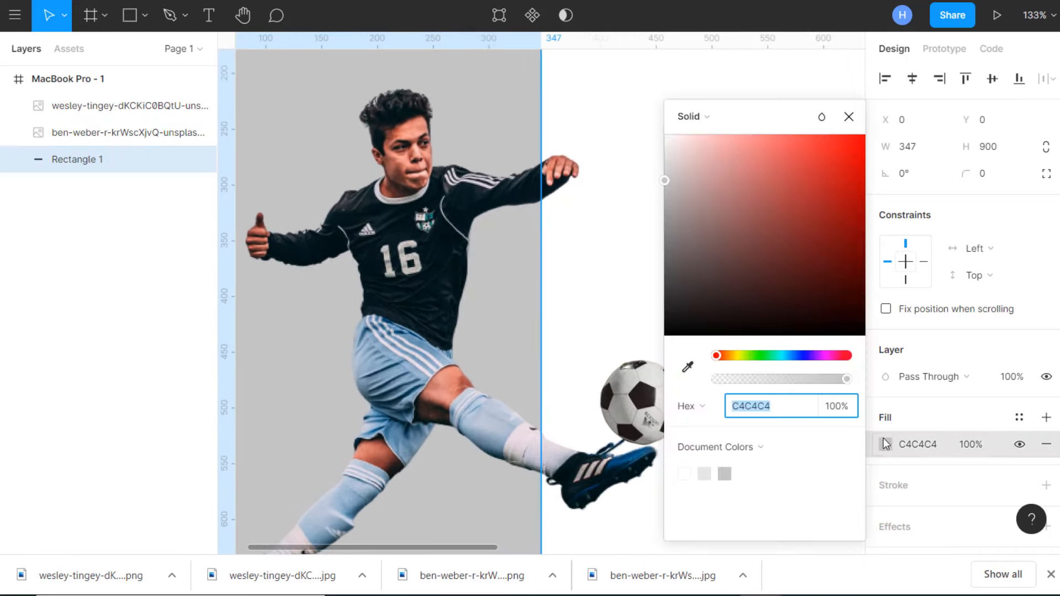
pyautogui.click(688, 367)
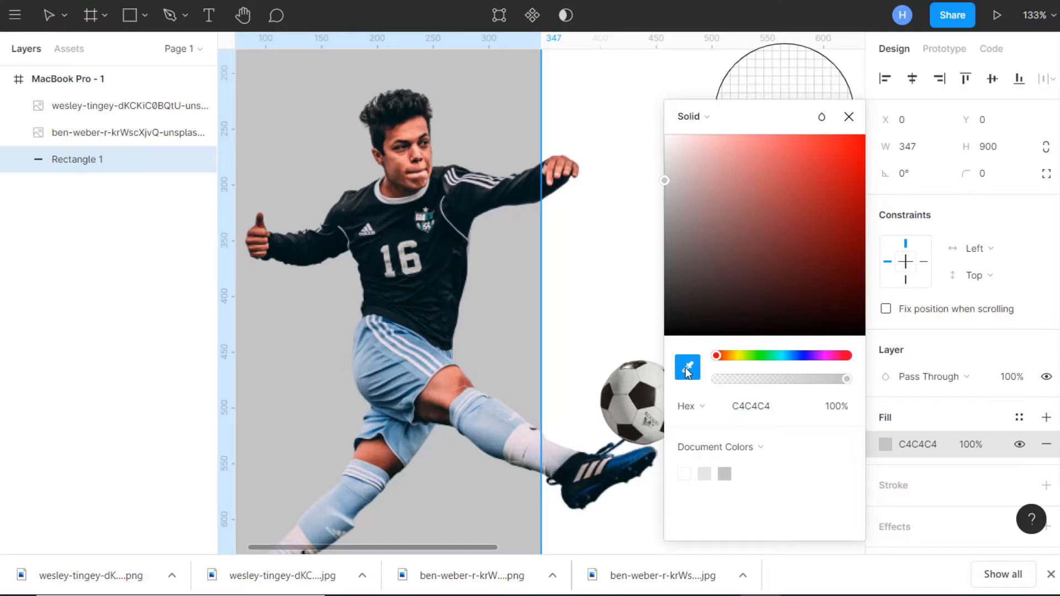
pyautogui.click(489, 426)
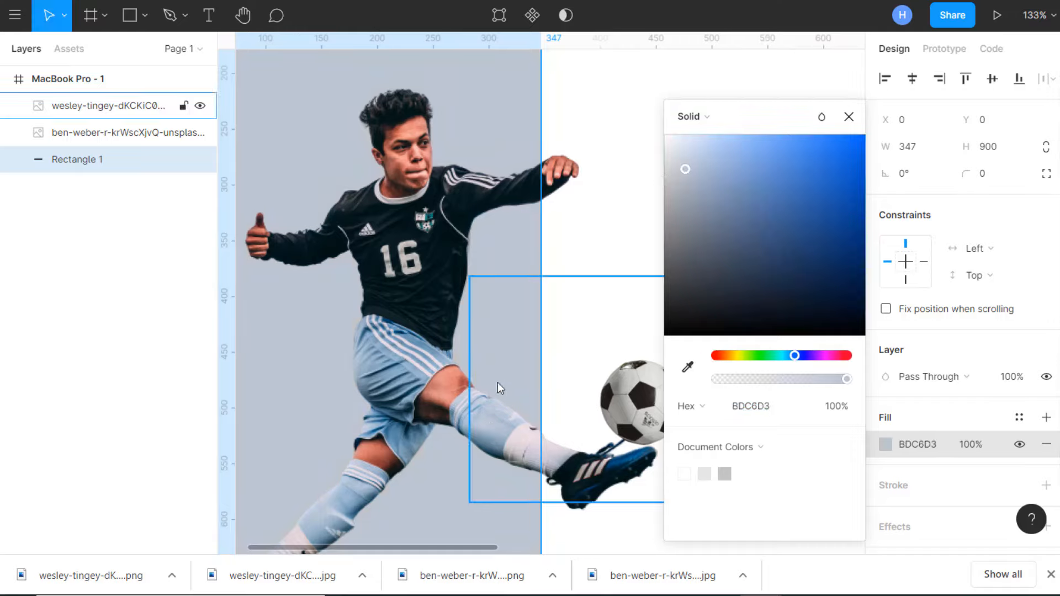
pyautogui.scroll(-4, 498, 376)
pyautogui.scroll(-4, 497, 366)
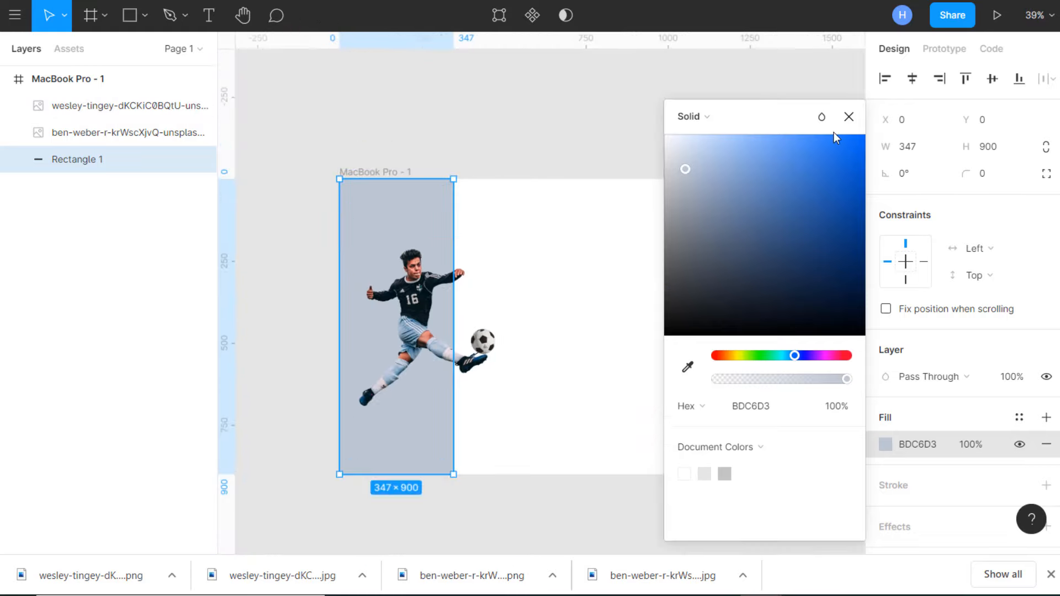
pyautogui.click(845, 119)
pyautogui.click(582, 140)
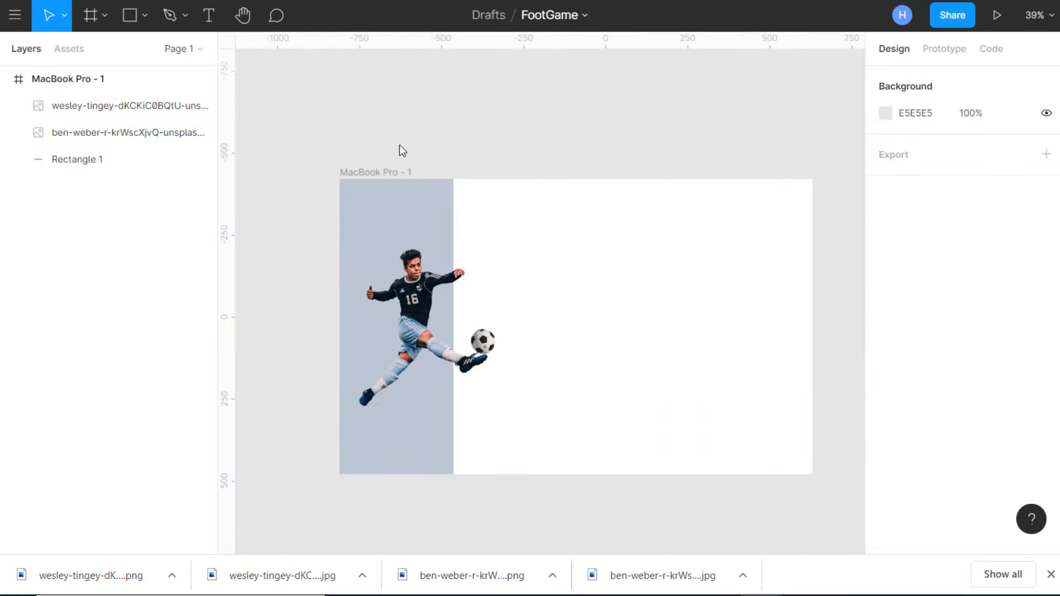
pyautogui.click(131, 19)
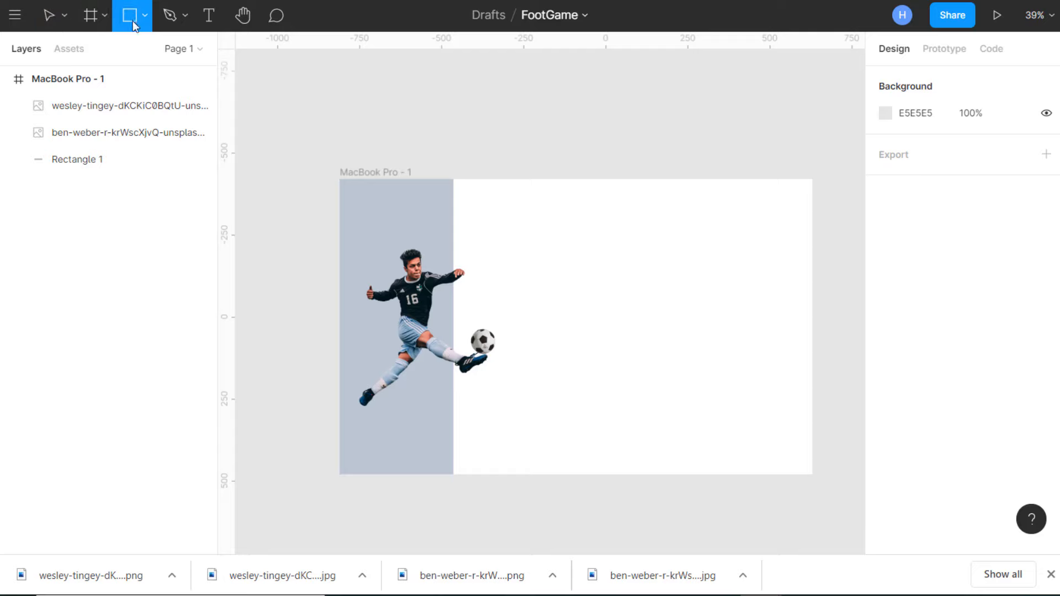
pyautogui.moveTo(455, 177); pyautogui.dragTo(817, 473)
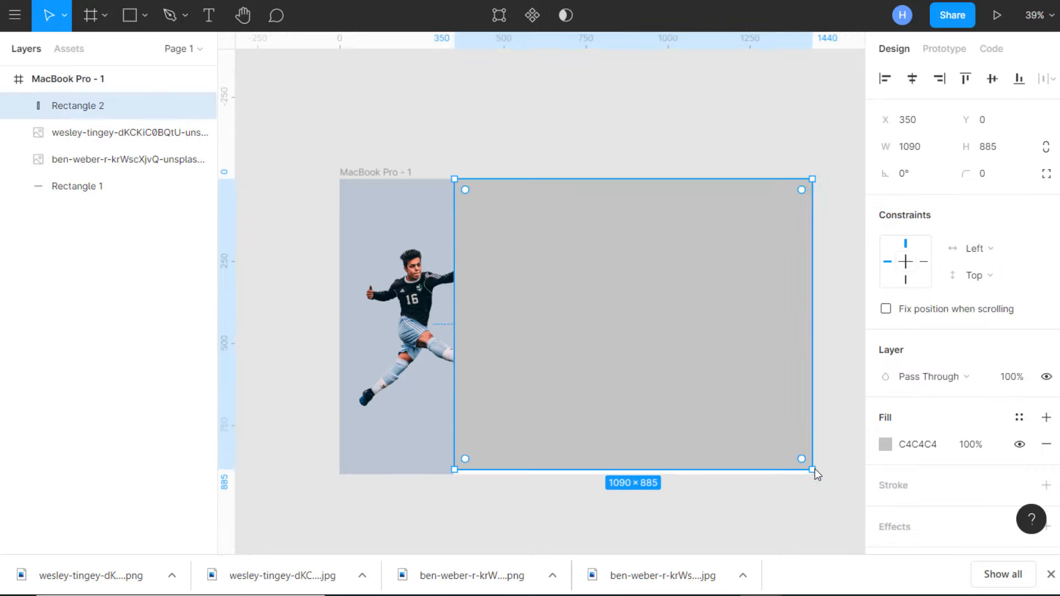
pyautogui.press('Delete')
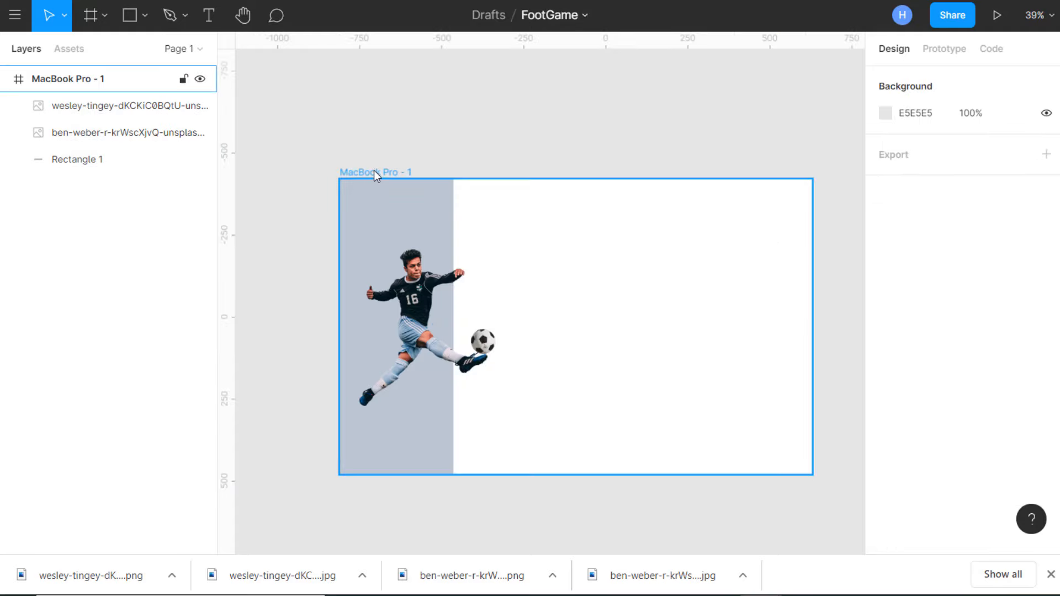
# - Fill the MacBook Pro frame with the teal 1B817F sampled from the crest on the player's shirt
pyautogui.click(373, 172)
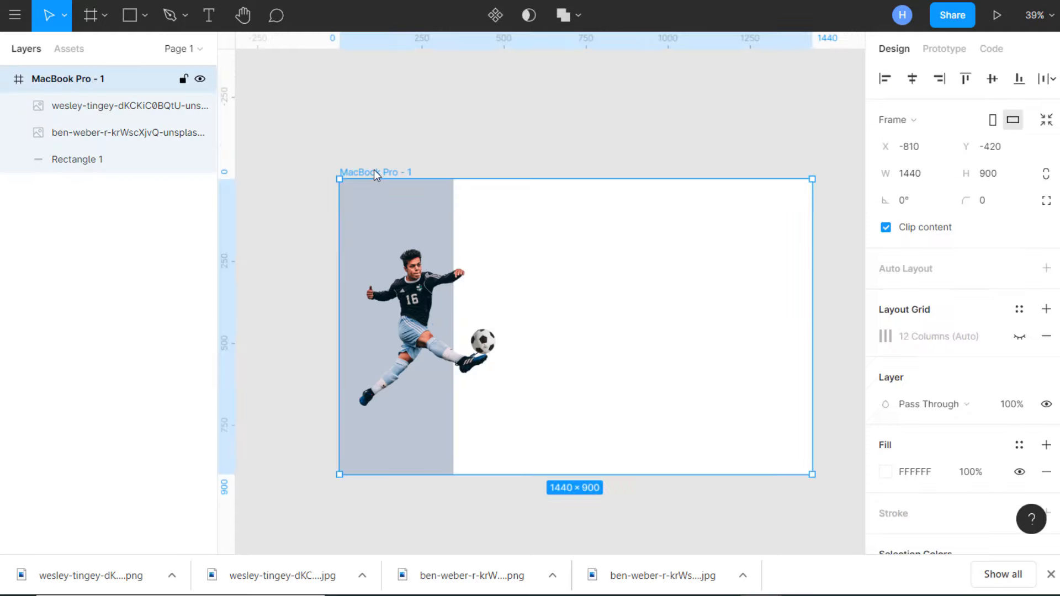
pyautogui.click(886, 472)
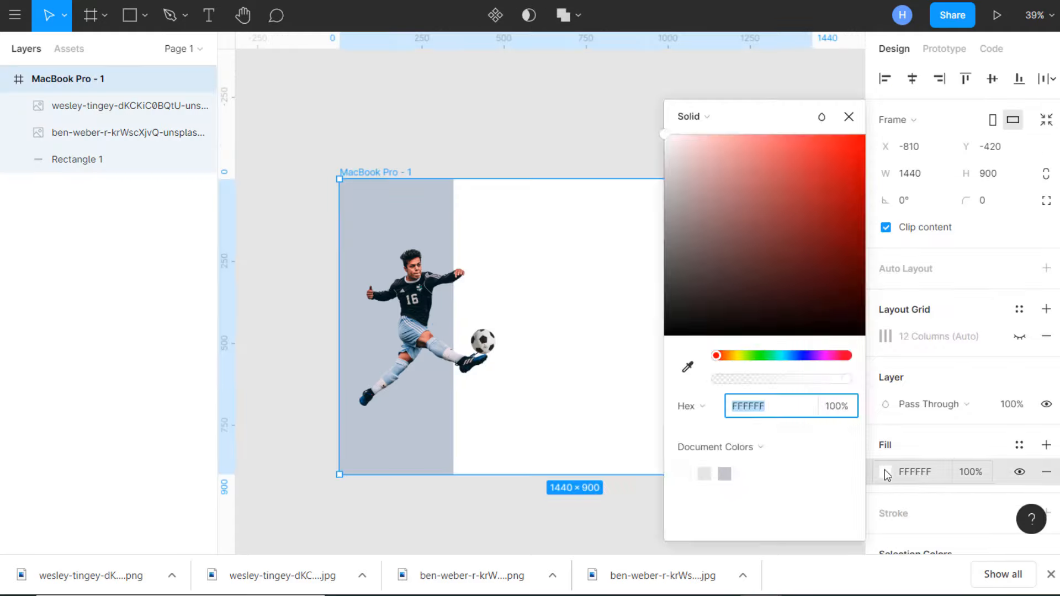
pyautogui.click(688, 367)
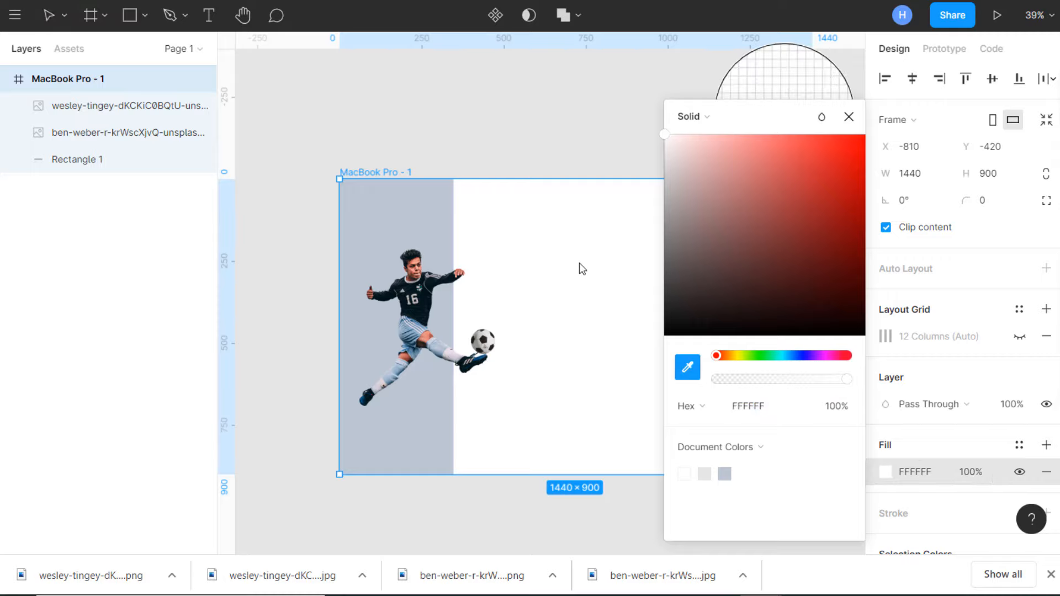
pyautogui.scroll(10, 412, 280)
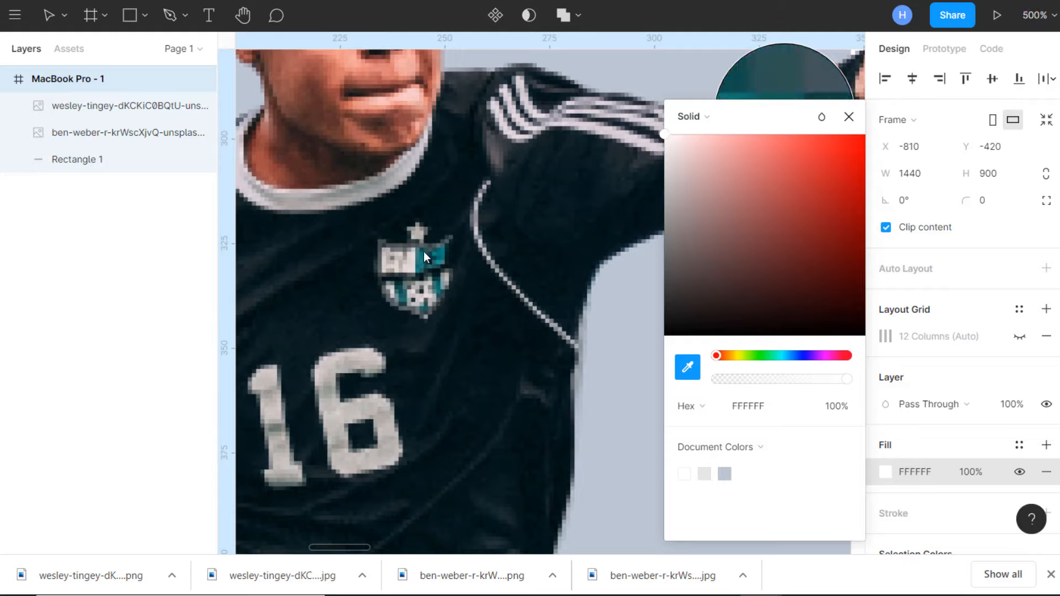
pyautogui.click(419, 260)
pyautogui.scroll(-10, 426, 270)
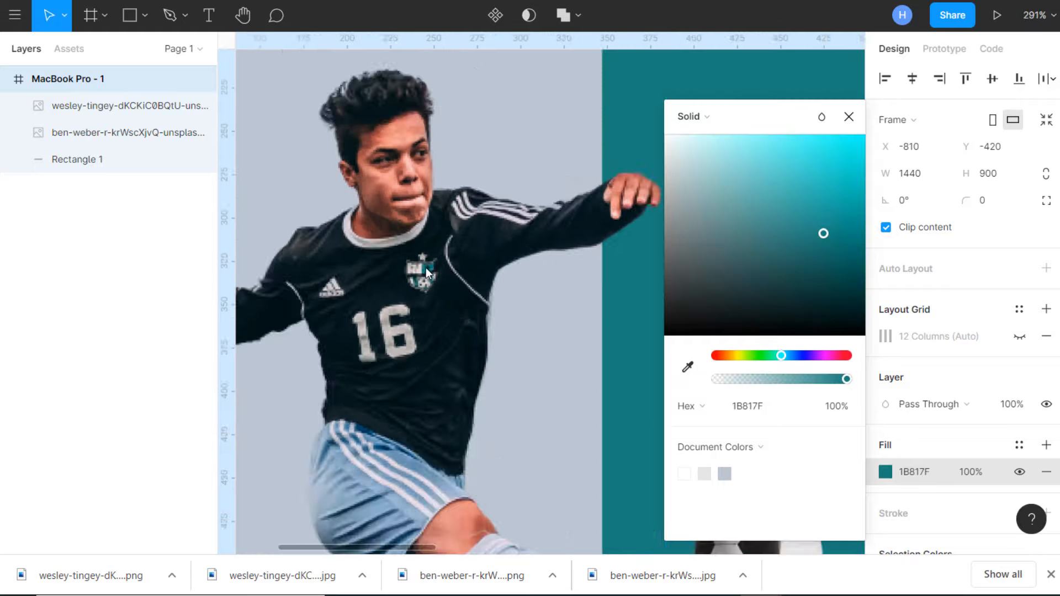
pyautogui.click(847, 117)
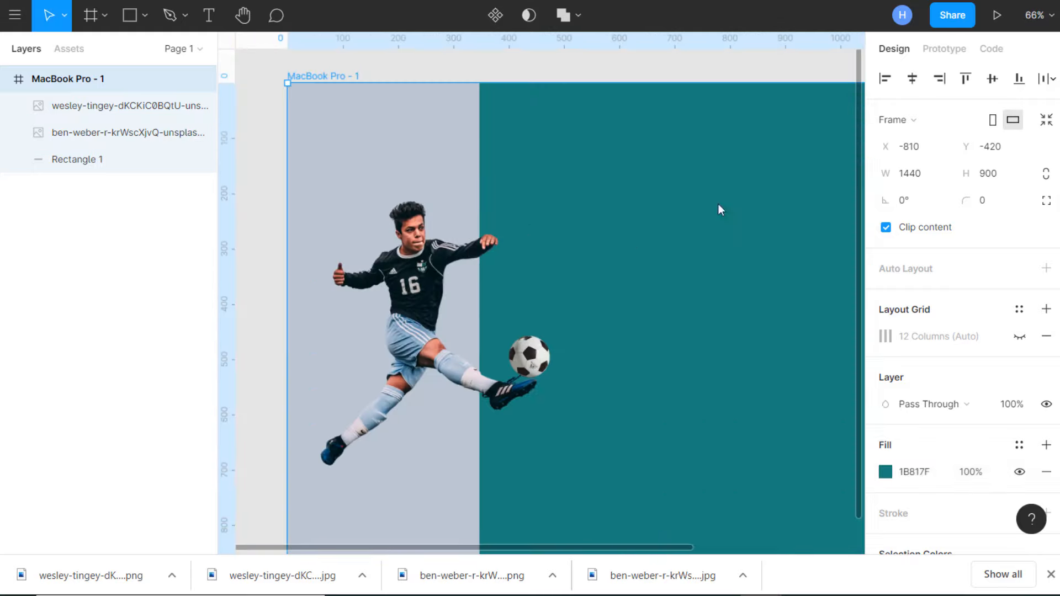
pyautogui.scroll(-4, 542, 198)
pyautogui.hscroll(3, 592, 261)
pyautogui.hscroll(-2, 598, 263)
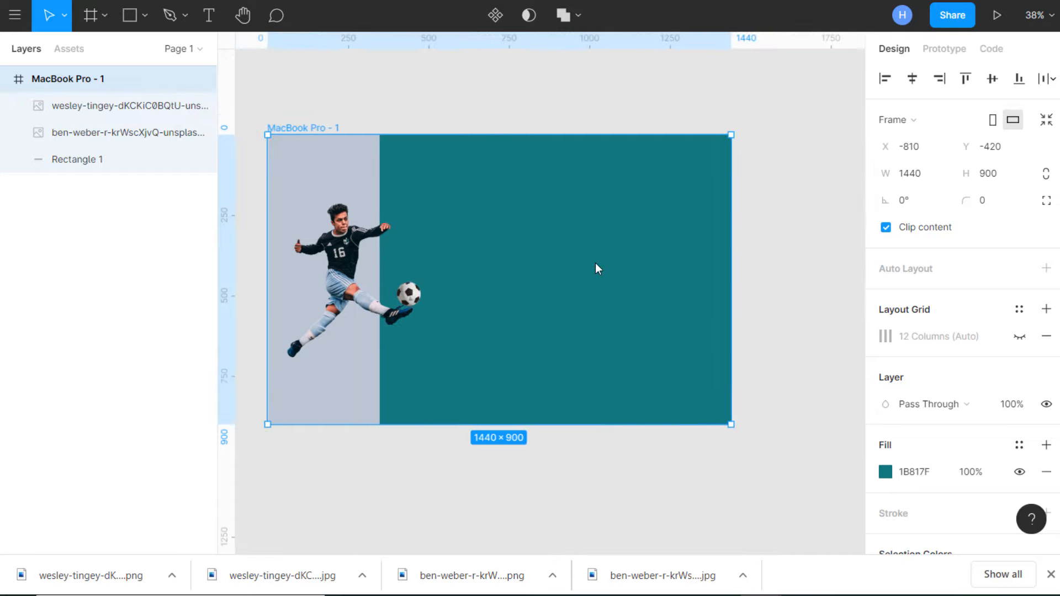
pyautogui.scroll(2, 469, 242)
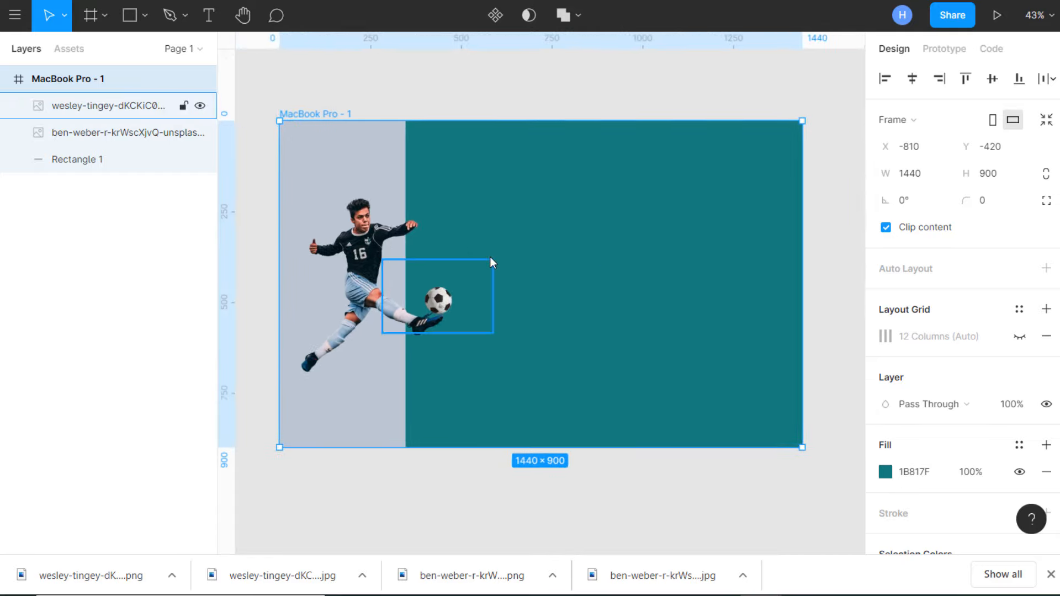
pyautogui.hscroll(-1, 492, 257)
pyautogui.scroll(1, 496, 260)
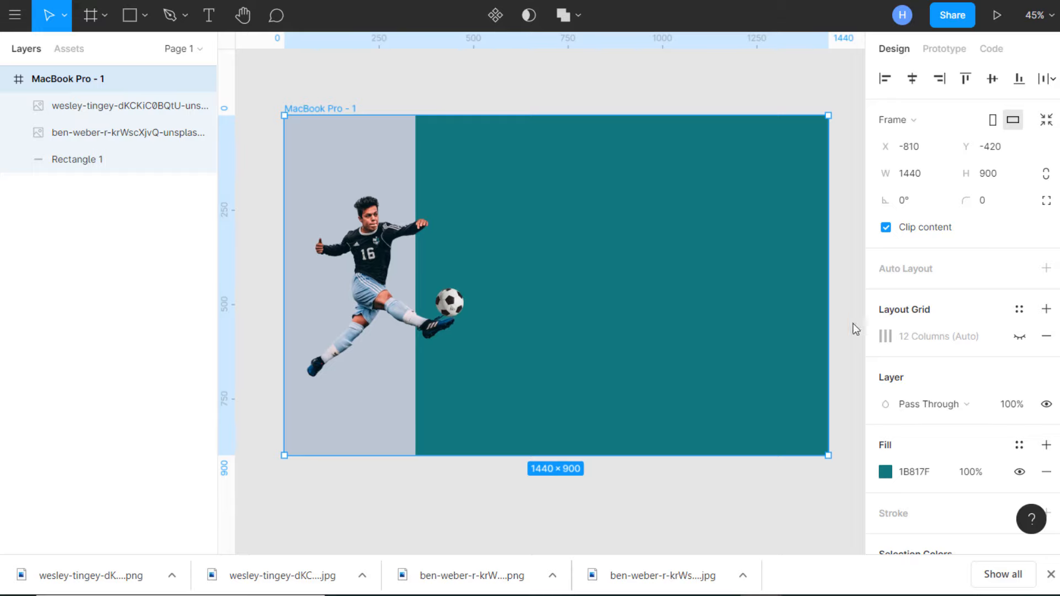
pyautogui.scroll(1, 515, 203)
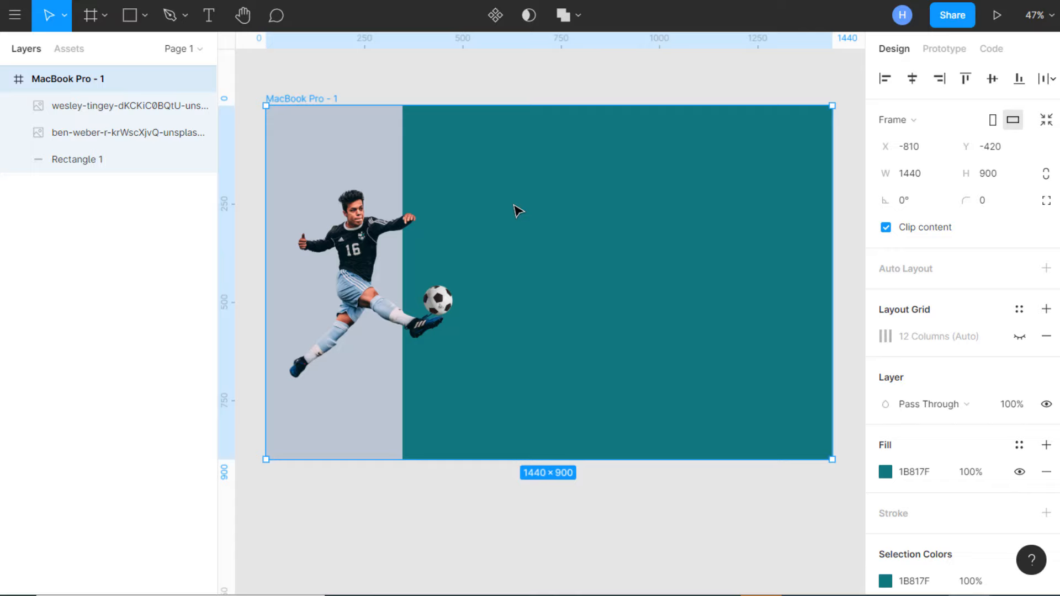
# - Start a text layer in the upper middle of the teal area, set to Poppins SemiBold at size 36
pyautogui.click(209, 17)
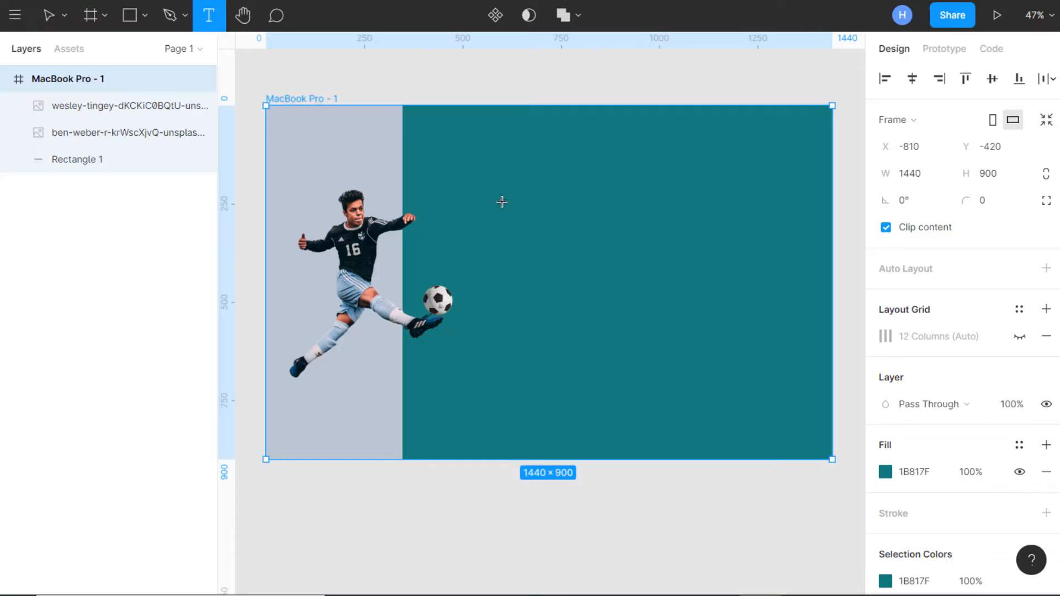
pyautogui.click(514, 234)
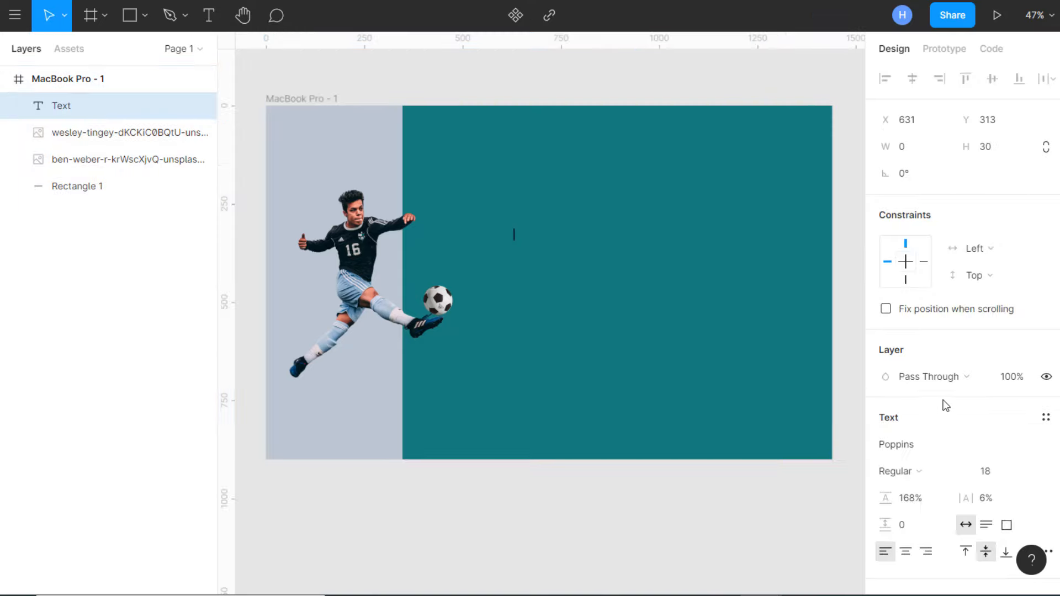
pyautogui.scroll(-3, 944, 431)
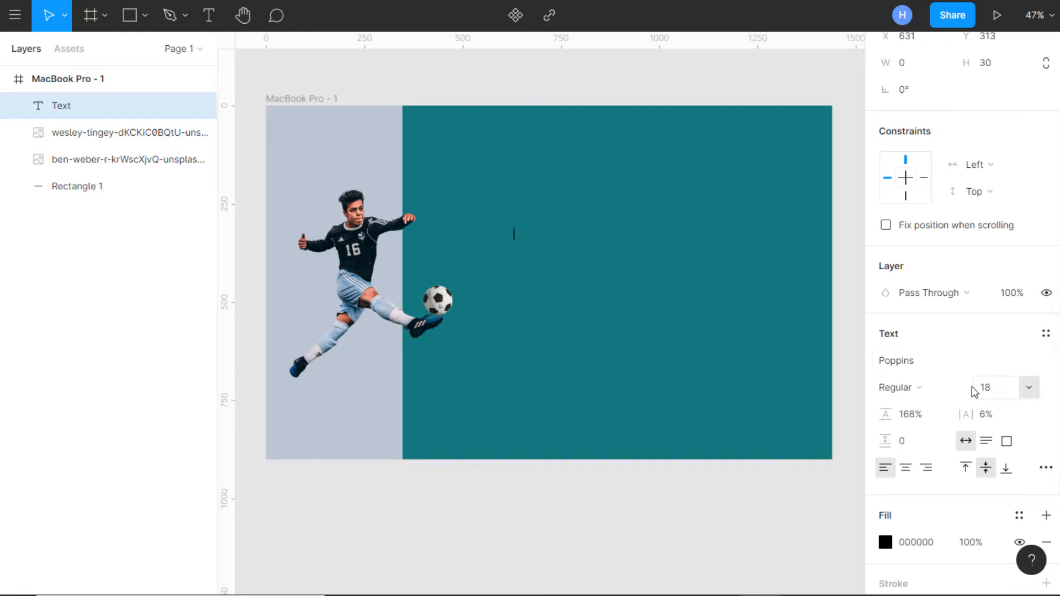
pyautogui.click(924, 387)
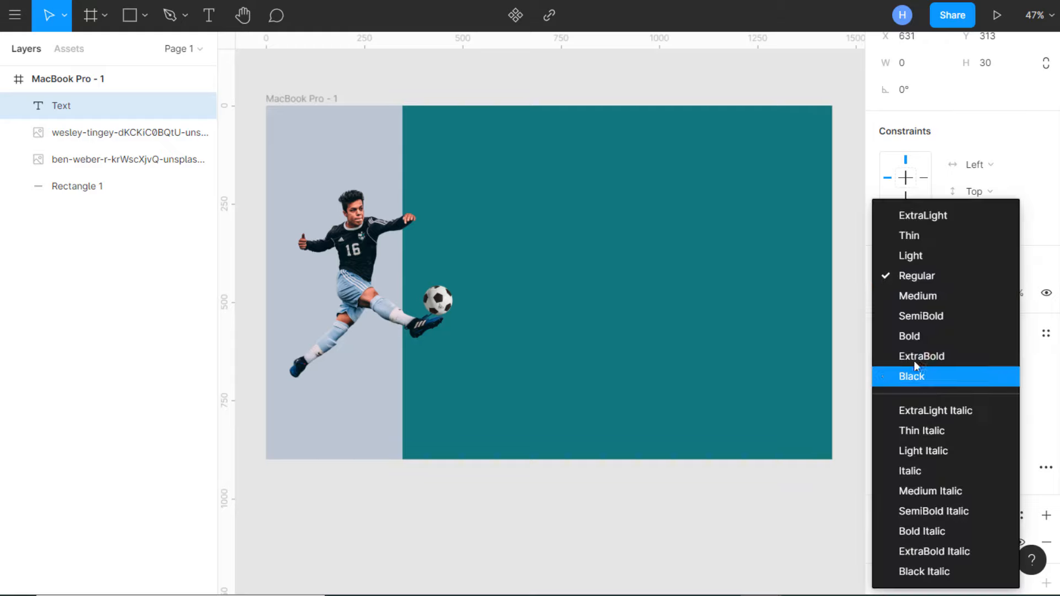
pyautogui.click(917, 316)
pyautogui.click(1028, 388)
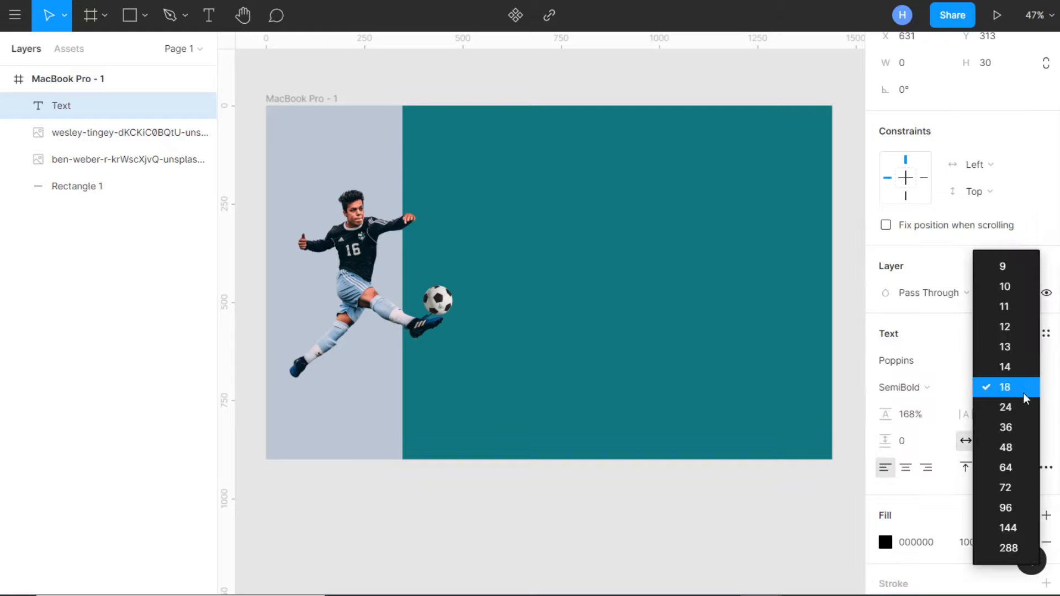
pyautogui.click(1013, 407)
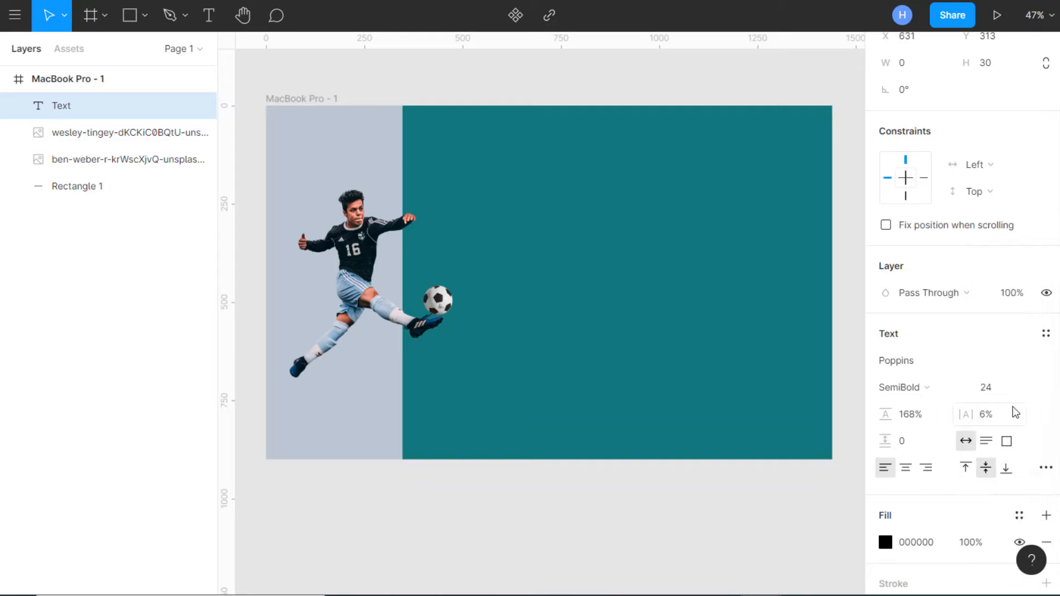
pyautogui.click(1018, 392)
pyautogui.click(1028, 389)
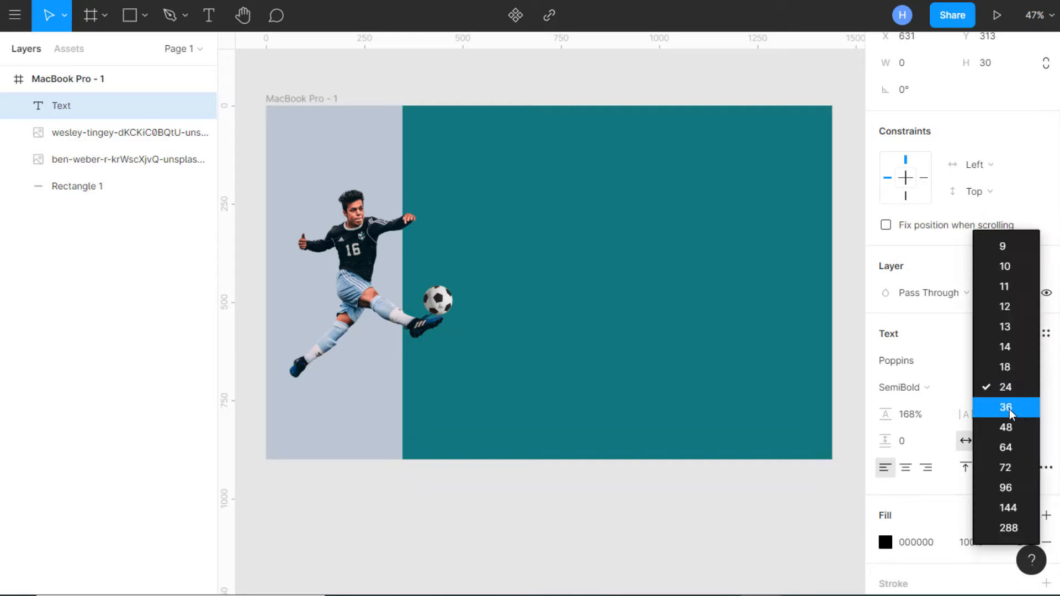
pyautogui.click(1011, 407)
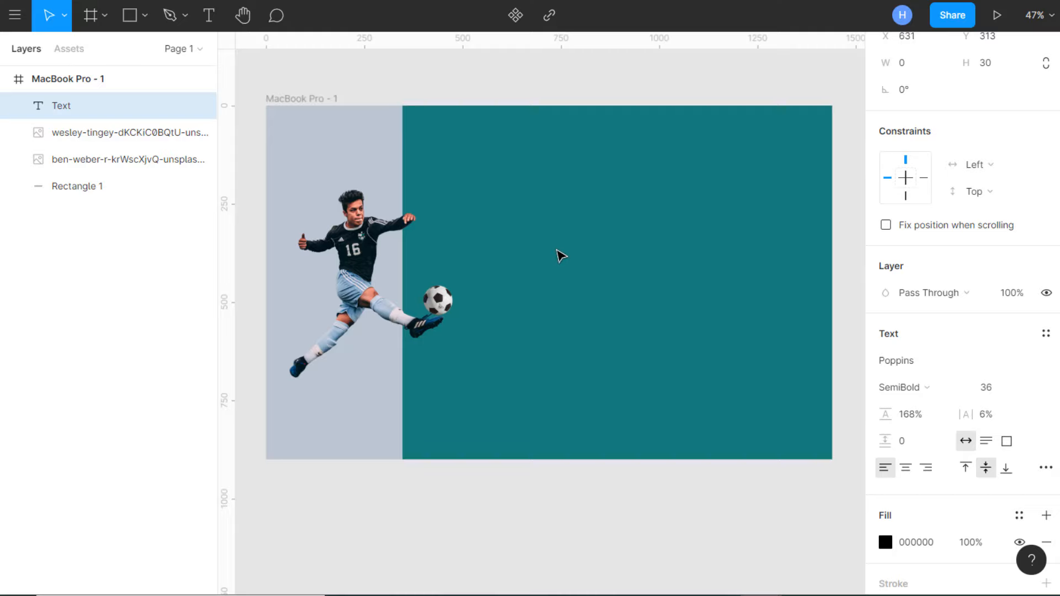
# - Enter the heading text "Get Football Updates"
pyautogui.write('Get F')
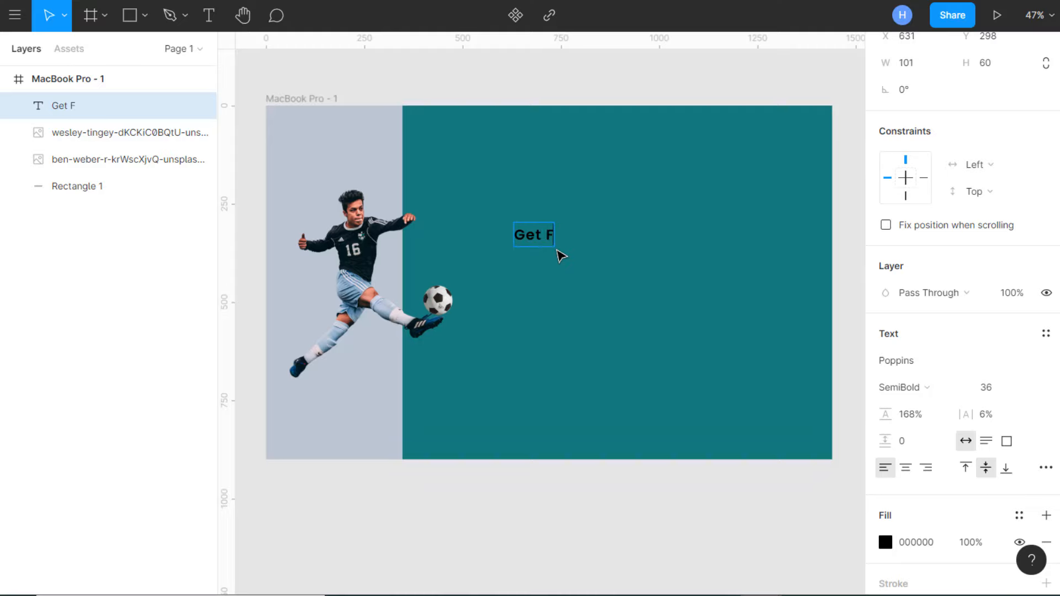
pyautogui.write('ootball')
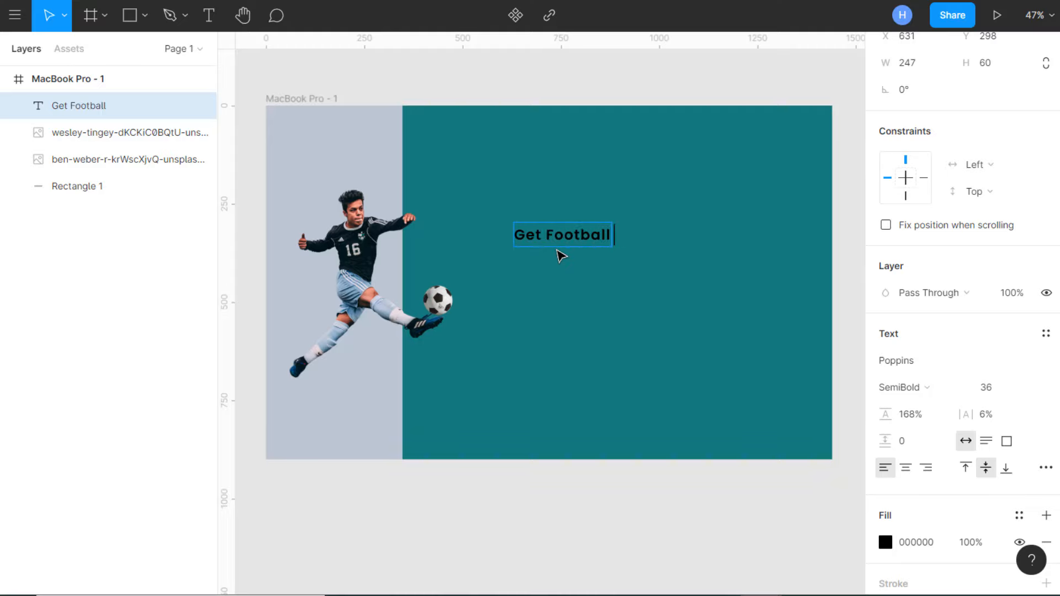
pyautogui.write(' Update')
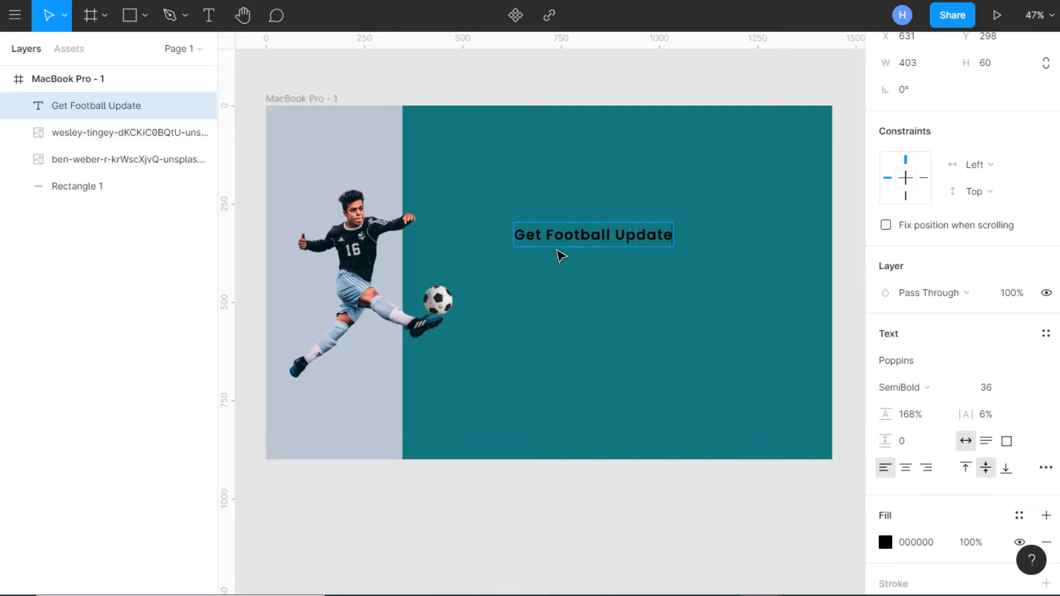
pyautogui.write('s')
# - Set the whole heading to font size 48 and Bold weight
pyautogui.click(1029, 392)
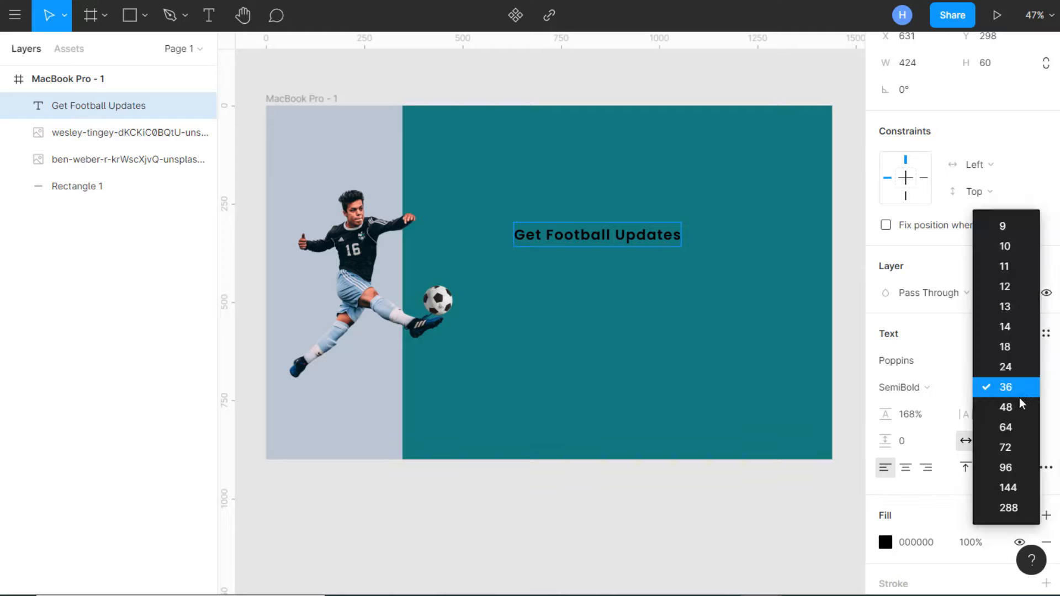
pyautogui.press('Escape')
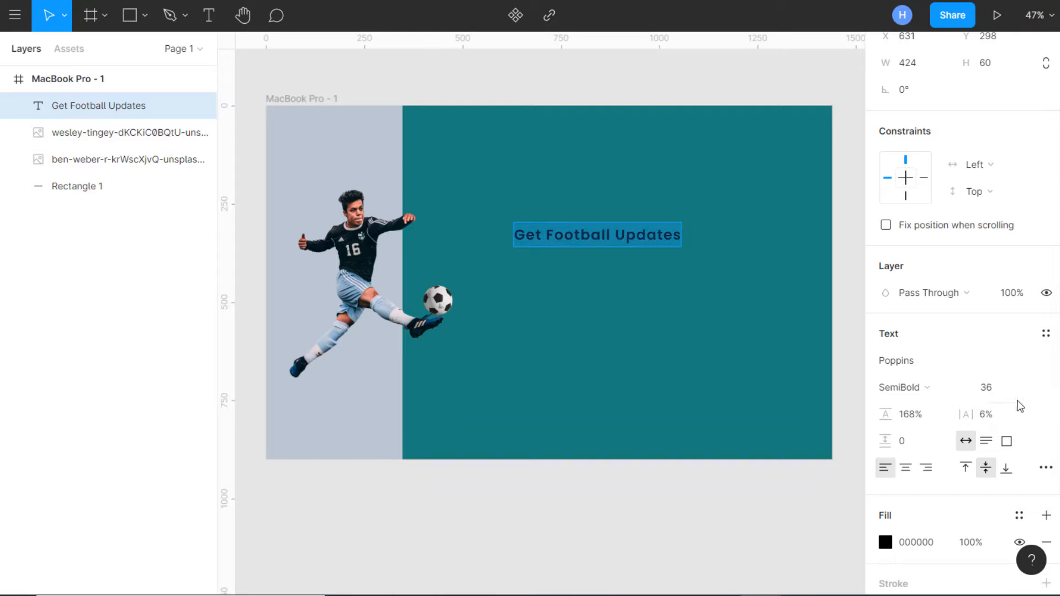
pyautogui.moveTo(1020, 390); pyautogui.dragTo(1022, 390)
pyautogui.click(1026, 394)
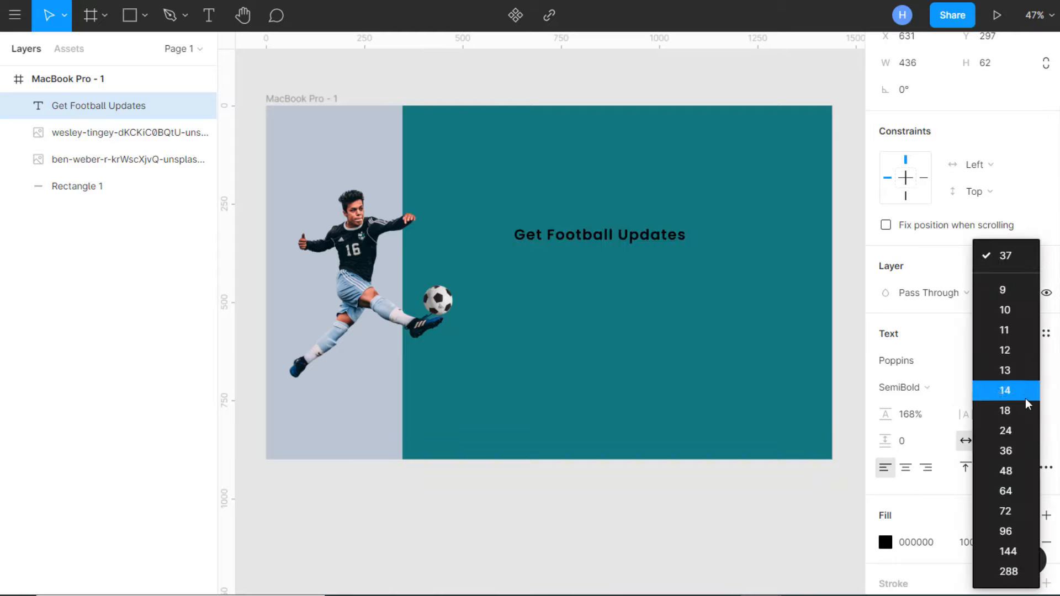
pyautogui.click(1006, 470)
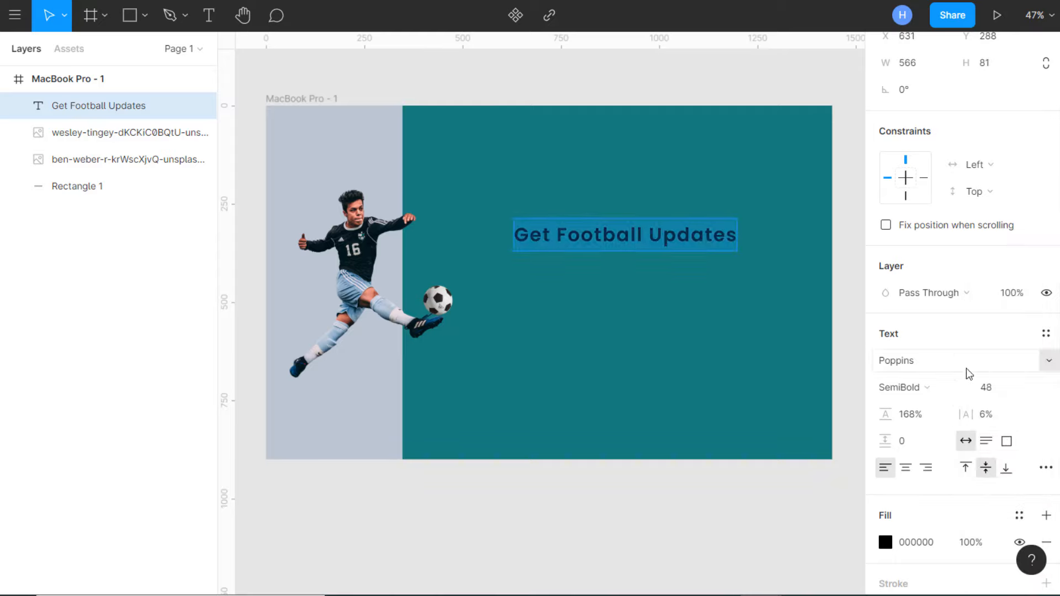
pyautogui.click(933, 386)
pyautogui.click(914, 337)
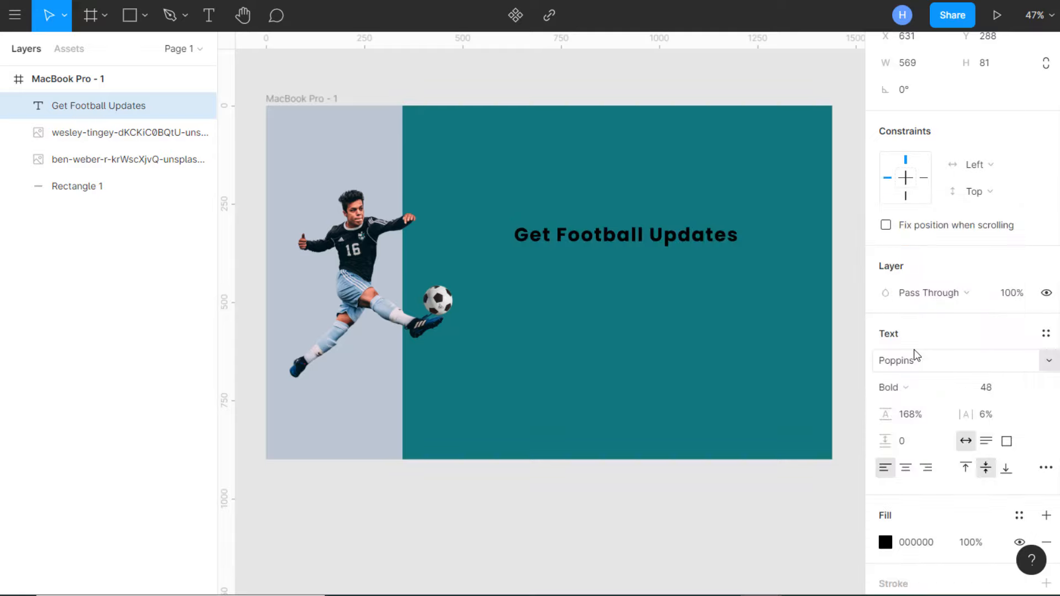
# - Change the heading's fill colour to white FFFFFF
pyautogui.click(885, 543)
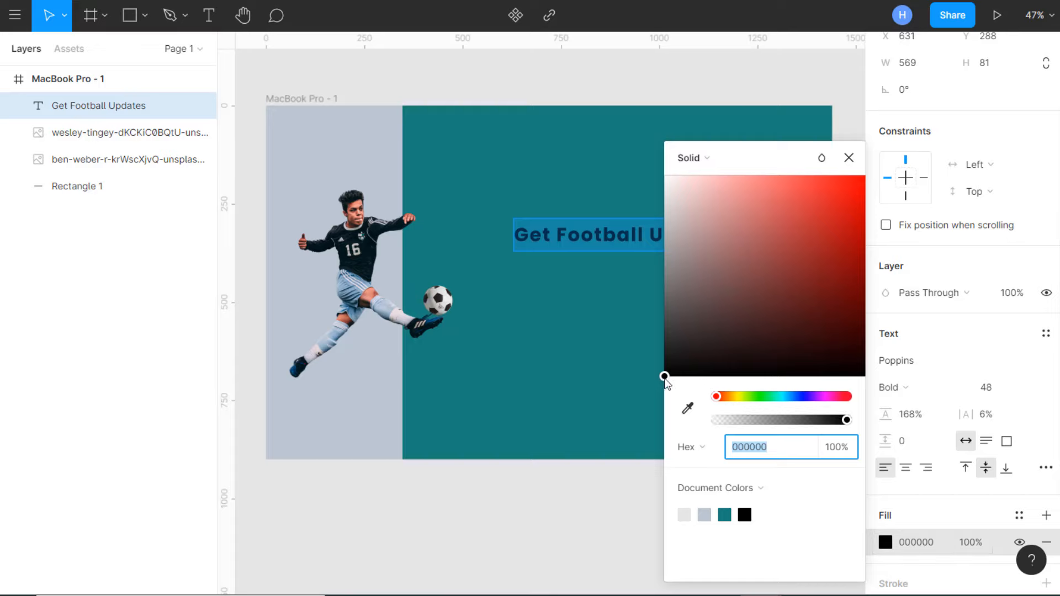
pyautogui.moveTo(664, 376); pyautogui.dragTo(625, 154)
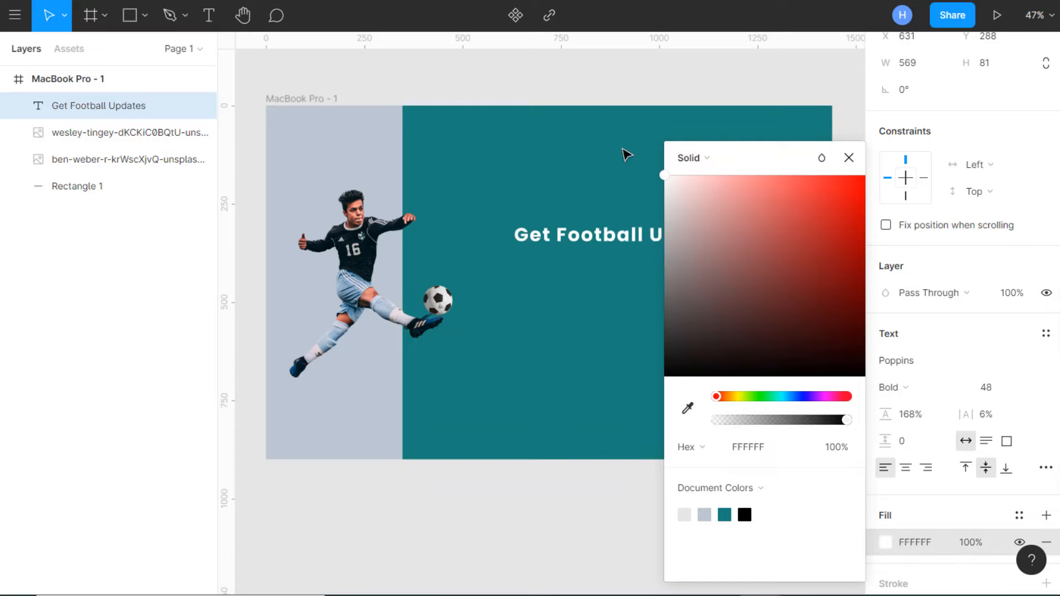
pyautogui.click(848, 158)
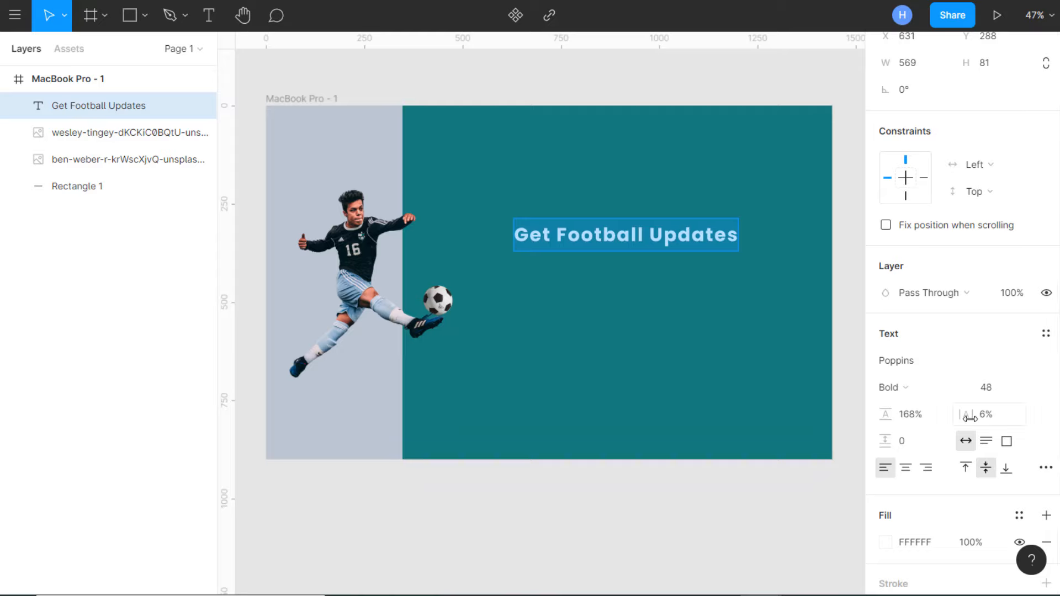
# - Set the heading's letter spacing to 6.5% and move the heading to about X 556, Y 284
pyautogui.moveTo(966, 415)
pyautogui.mouseDown()
pyautogui.moveTo(978, 419)
pyautogui.moveTo(968, 419)
pyautogui.mouseUp()
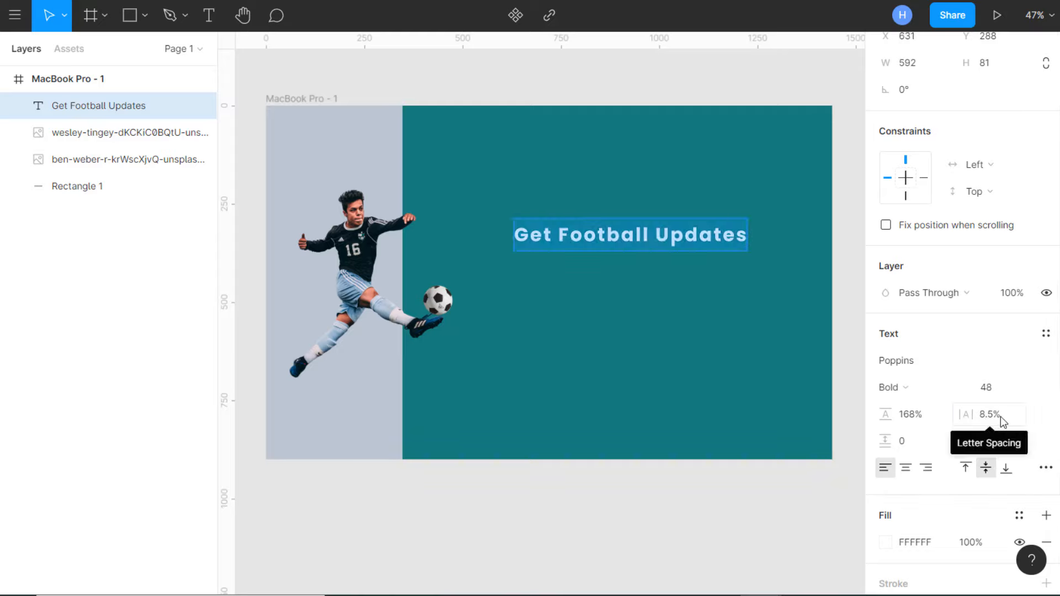
pyautogui.click(1012, 423)
pyautogui.write('6.5')
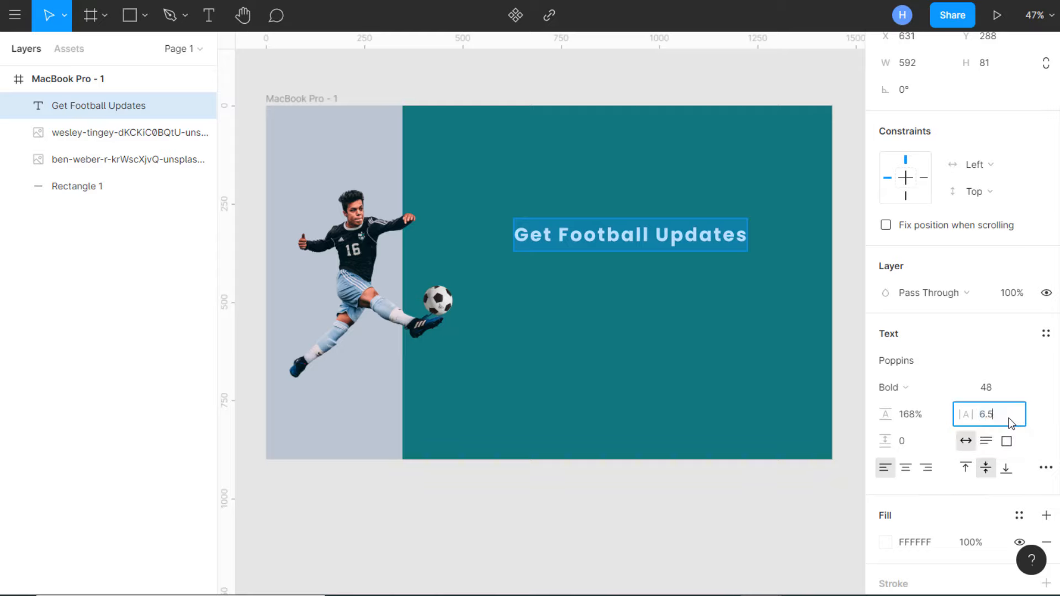
pyautogui.press('Return')
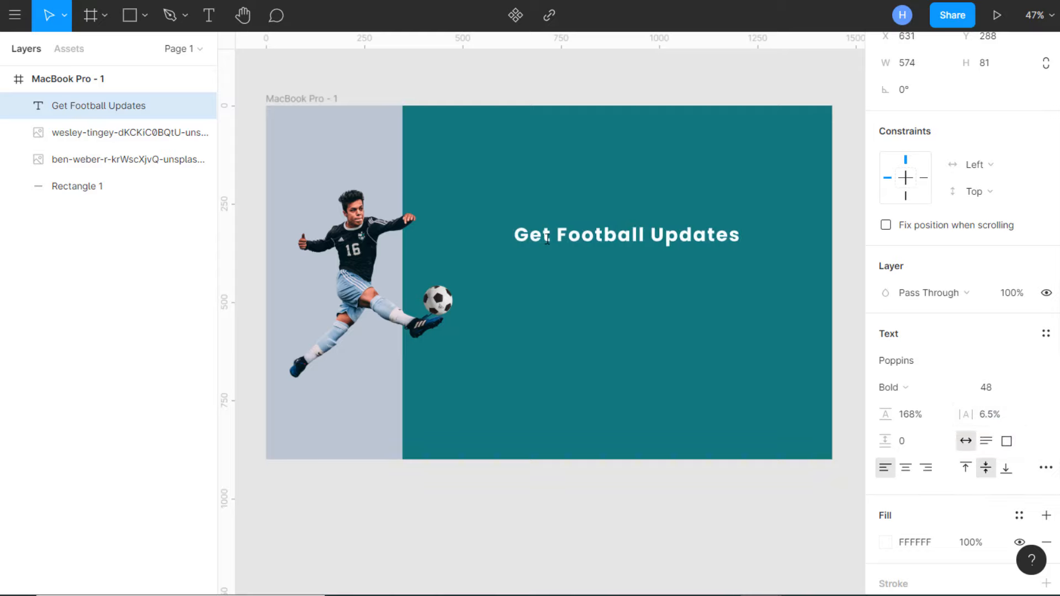
pyautogui.press('Escape')
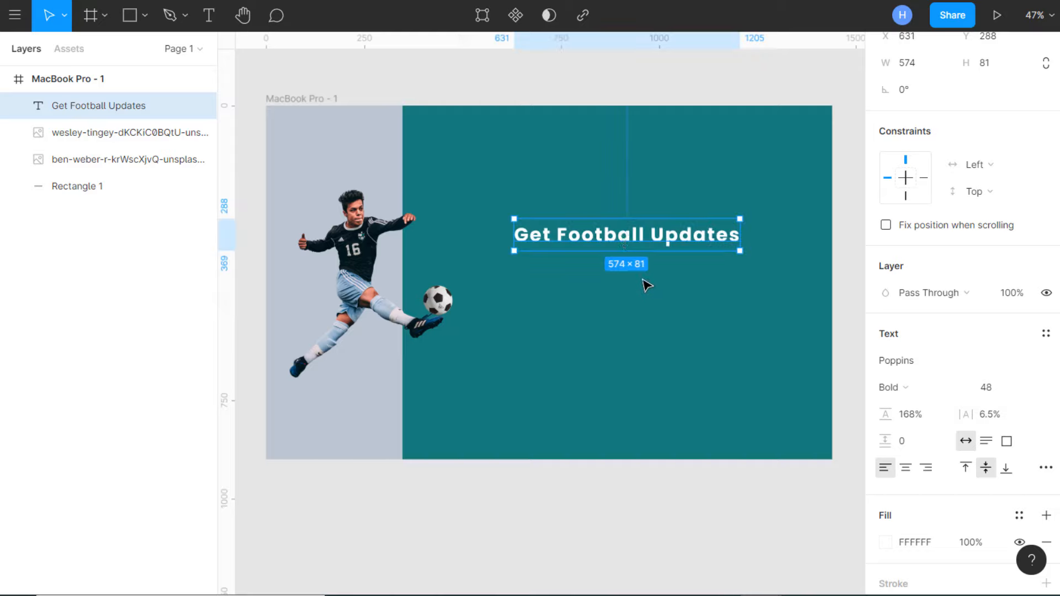
pyautogui.moveTo(631, 243); pyautogui.dragTo(603, 240)
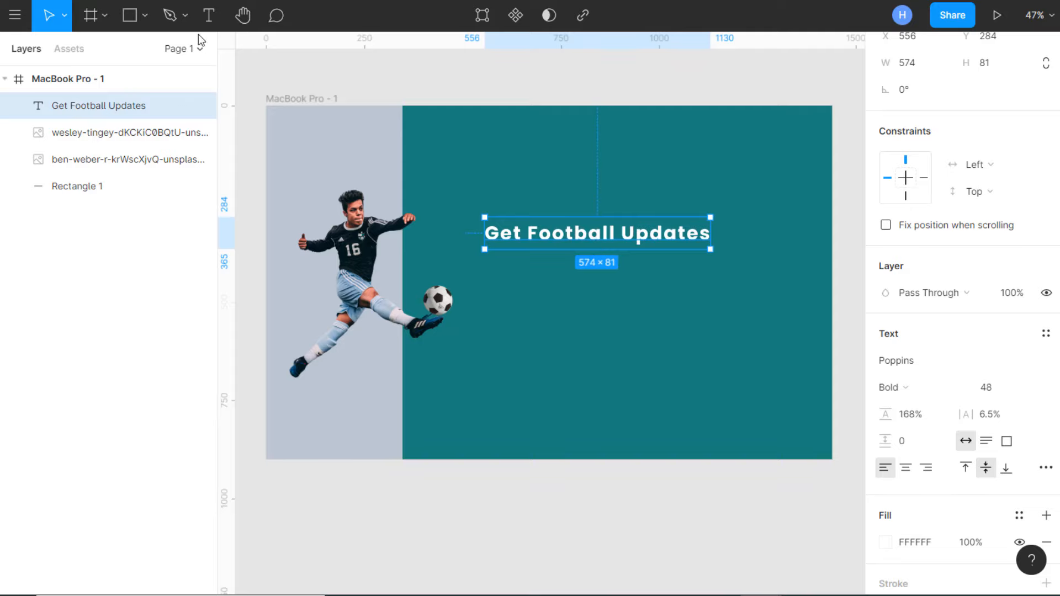
pyautogui.click(208, 16)
pyautogui.moveTo(483, 259); pyautogui.dragTo(727, 325)
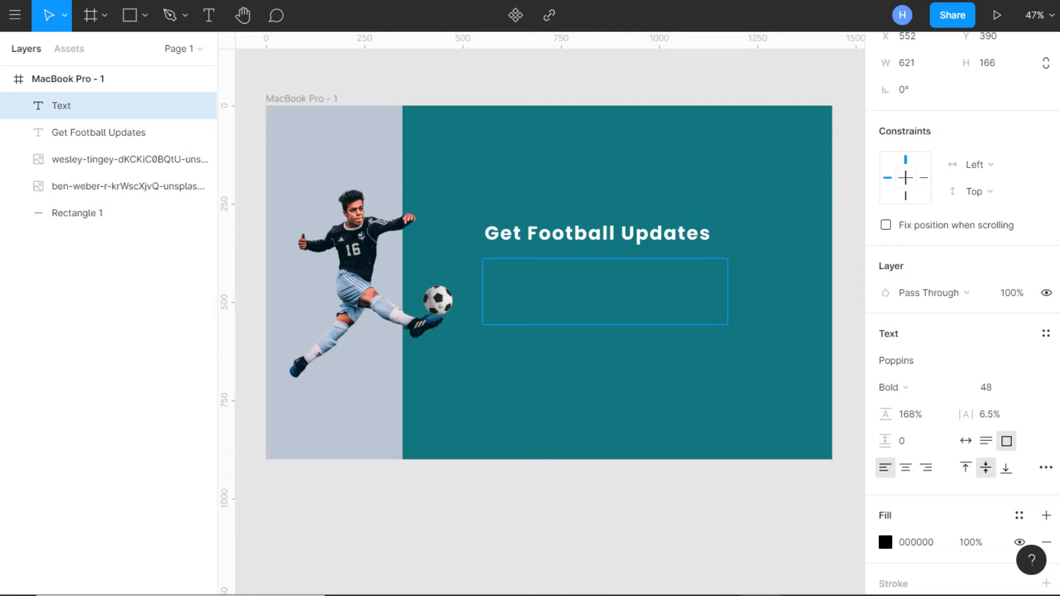
pyautogui.press('Escape')
pyautogui.hotkey('ctrl', 'a')
pyautogui.rightClick(670, 396)
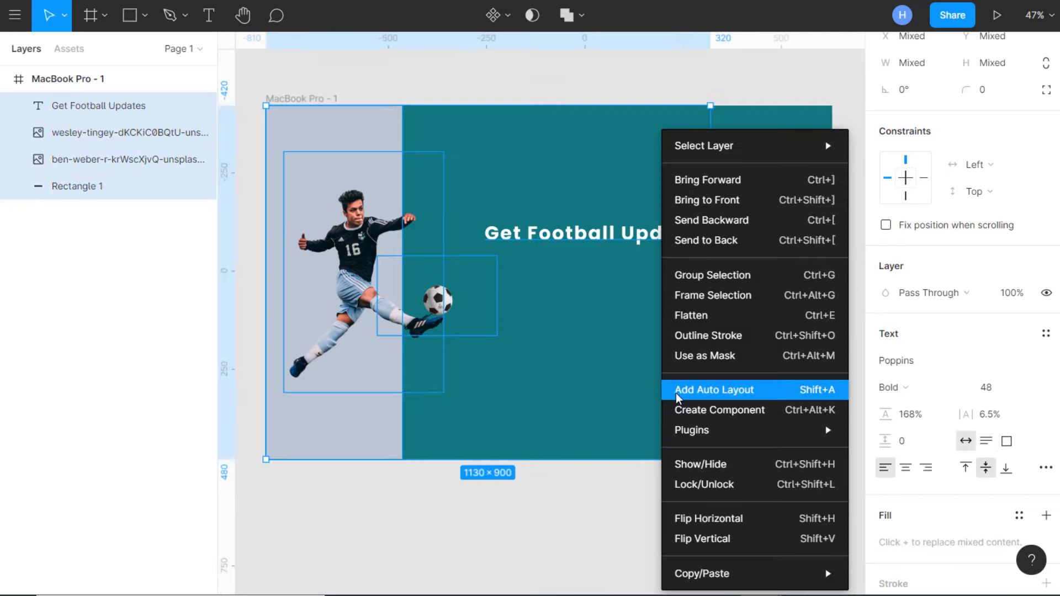
pyautogui.moveTo(707, 437)
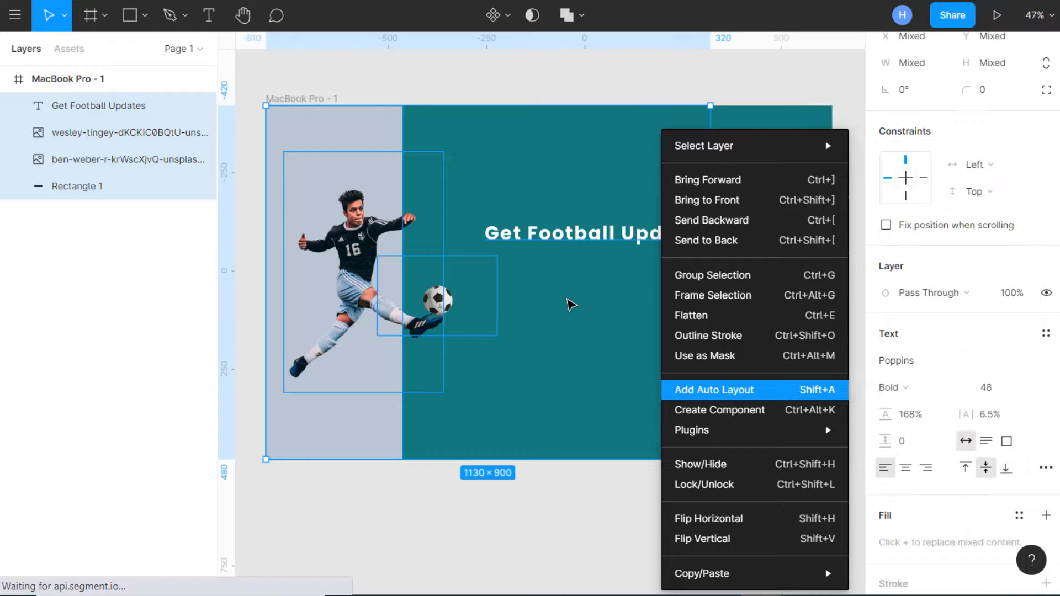
pyautogui.click(569, 303)
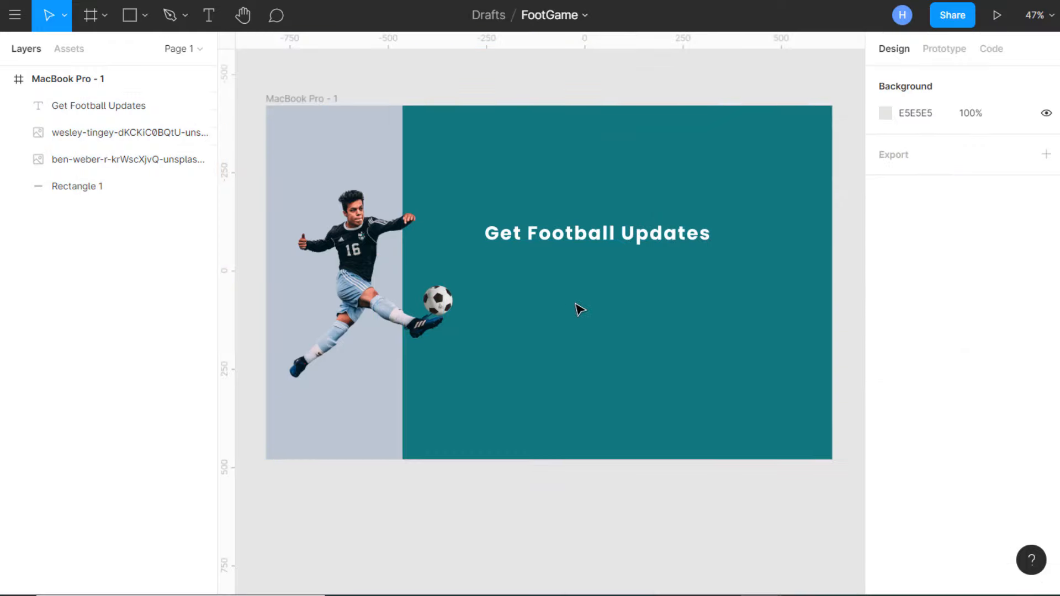
# - Draw a text box about 591 × 109 below the heading, aligned with its left edge, and set its font size to 24
pyautogui.click(207, 17)
pyautogui.moveTo(485, 264); pyautogui.dragTo(718, 307)
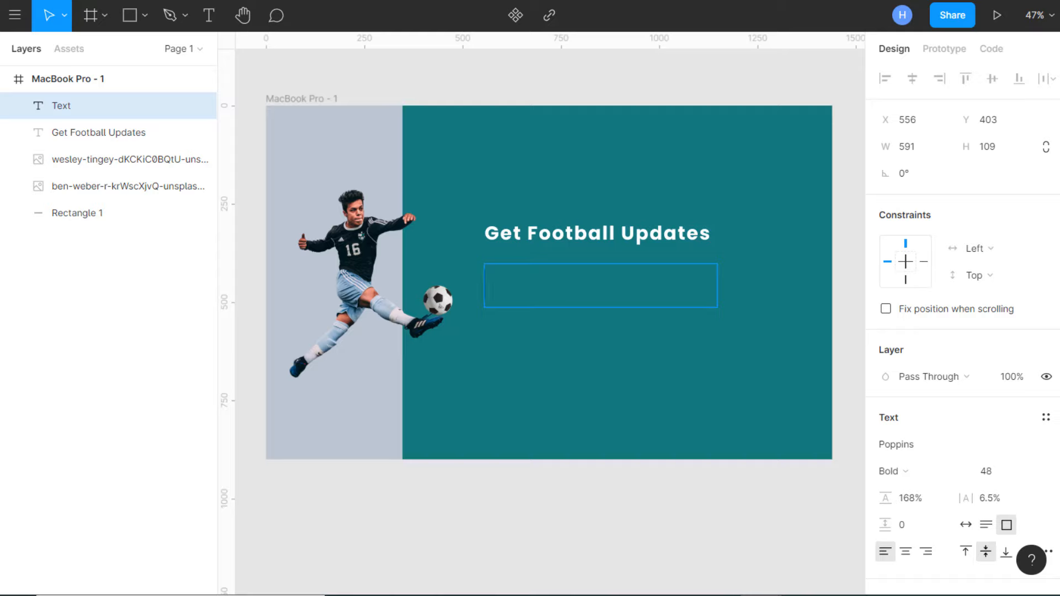
pyautogui.click(1029, 473)
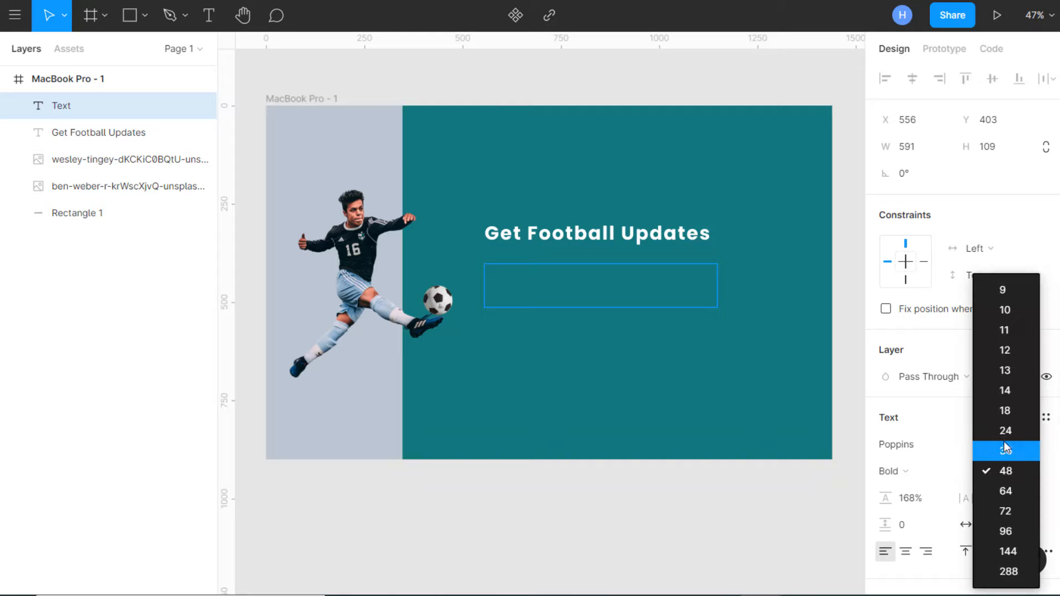
pyautogui.click(1006, 431)
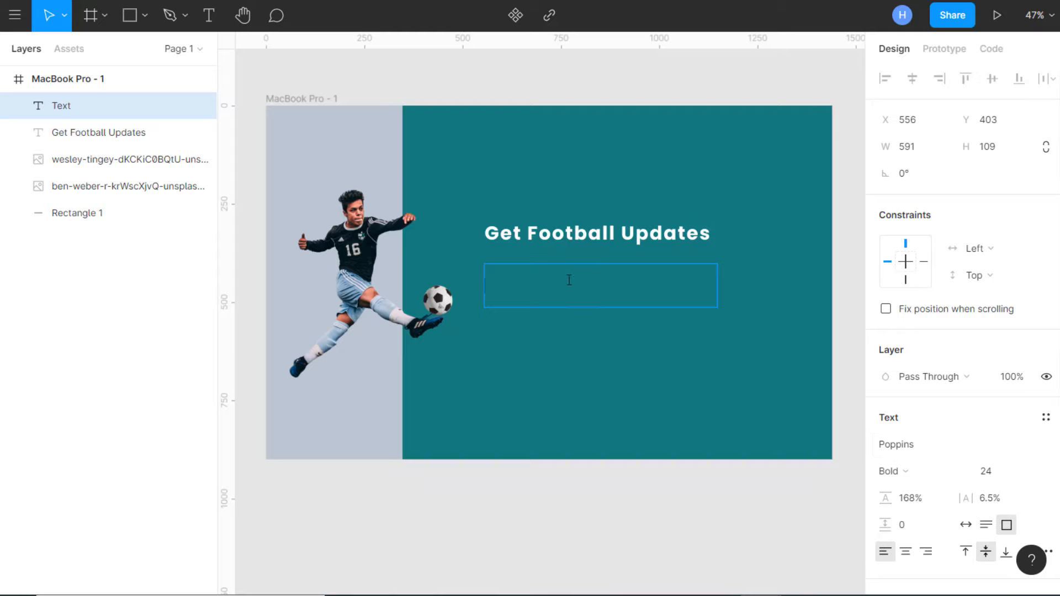
# - Fill the empty text box below the heading with auto-generated placeholder text from the Lorem ipsum plugin, sized to fit the box
pyautogui.rightClick(525, 280)
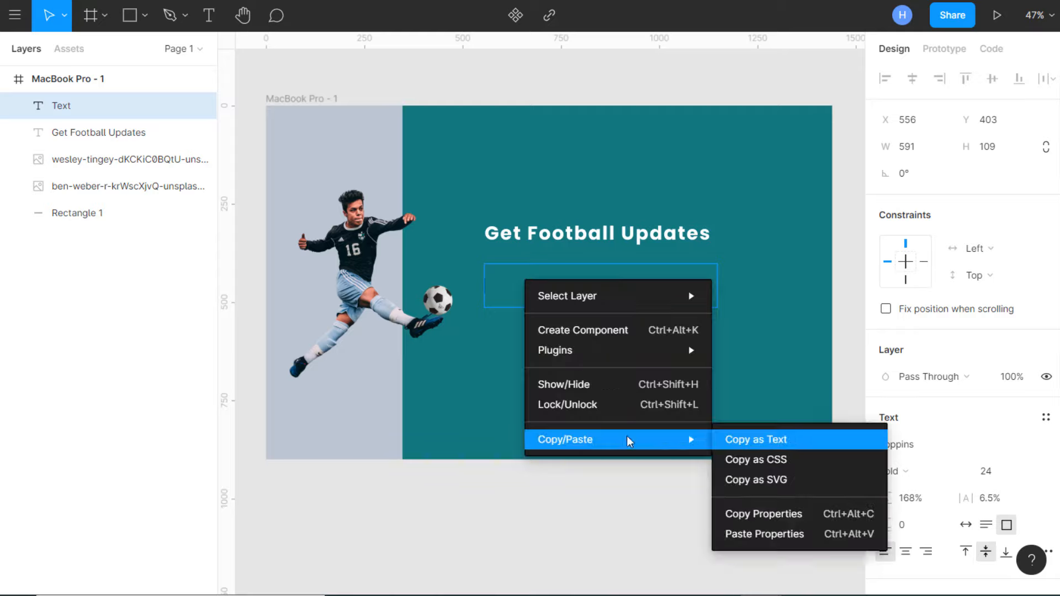
pyautogui.moveTo(609, 359)
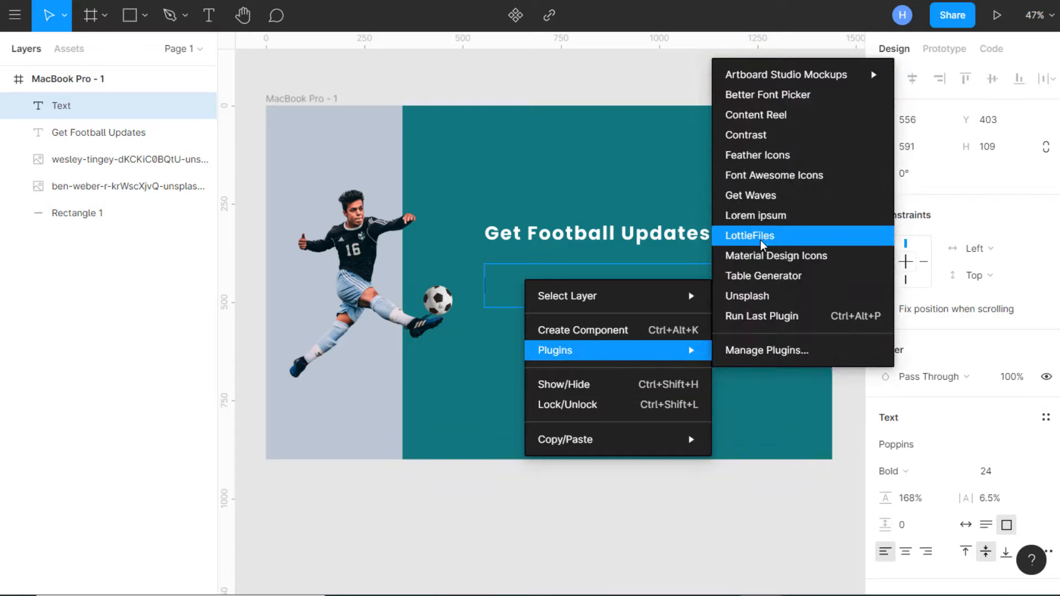
pyautogui.click(753, 221)
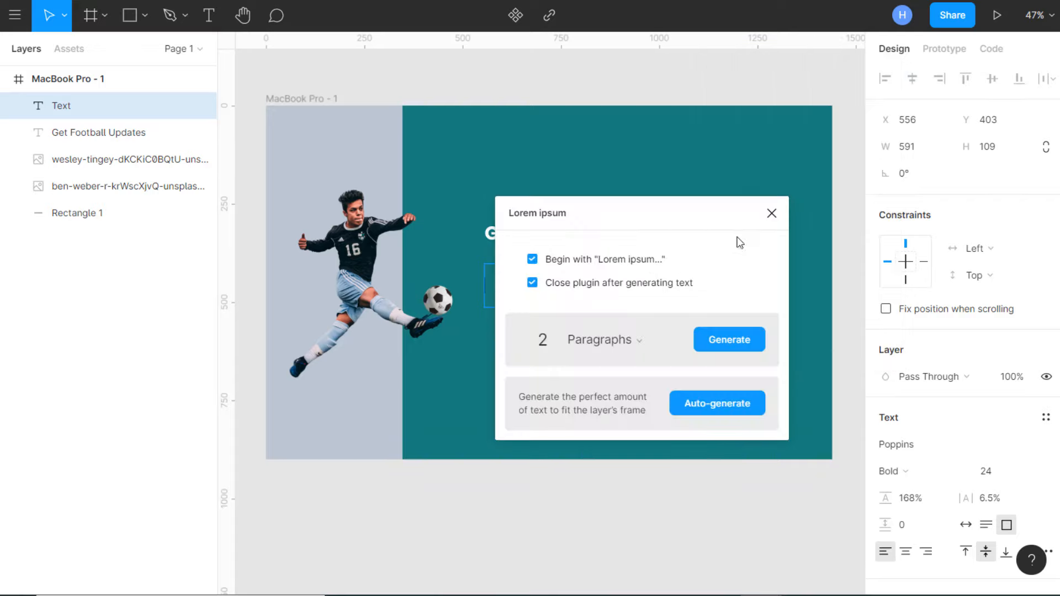
pyautogui.click(700, 409)
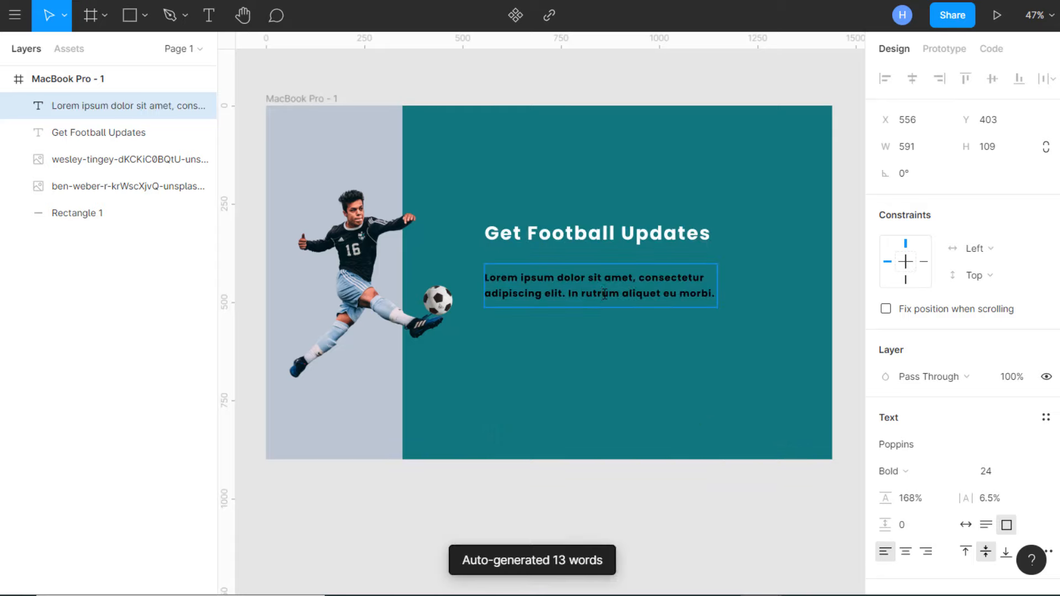
# - Set all of the placeholder text to Regular weight and change its fill colour to E7E7E7
pyautogui.doubleClick(605, 293)
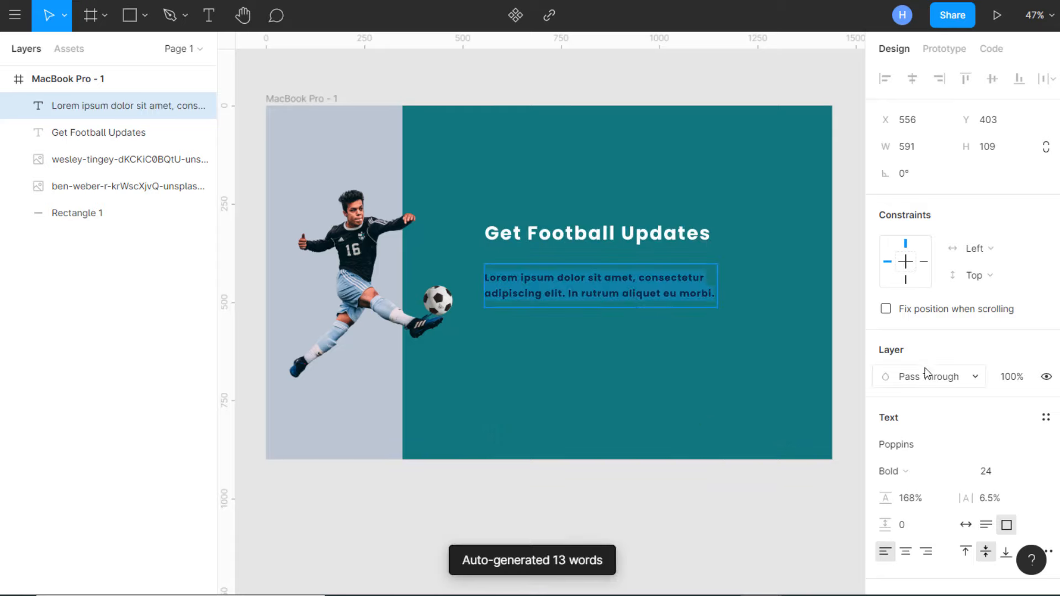
pyautogui.click(910, 470)
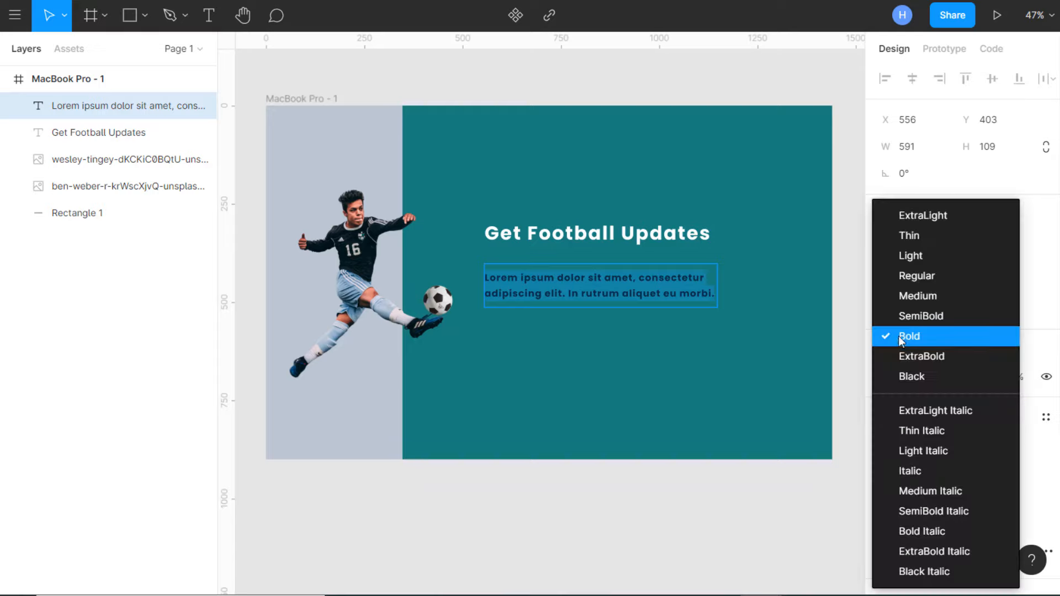
pyautogui.click(914, 276)
pyautogui.scroll(-3, 988, 444)
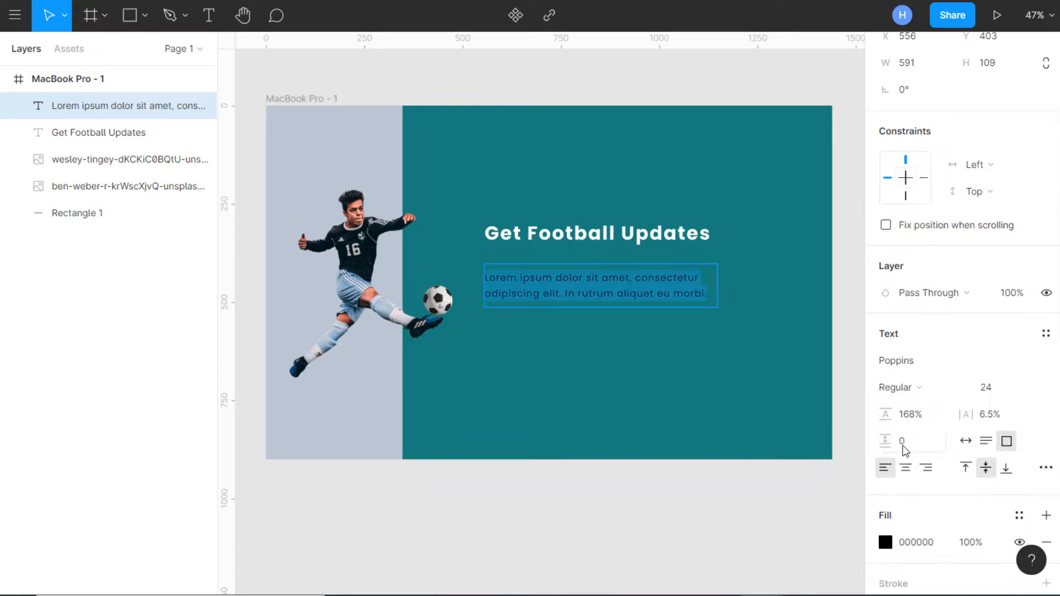
pyautogui.click(885, 543)
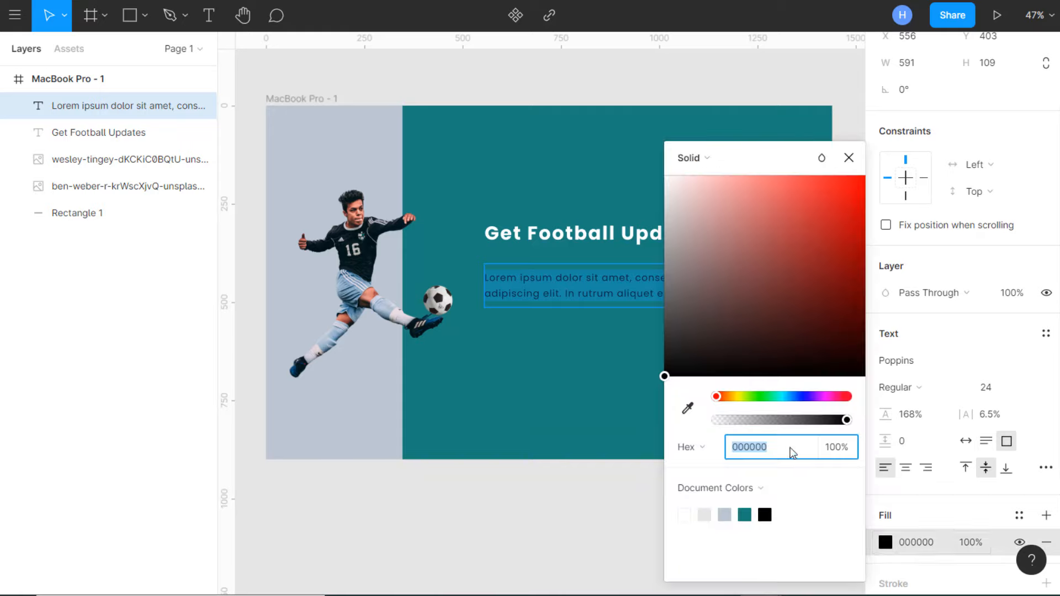
pyautogui.write('E7E7E7')
pyautogui.press('Return')
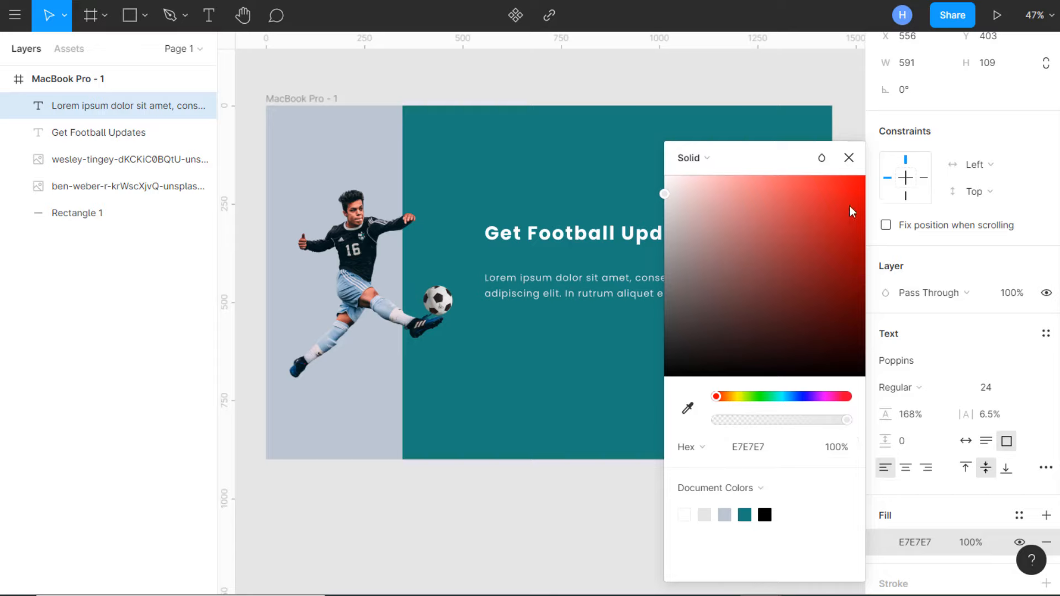
pyautogui.click(848, 158)
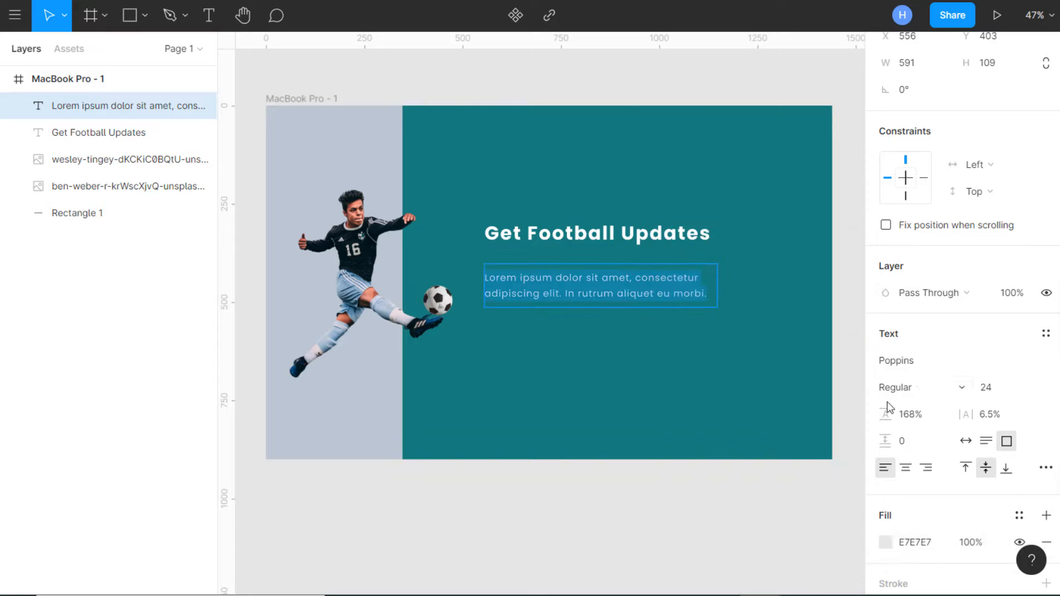
# - Increase the placeholder text's line height to 187% and move the text slightly up towards the heading
pyautogui.moveTo(886, 414); pyautogui.dragTo(914, 414)
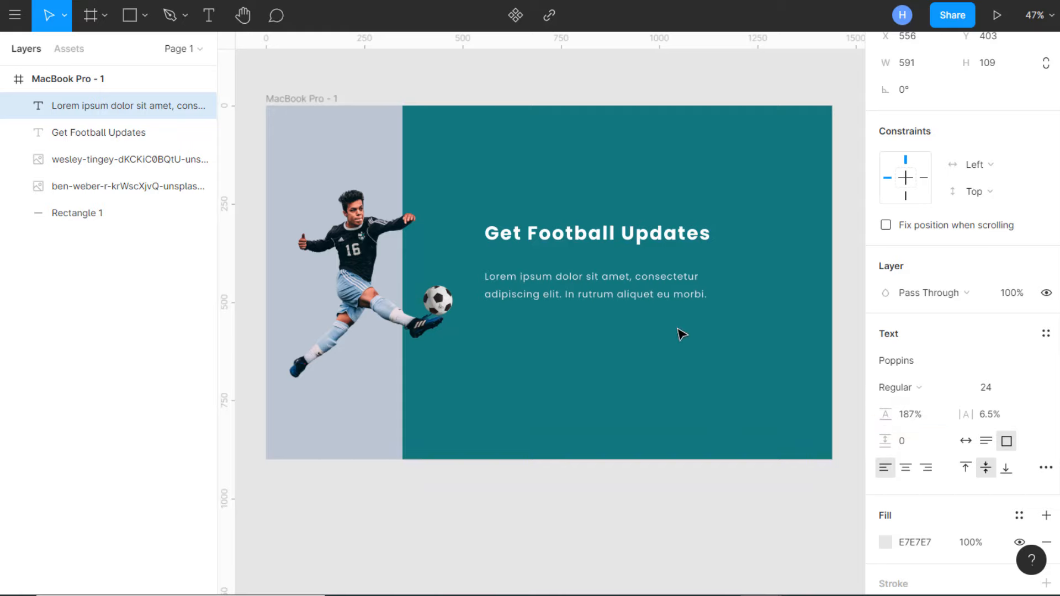
pyautogui.moveTo(629, 281); pyautogui.dragTo(633, 288)
pyautogui.click(663, 356)
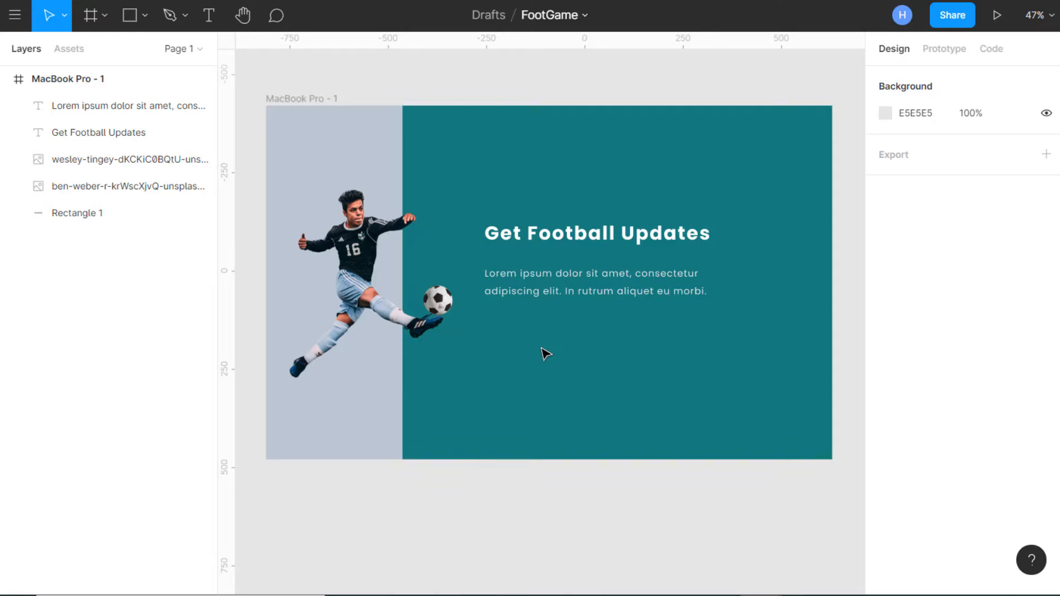
# - Draw a button rectangle about 289 × 77 below the placeholder text, at about X 554, Y 556
pyautogui.click(144, 16)
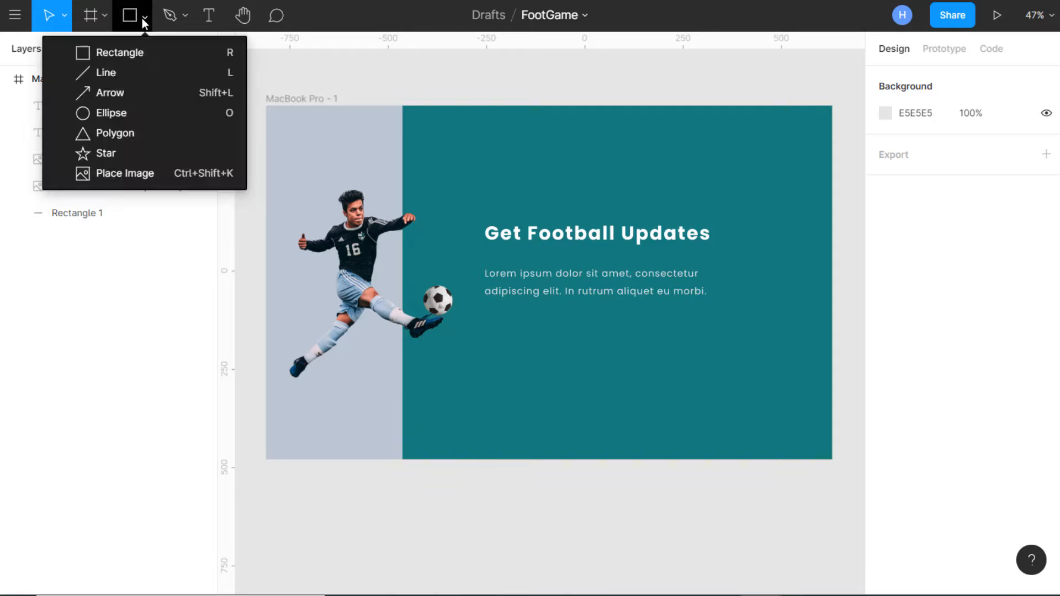
pyautogui.click(131, 58)
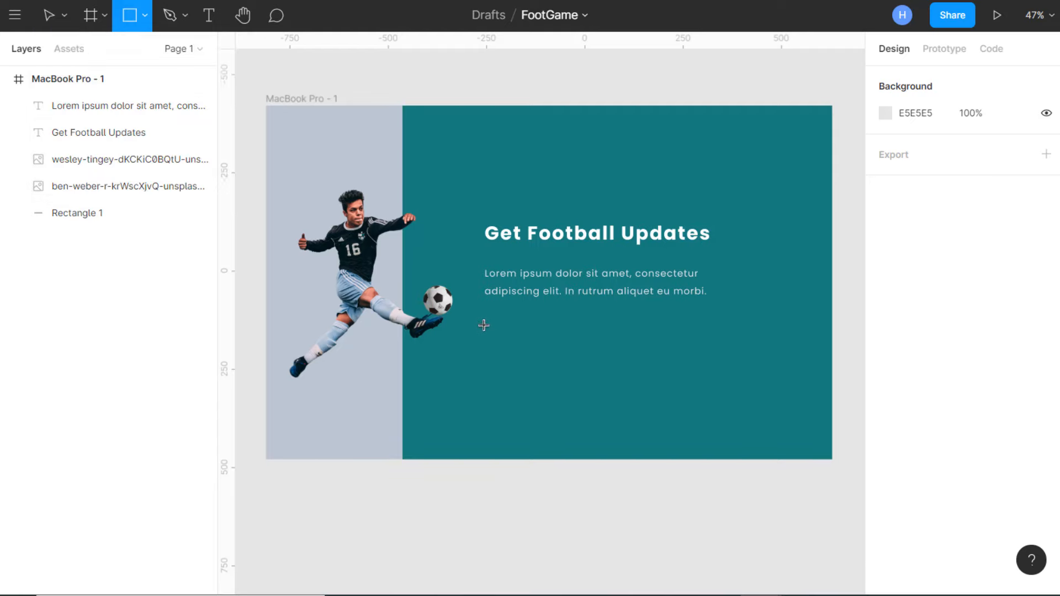
pyautogui.moveTo(483, 326); pyautogui.dragTo(596, 357)
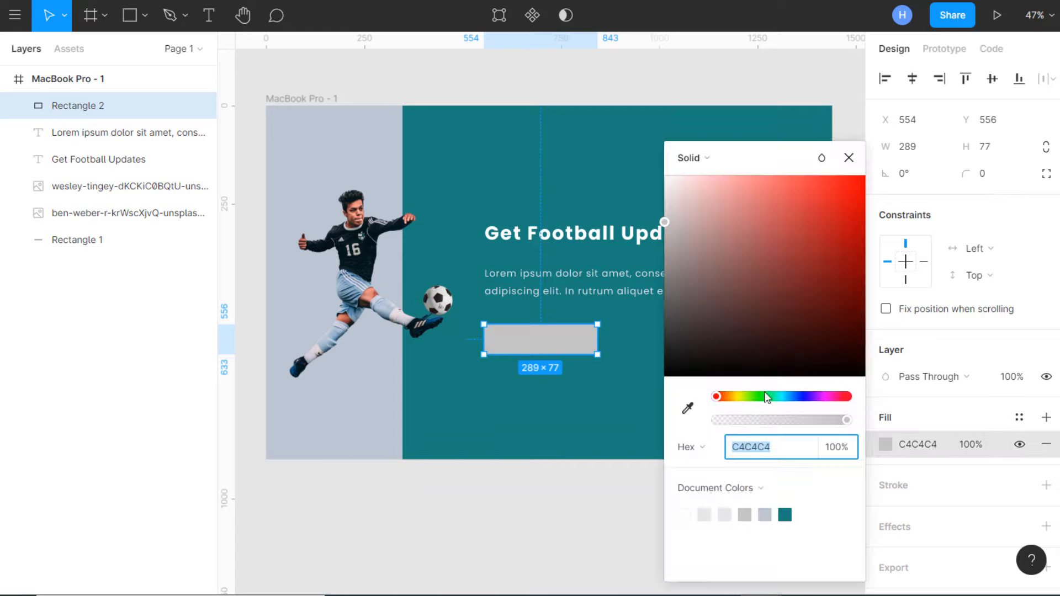
# - Give the button rectangle the document's light blue-grey fill BDC6D3 and a corner radius of 100
pyautogui.click(886, 444)
pyautogui.click(766, 513)
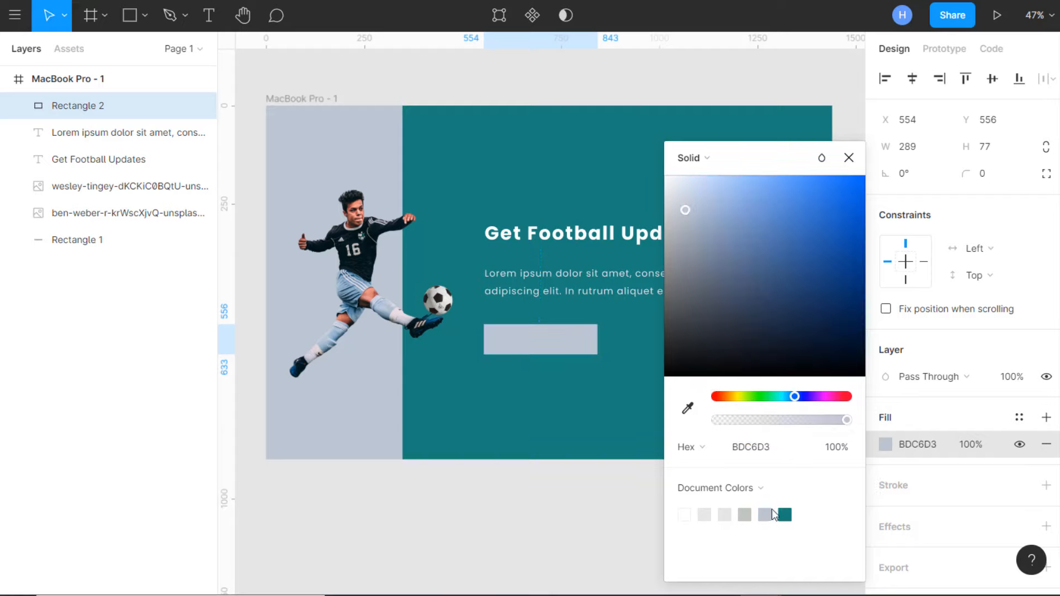
pyautogui.click(849, 159)
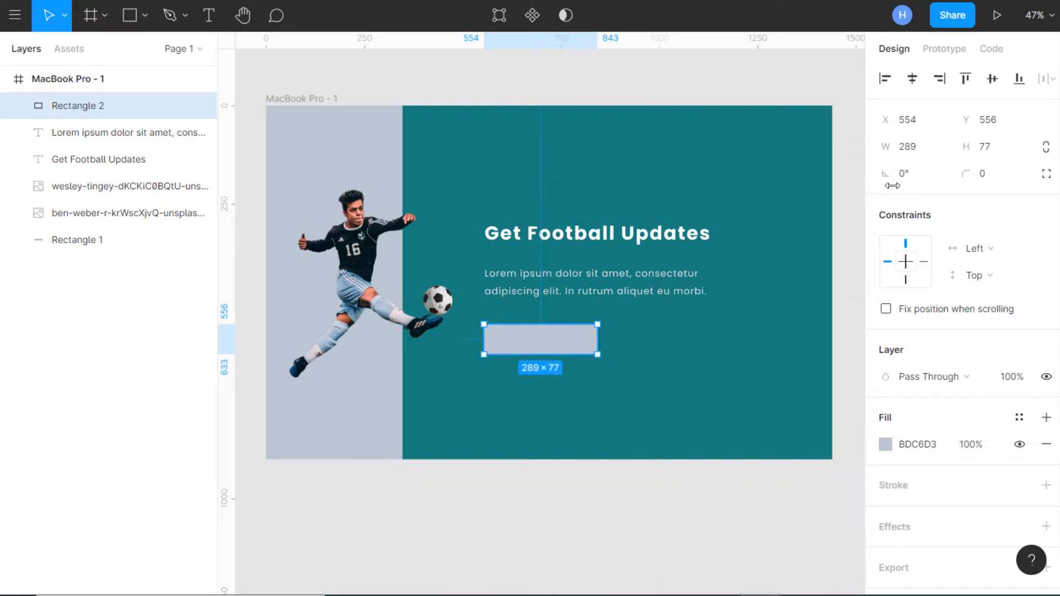
pyautogui.click(986, 174)
pyautogui.write('100')
pyautogui.press('Return')
# - Draw a text box about 293 × 81 over the button and set its font size to 22
pyautogui.click(209, 19)
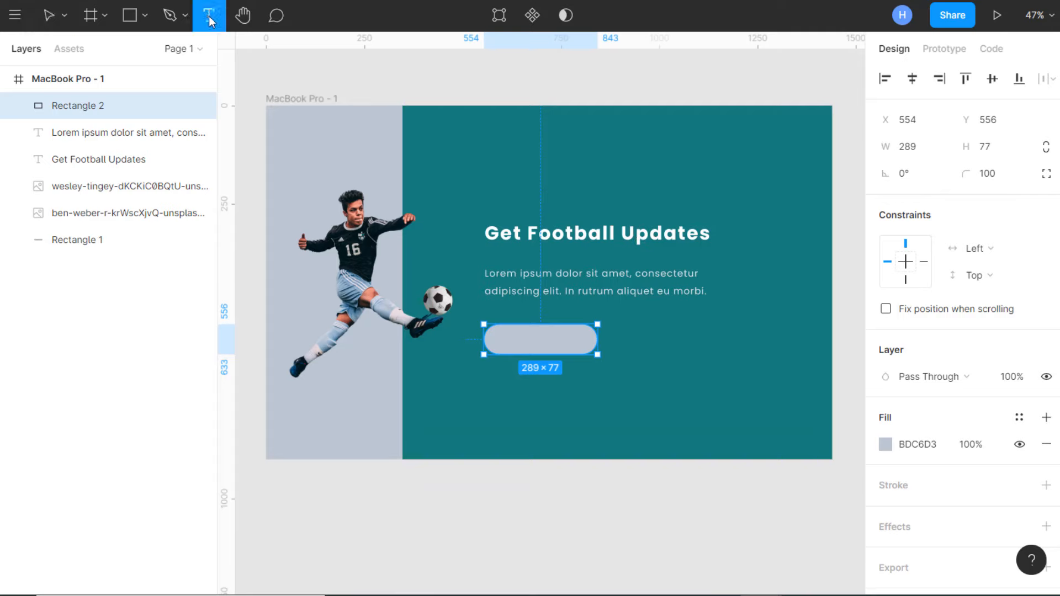
pyautogui.moveTo(483, 323); pyautogui.dragTo(598, 356)
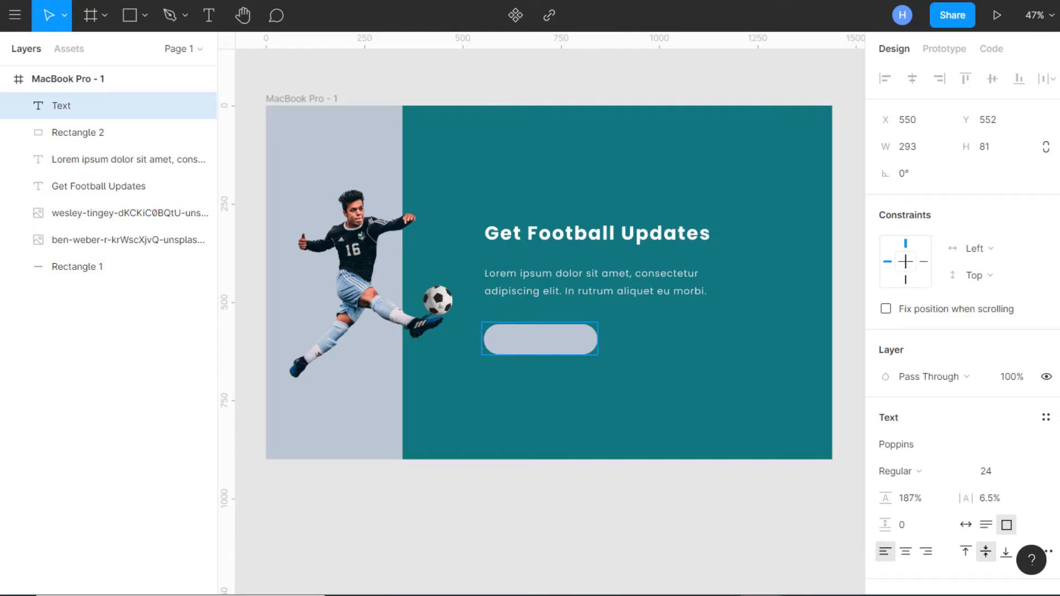
pyautogui.click(1018, 472)
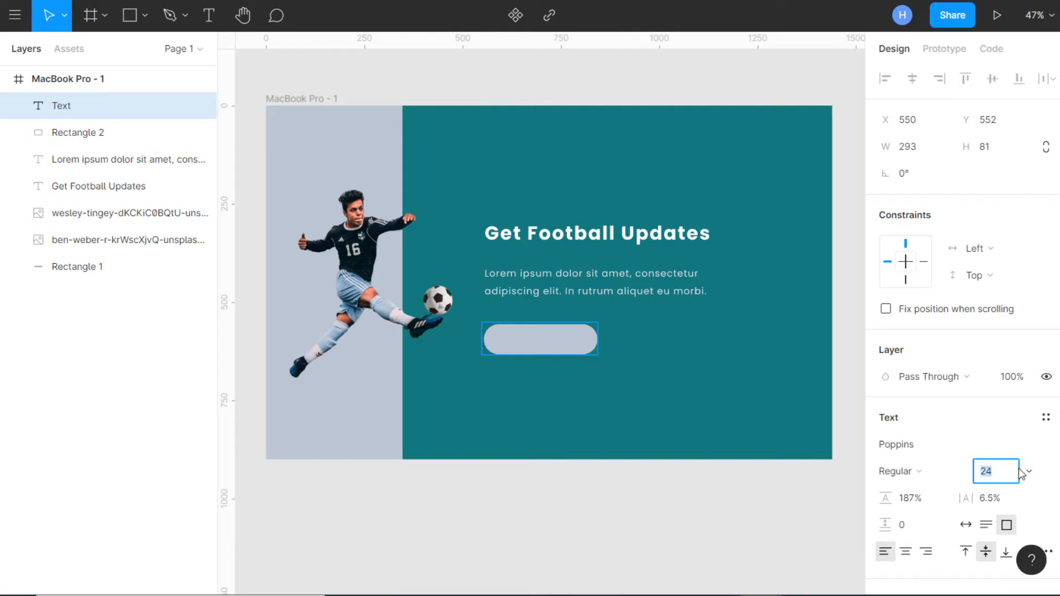
pyautogui.press('Return')
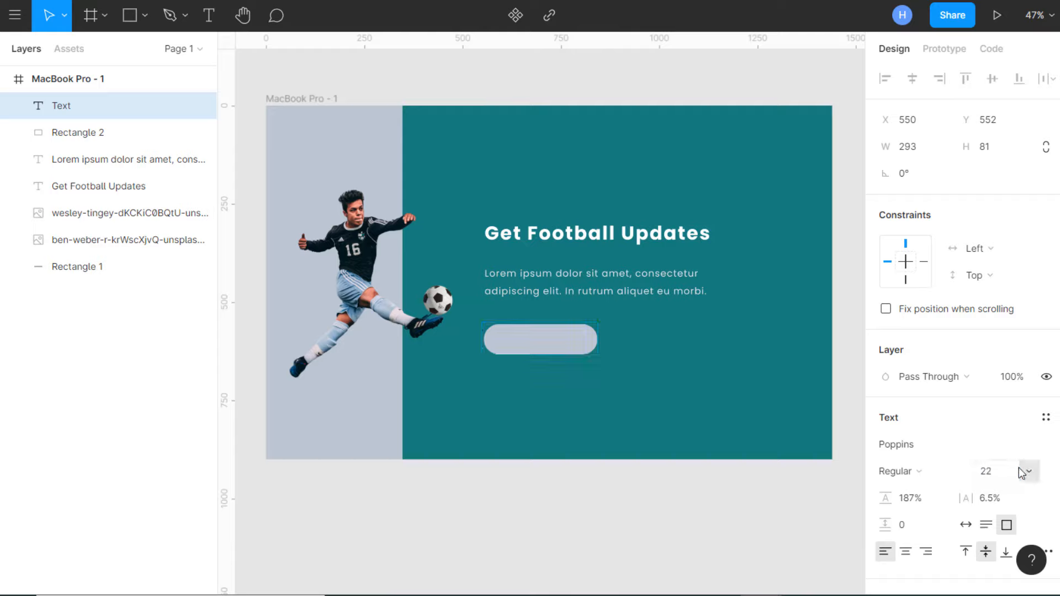
pyautogui.click(915, 472)
pyautogui.click(910, 471)
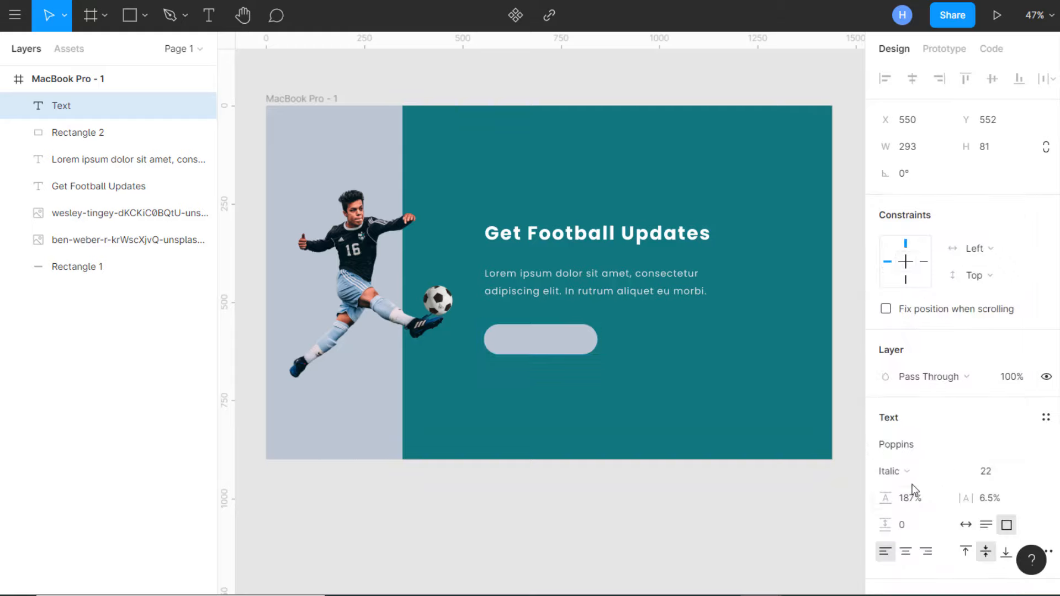
pyautogui.click(909, 469)
pyautogui.click(849, 475)
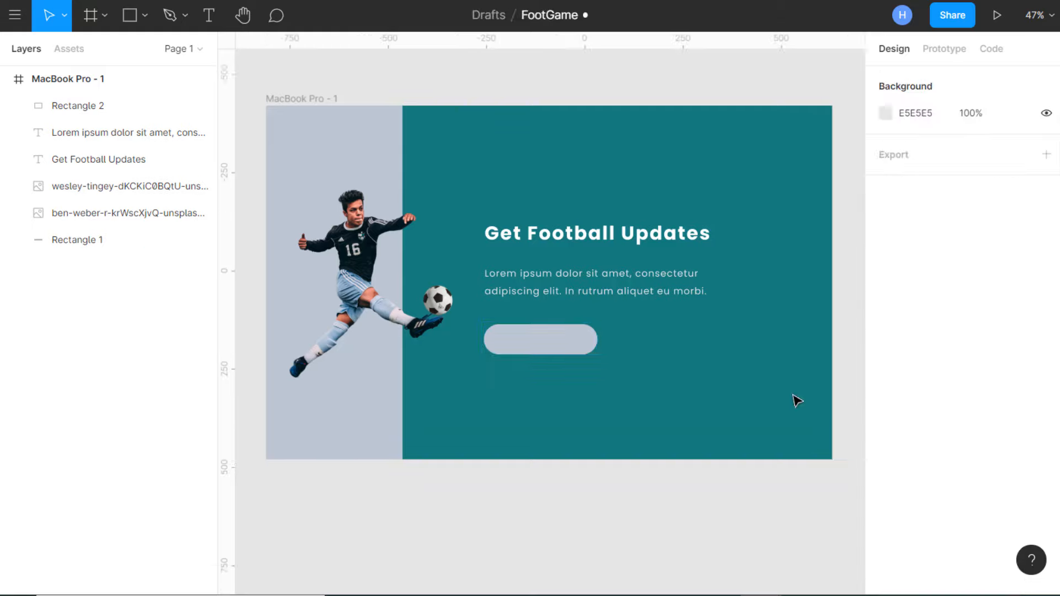
# - Draw a new text box about 295 × 85 over the button and set its font weight to SemiBold
pyautogui.click(549, 348)
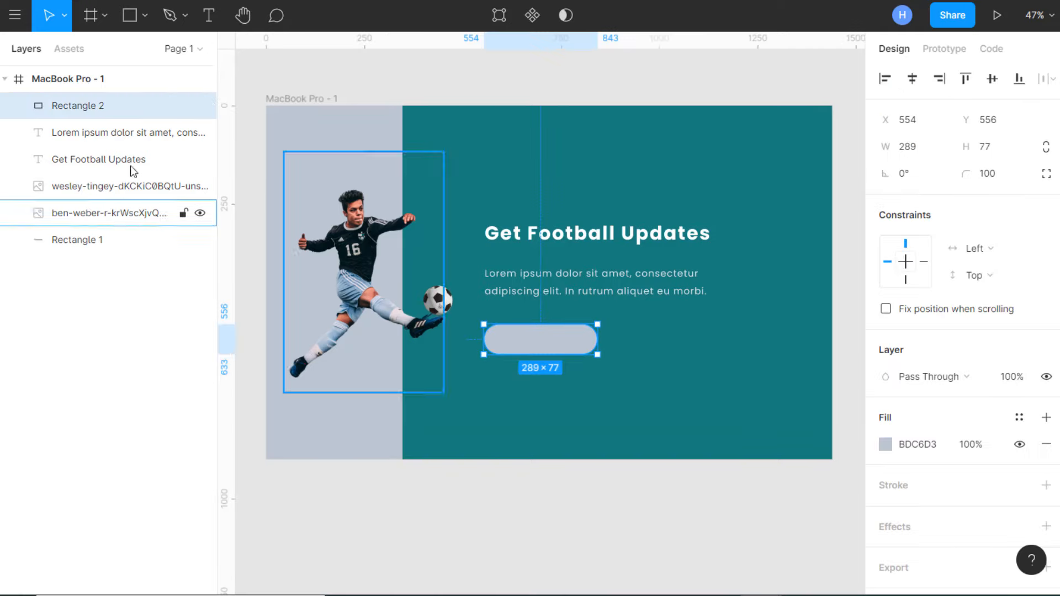
pyautogui.click(205, 17)
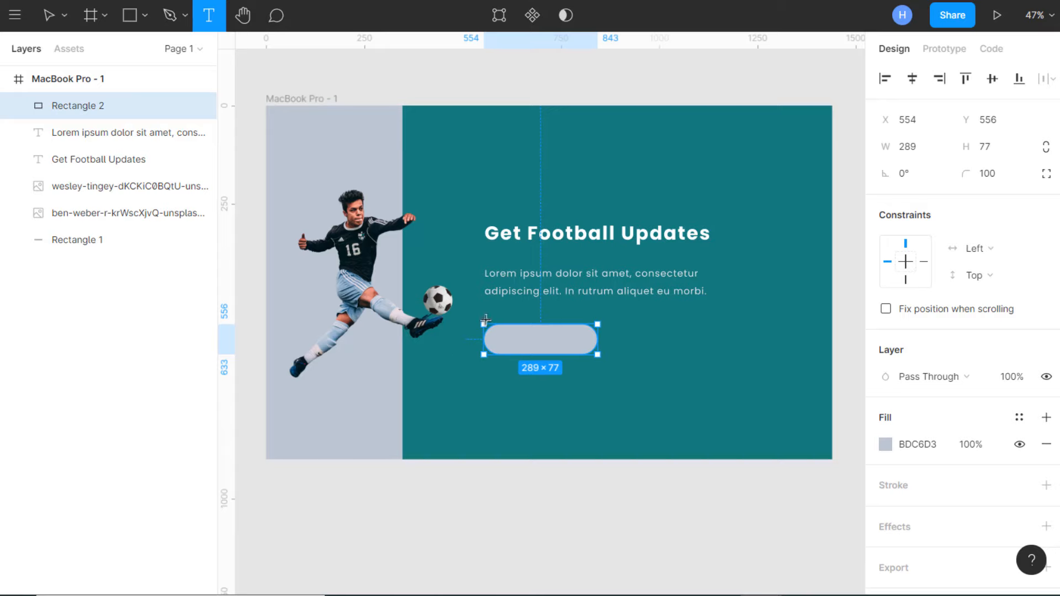
pyautogui.moveTo(482, 321); pyautogui.dragTo(600, 360)
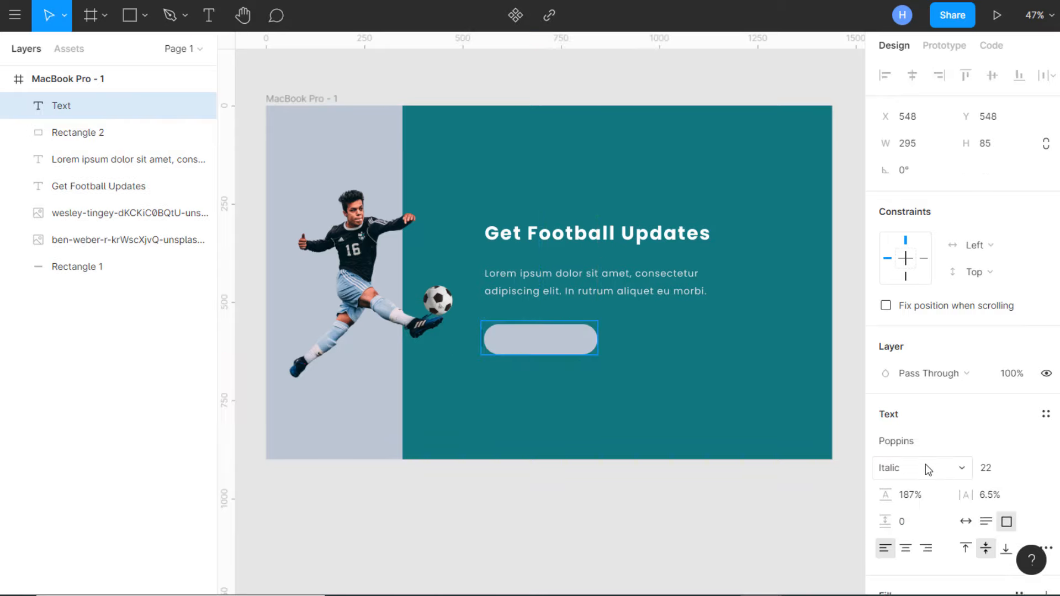
pyautogui.scroll(-3, 925, 467)
pyautogui.click(935, 389)
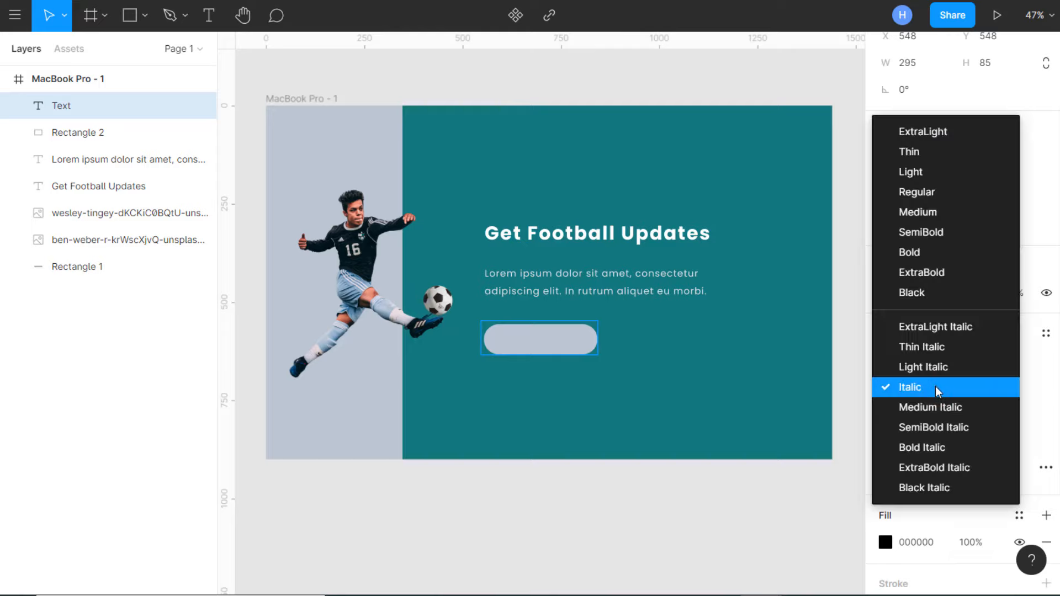
pyautogui.click(932, 233)
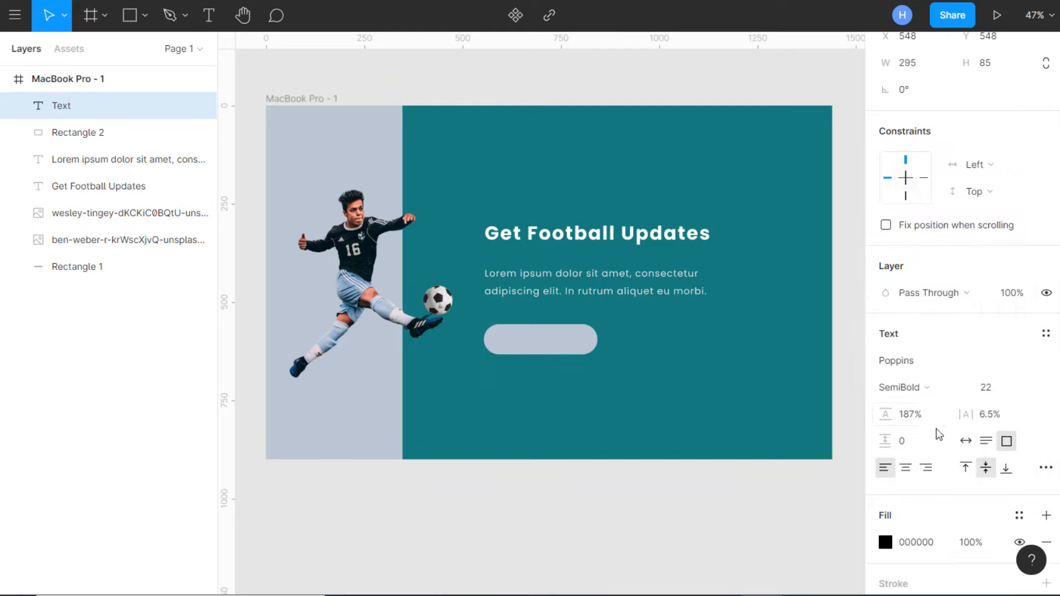
# - Align the button's text to the horizontal centre and vertical middle, and enter the label "Download App"
pyautogui.click(987, 469)
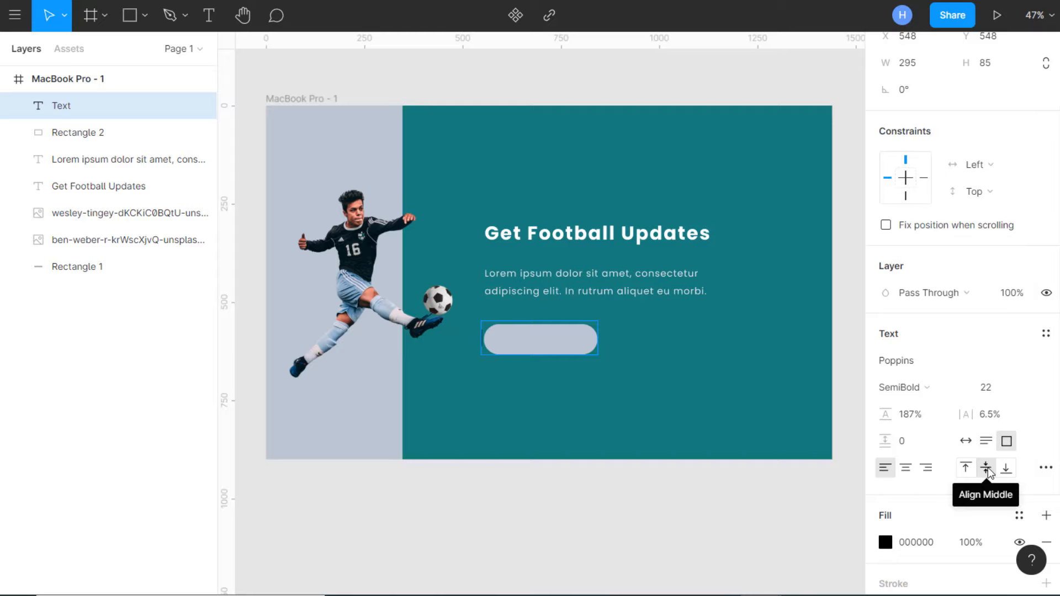
pyautogui.click(906, 468)
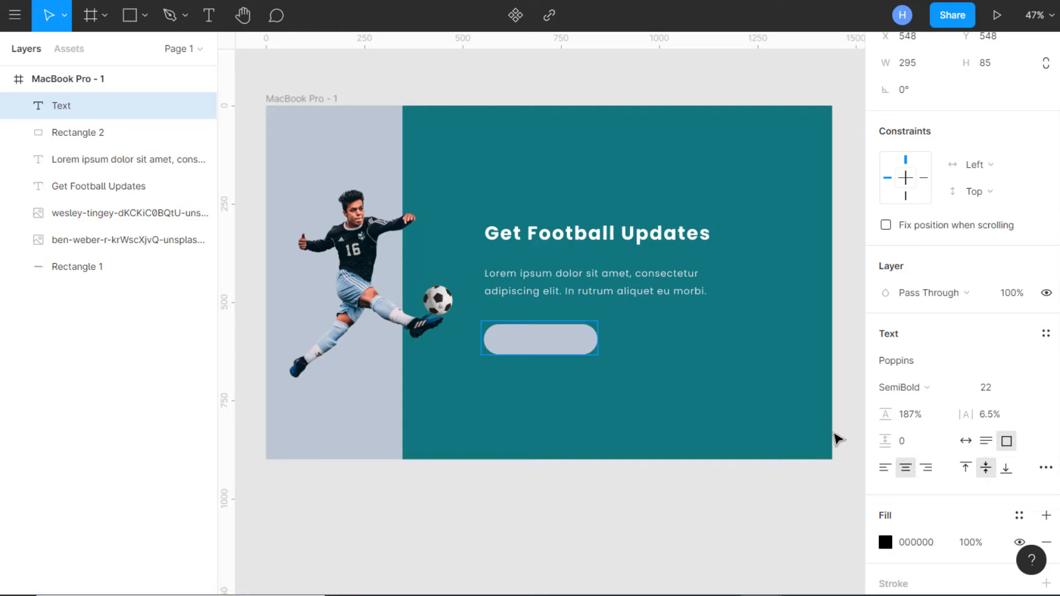
pyautogui.write('Download')
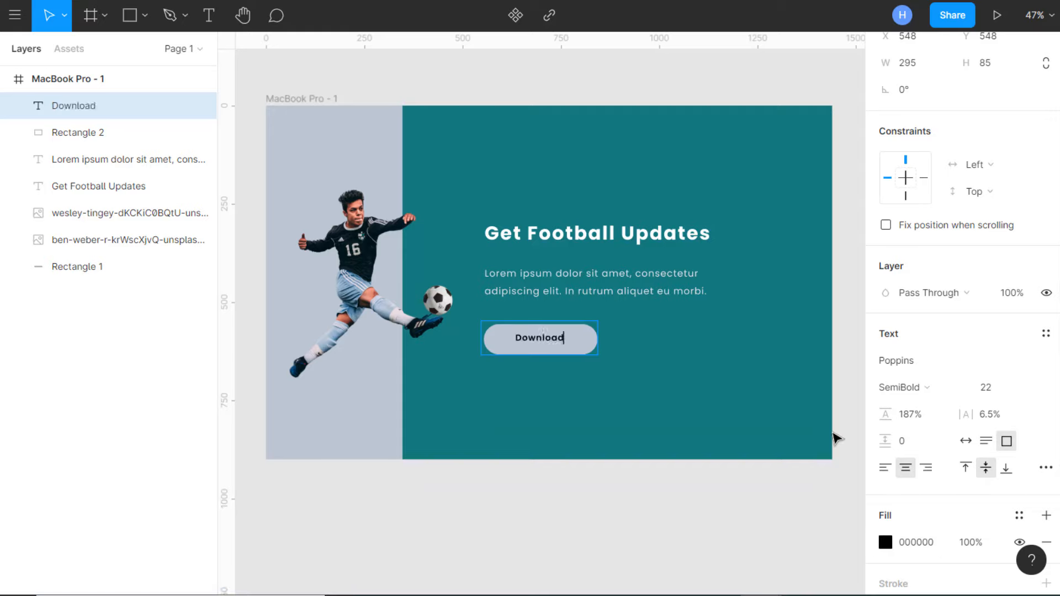
pyautogui.write(' App')
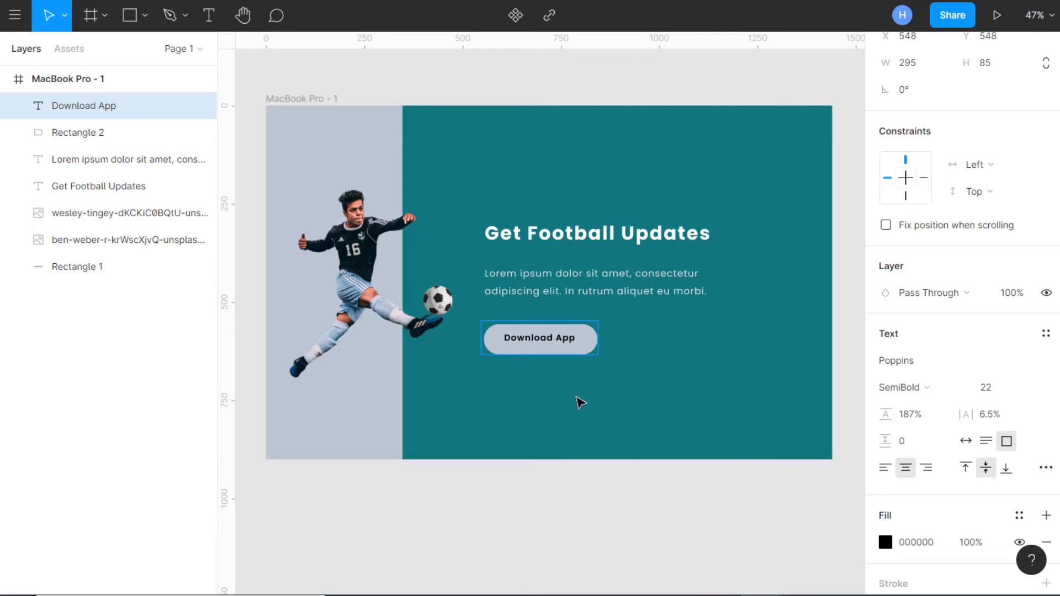
pyautogui.press('Escape')
# - Resize the label's text box from its upper and left edges to about 287 × 77 so it fits the button
pyautogui.moveTo(561, 323); pyautogui.dragTo(561, 327)
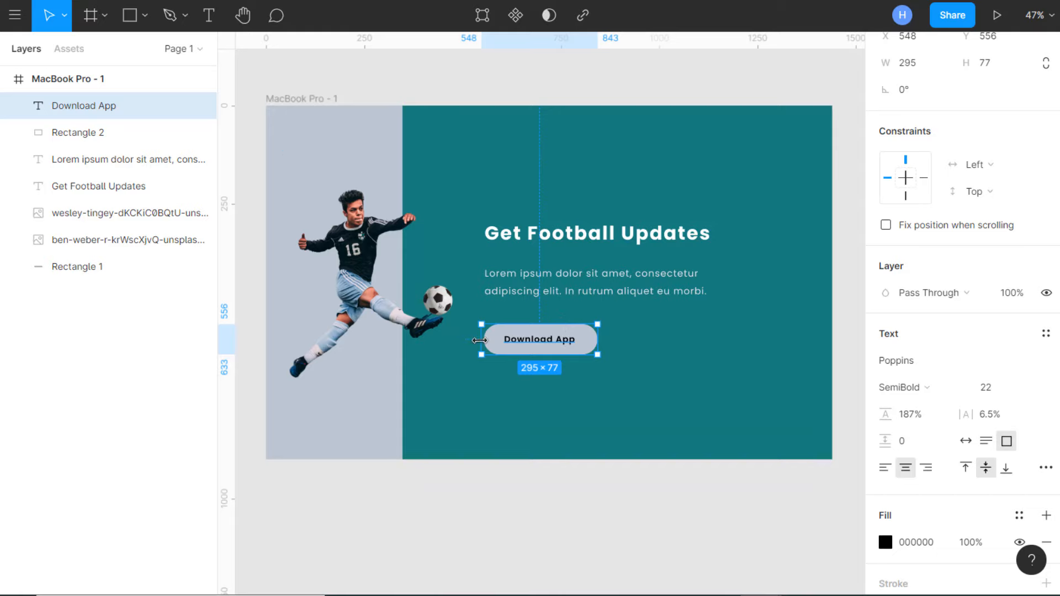
pyautogui.moveTo(483, 341); pyautogui.dragTo(487, 341)
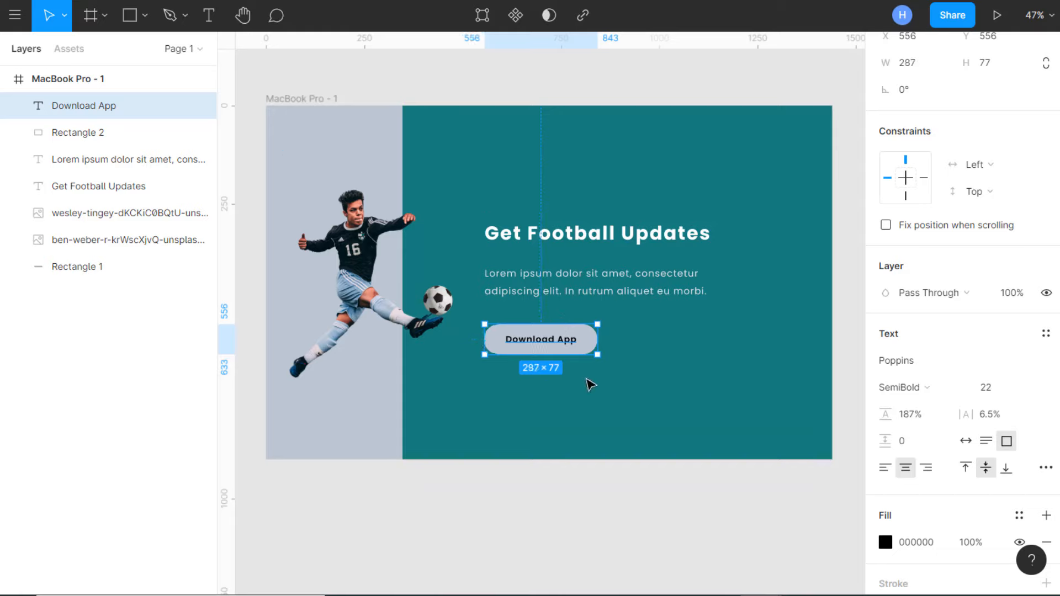
# - Set the Download App label's font size to 24 and its letter spacing to 10%
pyautogui.click(1021, 388)
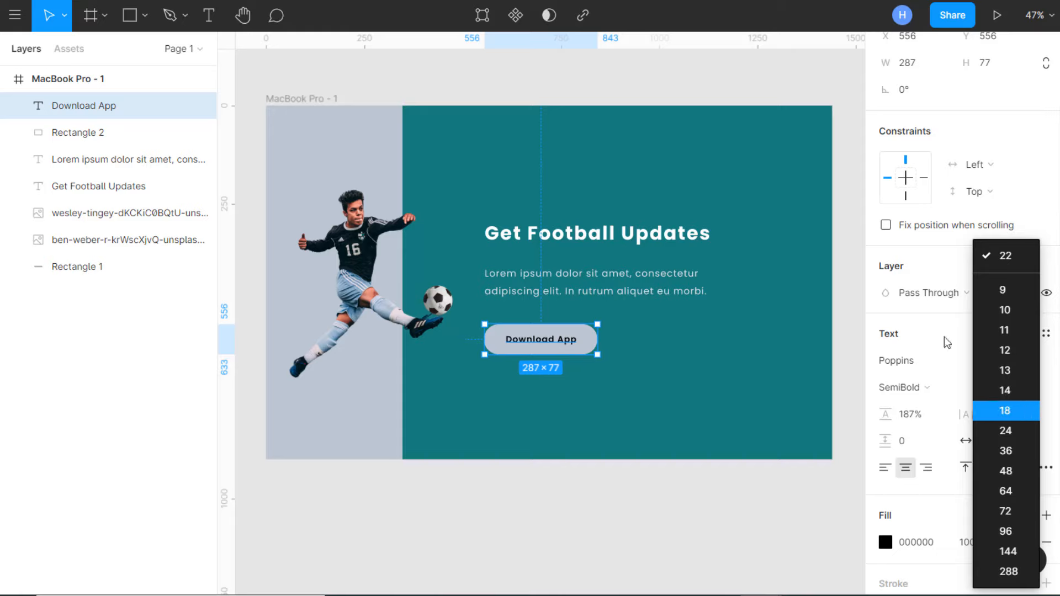
pyautogui.click(1005, 430)
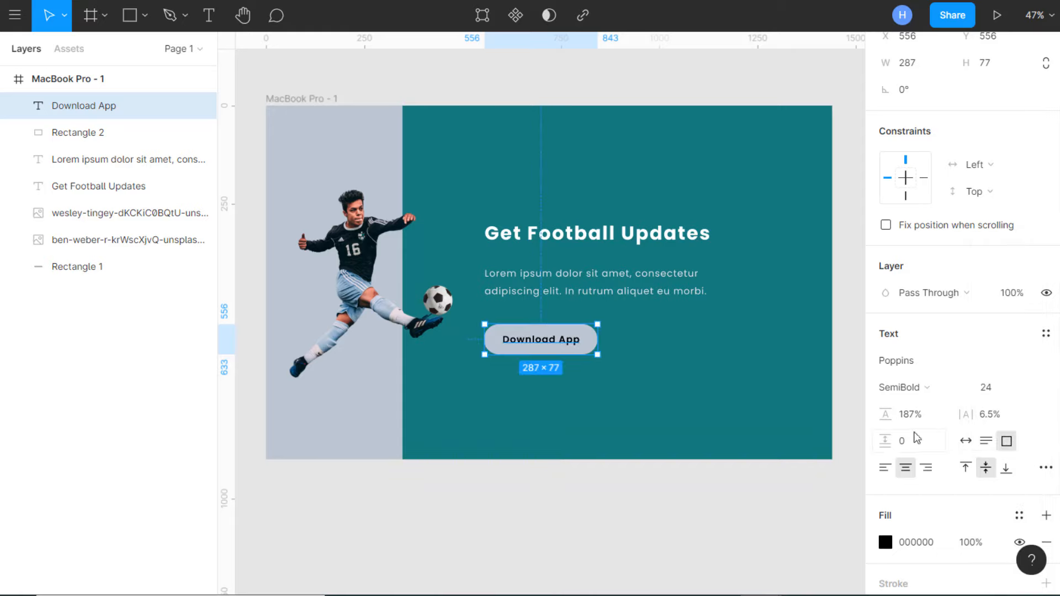
pyautogui.moveTo(964, 415); pyautogui.dragTo(973, 418)
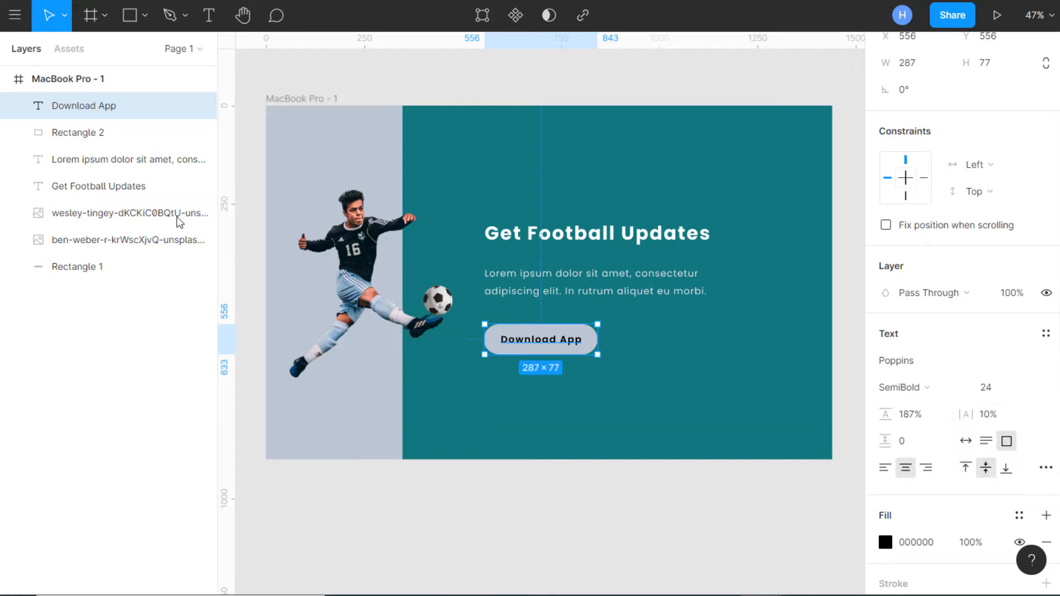
# - Group the Download App label with its rounded rectangle and rename the group "button"
pyautogui.click(101, 134)
pyautogui.keyDown('shift'); pyautogui.click(101, 106); pyautogui.keyUp('shift')
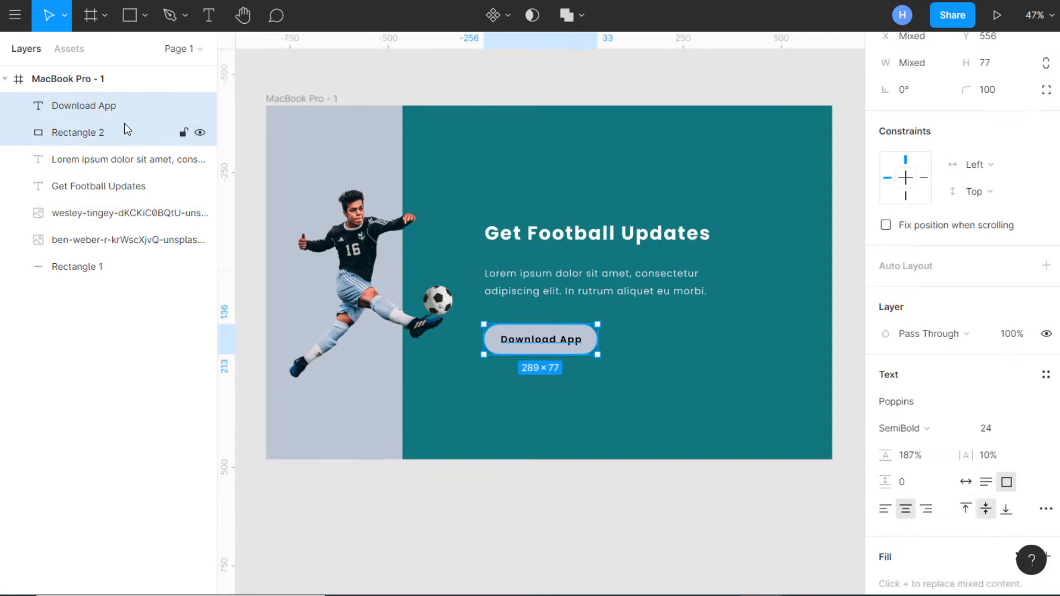
pyautogui.hotkey('ctrl', 'g')
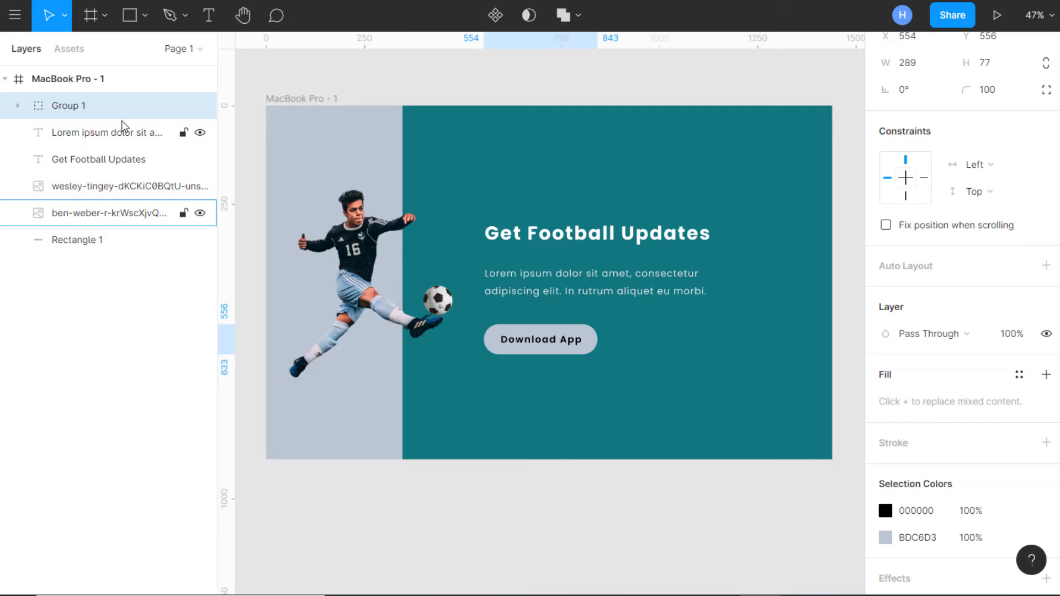
pyautogui.click(78, 111)
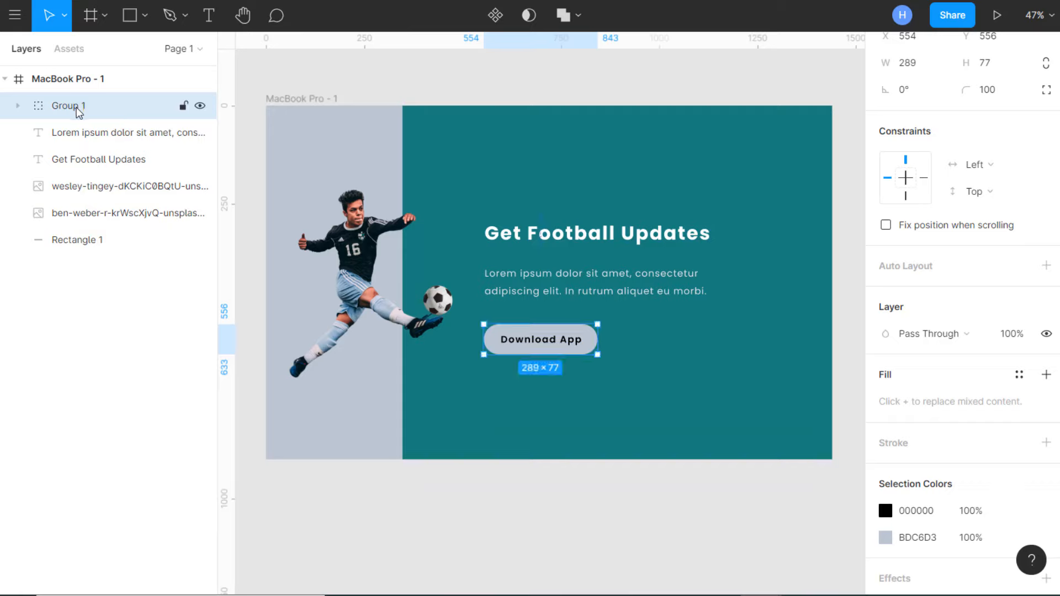
pyautogui.doubleClick(78, 110)
pyautogui.write('butto')
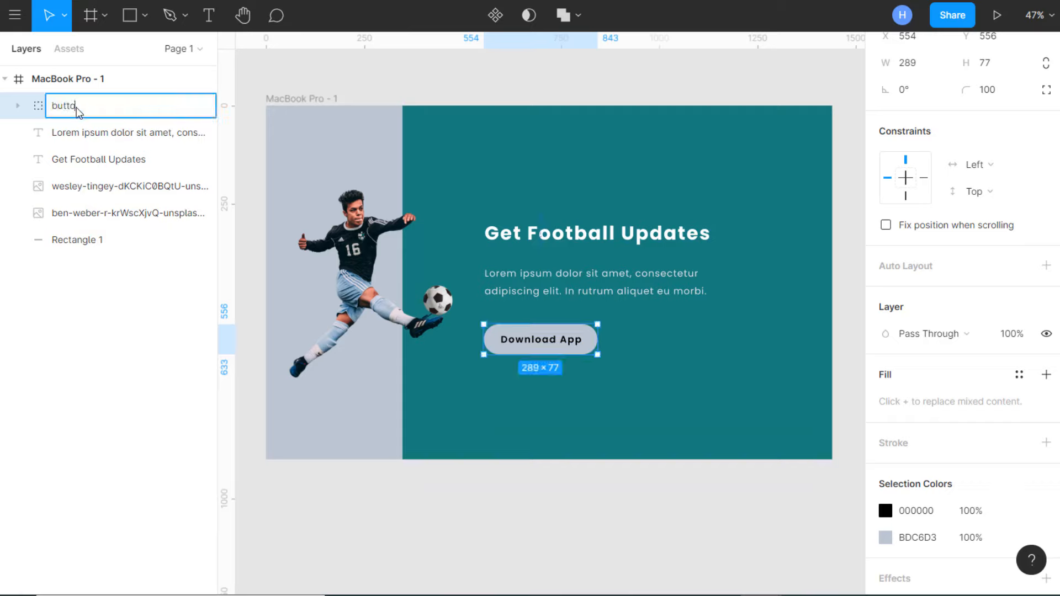
pyautogui.write('n')
pyautogui.press('Return')
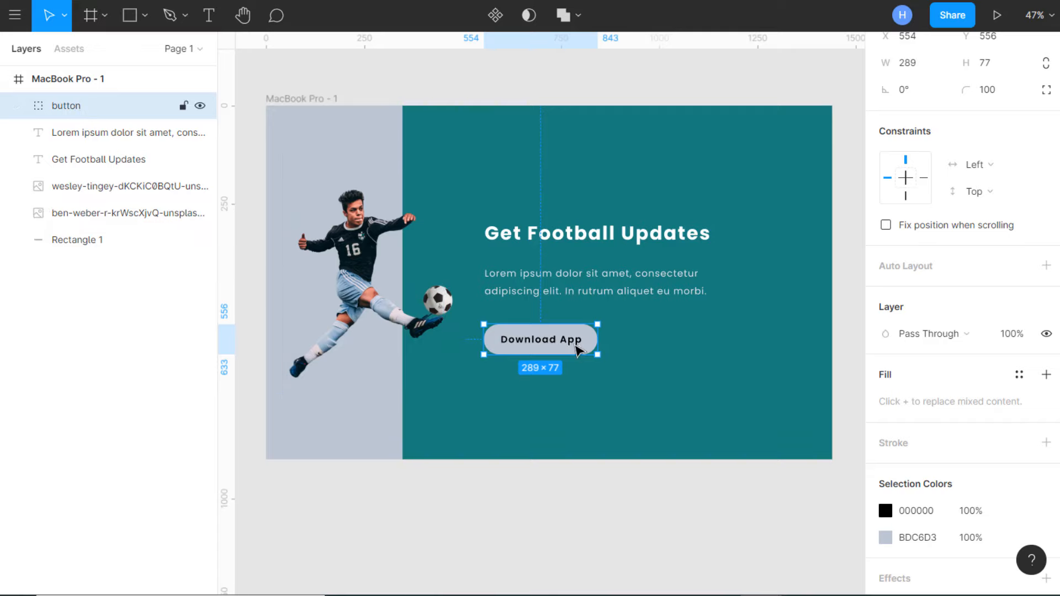
# - Duplicate the button group and place the copy beside the original at about X 858, Y 556
pyautogui.hotkey('ctrl', 'd')
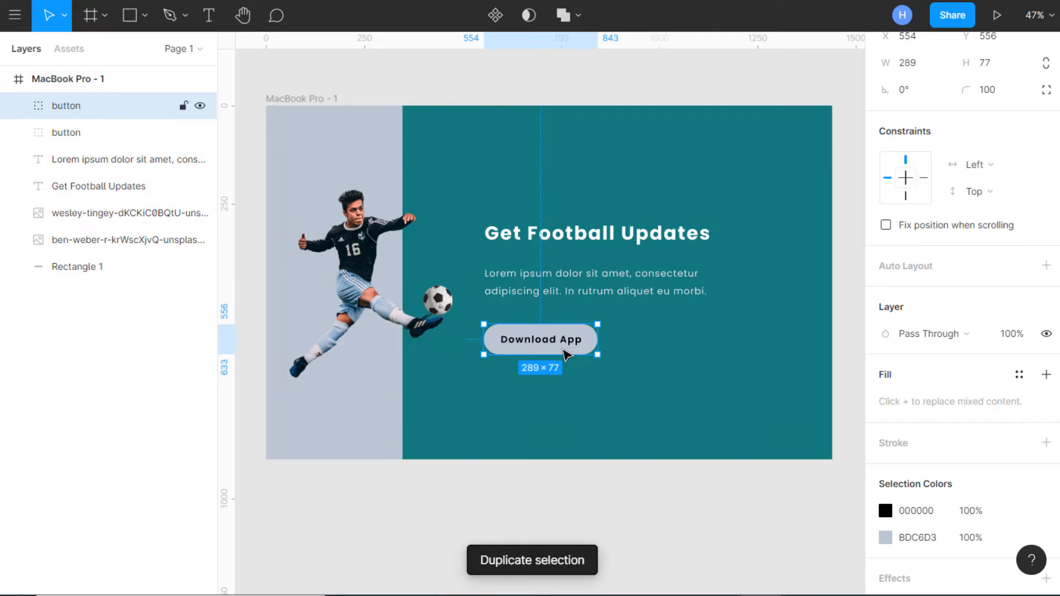
pyautogui.moveTo(568, 353); pyautogui.dragTo(687, 355)
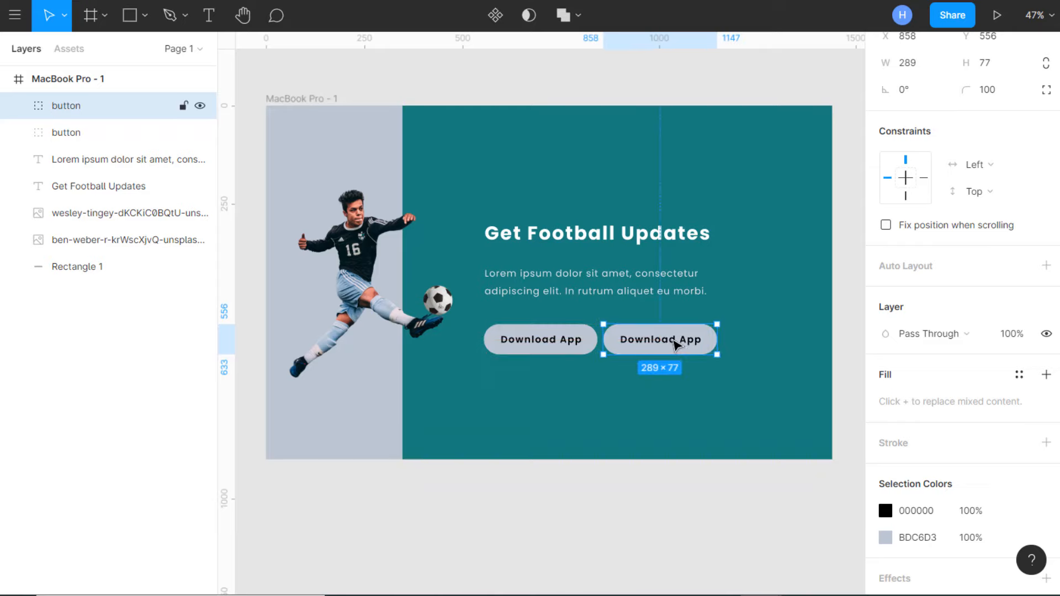
pyautogui.doubleClick(673, 342)
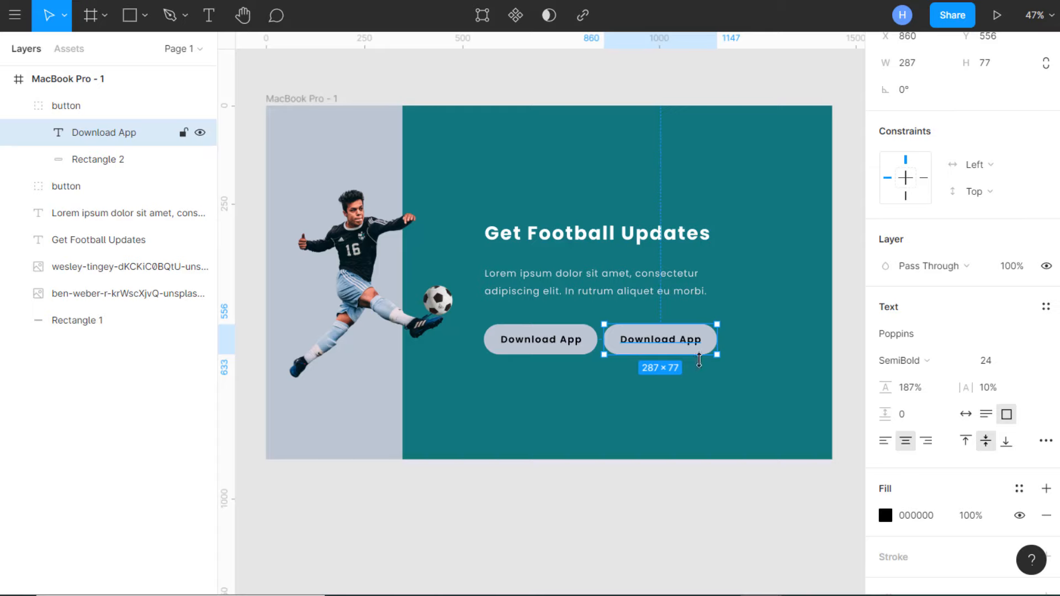
pyautogui.click(709, 397)
# - Change the duplicated button's background colour from the grey-blue to white (FFFFFF)
pyautogui.click(686, 343)
pyautogui.scroll(-4, 905, 442)
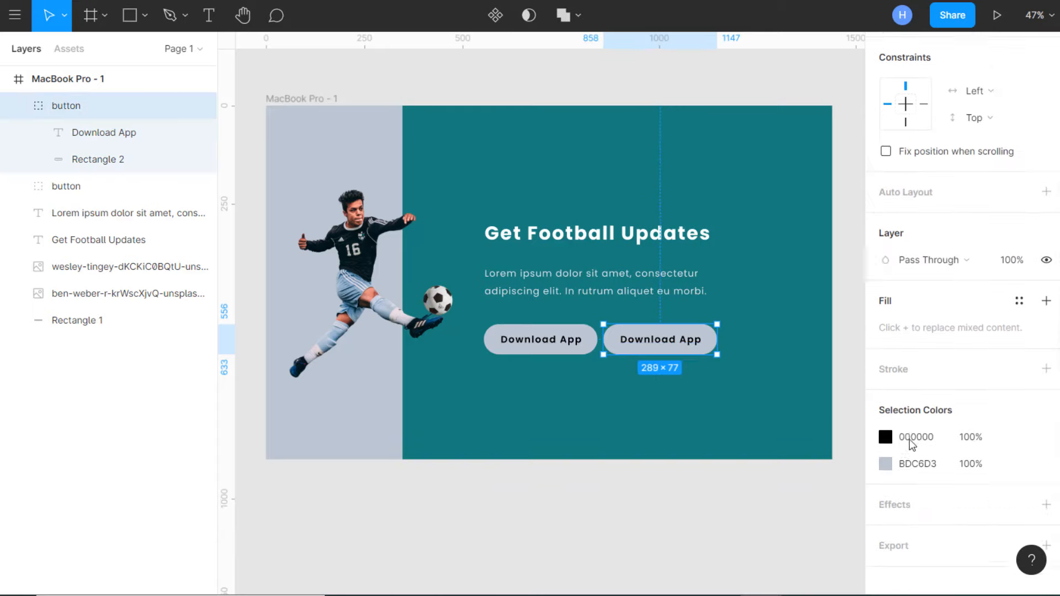
pyautogui.click(886, 450)
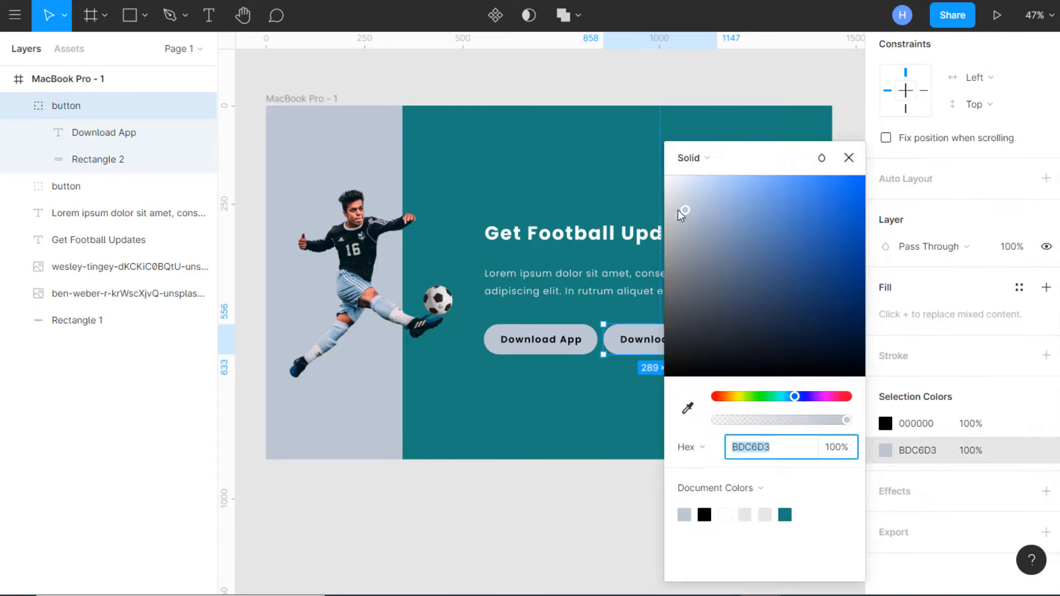
pyautogui.moveTo(682, 212); pyautogui.dragTo(677, 197)
pyautogui.moveTo(657, 160); pyautogui.dragTo(658, 162)
pyautogui.click(849, 158)
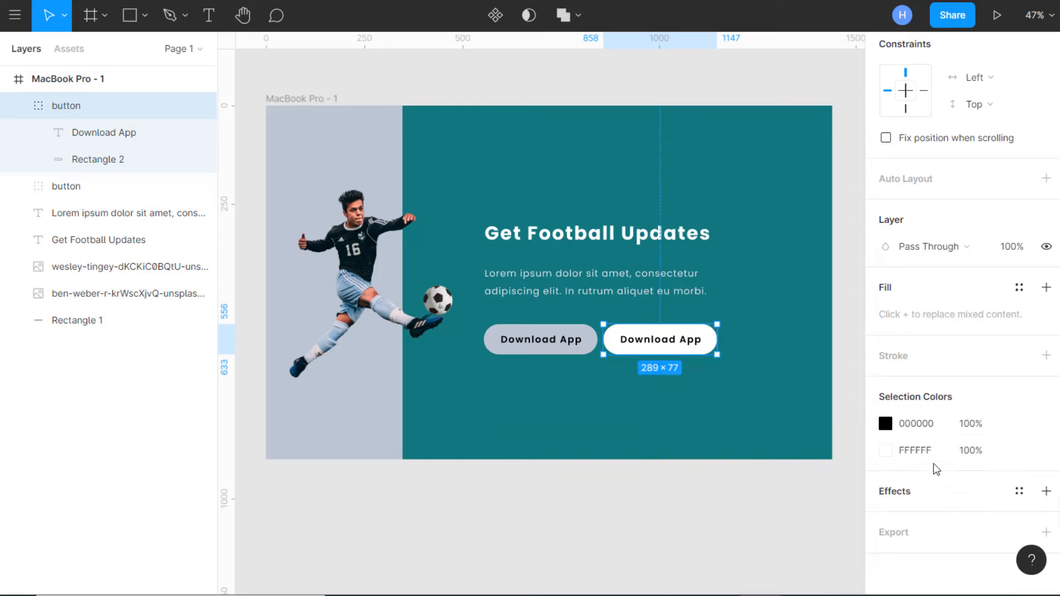
# - Recolour the duplicated button's label with the teal document colour 1B817F
pyautogui.click(881, 421)
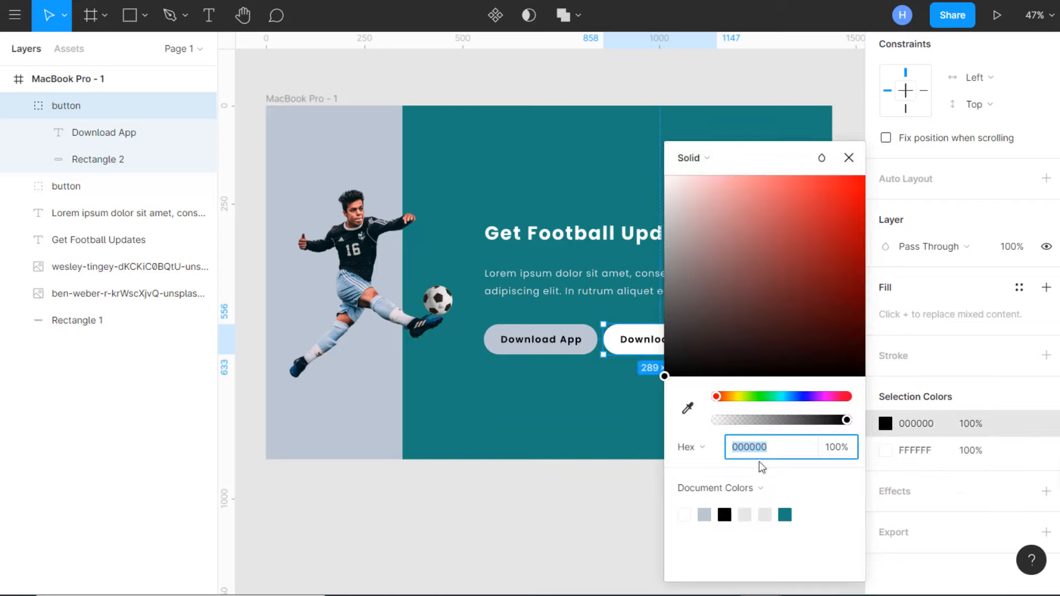
pyautogui.click(786, 514)
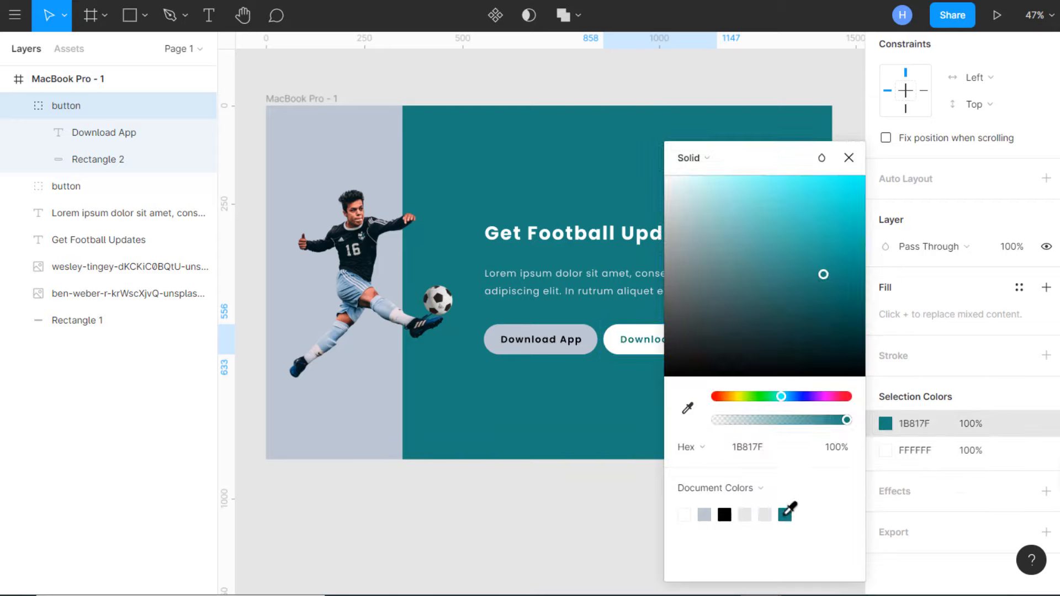
pyautogui.click(850, 160)
pyautogui.click(853, 359)
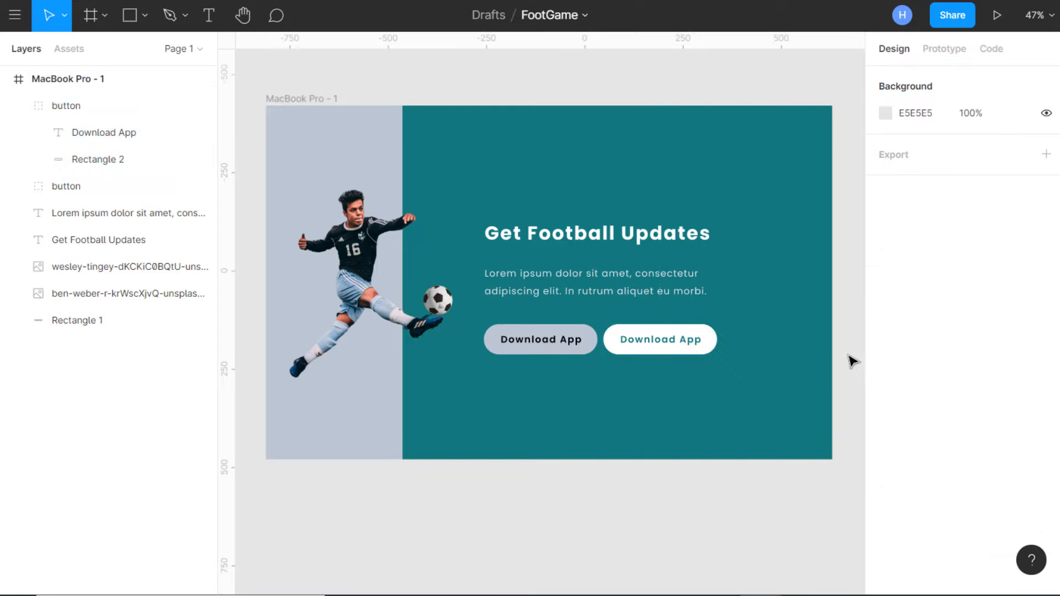
pyautogui.click(685, 295)
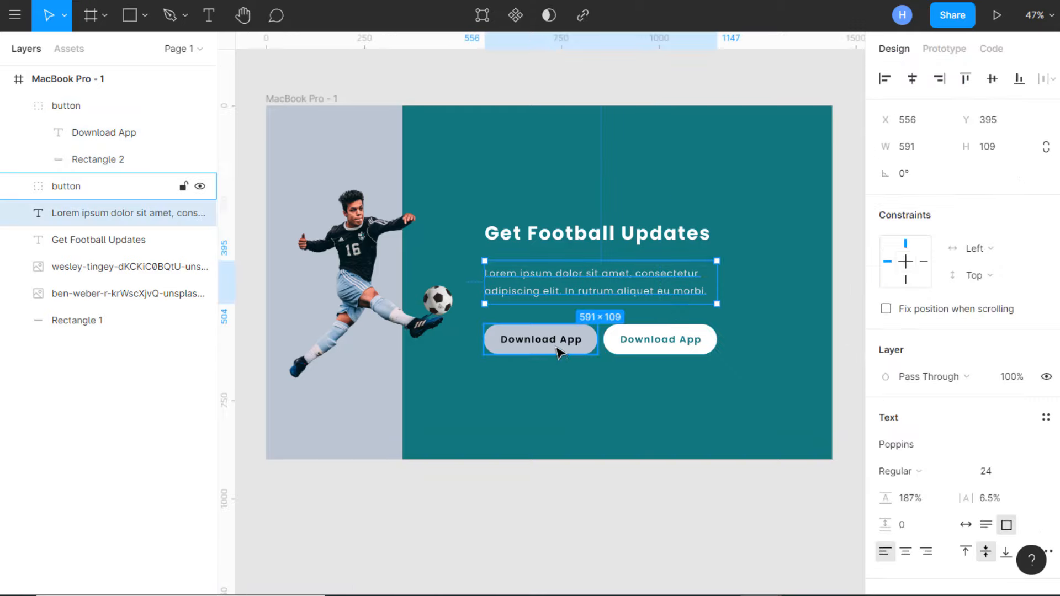
pyautogui.click(559, 352)
pyautogui.click(613, 351)
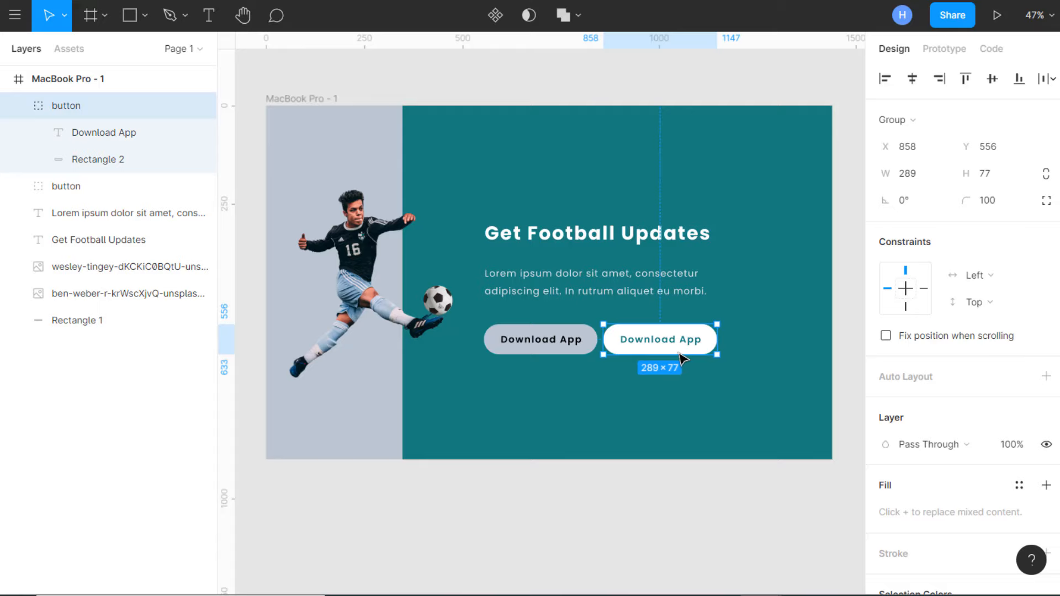
pyautogui.click(722, 291)
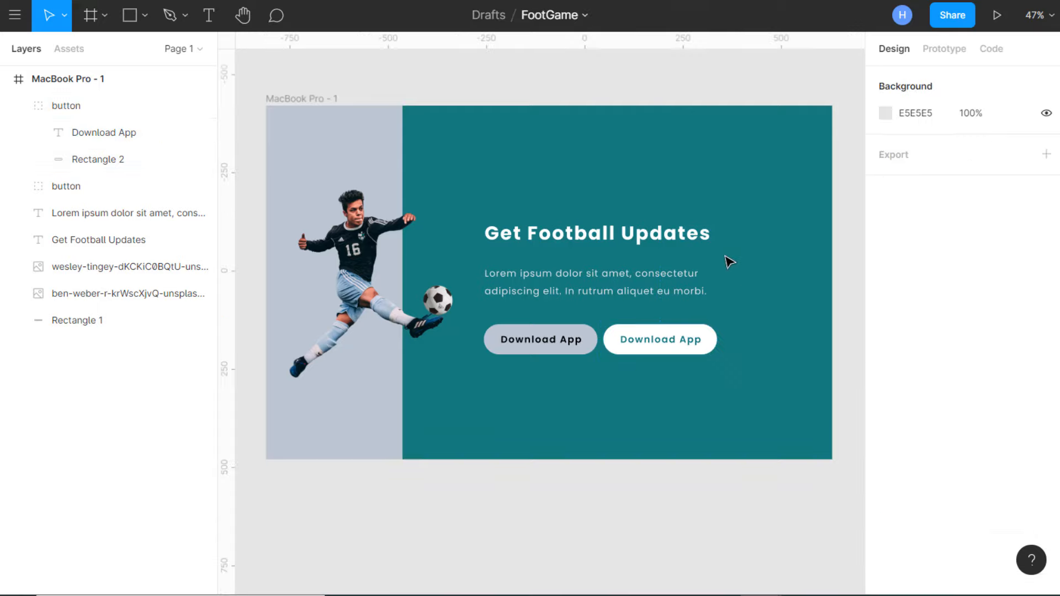
# - Draw a small upright rectangle about 34 × 62 below the two buttons and set its corner radius to 100
pyautogui.hscroll(-1, 618, 301)
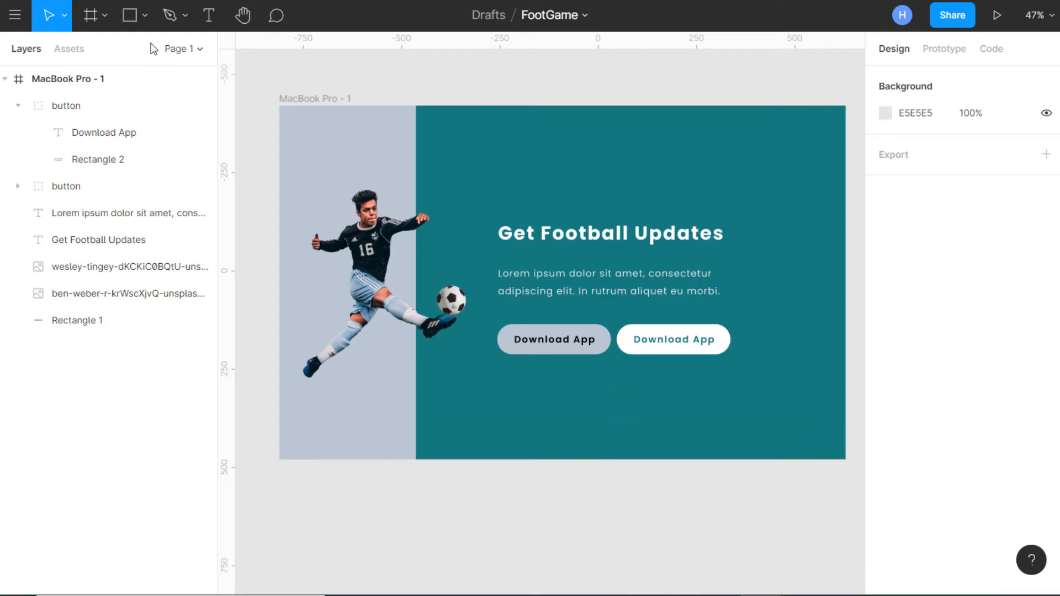
pyautogui.click(143, 17)
pyautogui.click(117, 52)
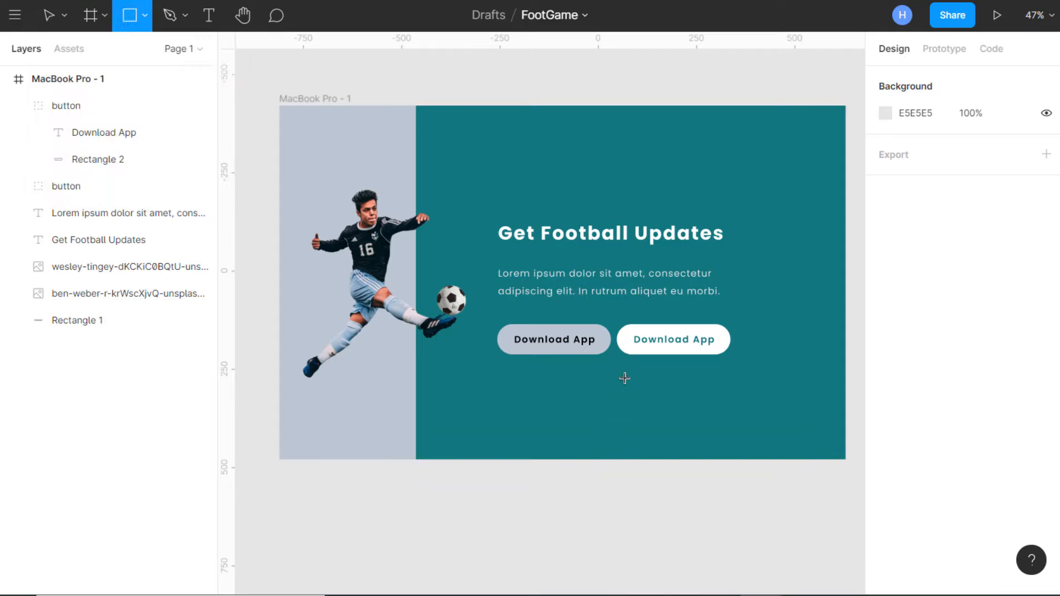
pyautogui.moveTo(610, 389); pyautogui.dragTo(622, 413)
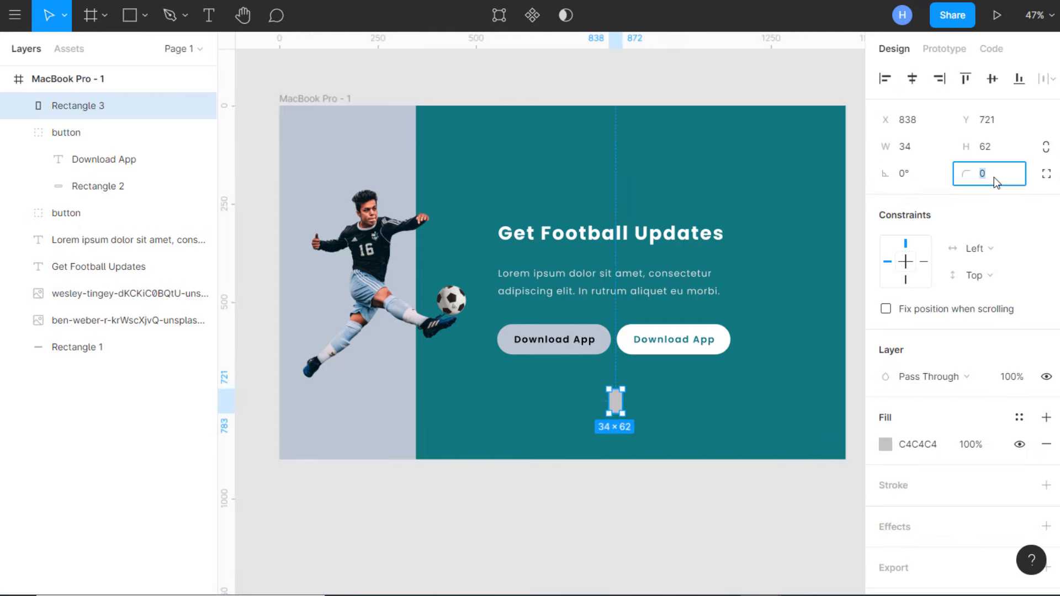
pyautogui.write('100')
pyautogui.press('Return')
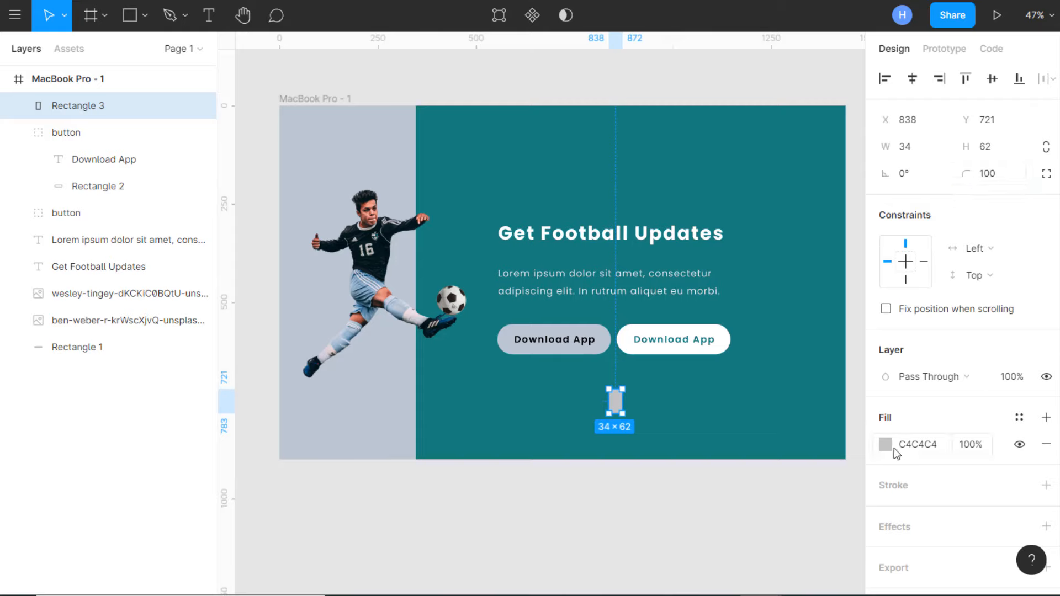
# - Remove the fill from the small rounded rectangle
pyautogui.click(887, 446)
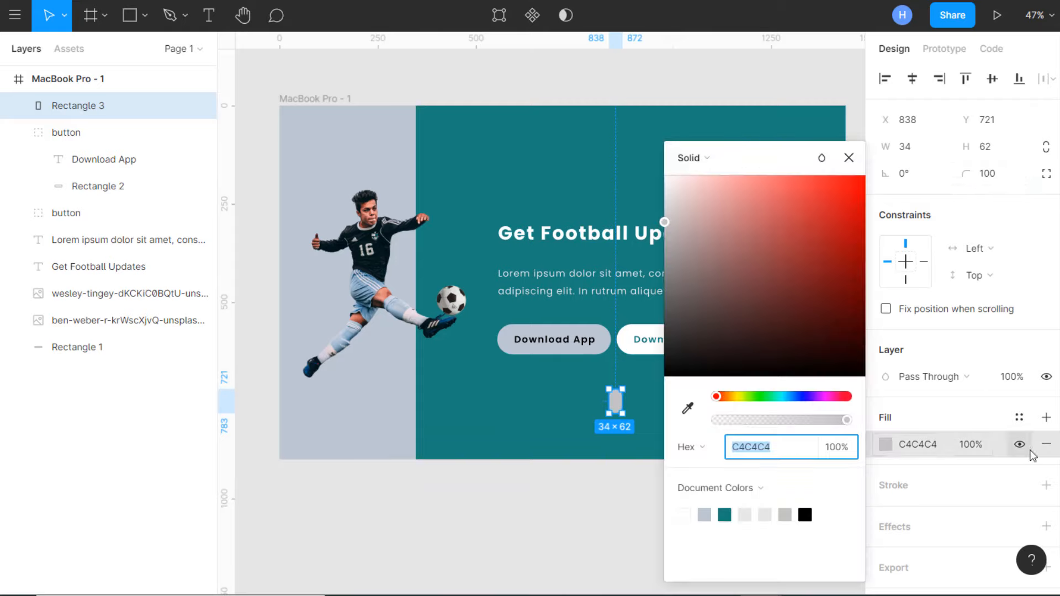
pyautogui.click(1049, 448)
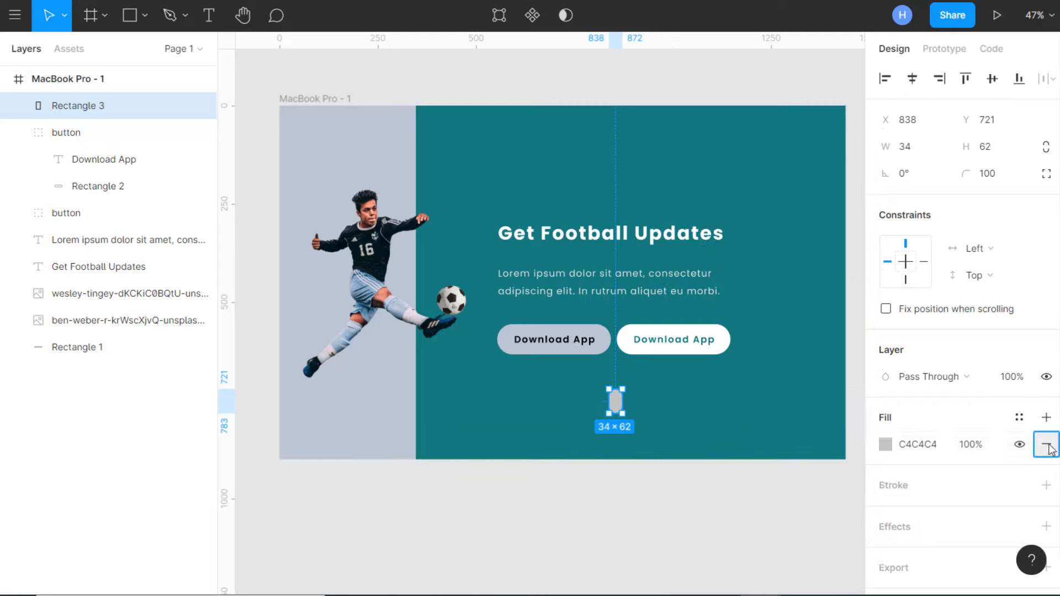
pyautogui.click(1049, 449)
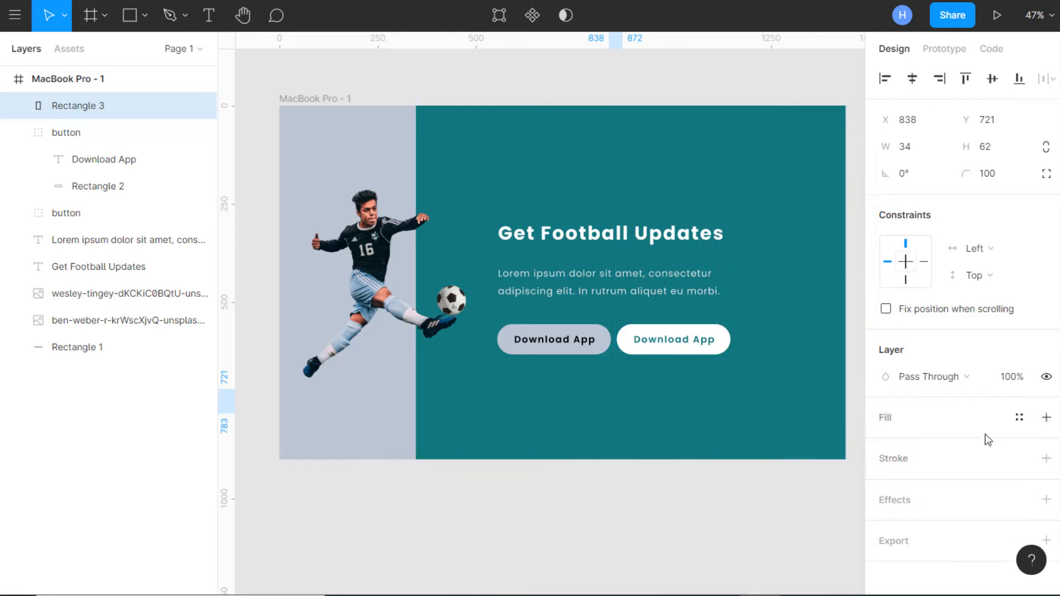
# - Add a stroke to the small rounded rectangle with thickness 2 and the colour white (FFFFFF)
pyautogui.click(1047, 451)
pyautogui.click(914, 503)
pyautogui.write('2')
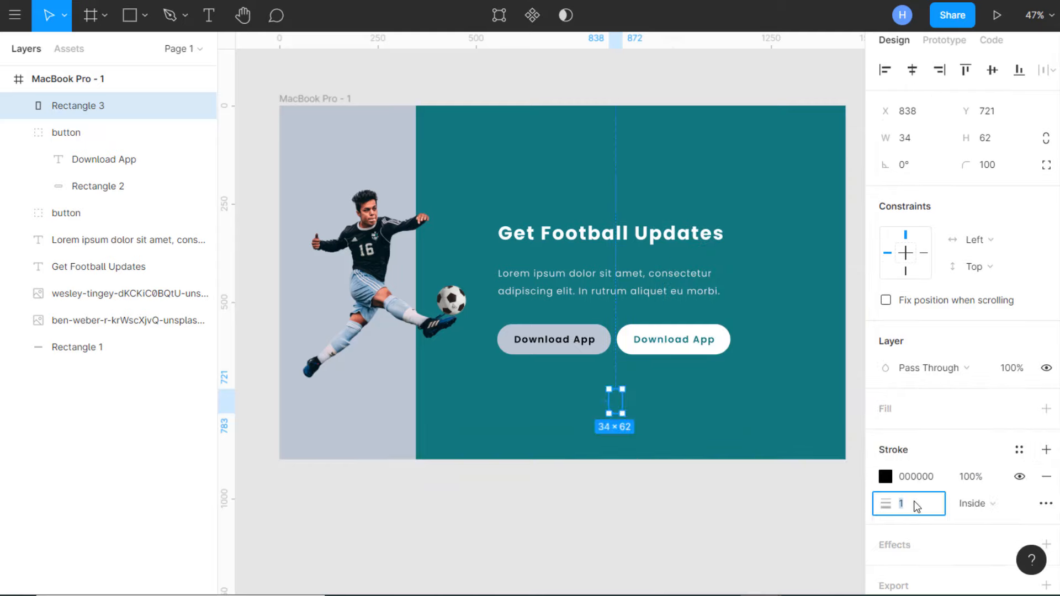
pyautogui.click(885, 477)
pyautogui.moveTo(669, 377); pyautogui.dragTo(641, 137)
pyautogui.click(848, 158)
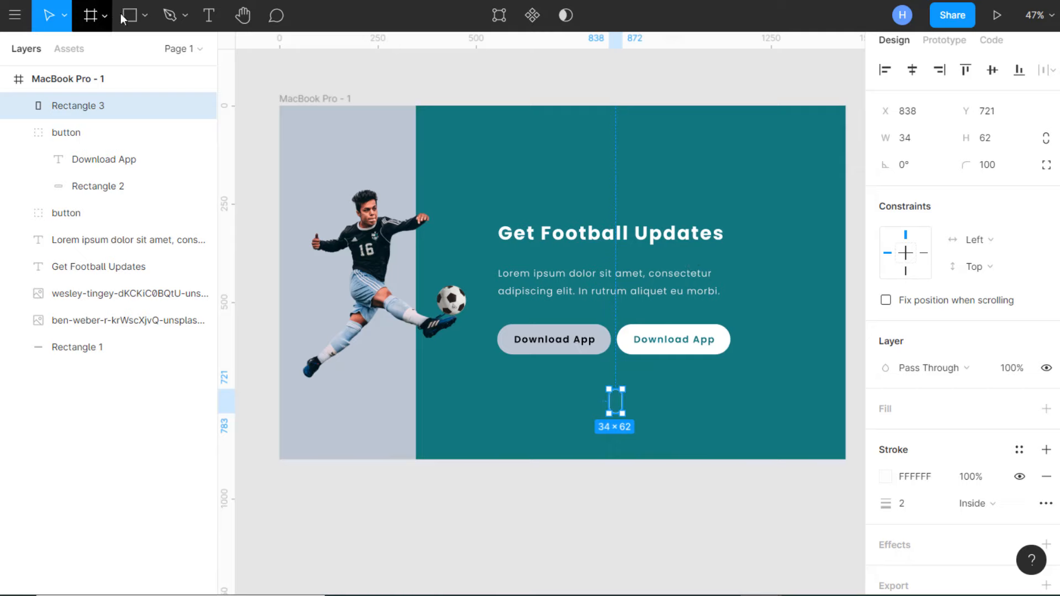
# - Draw a tiny ellipse about 7 × 10 inside the small outlined rectangle
pyautogui.click(142, 16)
pyautogui.click(123, 114)
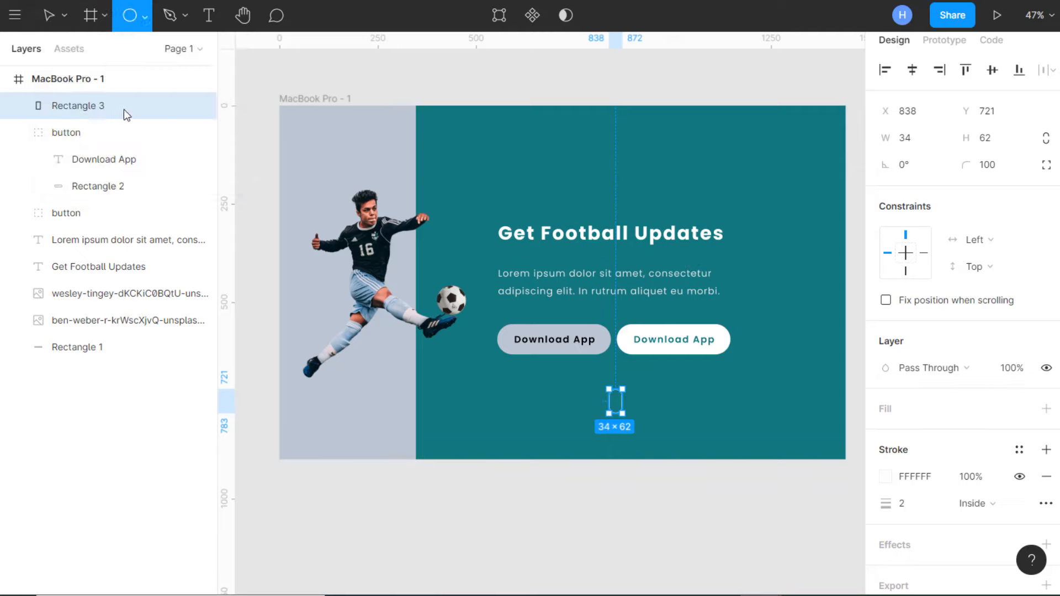
pyautogui.scroll(5, 621, 405)
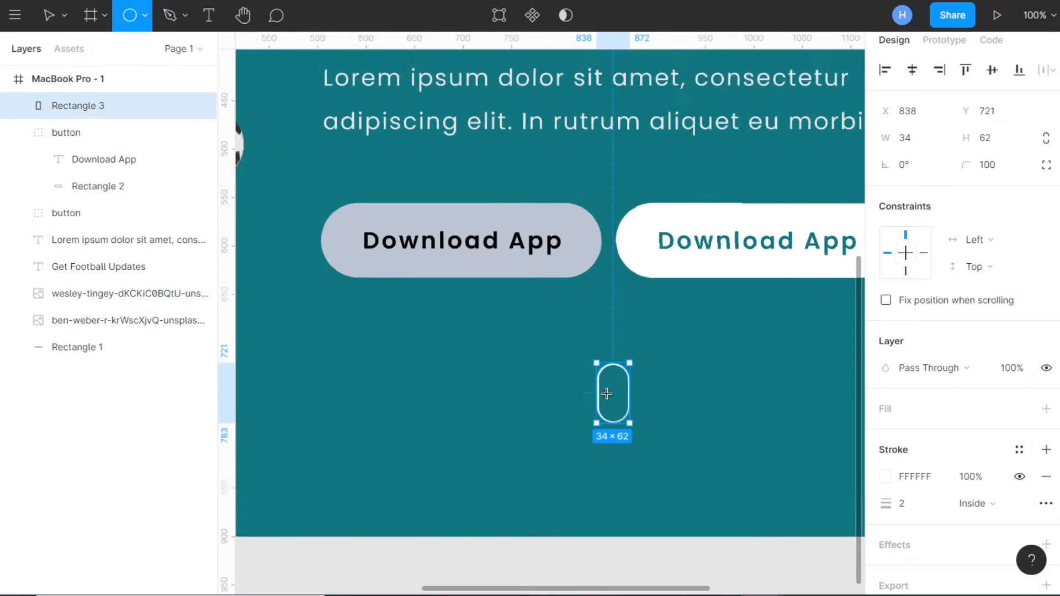
pyautogui.moveTo(614, 396); pyautogui.dragTo(616, 401)
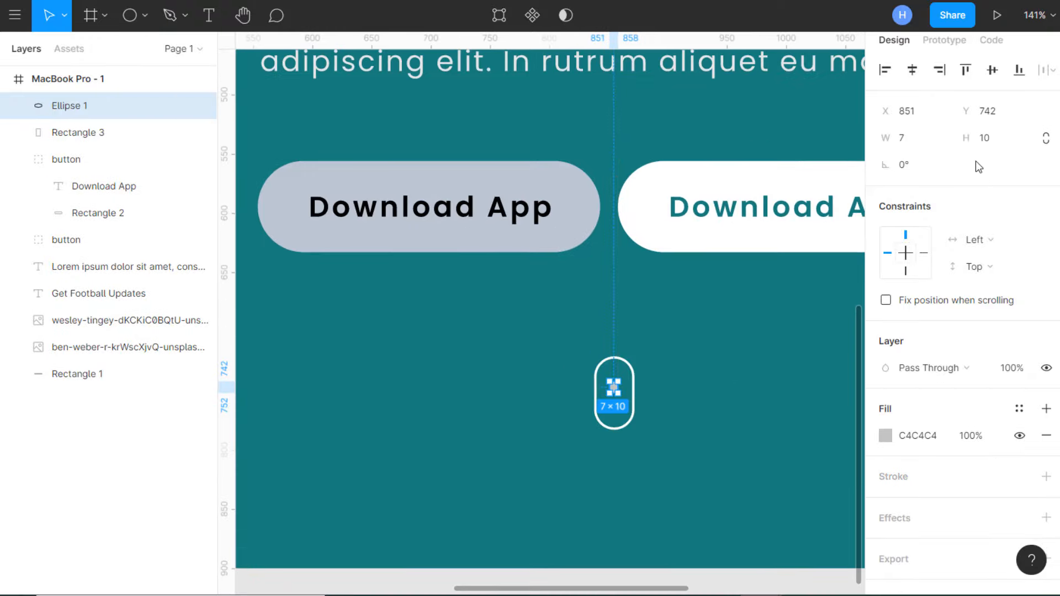
# - Set the tiny ellipse's width to 10 and its fill colour to white (FFFFFF)
pyautogui.click(1000, 138)
pyautogui.click(939, 138)
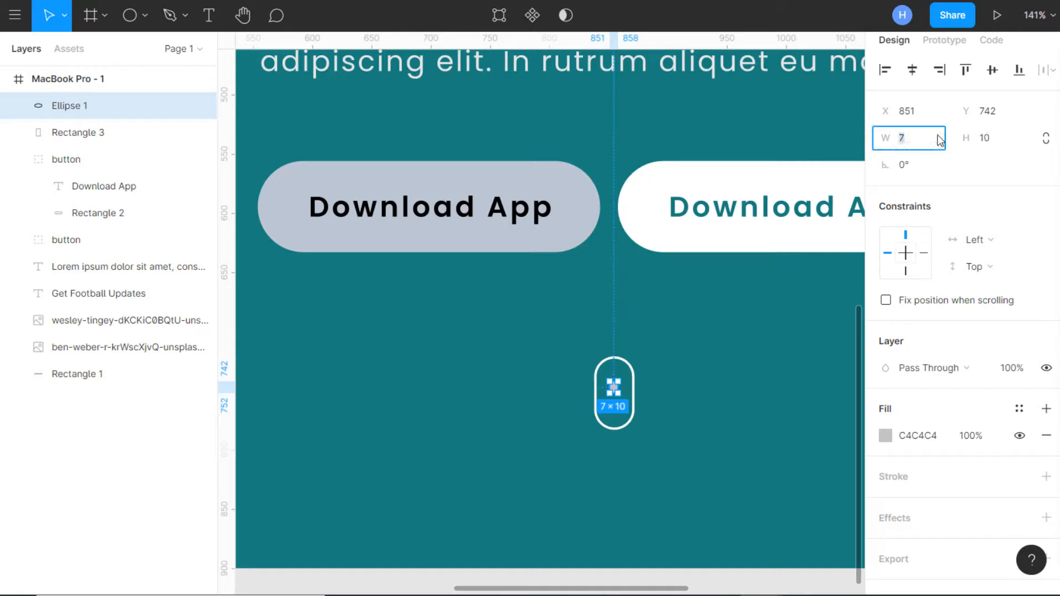
pyautogui.write('10')
pyautogui.press('Return')
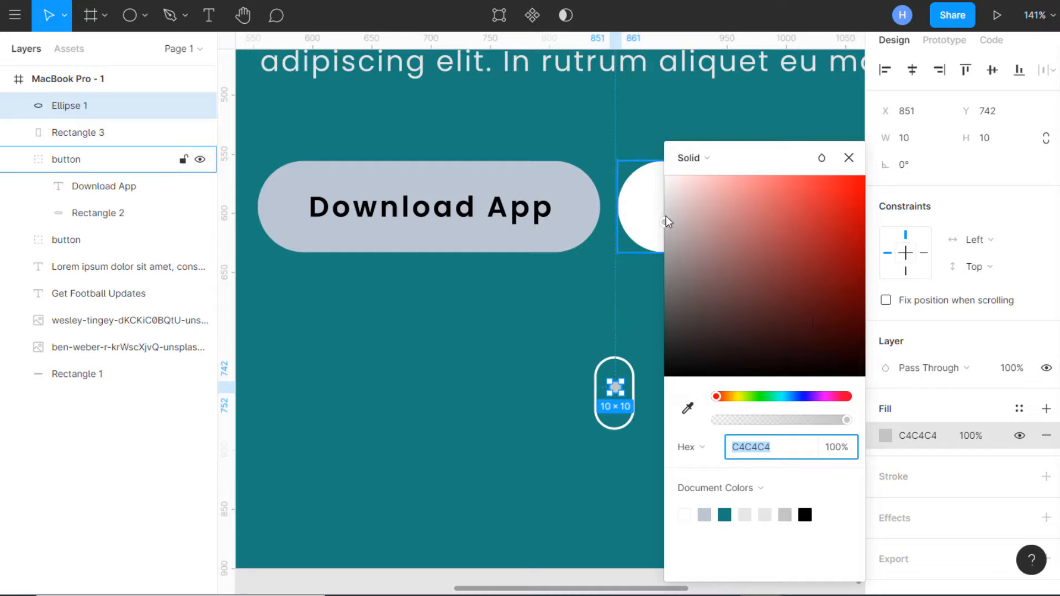
pyautogui.moveTo(665, 221); pyautogui.dragTo(665, 175)
pyautogui.click(848, 158)
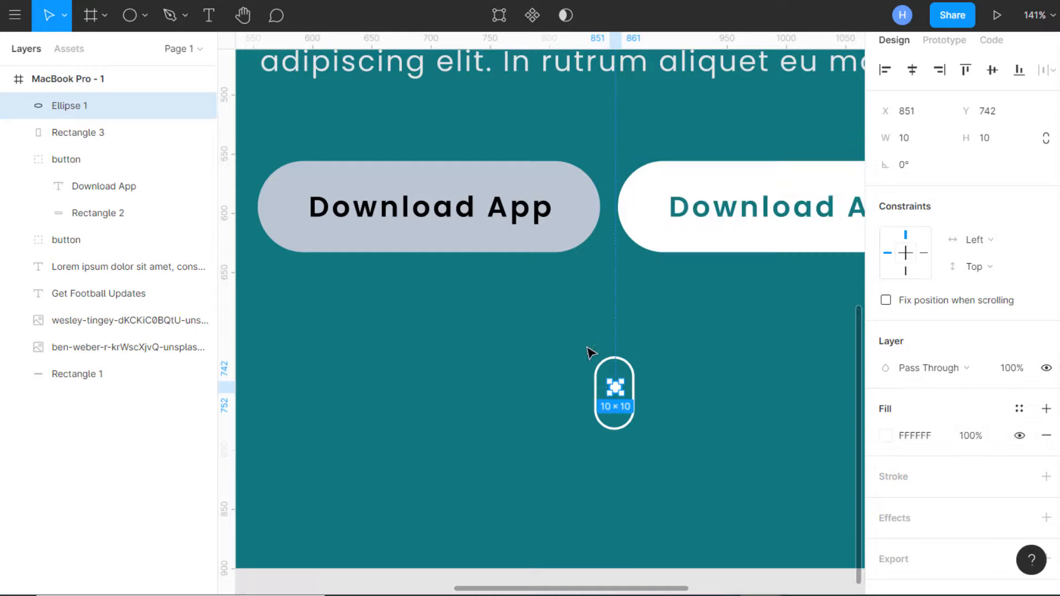
# - Centre the tiny white ellipse horizontally inside the small outlined rectangle, at X 850, Y 742
pyautogui.scroll(5, 615, 386)
pyautogui.moveTo(620, 387); pyautogui.dragTo(618, 392)
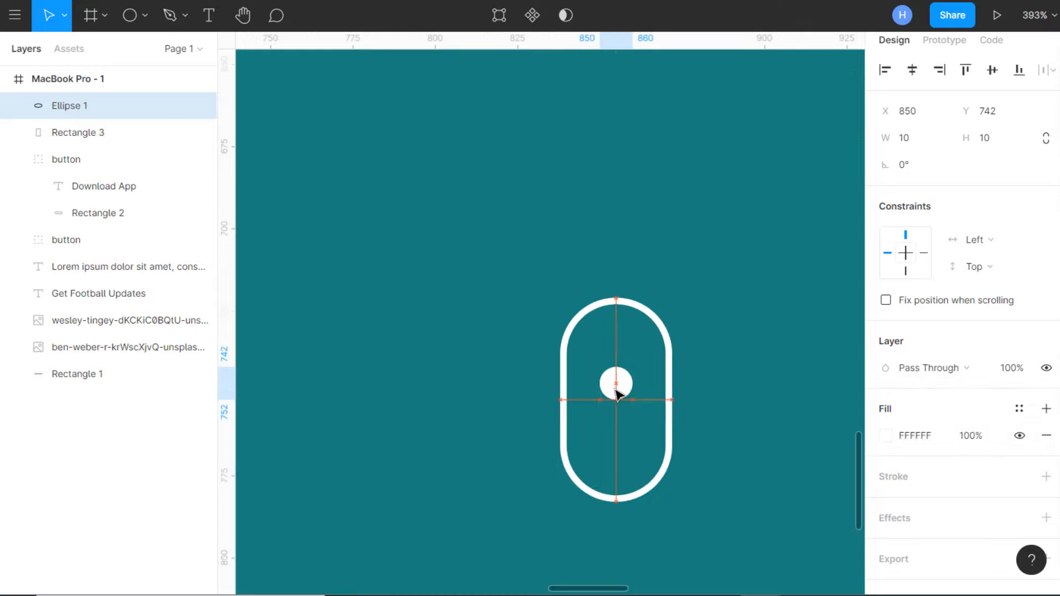
pyautogui.scroll(-8, 616, 389)
pyautogui.scroll(-3, 575, 392)
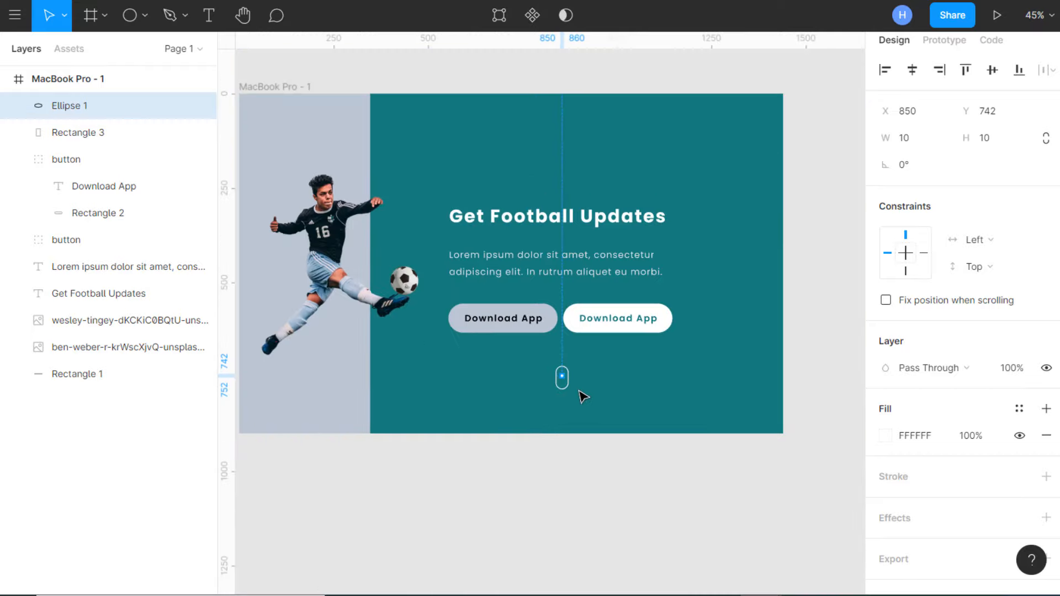
pyautogui.hscroll(-2, 426, 348)
pyautogui.click(630, 478)
pyautogui.scroll(2, 537, 264)
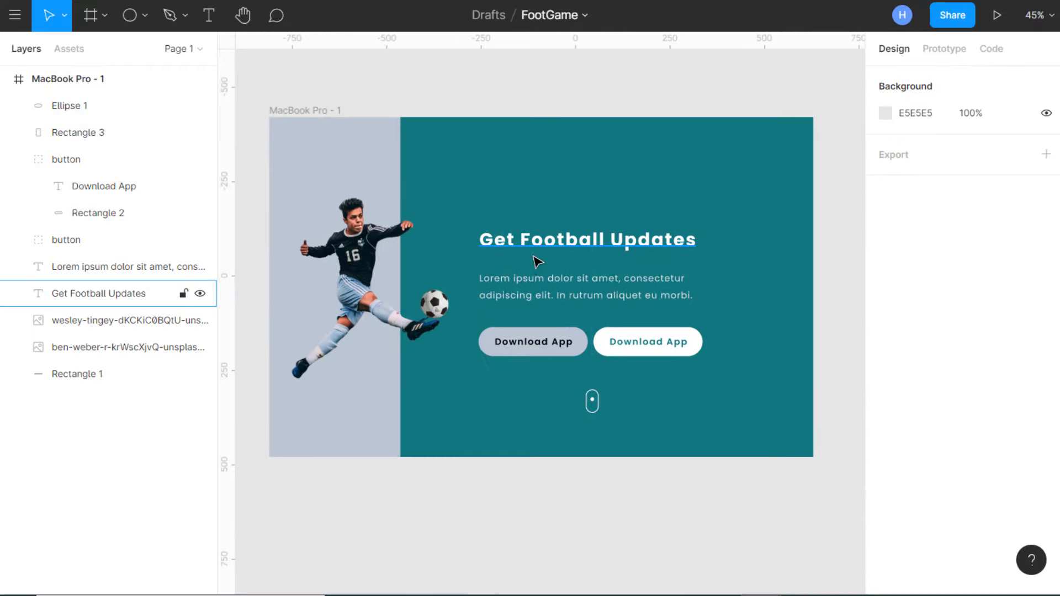
pyautogui.scroll(2, 529, 221)
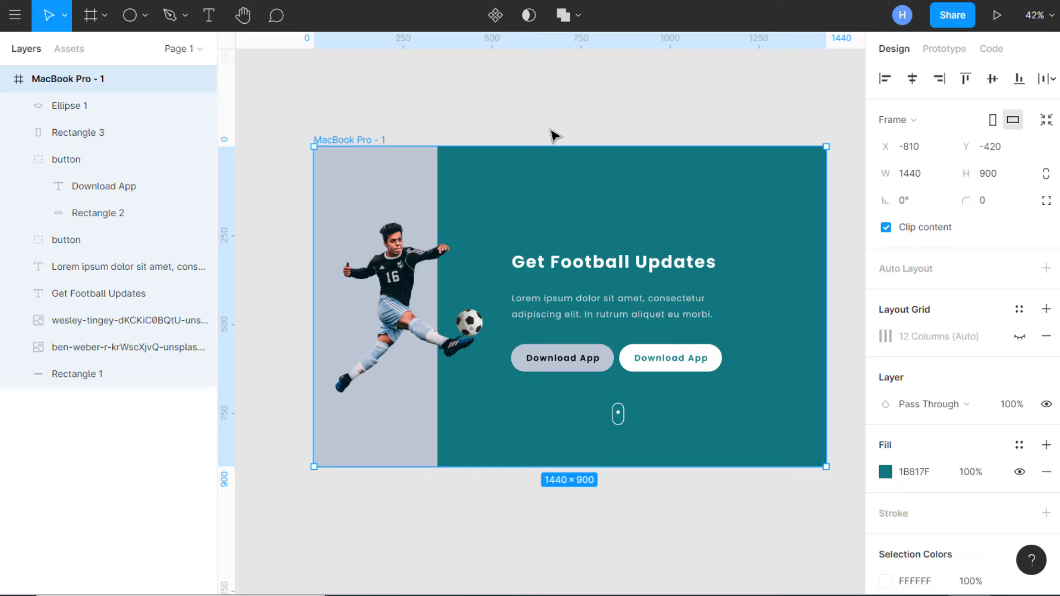
# - Search the Font Awesome Icons plugin for "ball" and insert the baseball icon
pyautogui.rightClick(516, 183)
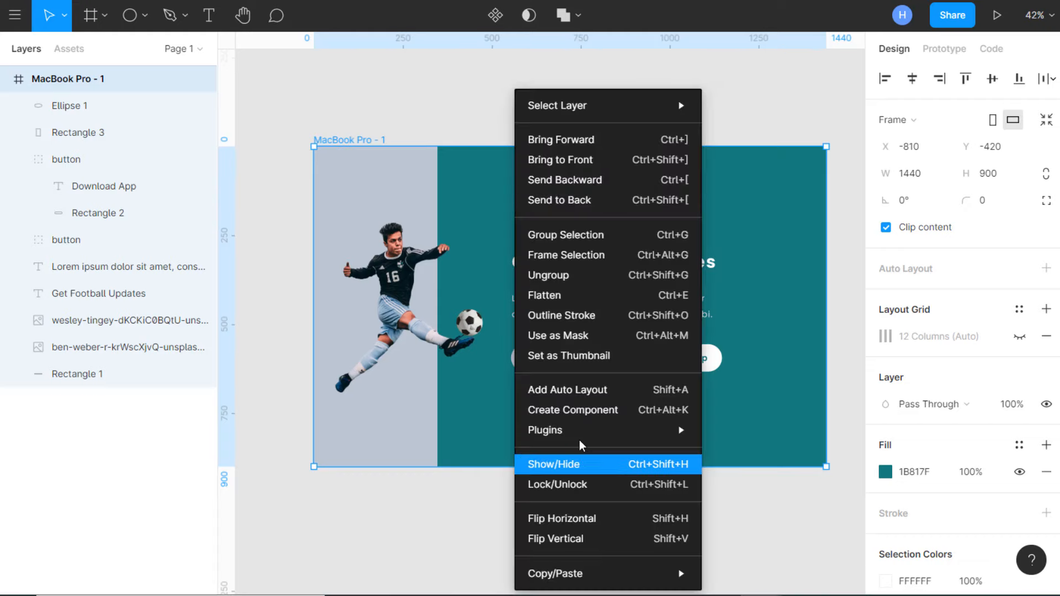
pyautogui.moveTo(585, 431)
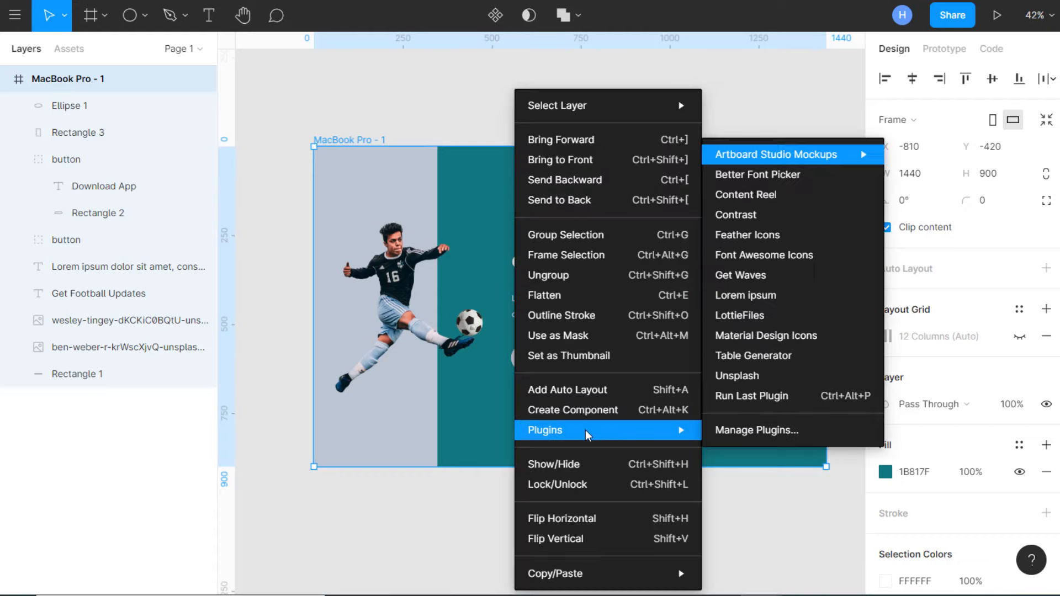
pyautogui.click(747, 257)
pyautogui.click(767, 246)
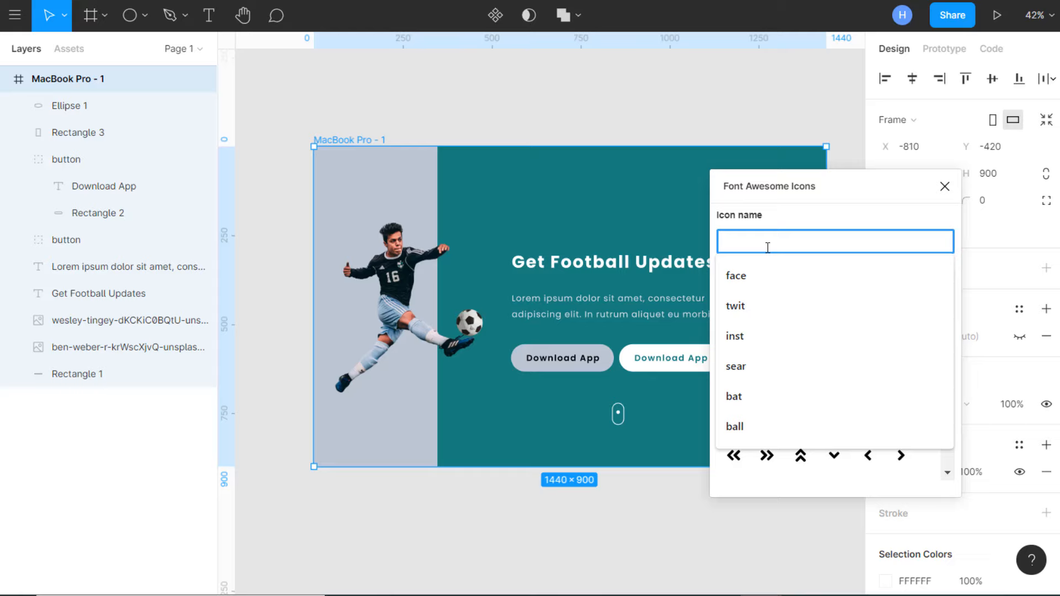
pyautogui.write('ball')
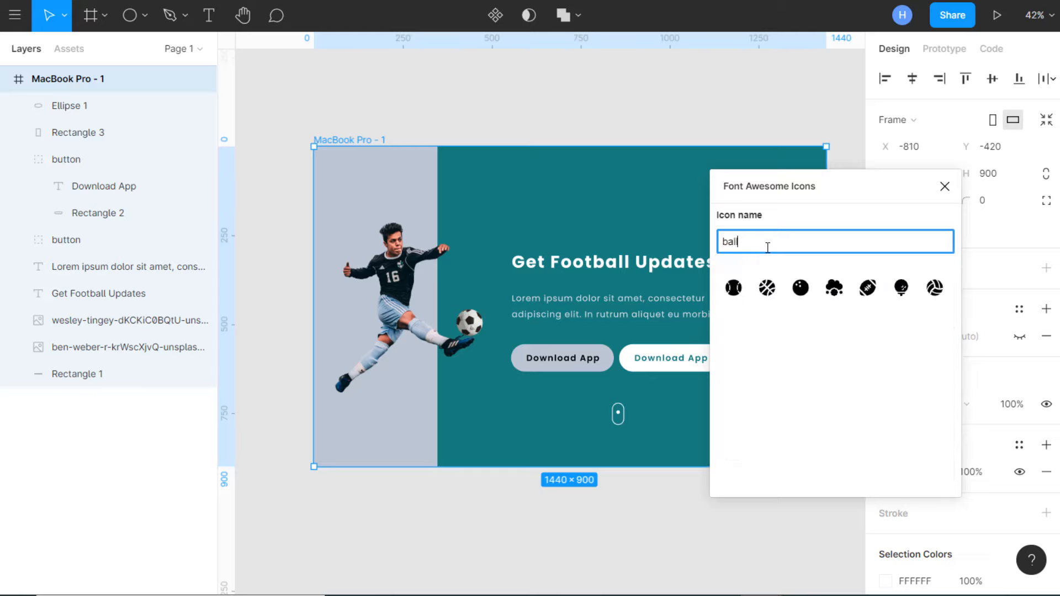
pyautogui.click(736, 288)
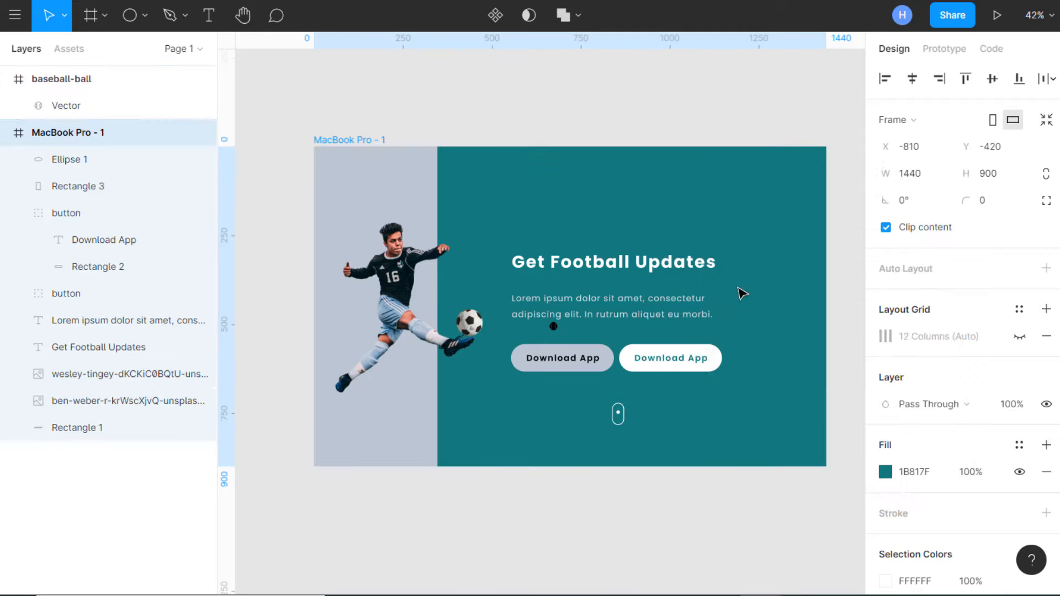
# - Enlarge the baseball icon to about 146 × 138 above the player and nest it inside the MacBook Pro - 1 frame
pyautogui.click(73, 82)
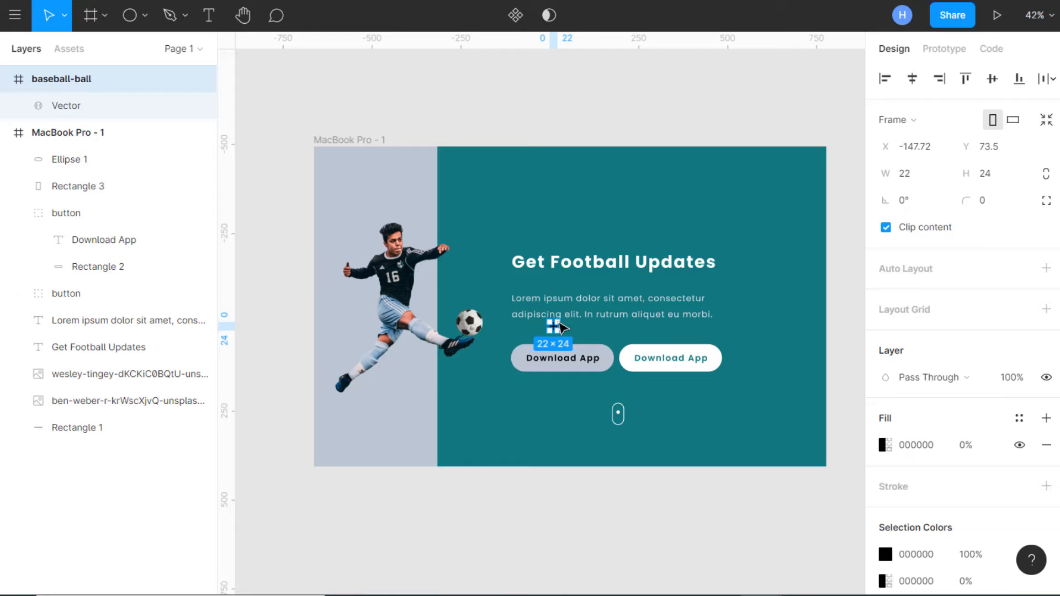
pyautogui.moveTo(558, 321); pyautogui.dragTo(382, 183)
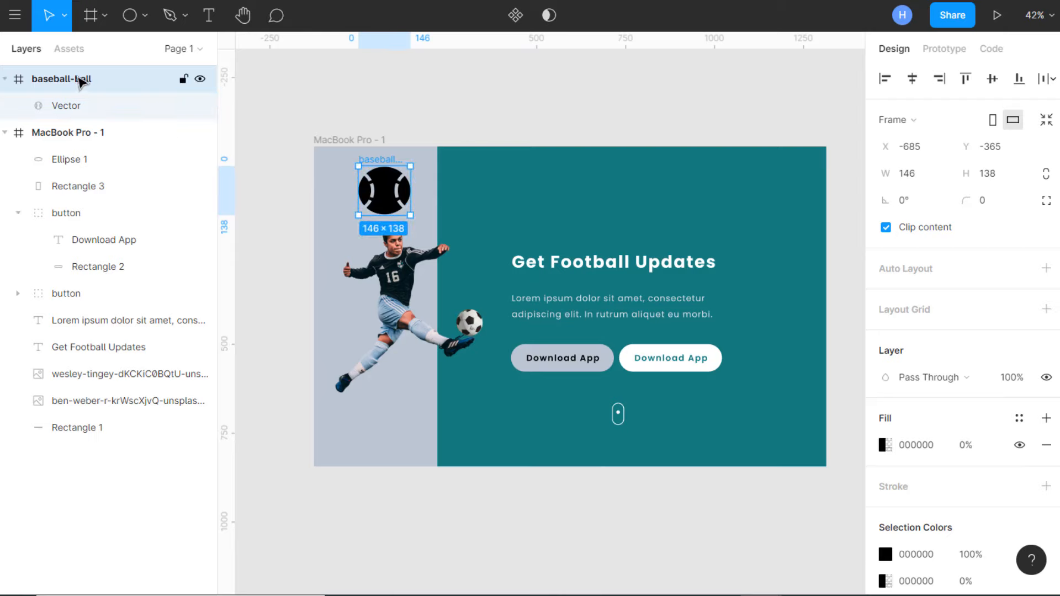
pyautogui.moveTo(82, 82); pyautogui.dragTo(85, 157)
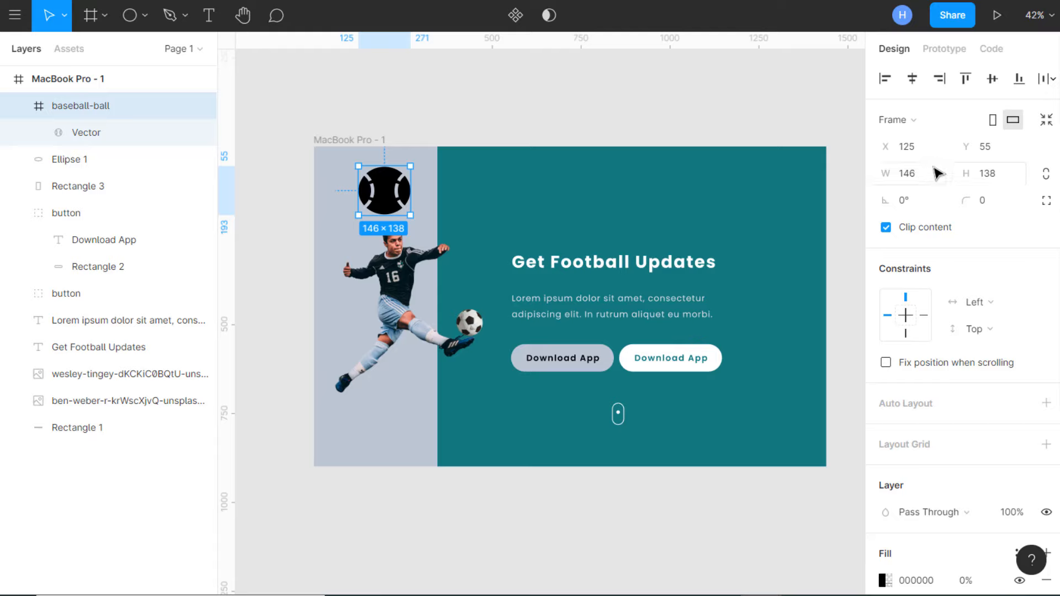
# - Constrain the baseball icon's proportions and set its height to 40
pyautogui.click(1046, 175)
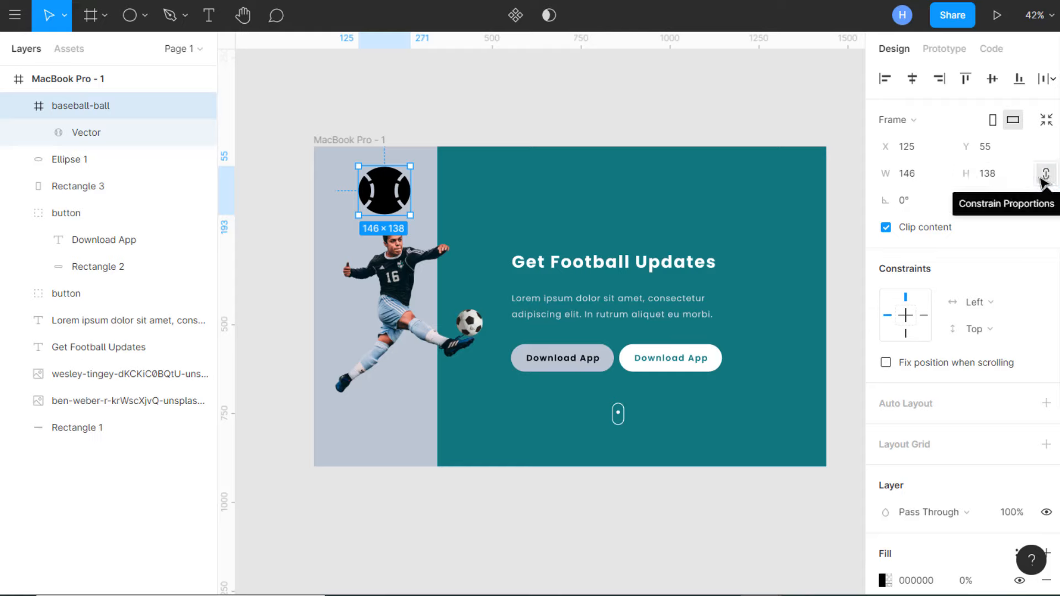
pyautogui.click(1006, 174)
pyautogui.write('40')
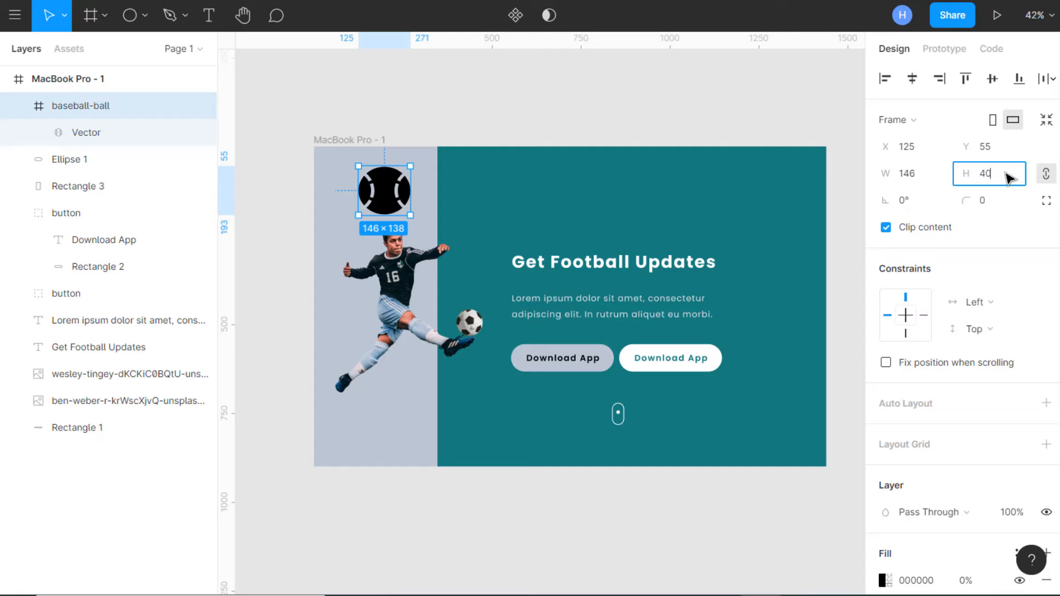
pyautogui.press('Return')
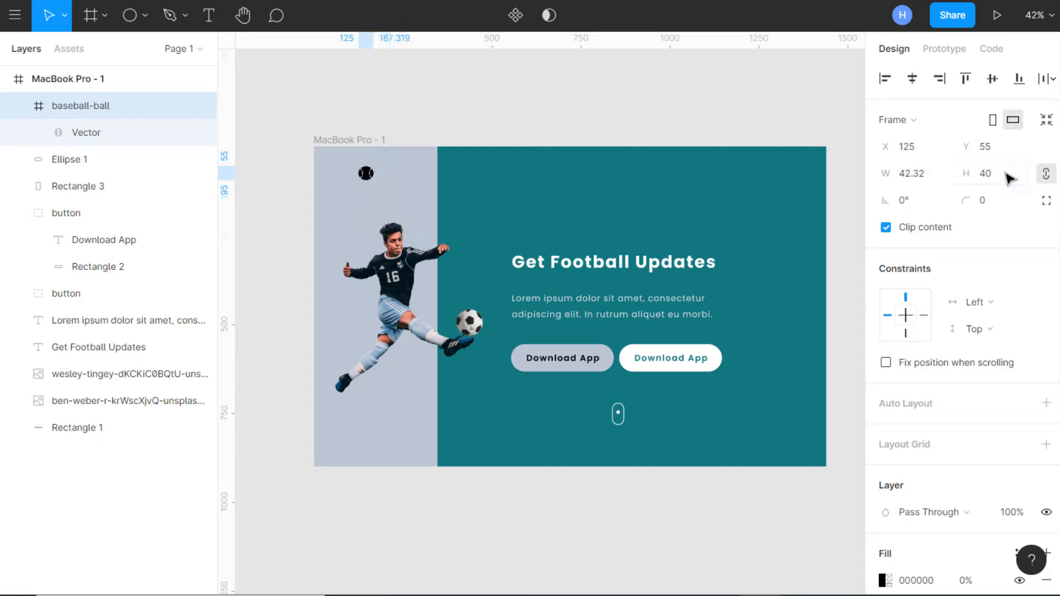
# - Show the frame's 12-column layout grid and align the baseball icon with the first column at X 60, Y 43
pyautogui.click(348, 143)
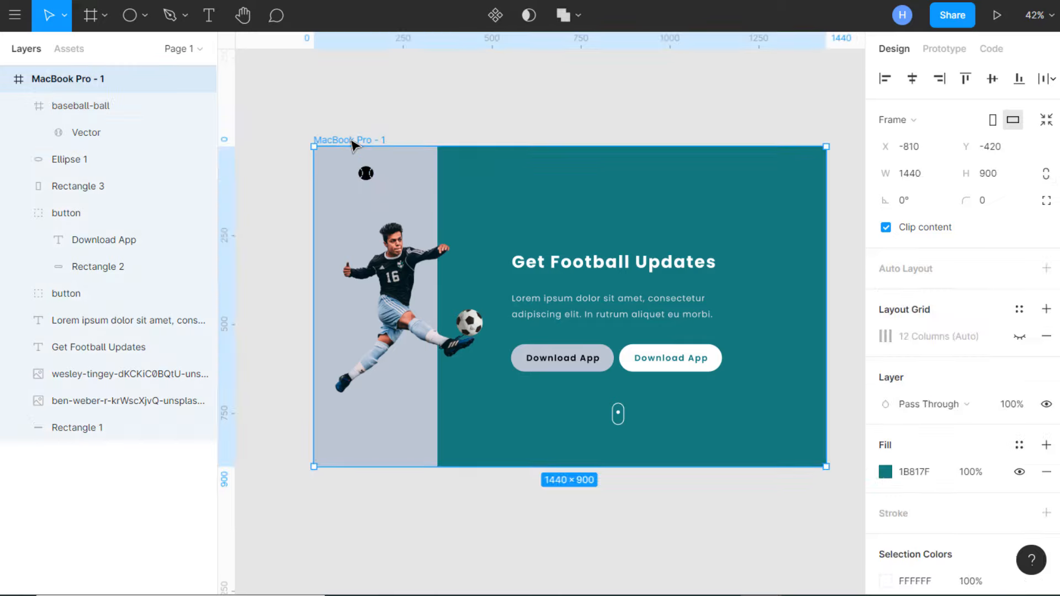
pyautogui.click(1020, 337)
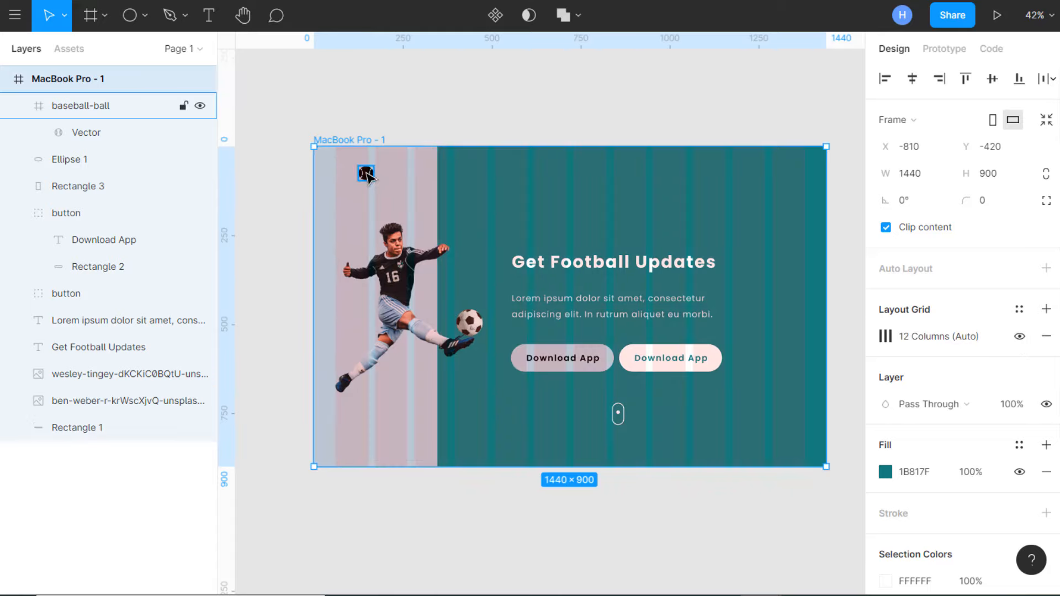
pyautogui.moveTo(367, 171); pyautogui.dragTo(325, 173)
pyautogui.click(345, 179)
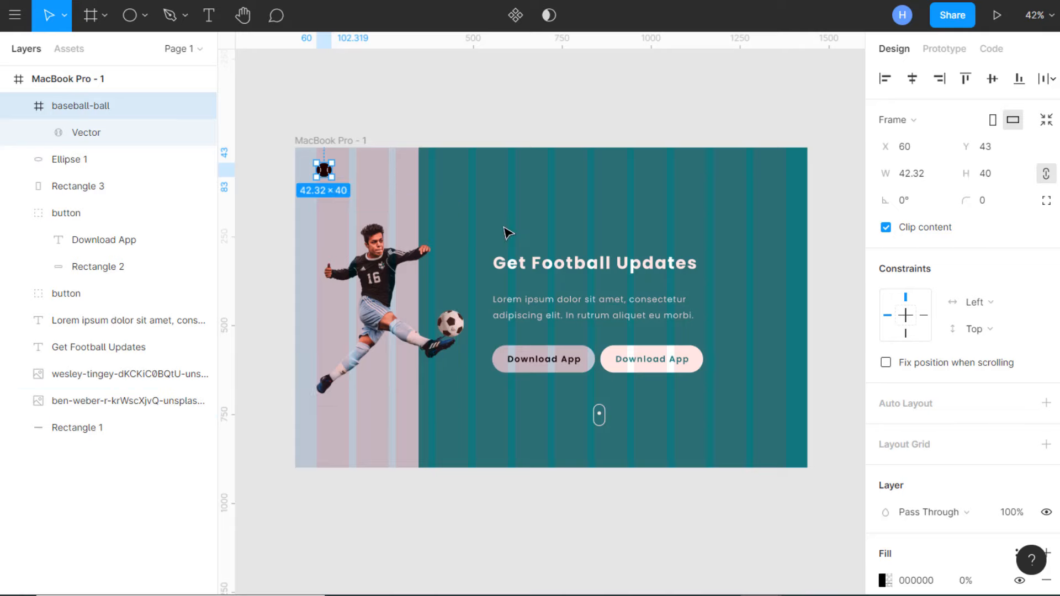
# - Add the text "FootGame" and place it beside the baseball icon at X 152, Y 37
pyautogui.click(209, 15)
pyautogui.click(346, 169)
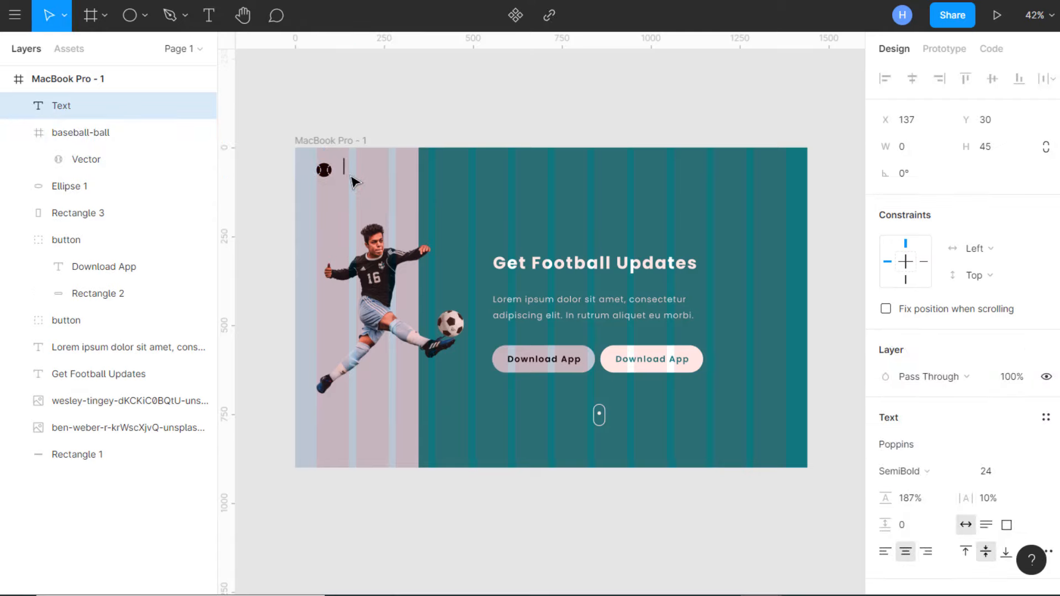
pyautogui.write('FootGame')
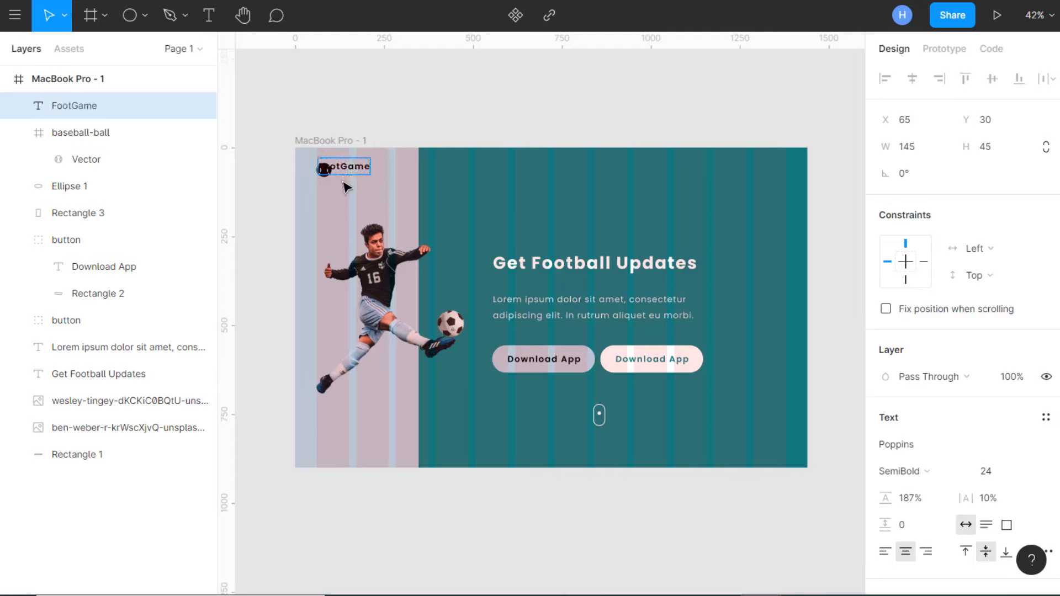
pyautogui.press('Escape')
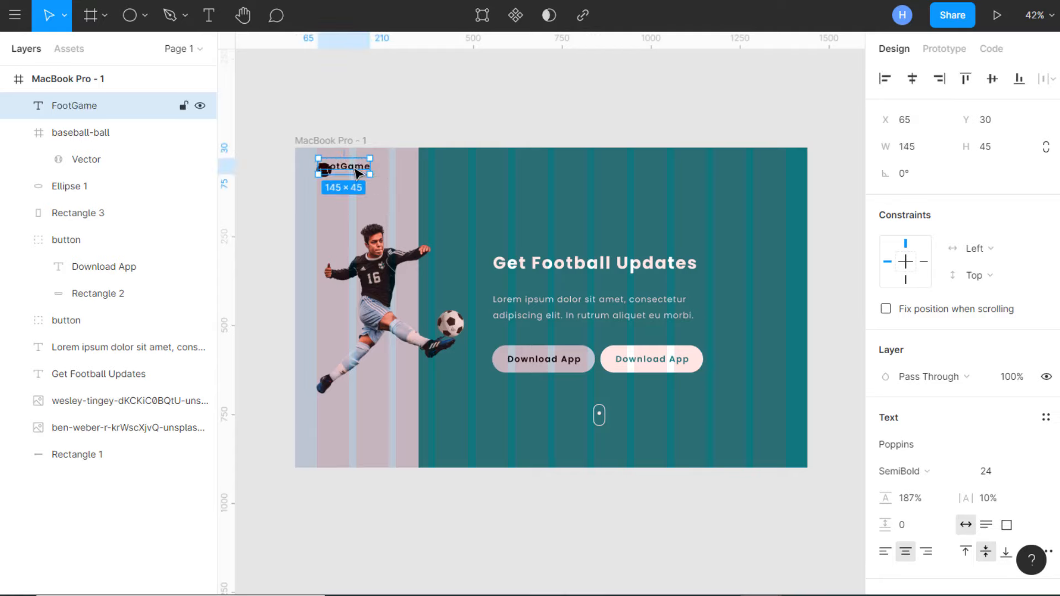
pyautogui.moveTo(356, 173); pyautogui.dragTo(387, 174)
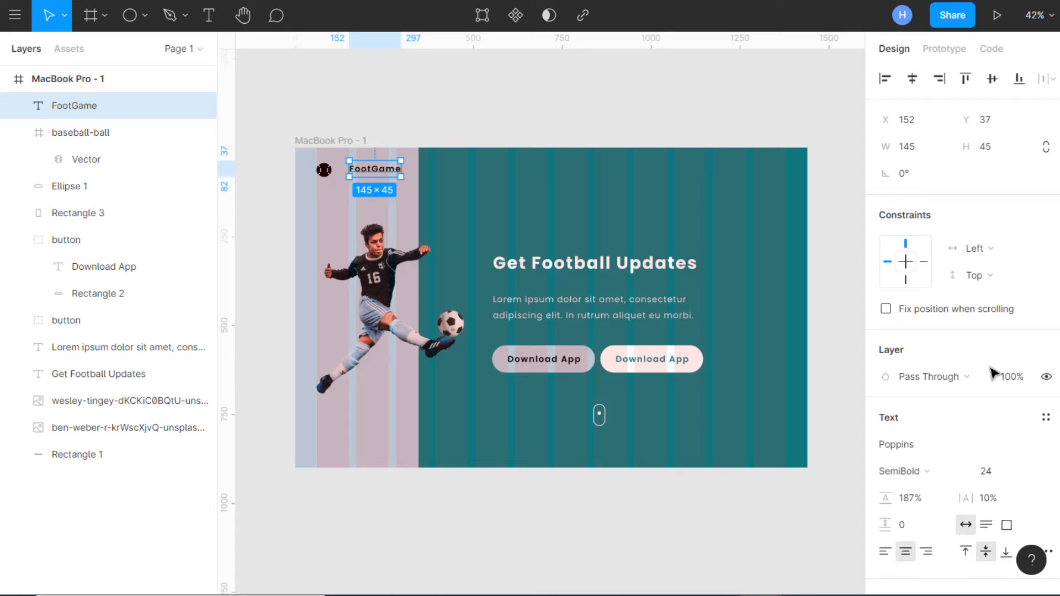
# - Set the FootGame text to font size 36 with 8% letter spacing
pyautogui.scroll(-3, 999, 378)
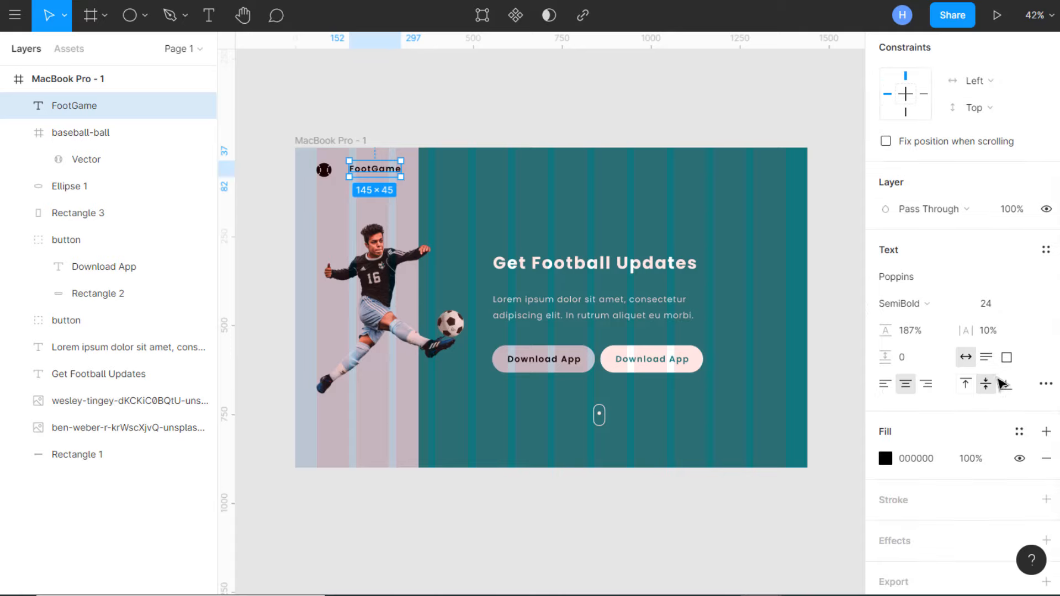
pyautogui.click(1030, 308)
pyautogui.click(1025, 325)
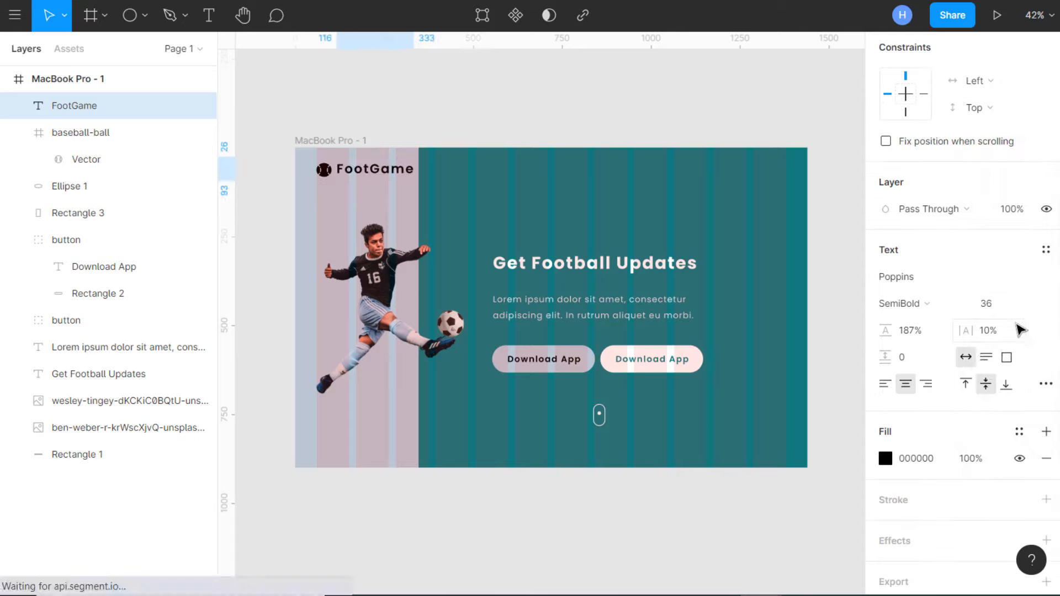
pyautogui.scroll(-1, 1016, 326)
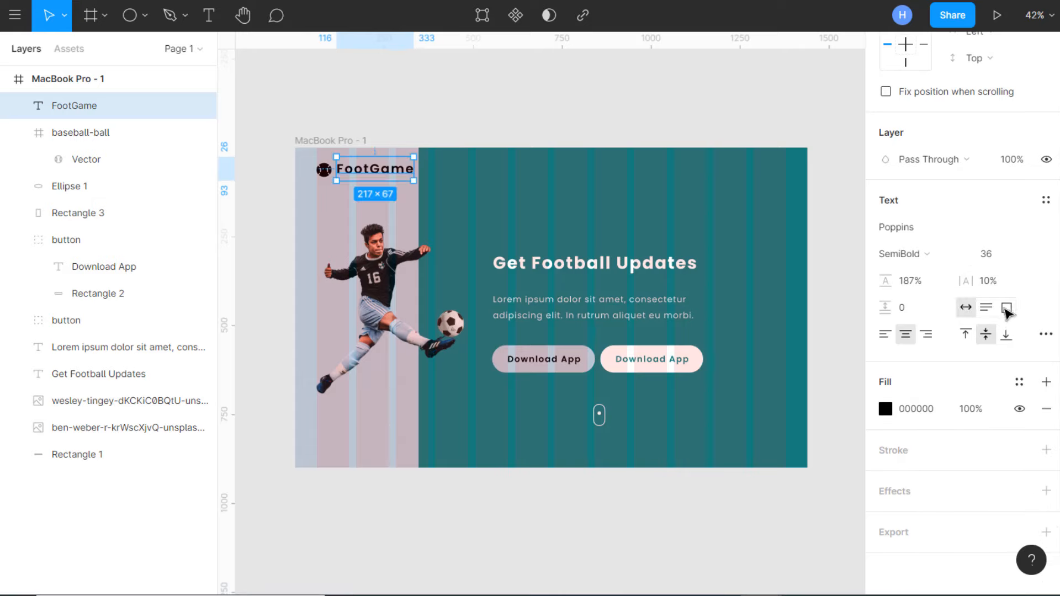
pyautogui.click(1010, 285)
pyautogui.write('8')
pyautogui.press('Return')
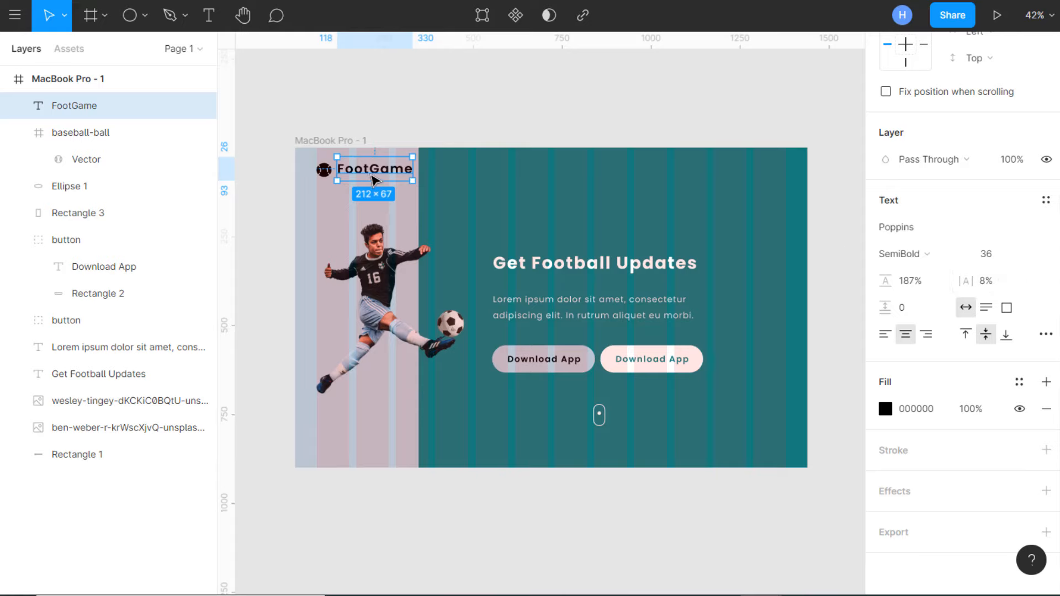
# - Reposition the FootGame text to X 142, Y 36 and hide the frame's layout grid
pyautogui.moveTo(383, 176); pyautogui.dragTo(386, 179)
pyautogui.click(499, 113)
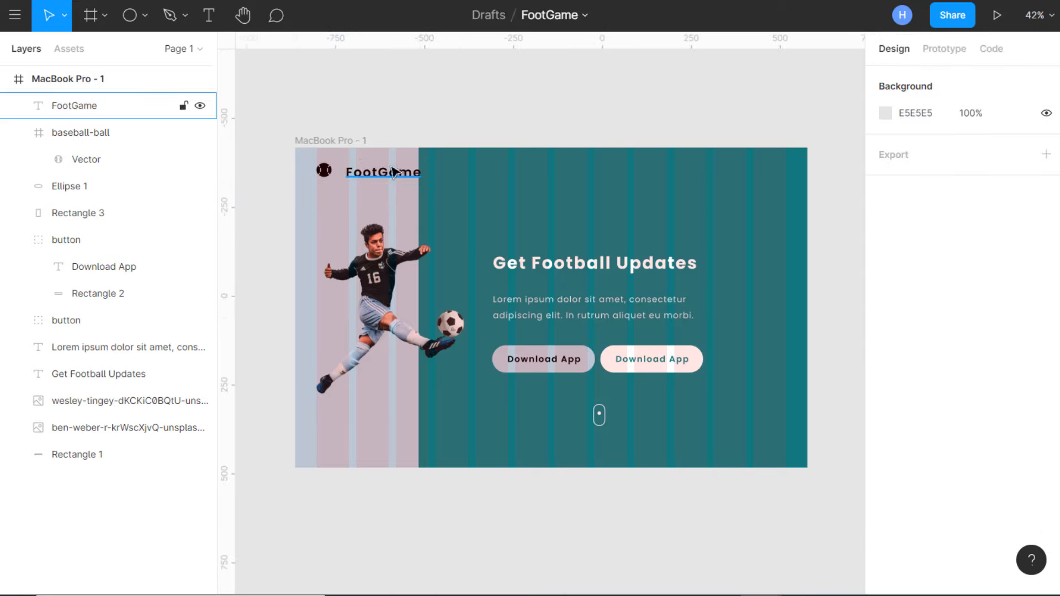
pyautogui.click(110, 79)
pyautogui.click(1019, 337)
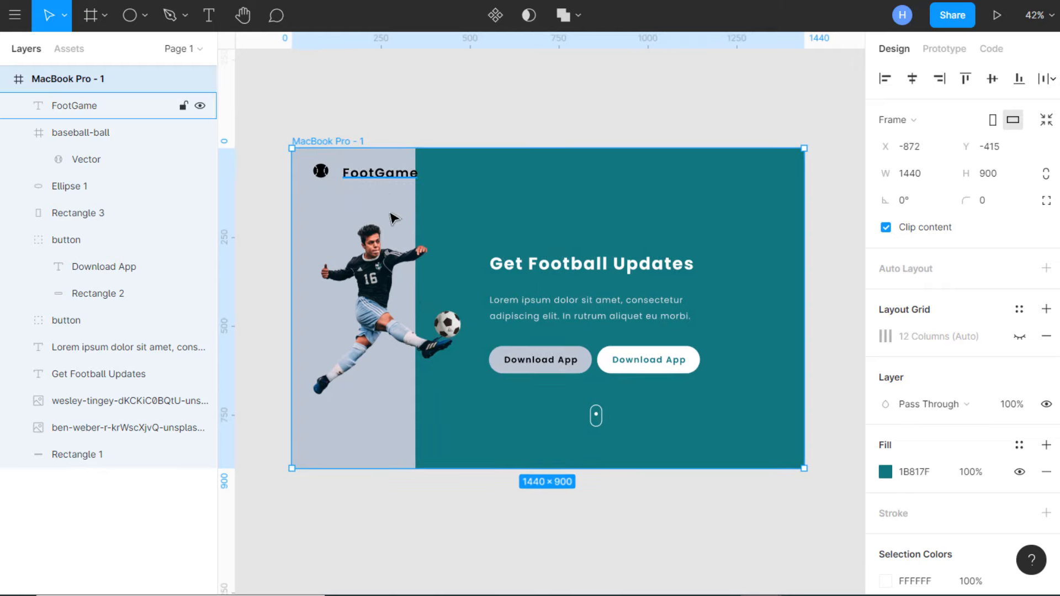
# - Widen the grey-blue side rectangle to about 377 and move the player cutout to X 60, Y 136
pyautogui.click(423, 206)
pyautogui.click(402, 157)
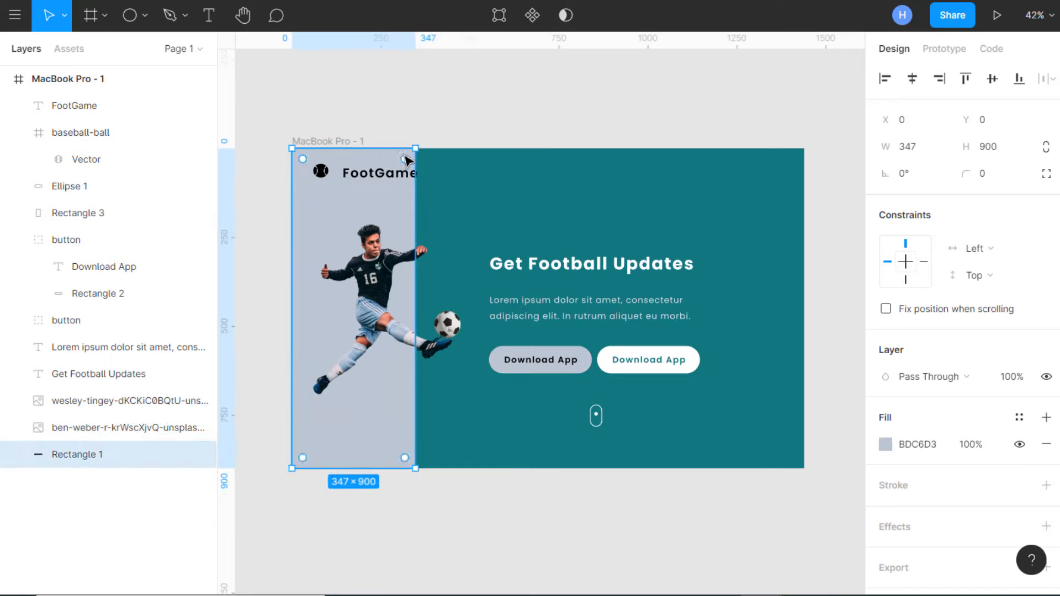
pyautogui.moveTo(431, 165); pyautogui.dragTo(475, 179)
pyautogui.click(424, 248)
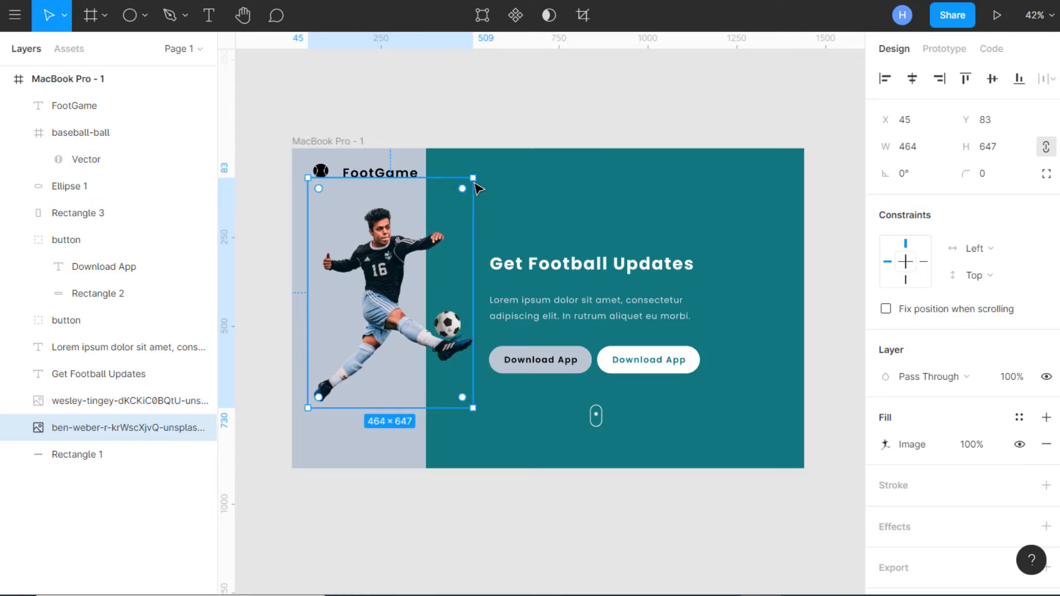
pyautogui.moveTo(389, 274); pyautogui.dragTo(390, 289)
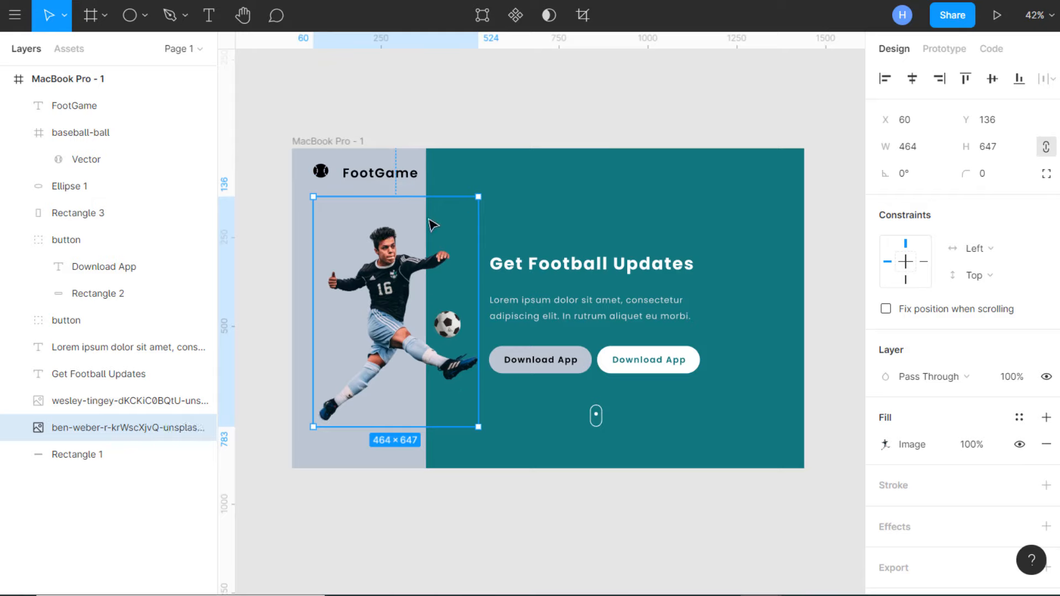
# - Widen the grey-blue side rectangle further to about 398, leaving space beyond the FootGame text
pyautogui.click(424, 169)
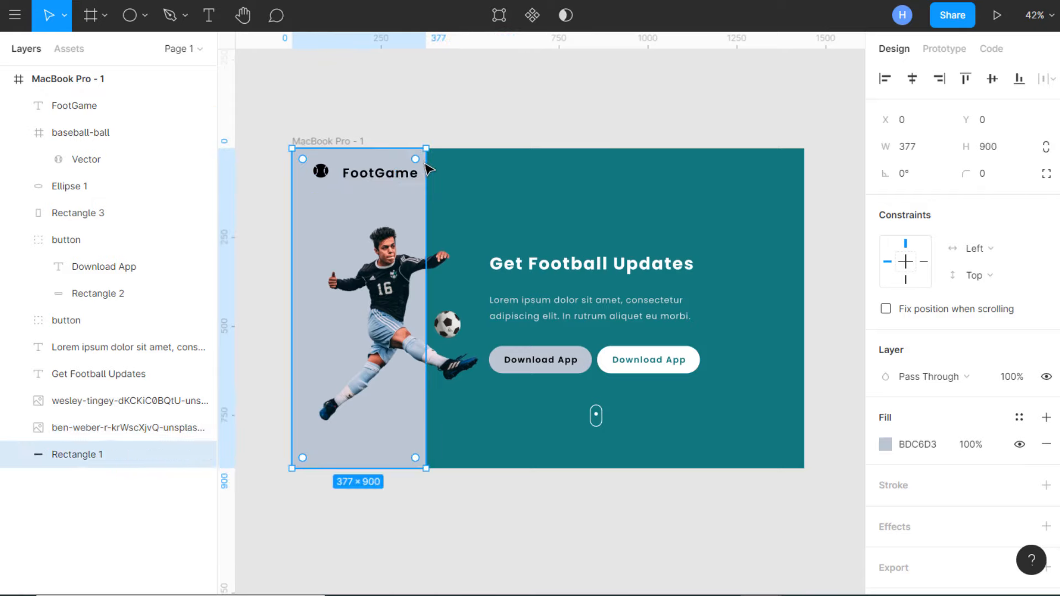
pyautogui.moveTo(426, 172); pyautogui.dragTo(435, 170)
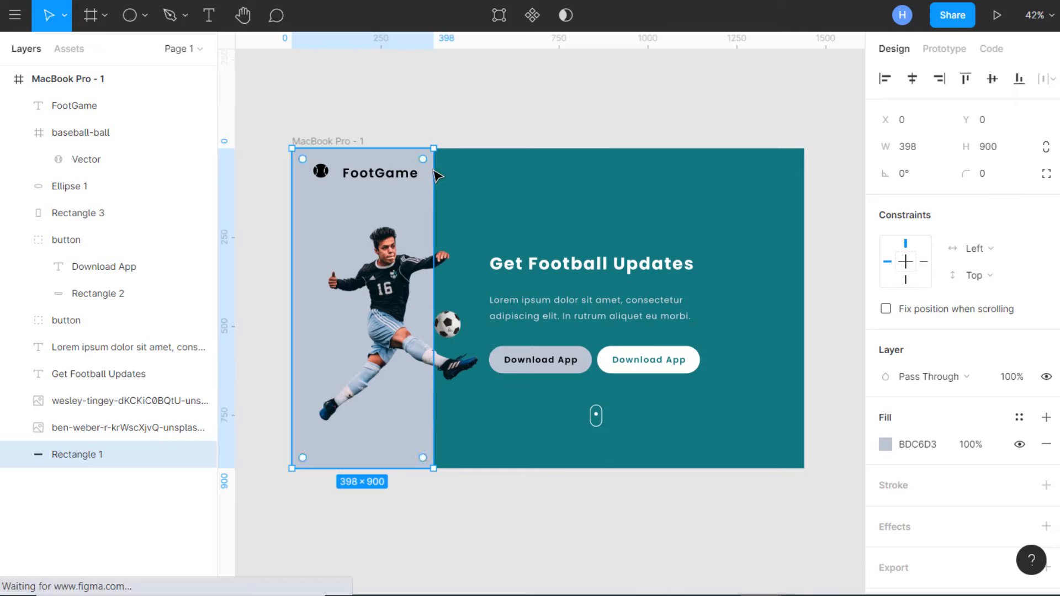
pyautogui.click(479, 192)
pyautogui.click(393, 183)
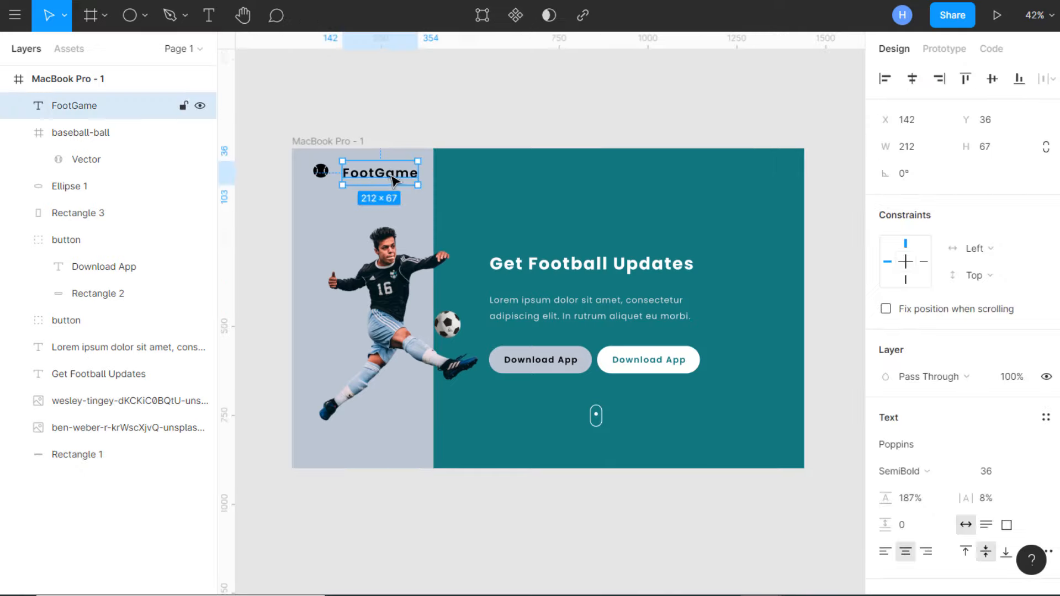
pyautogui.click(505, 175)
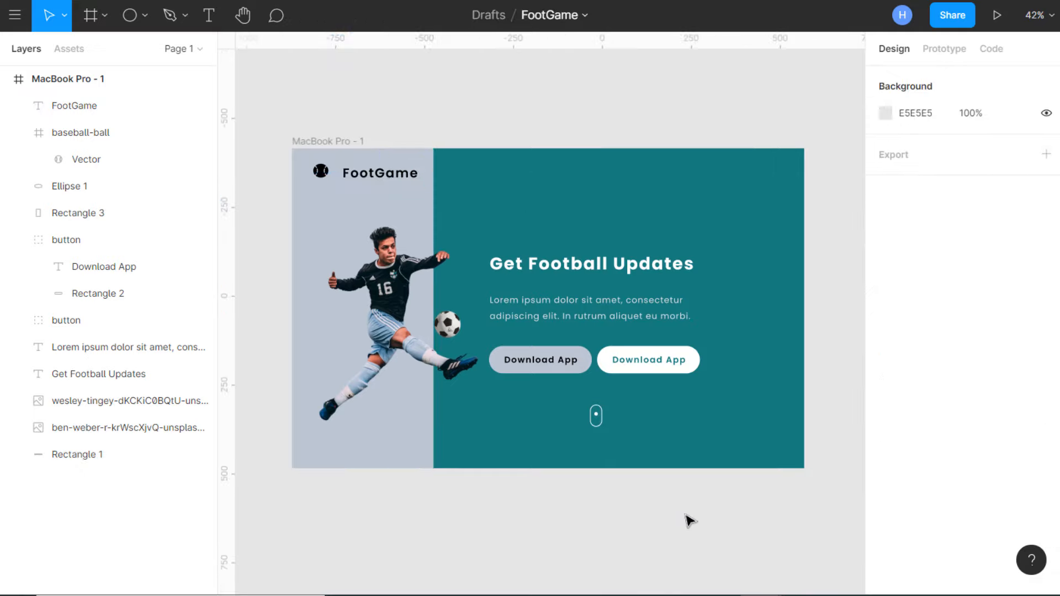
# - Move the heading, supporting text, both Download App buttons and scroll indicator together about 73 px to the right
pyautogui.moveTo(691, 520); pyautogui.dragTo(494, 252)
pyautogui.moveTo(565, 366); pyautogui.dragTo(561, 366)
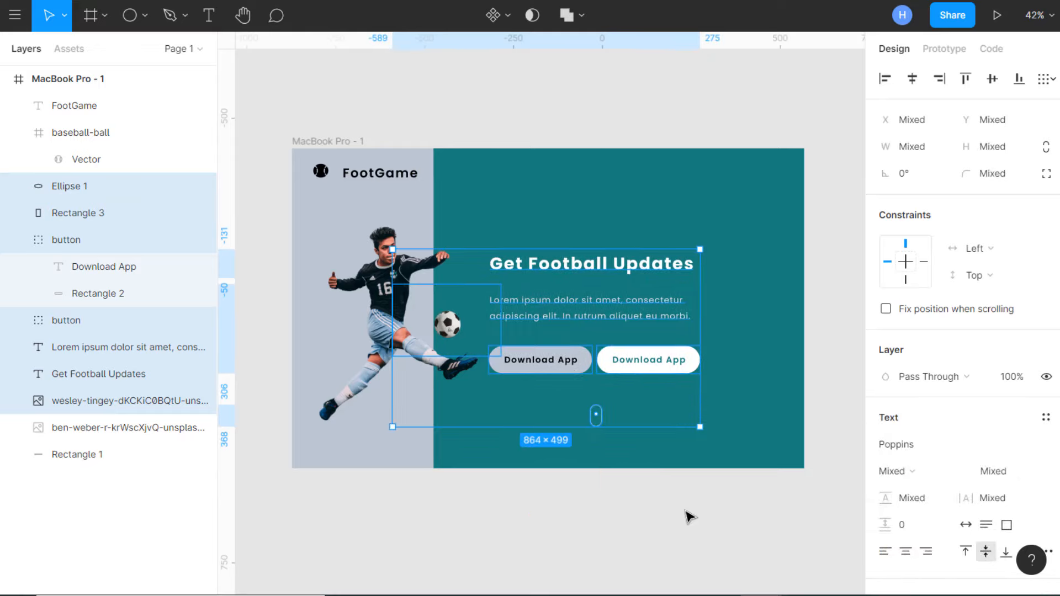
pyautogui.click(736, 545)
pyautogui.moveTo(724, 534); pyautogui.dragTo(521, 259)
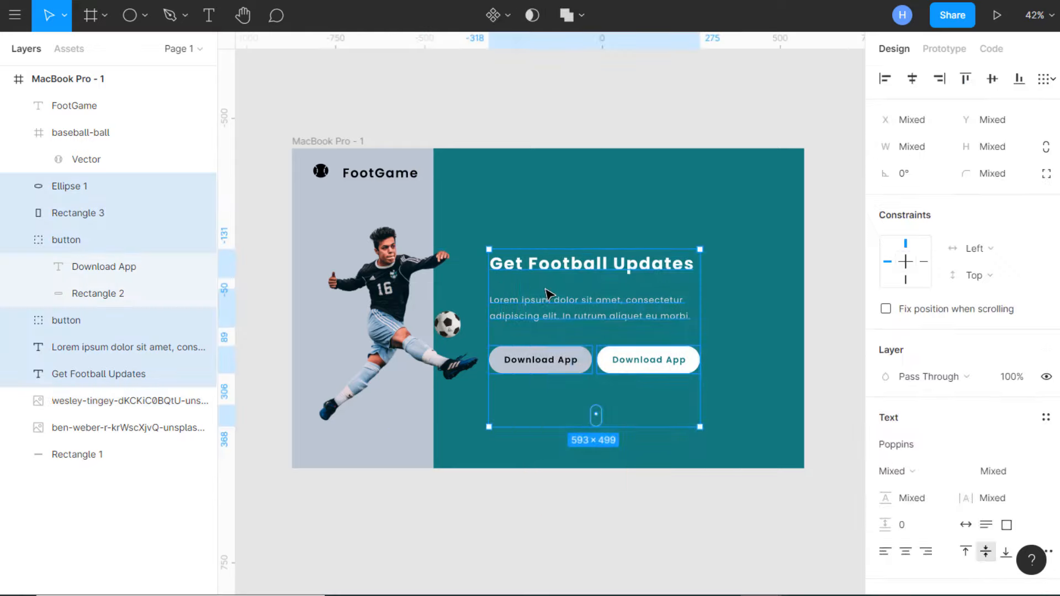
pyautogui.moveTo(549, 293); pyautogui.dragTo(569, 294)
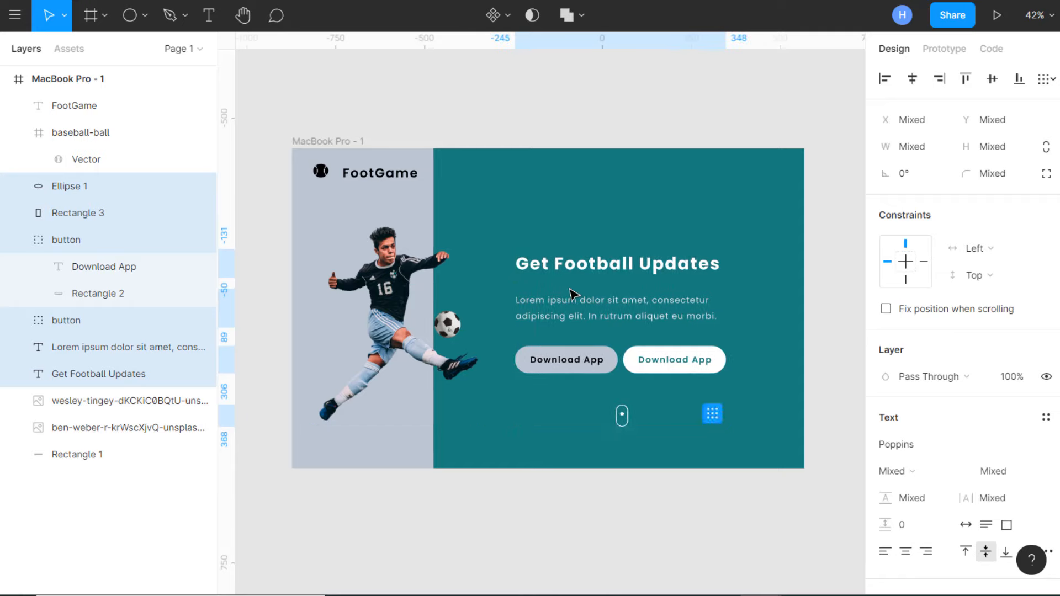
# - Move the ball cutout to X 342, Y 430, just above the player's raised foot
pyautogui.moveTo(455, 333); pyautogui.dragTo(469, 343)
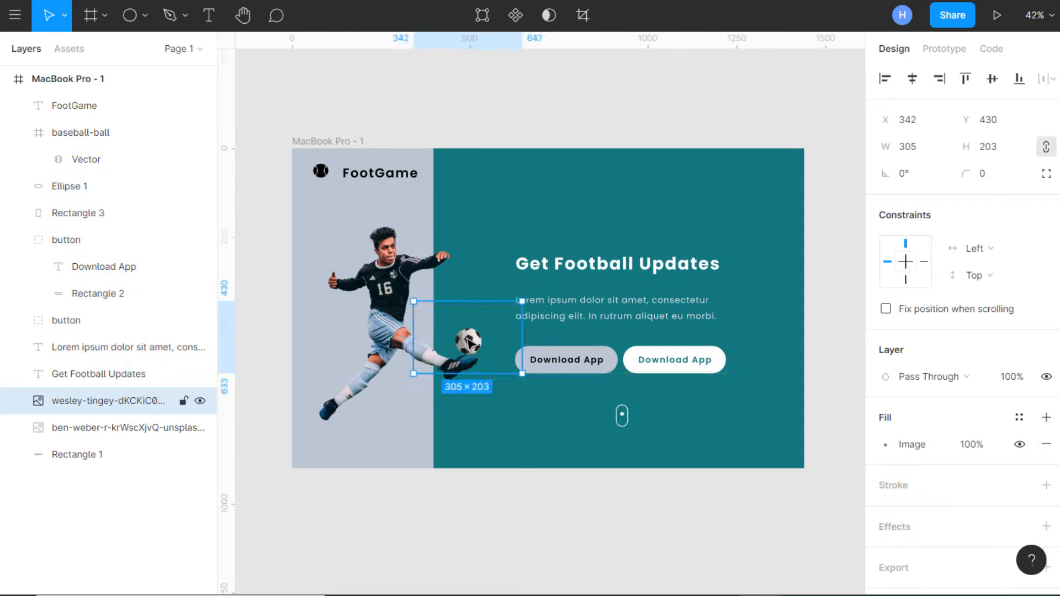
pyautogui.click(525, 497)
pyautogui.moveTo(378, 368); pyautogui.dragTo(381, 369)
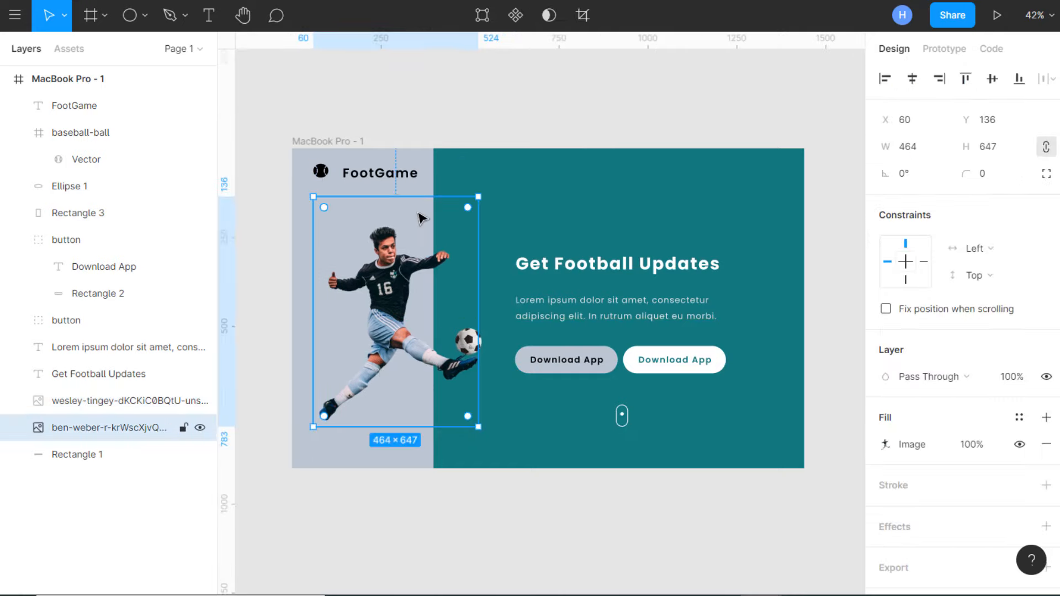
# - Widen the grey-blue side rectangle to about 405
pyautogui.click(432, 154)
pyautogui.moveTo(436, 175); pyautogui.dragTo(440, 178)
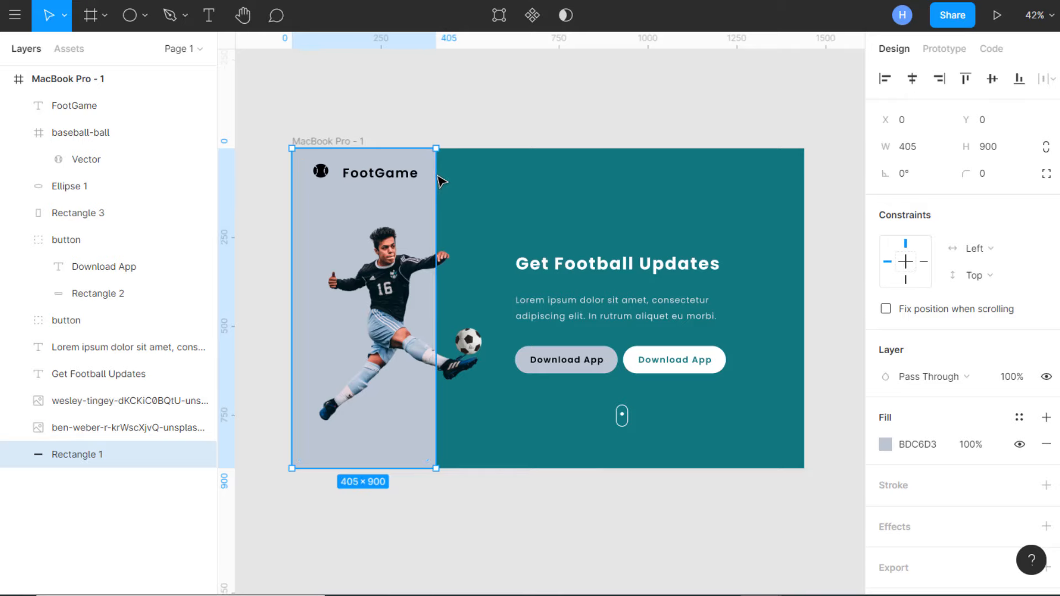
pyautogui.click(476, 338)
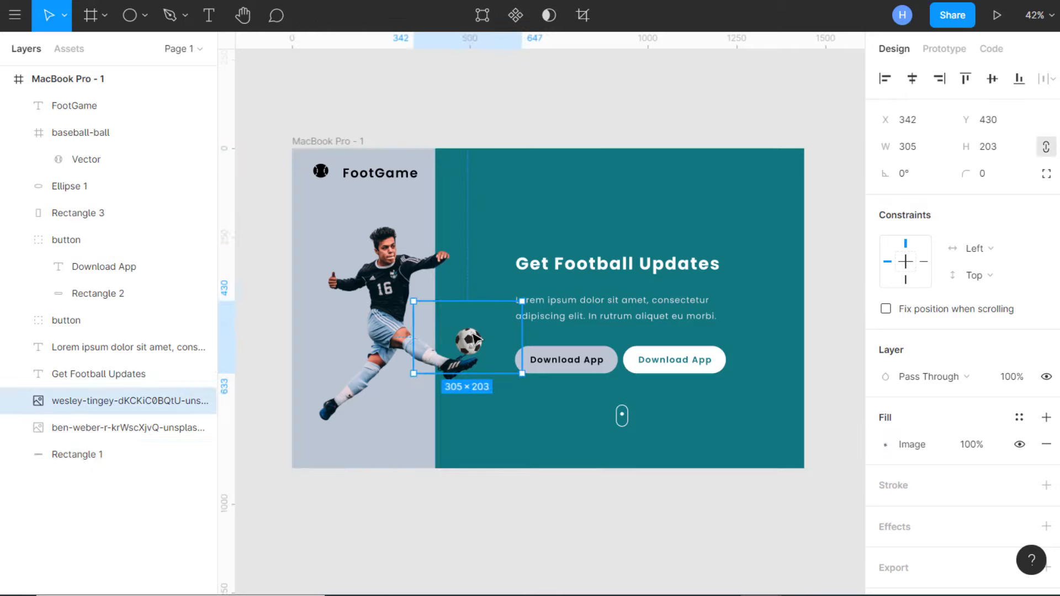
pyautogui.click(641, 494)
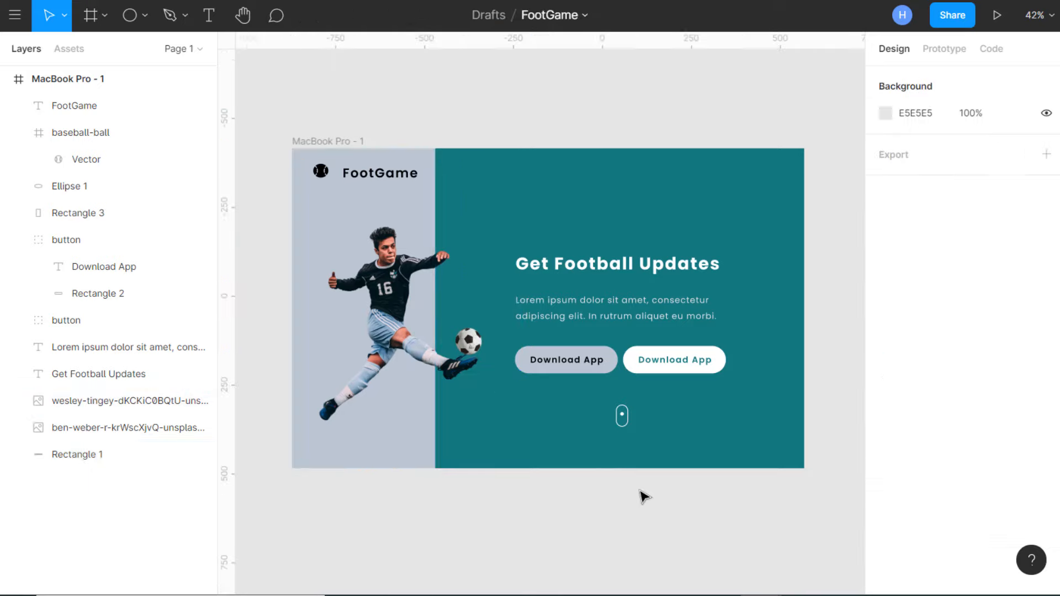
# - Add a "News" text at the top of the teal area, beside the FootGame text
pyautogui.click(377, 178)
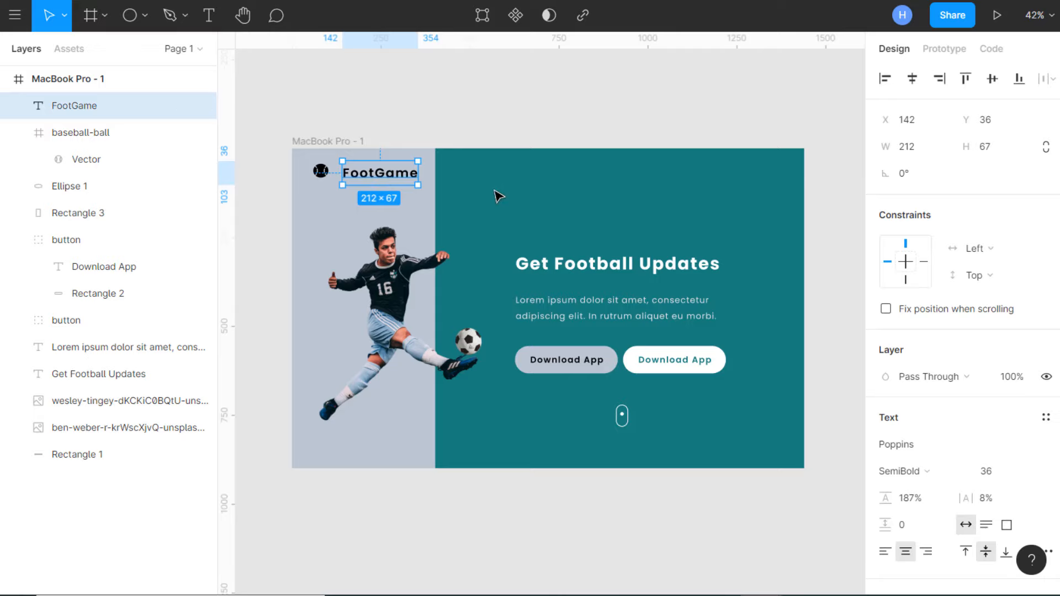
pyautogui.press('Escape')
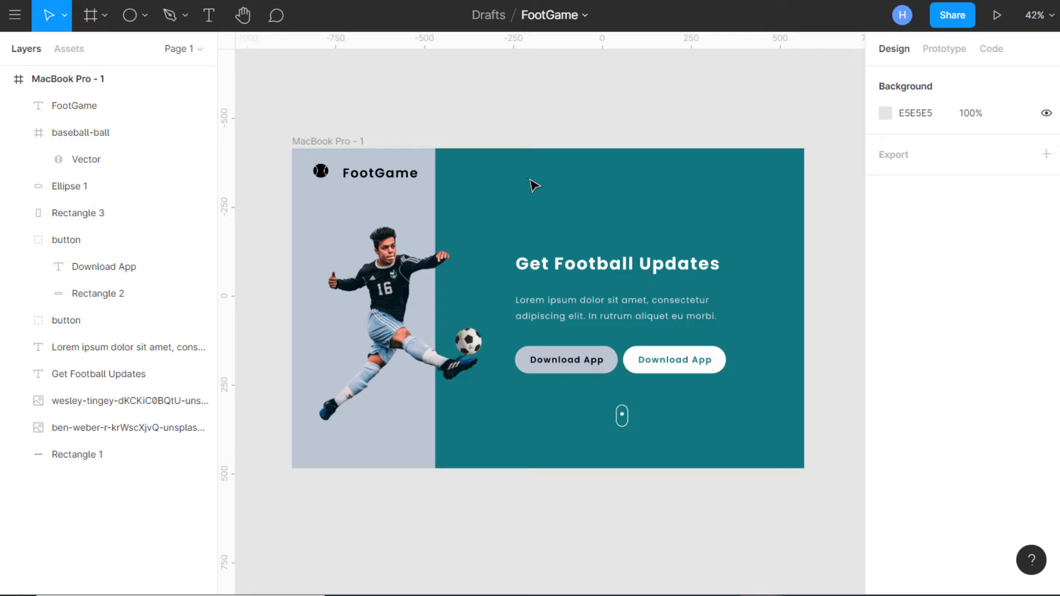
pyautogui.click(208, 15)
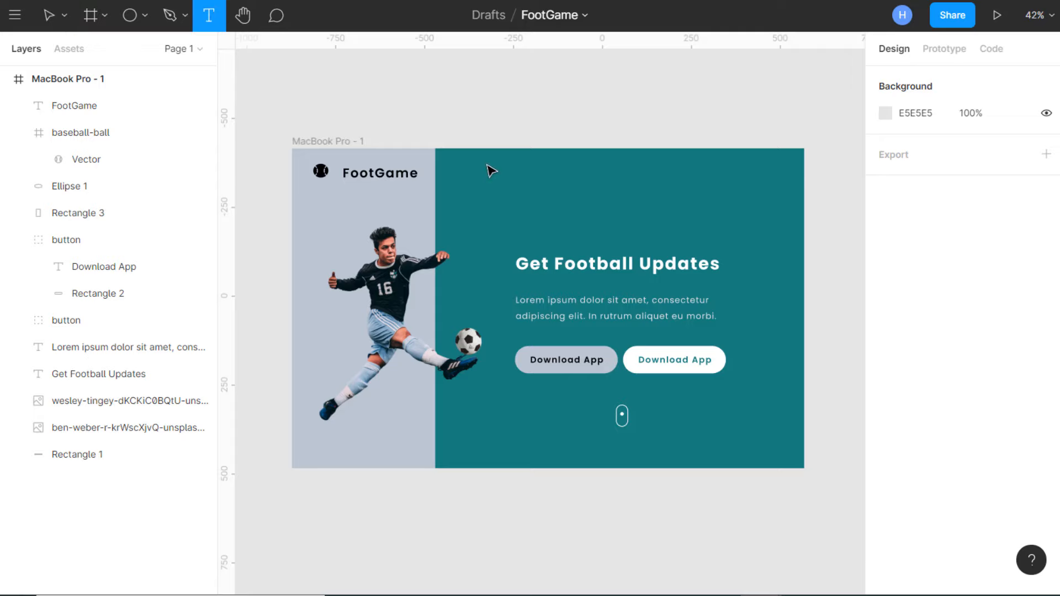
pyautogui.click(464, 161)
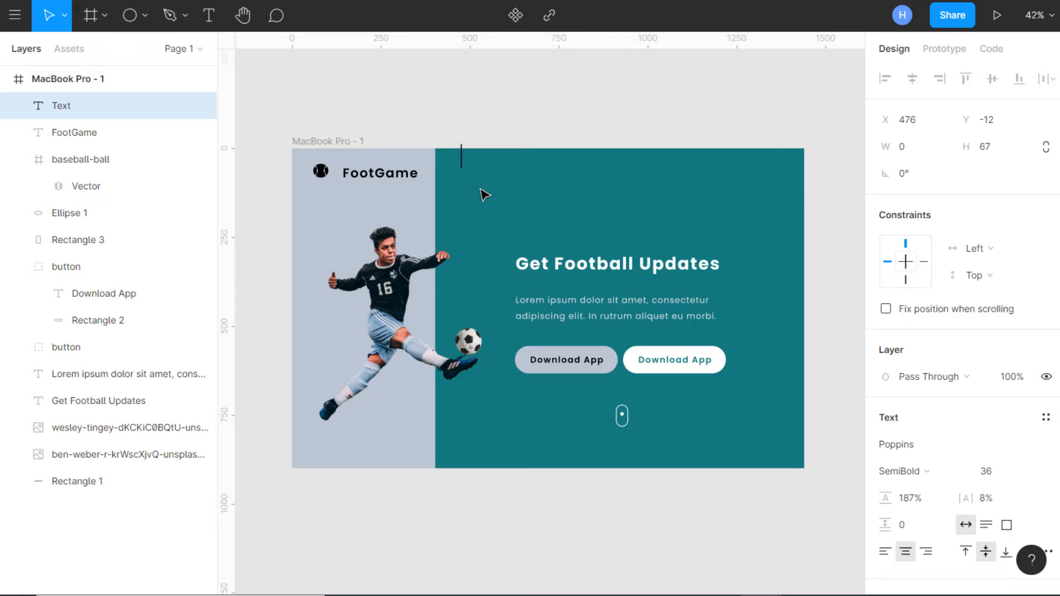
pyautogui.write('News')
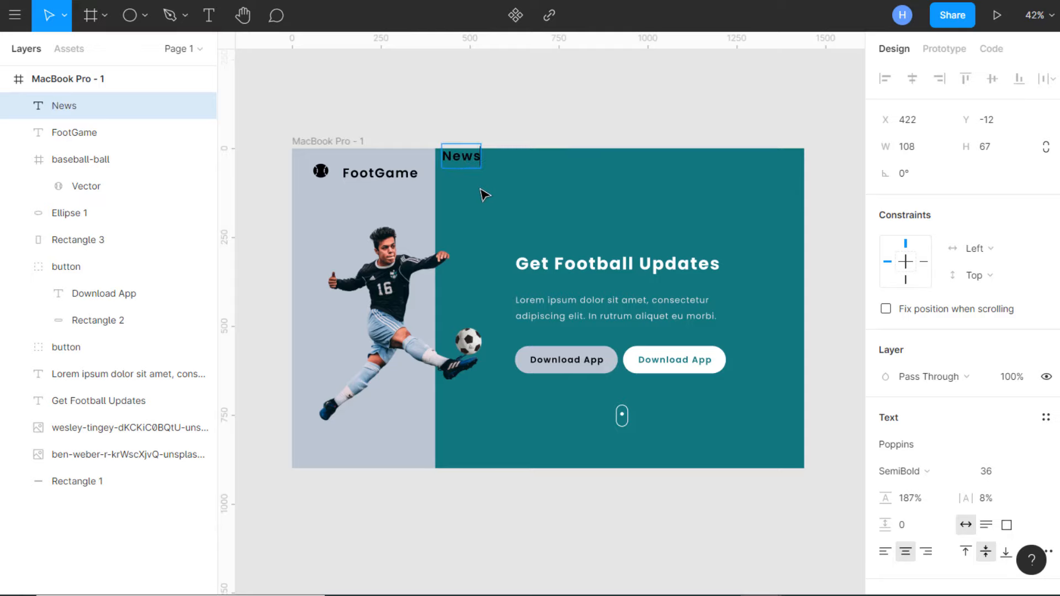
# - Try to give the News text a white FFFFFF fill
pyautogui.scroll(-4, 959, 366)
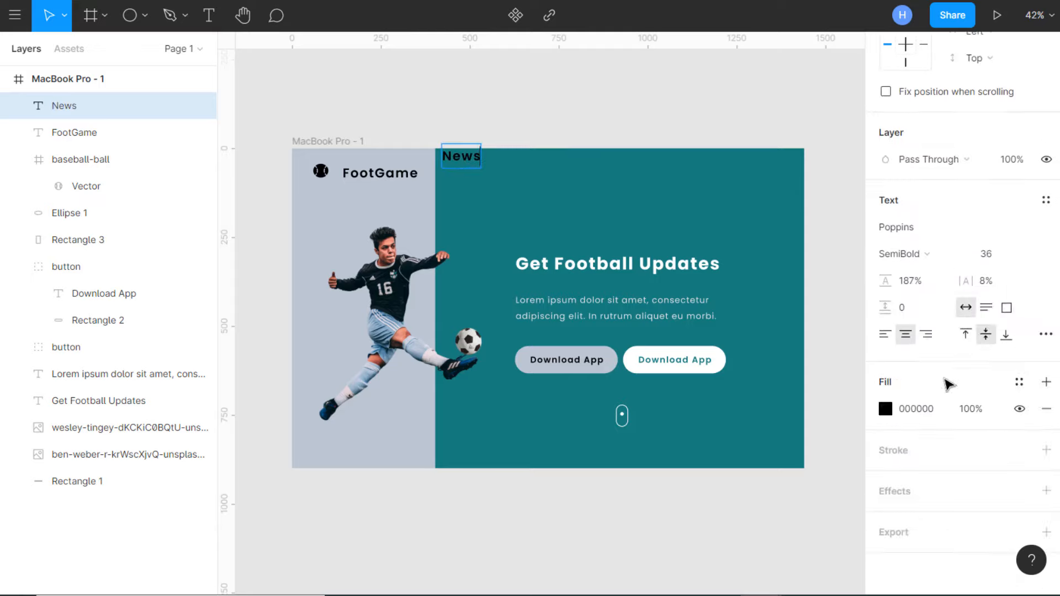
pyautogui.click(886, 410)
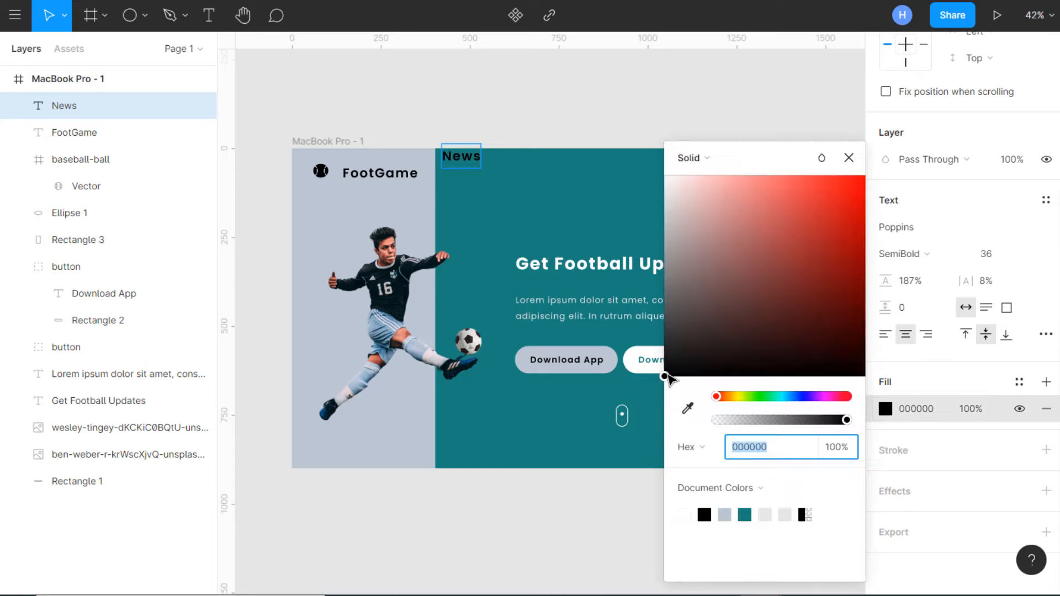
pyautogui.write('FFFFFF')
pyautogui.press('Return')
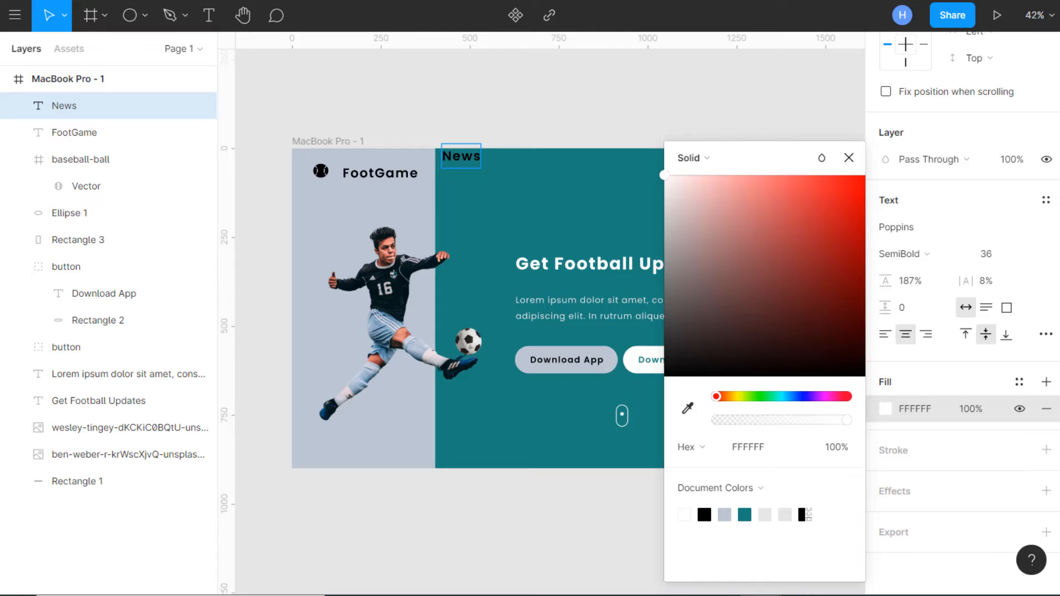
# - Set the News text to Medium weight and try font size 24
pyautogui.click(930, 255)
pyautogui.click(930, 234)
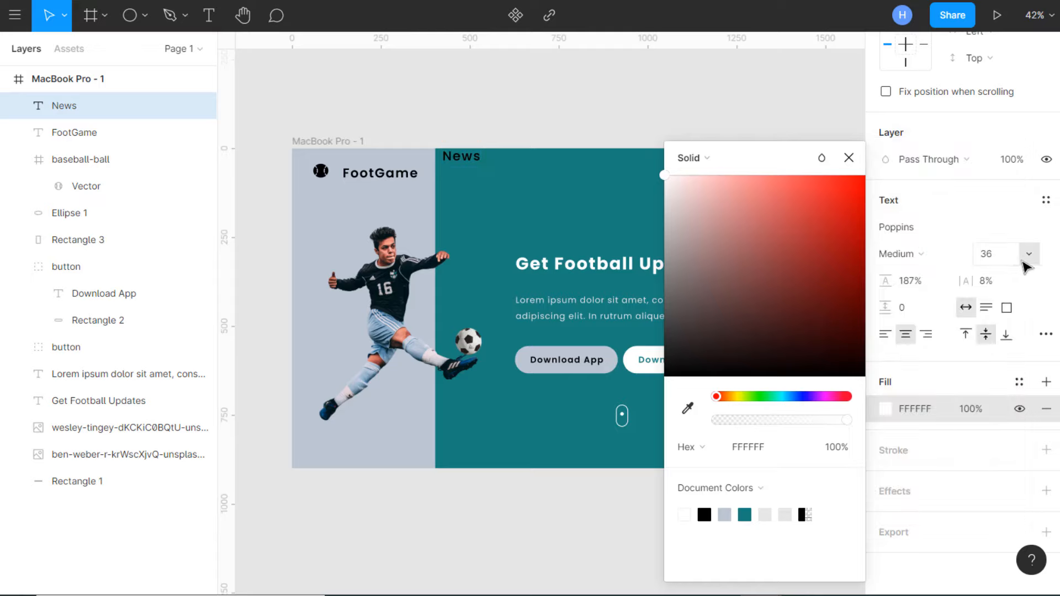
pyautogui.click(1029, 254)
pyautogui.click(1006, 232)
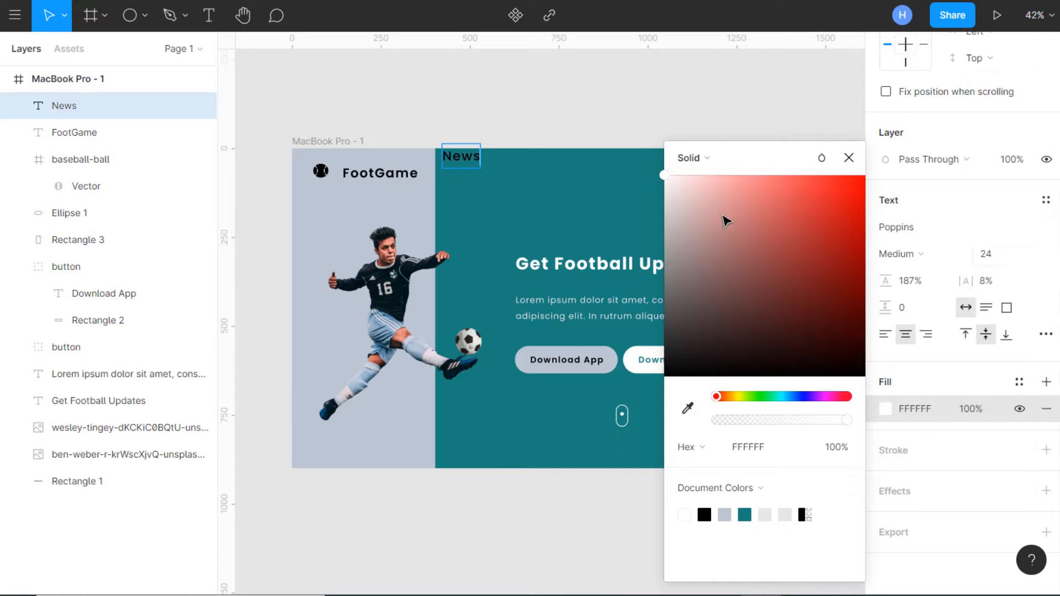
pyautogui.click(571, 194)
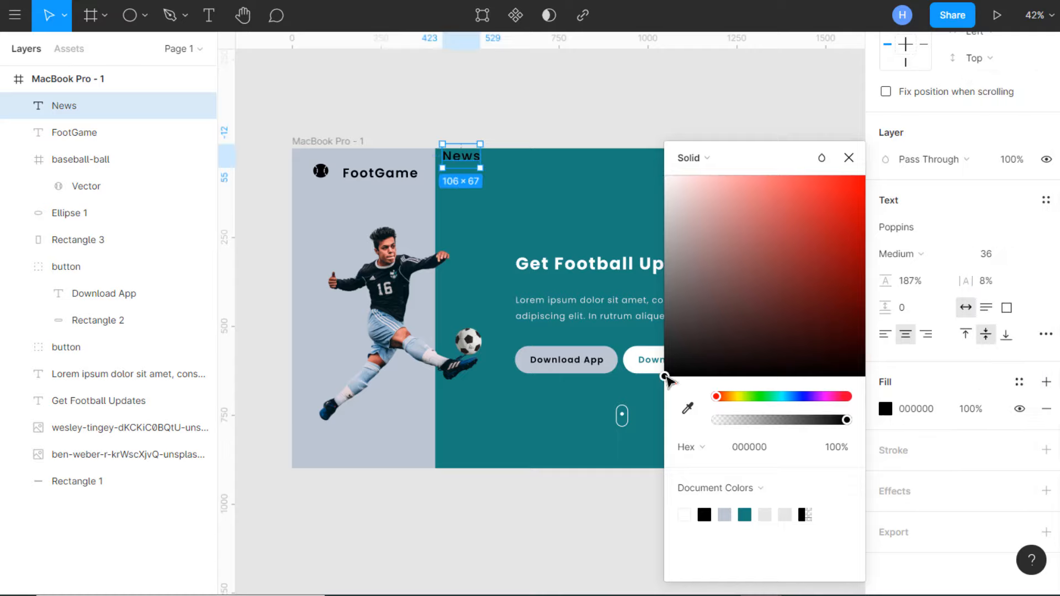
# - Fill the News text with white FFFFFF and move it to X 494, Y 23
pyautogui.moveTo(664, 376); pyautogui.dragTo(647, 161)
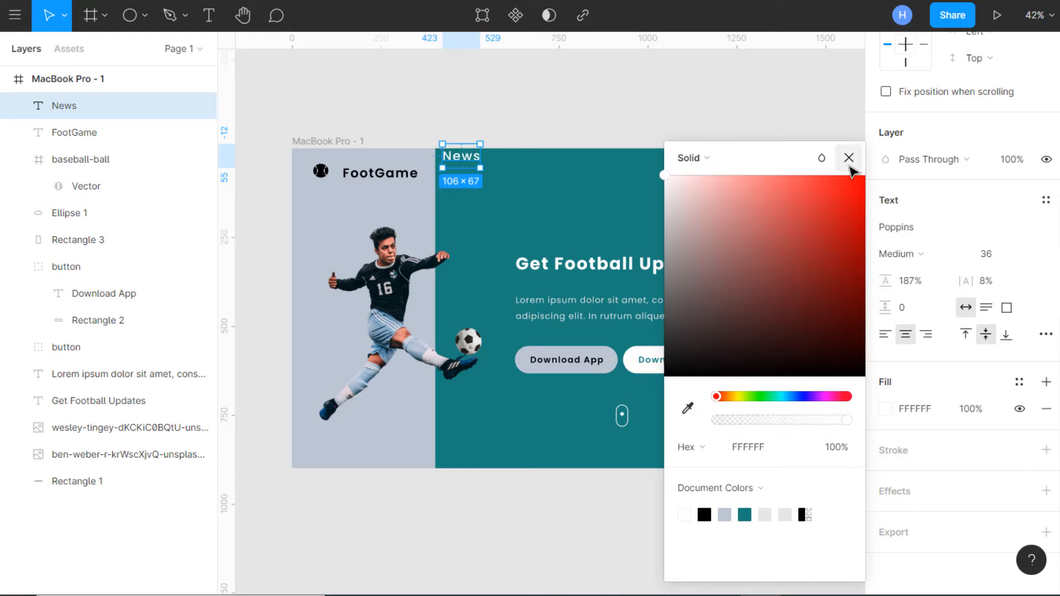
pyautogui.click(850, 167)
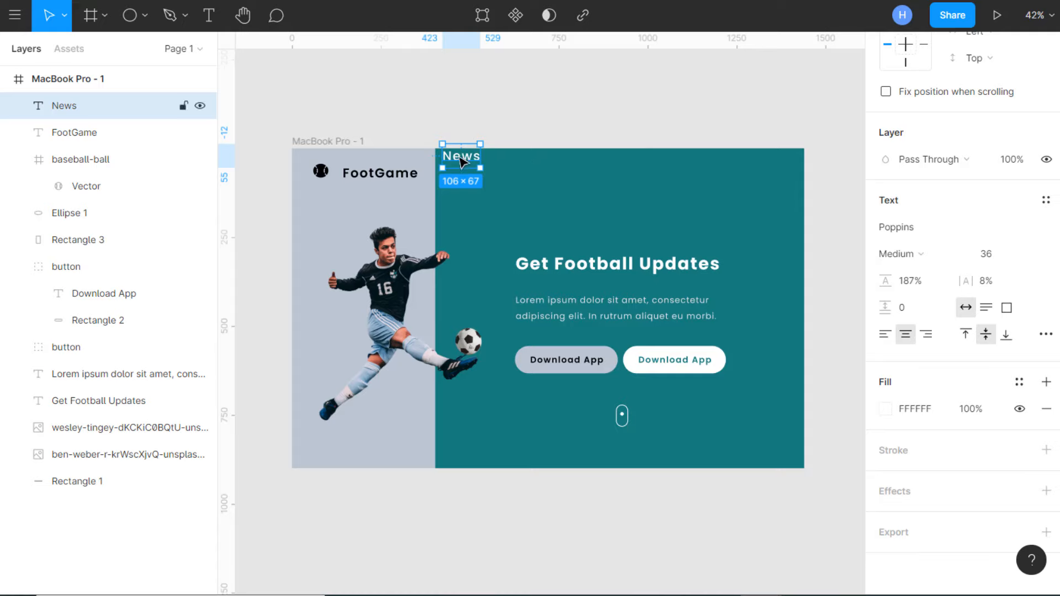
pyautogui.moveTo(462, 160); pyautogui.dragTo(491, 170)
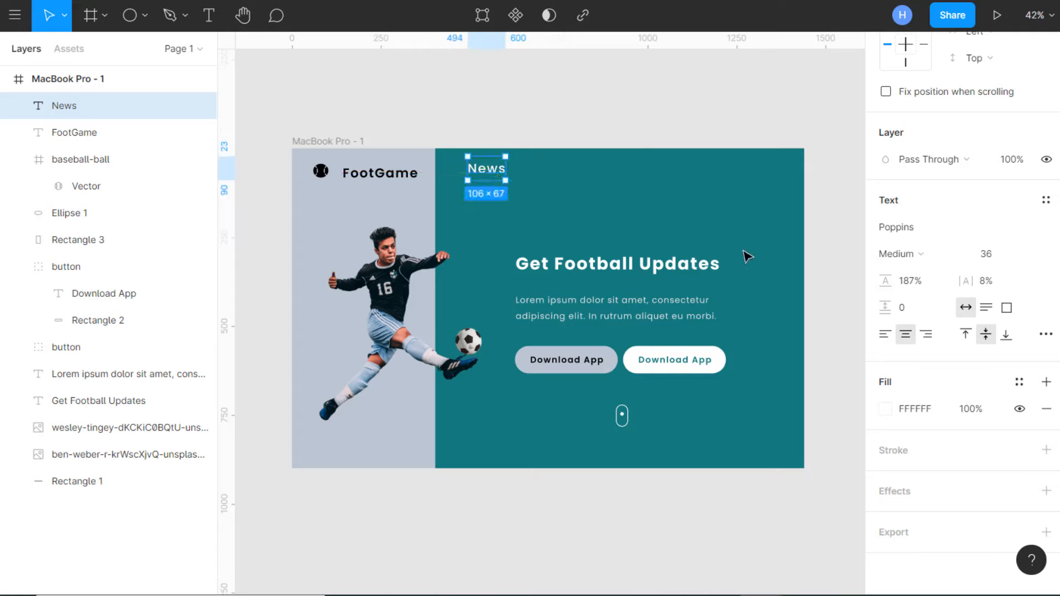
# - Set the News text to font size 24 and lower it to Y 47, level with the FootGame text
pyautogui.click(1021, 258)
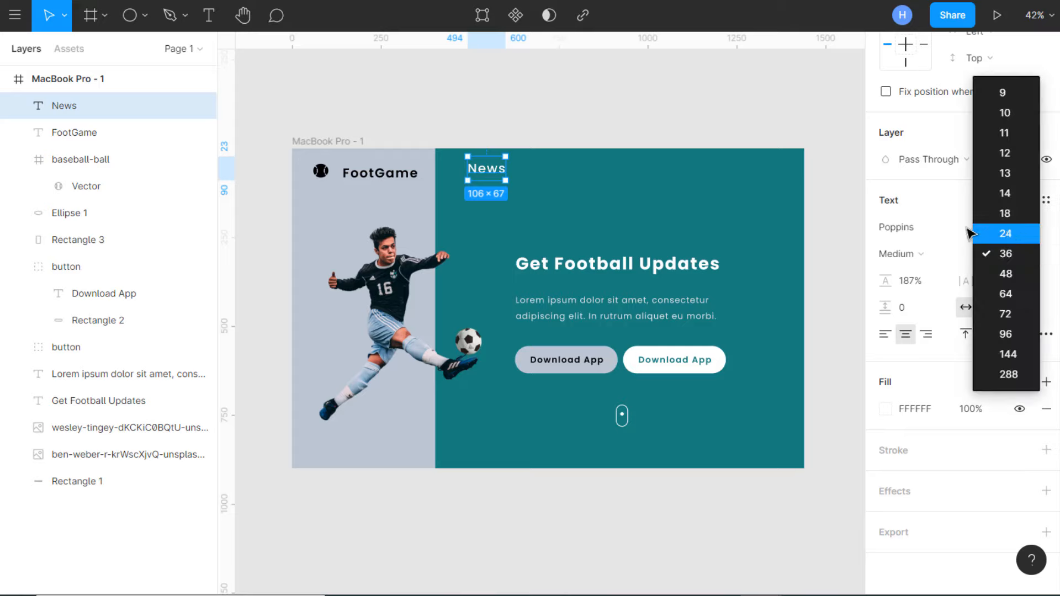
pyautogui.click(1011, 233)
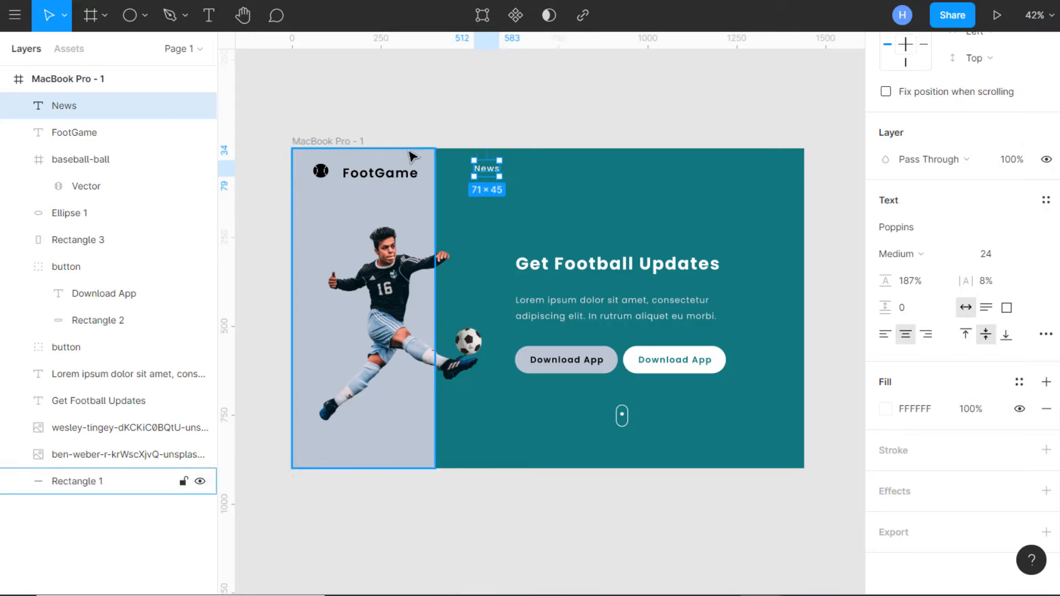
pyautogui.scroll(2, 506, 177)
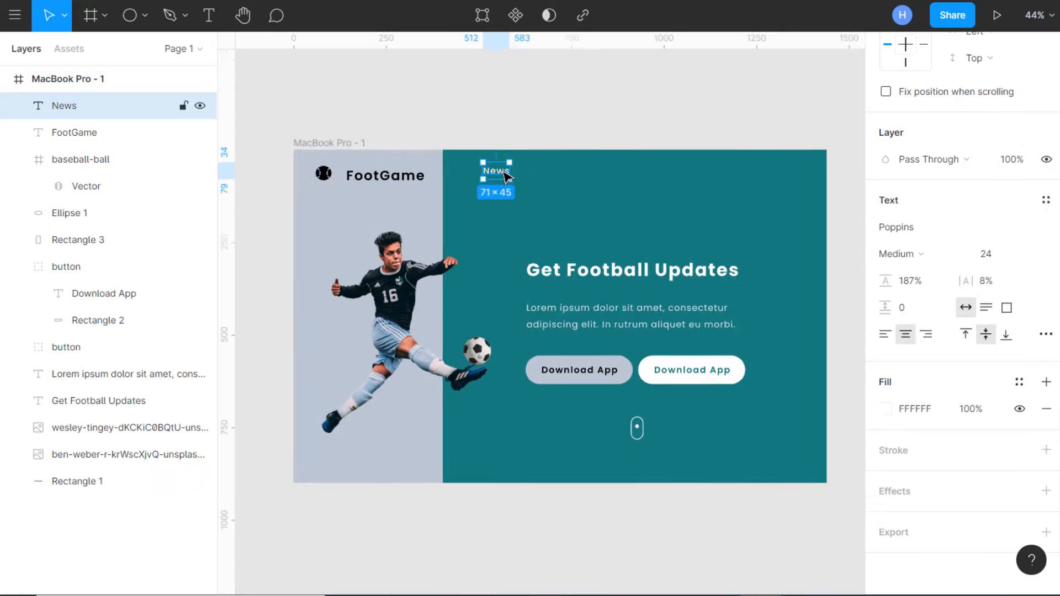
pyautogui.scroll(2, 507, 178)
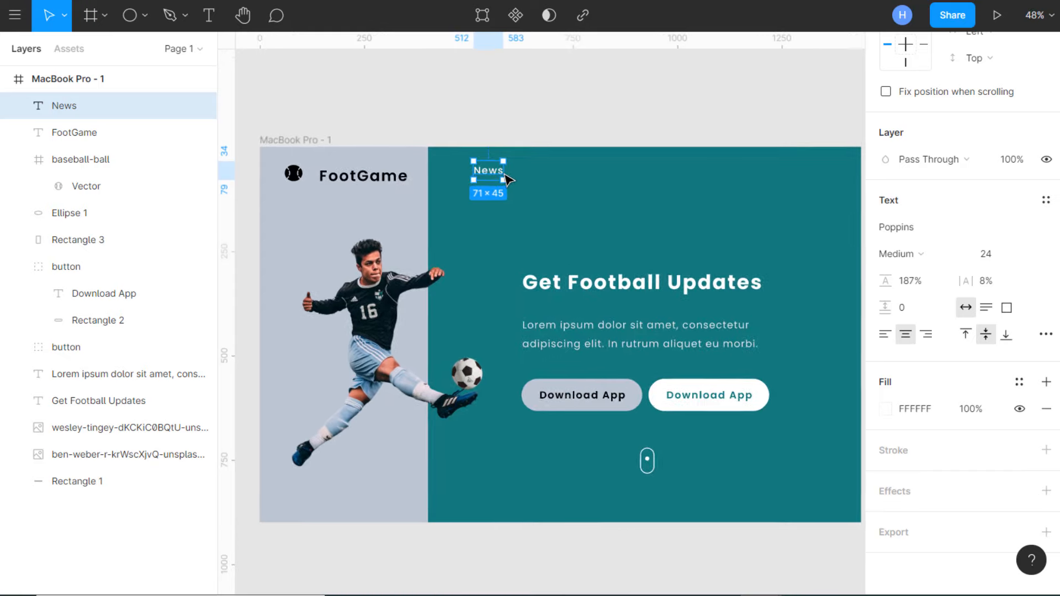
pyautogui.scroll(-1, 507, 178)
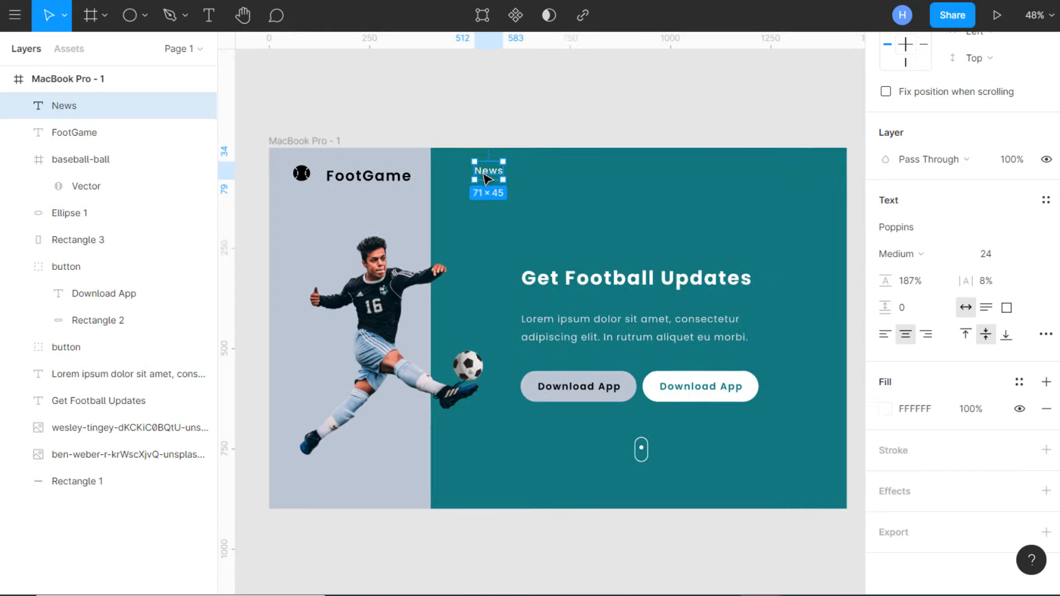
pyautogui.moveTo(489, 173); pyautogui.dragTo(490, 180)
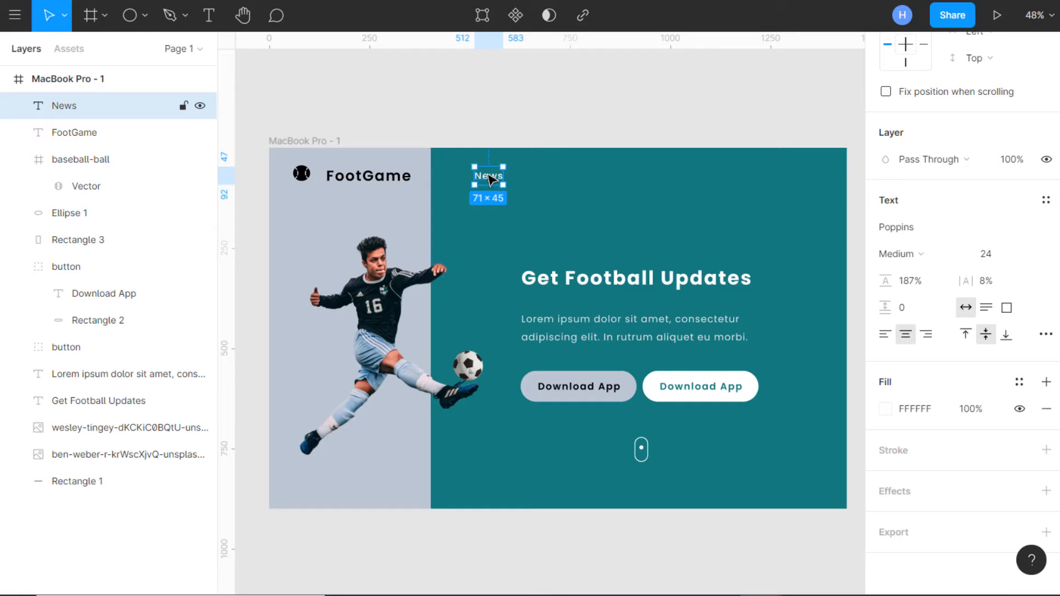
# - Duplicate the News text to its right and change the copy to "Lives Scores"
pyautogui.moveTo(502, 179); pyautogui.dragTo(544, 178)
pyautogui.doubleClick(544, 178)
pyautogui.write('Li')
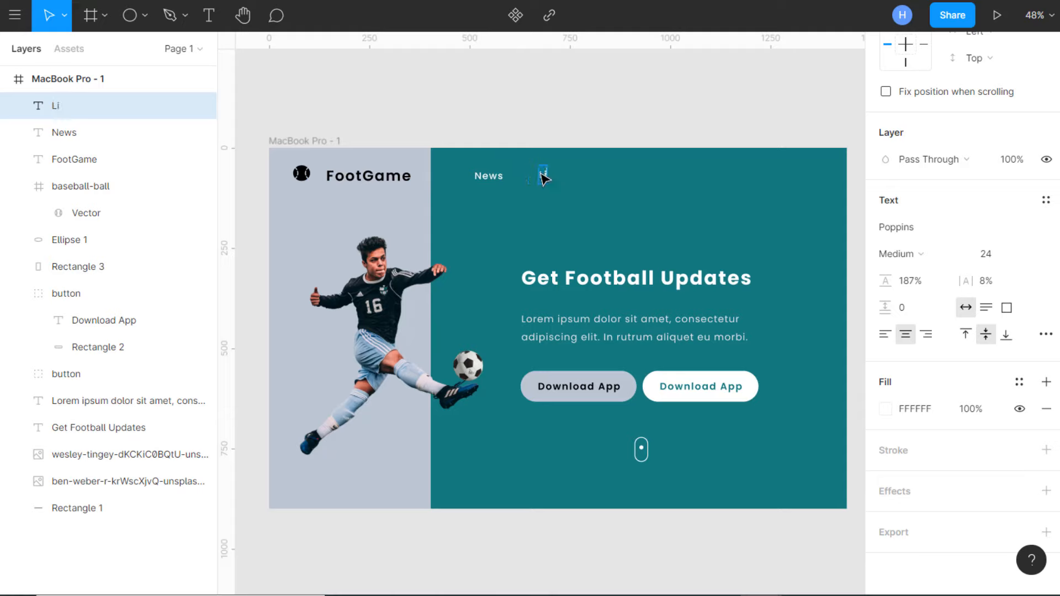
pyautogui.write('ves Scores')
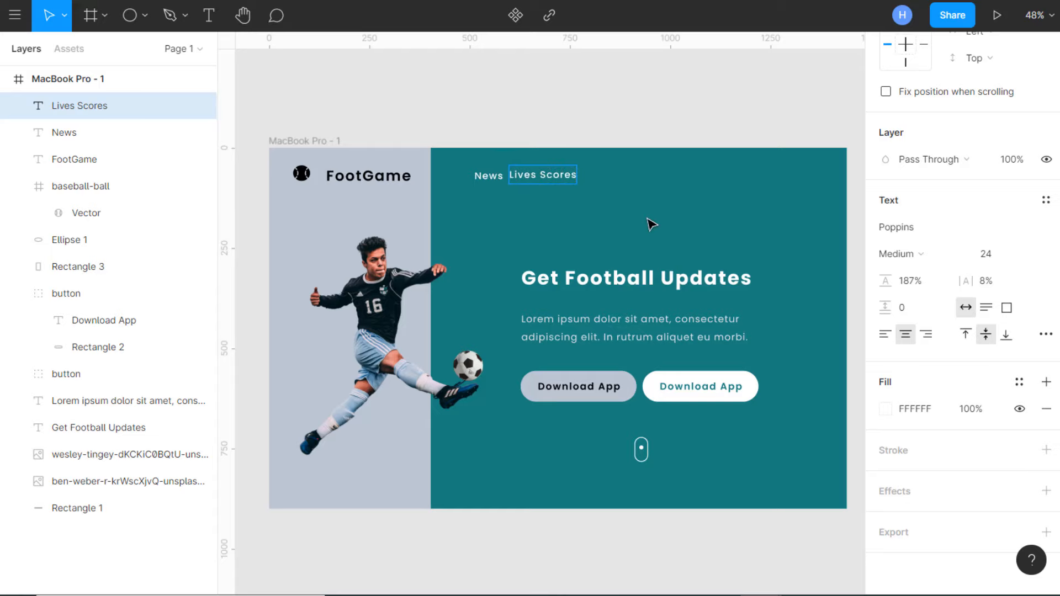
pyautogui.press('Escape')
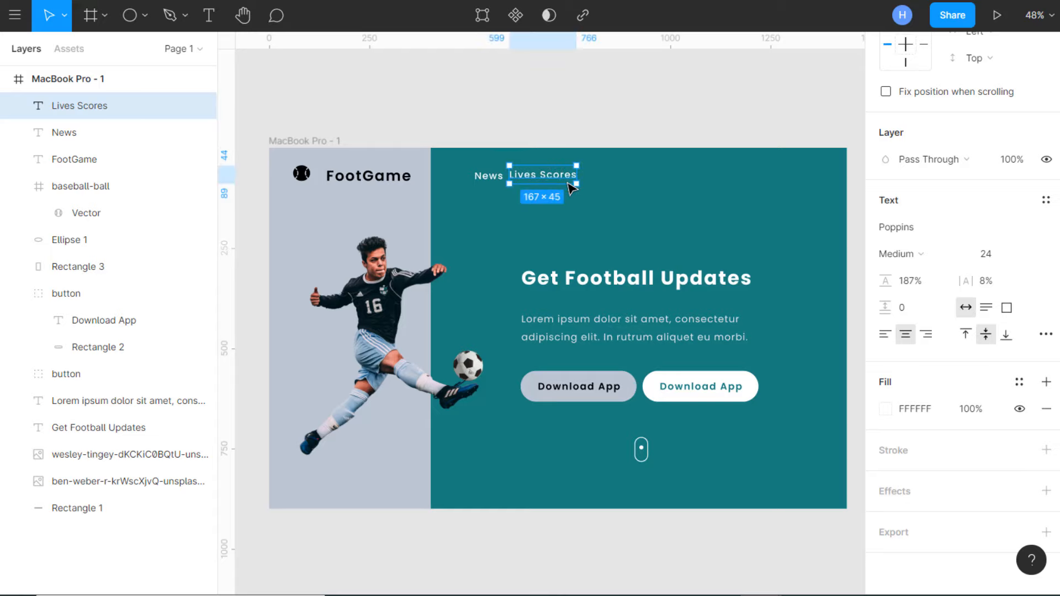
# - Duplicate the Lives Scores text to its right, left-align the copy and change its text to "Leagues & Cups"
pyautogui.moveTo(538, 180); pyautogui.dragTo(642, 184)
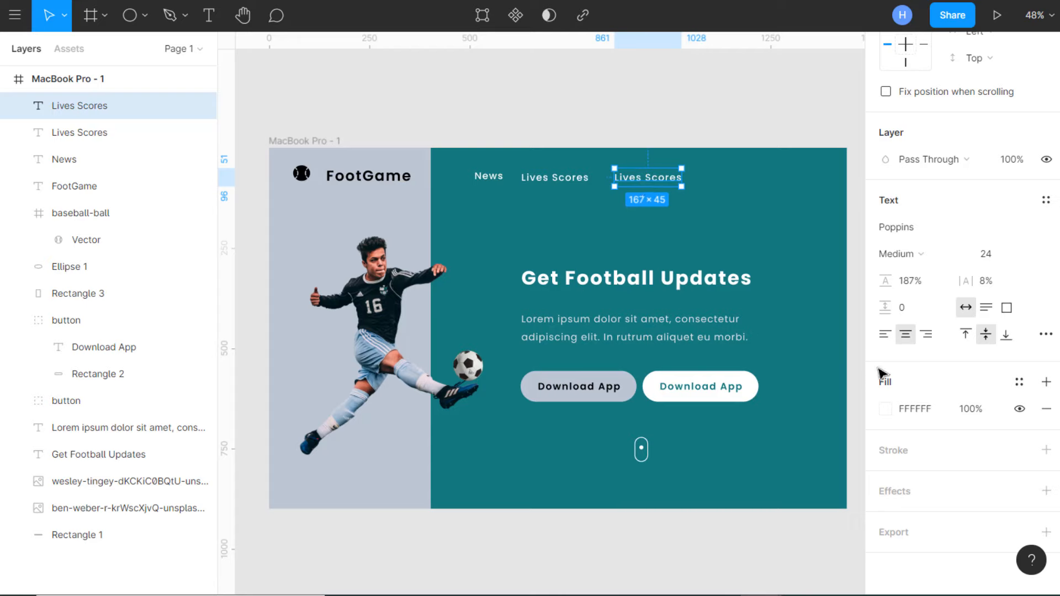
pyautogui.click(885, 334)
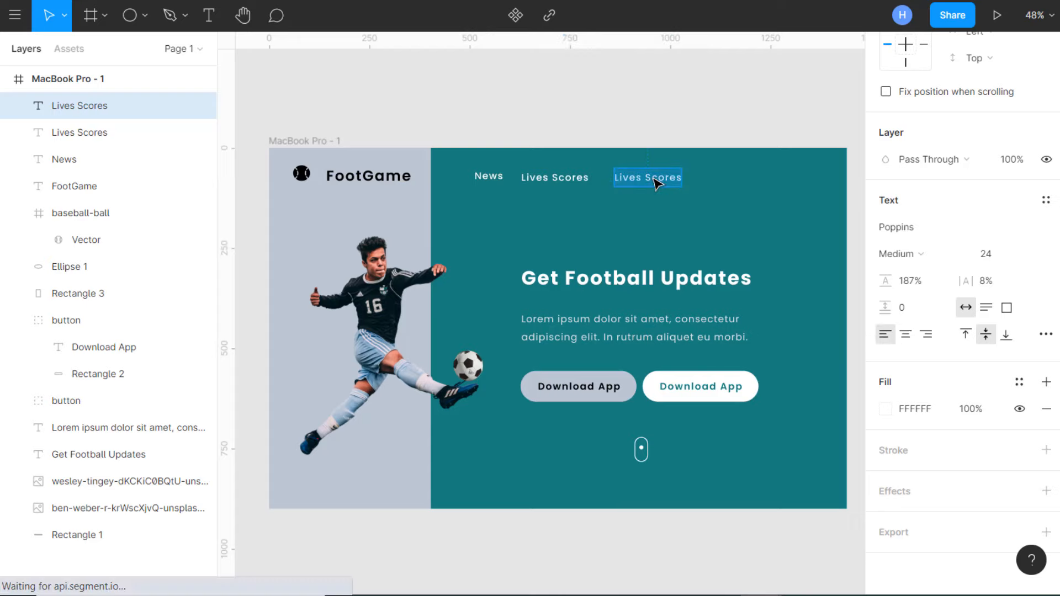
pyautogui.write('Le')
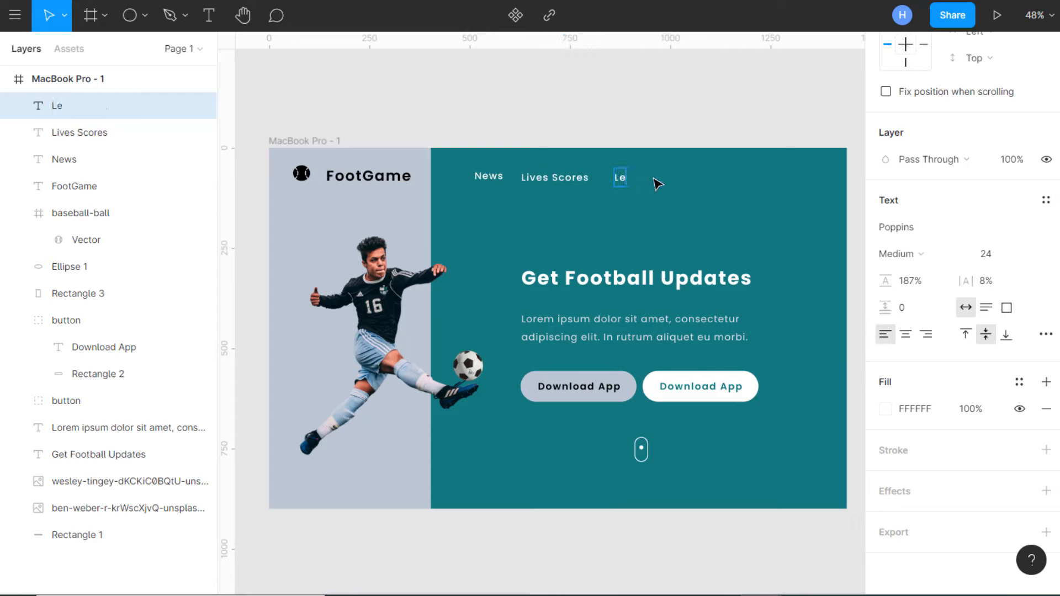
pyautogui.write('agues & ')
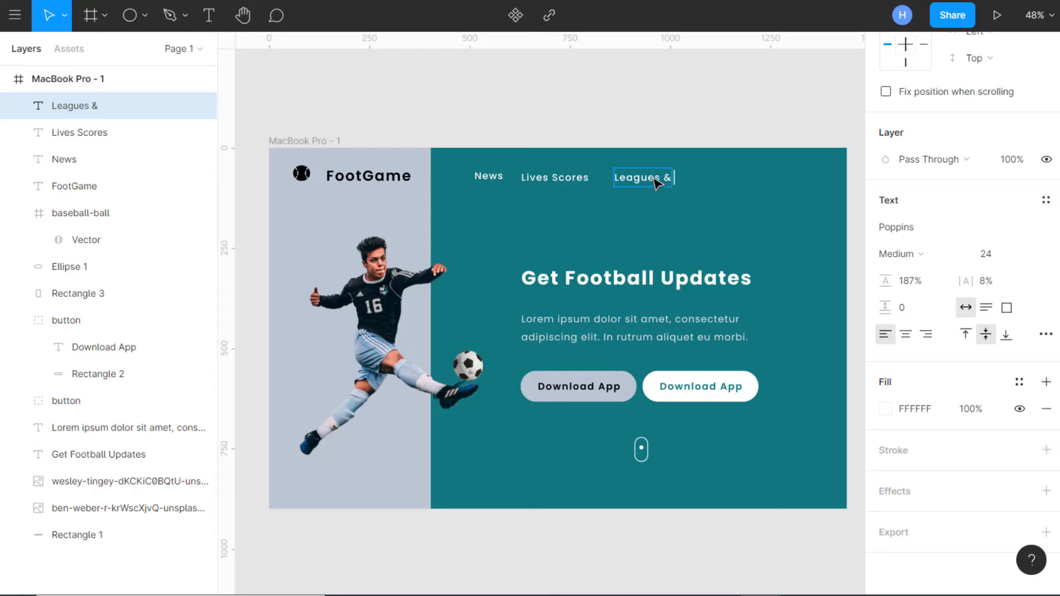
pyautogui.write('Cups')
pyautogui.scroll(1, 657, 184)
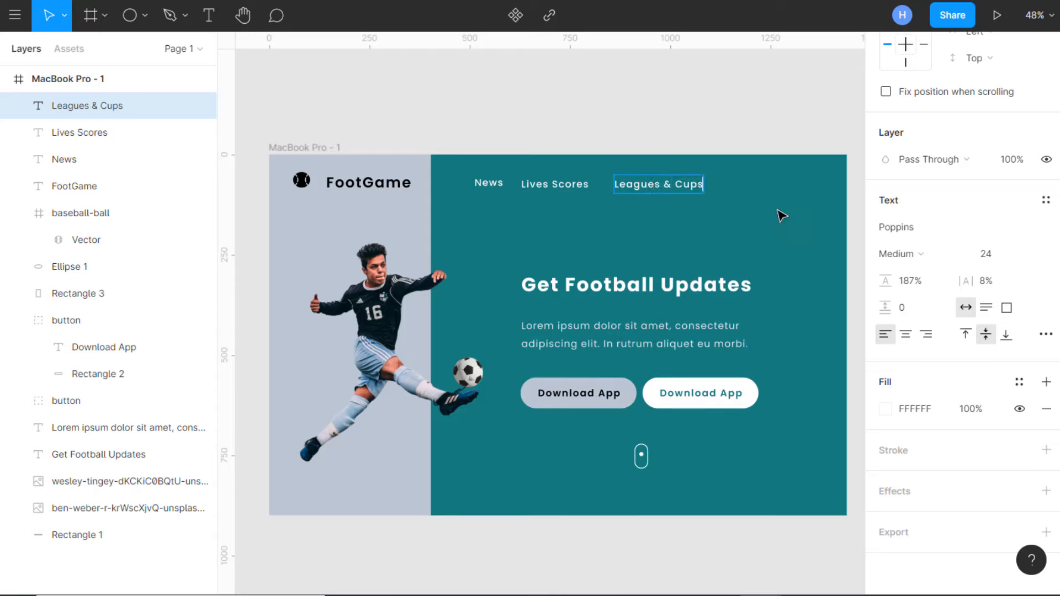
pyautogui.press('Escape')
# - Duplicate the Leagues & Cups text to its right and change the copy to "Teams"
pyautogui.moveTo(668, 189); pyautogui.dragTo(763, 191)
pyautogui.write('Te')
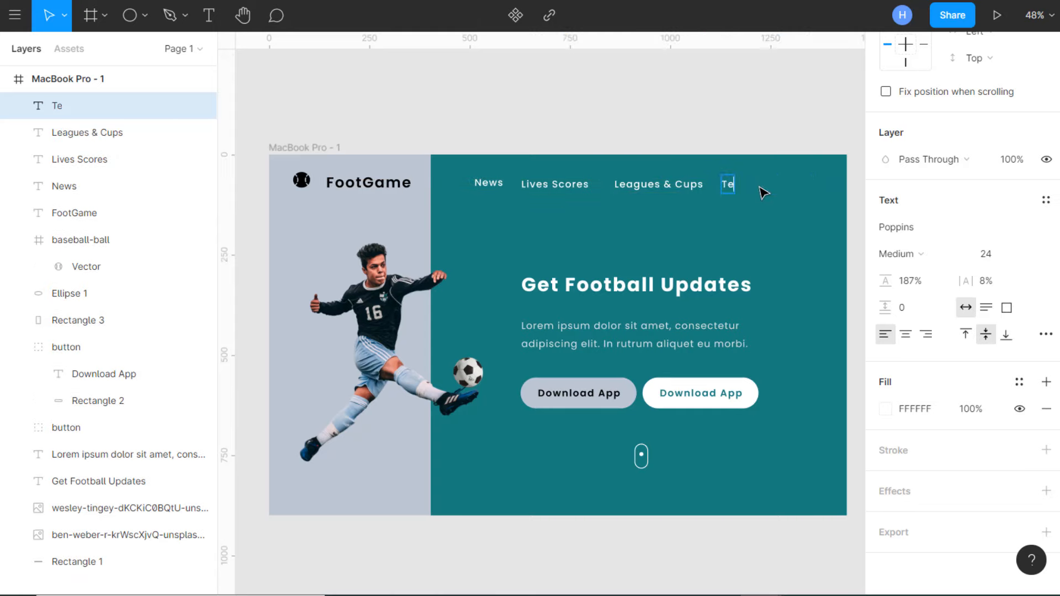
pyautogui.write('ams')
pyautogui.press('Escape')
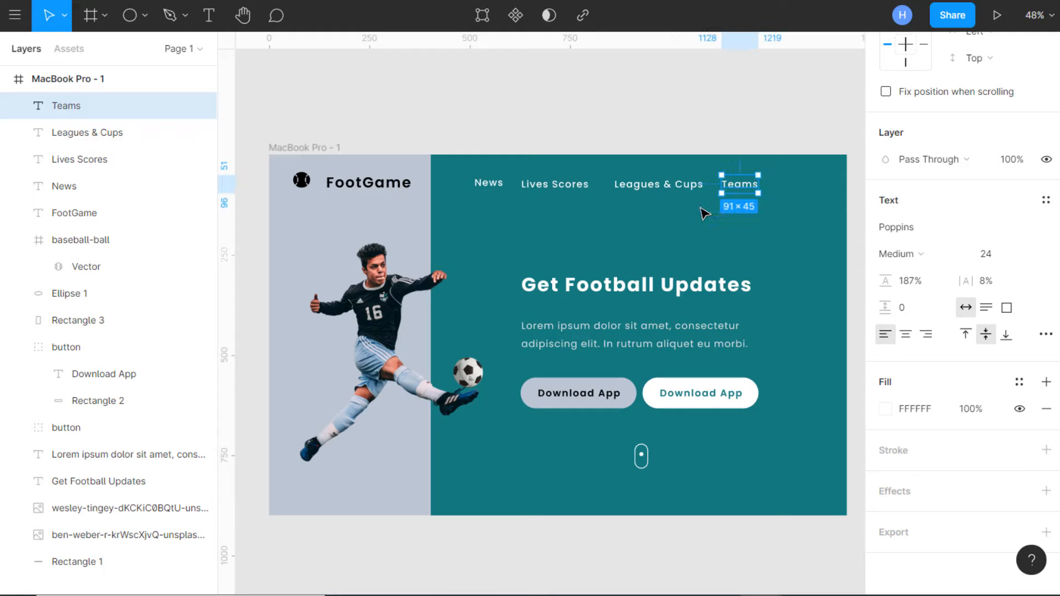
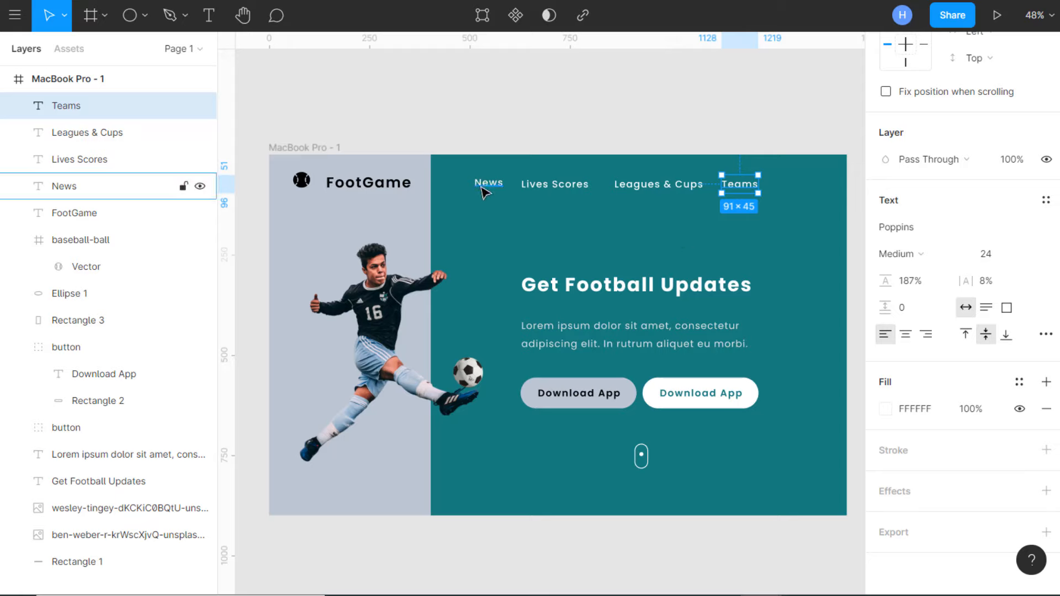
# - Align the ball logo, FootGame text and all four navigation links on their vertical centers
pyautogui.scroll(4, 938, 204)
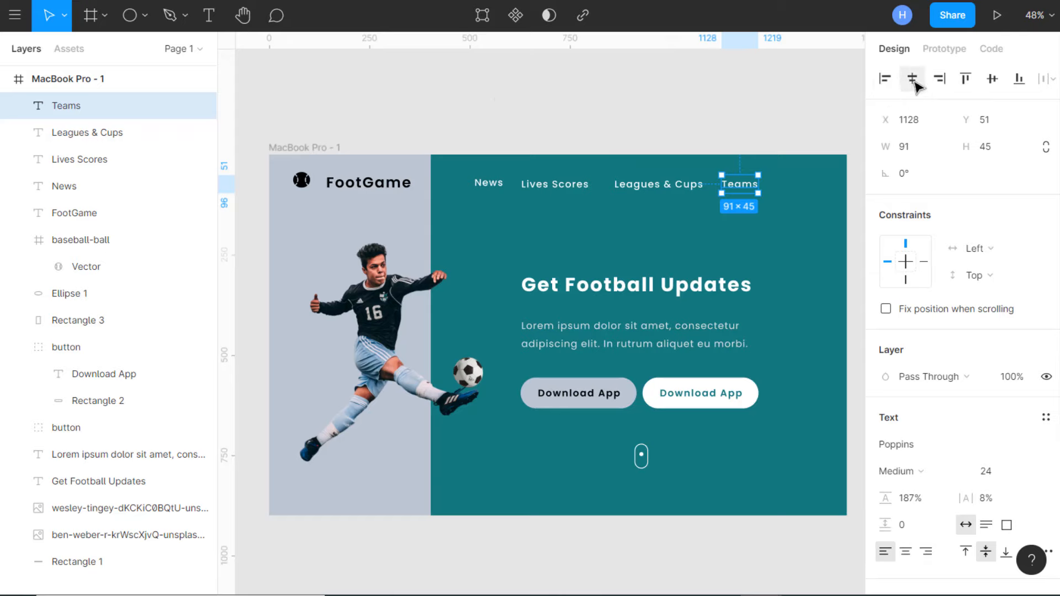
pyautogui.moveTo(255, 172); pyautogui.dragTo(442, 180)
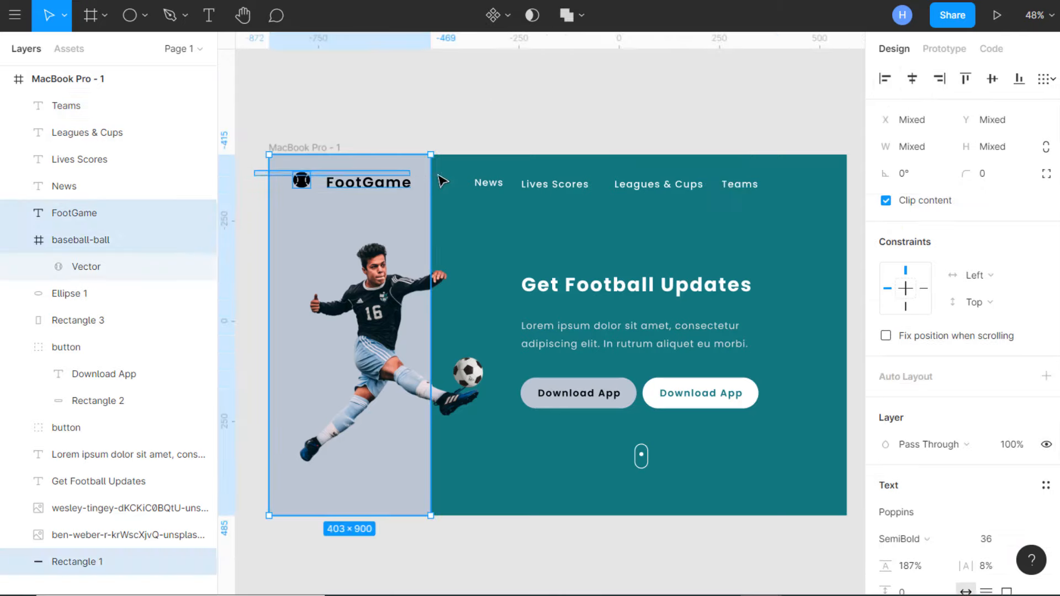
pyautogui.click(307, 186)
pyautogui.keyDown('shift'); pyautogui.click(376, 183); pyautogui.keyUp('shift')
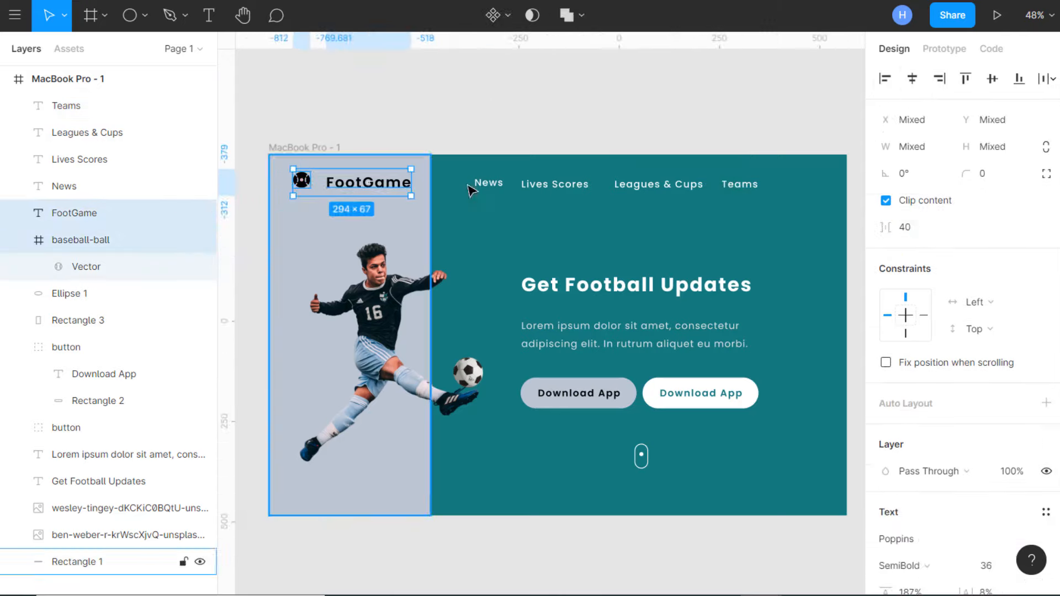
pyautogui.keyDown('shift'); pyautogui.click(487, 185); pyautogui.keyUp('shift')
pyautogui.keyDown('shift'); pyautogui.click(530, 186); pyautogui.keyUp('shift')
pyautogui.keyDown('shift'); pyautogui.click(684, 188); pyautogui.keyUp('shift')
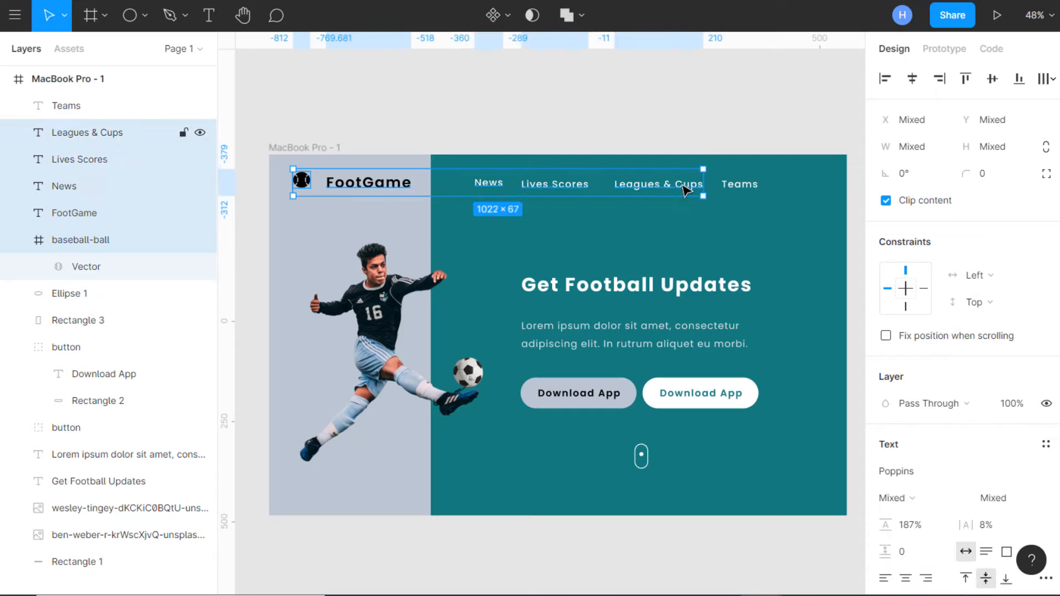
pyautogui.keyDown('shift'); pyautogui.click(743, 184); pyautogui.keyUp('shift')
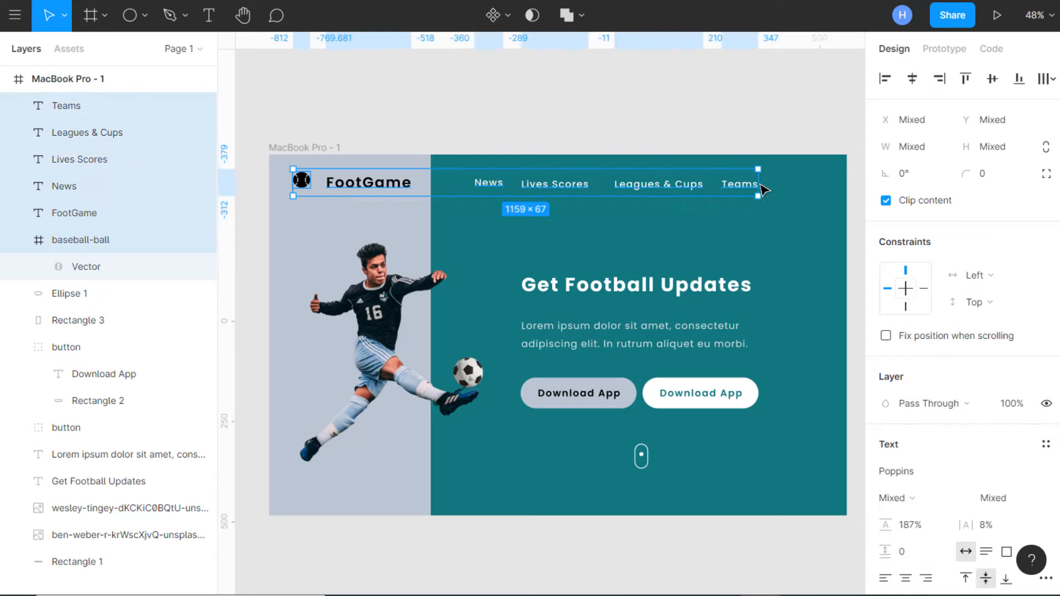
pyautogui.click(999, 86)
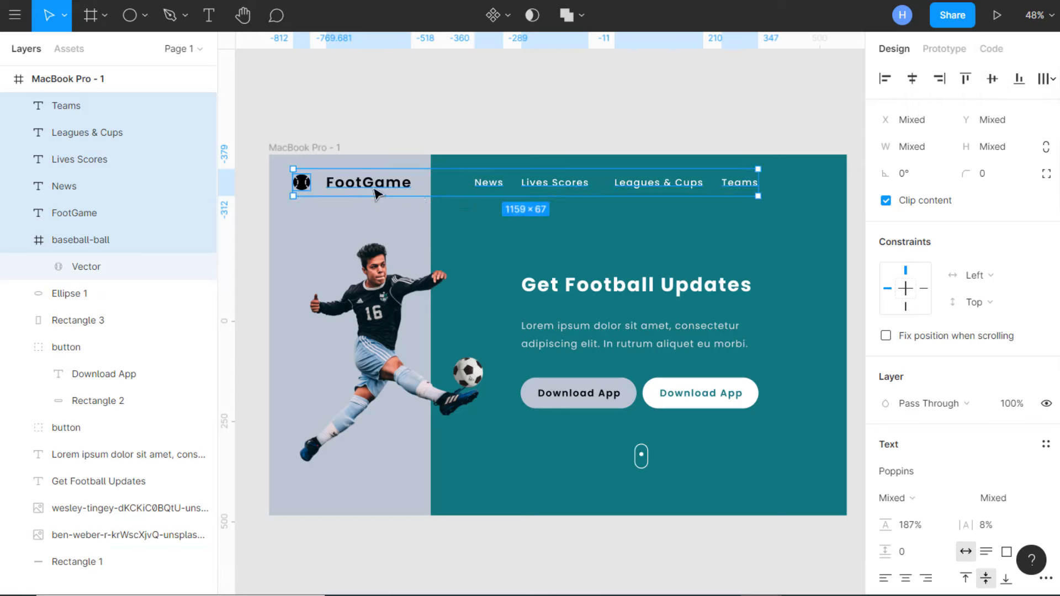
# - Distribute the horizontal spacing evenly between the News, Lives Scores, Leagues & Cups and Teams links
pyautogui.click(497, 191)
pyautogui.keyDown('shift'); pyautogui.click(542, 189); pyautogui.keyUp('shift')
pyautogui.keyDown('shift'); pyautogui.click(640, 187); pyautogui.keyUp('shift')
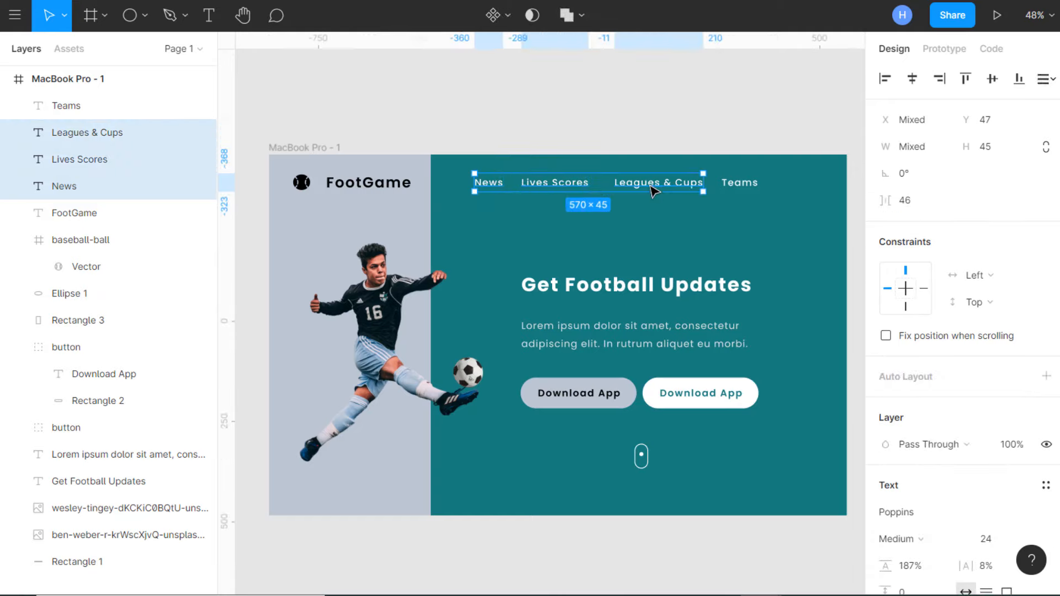
pyautogui.keyDown('shift'); pyautogui.click(734, 186); pyautogui.keyUp('shift')
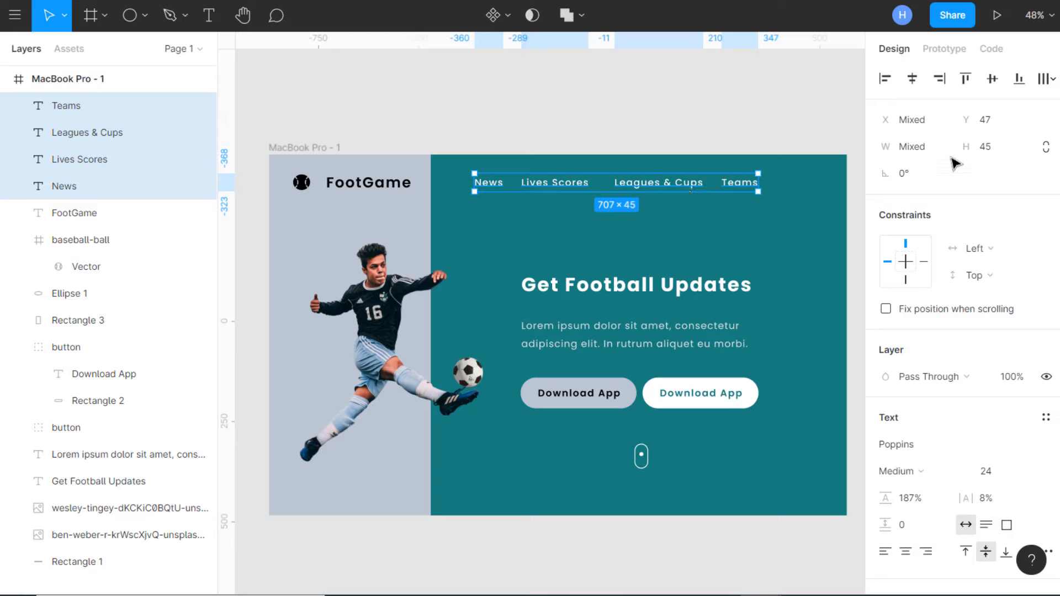
pyautogui.click(1047, 88)
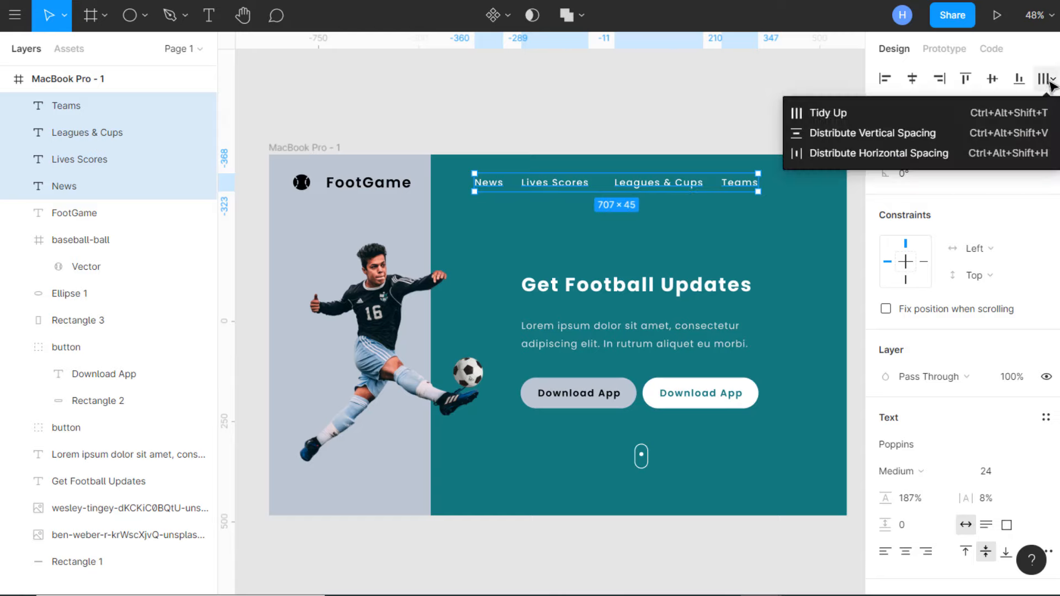
pyautogui.click(907, 154)
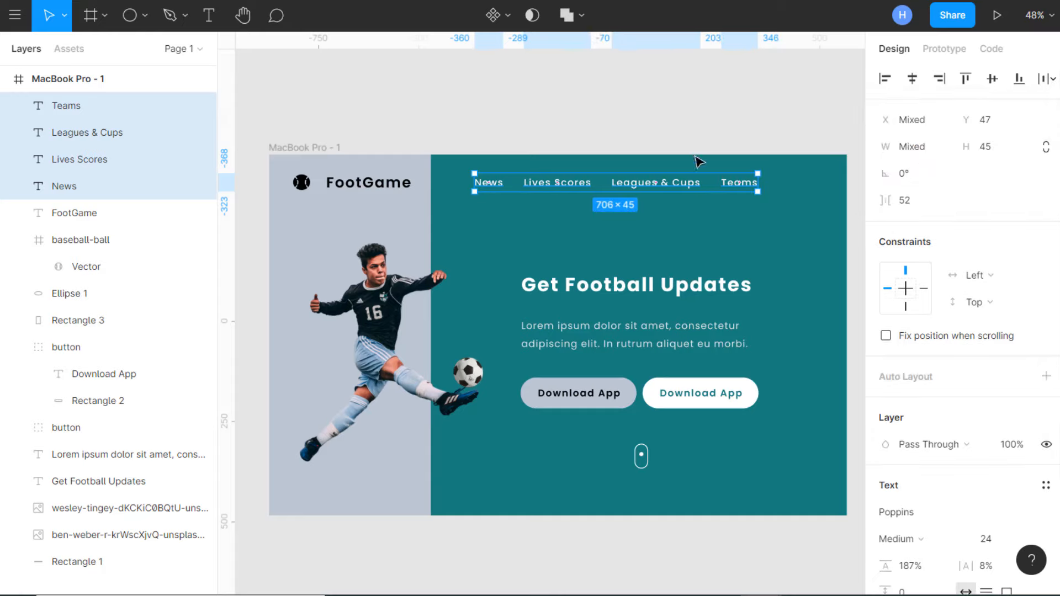
pyautogui.click(677, 135)
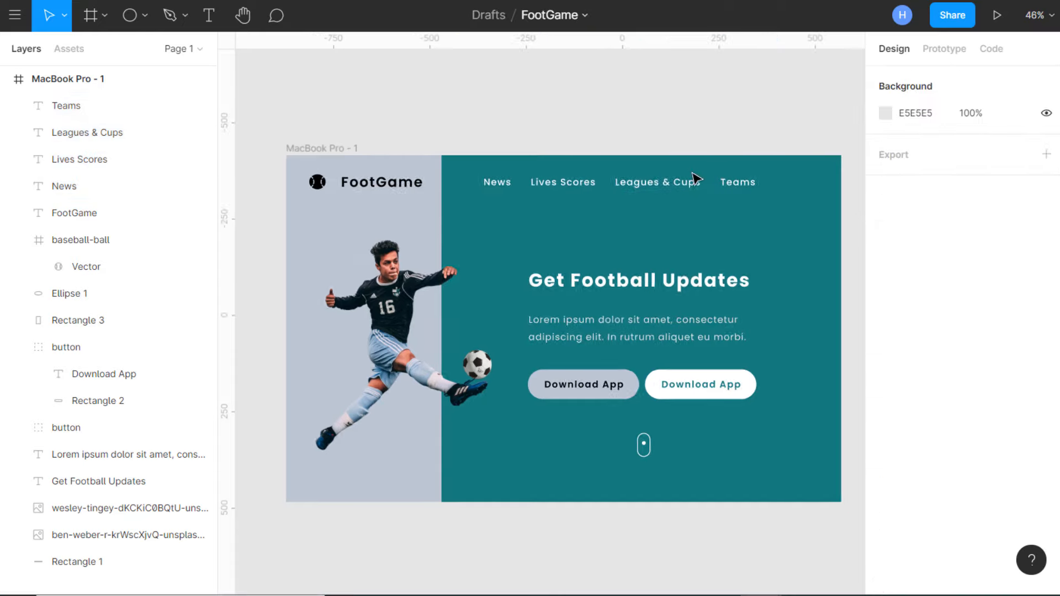
# - Draw an ellipse about 258 × 233 low in the teal area and move it to X 494, Y 534
pyautogui.scroll(-1, 615, 240)
pyautogui.scroll(-1, 617, 242)
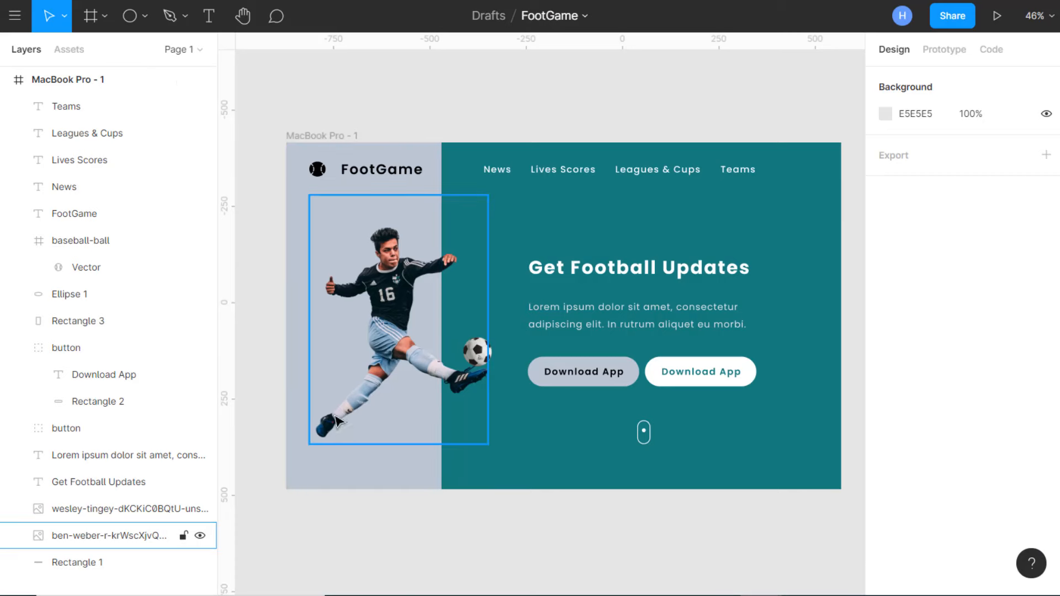
pyautogui.click(130, 16)
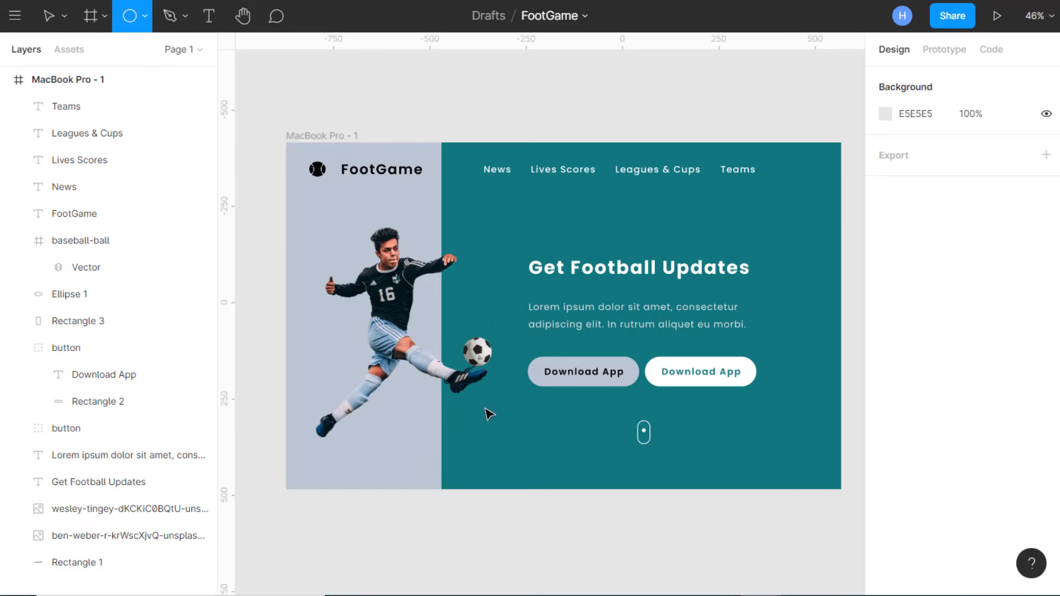
pyautogui.moveTo(484, 406)
pyautogui.mouseDown()
pyautogui.moveTo(565, 496)
pyautogui.moveTo(584, 500)
pyautogui.mouseUp()
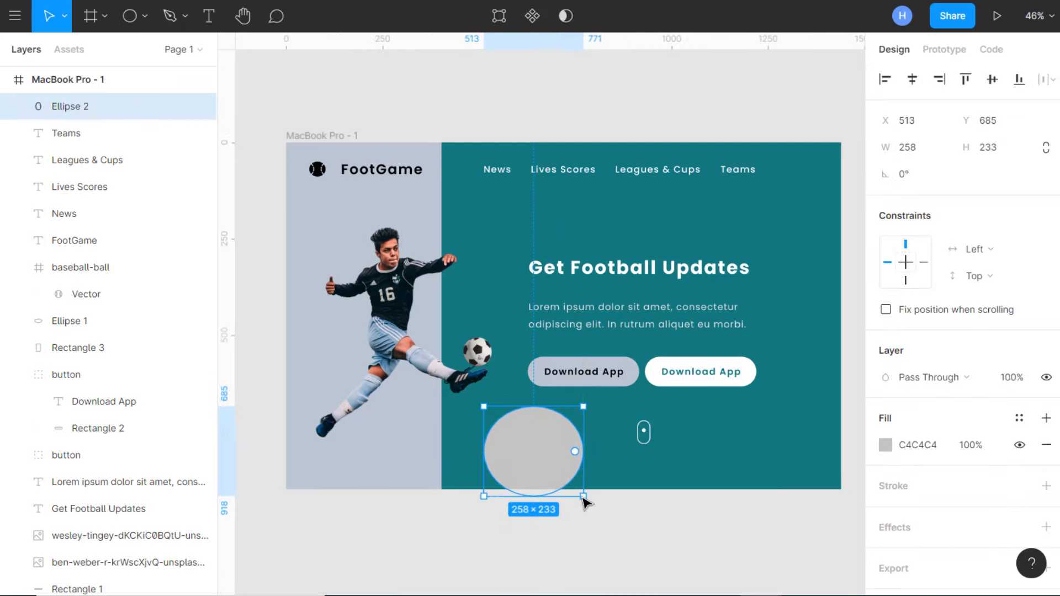
pyautogui.moveTo(544, 462); pyautogui.dragTo(537, 404)
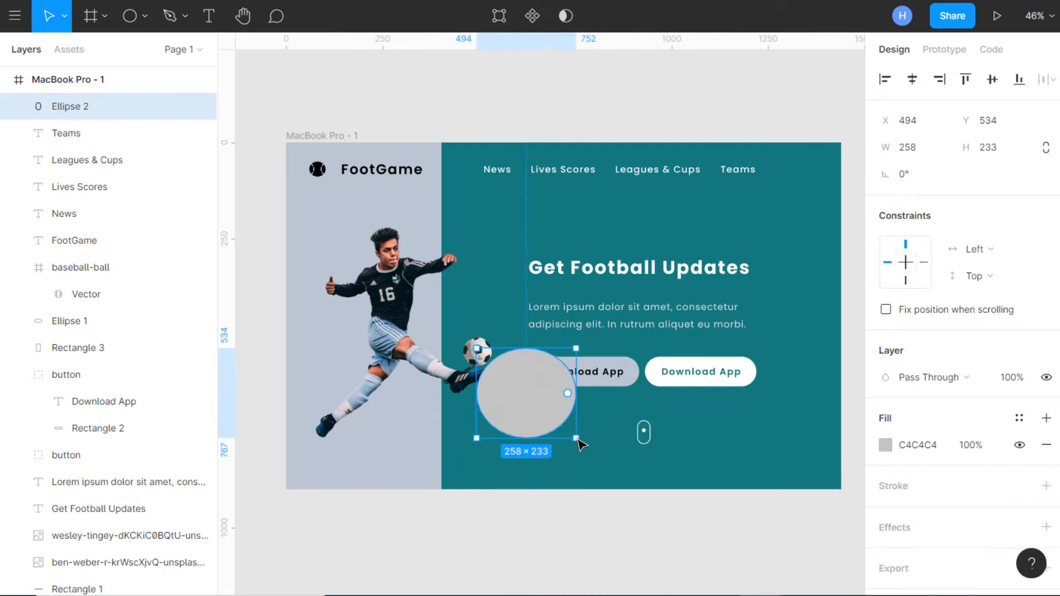
# - Set the new ellipse's height and width to 300 each to make it a circle
pyautogui.click(999, 147)
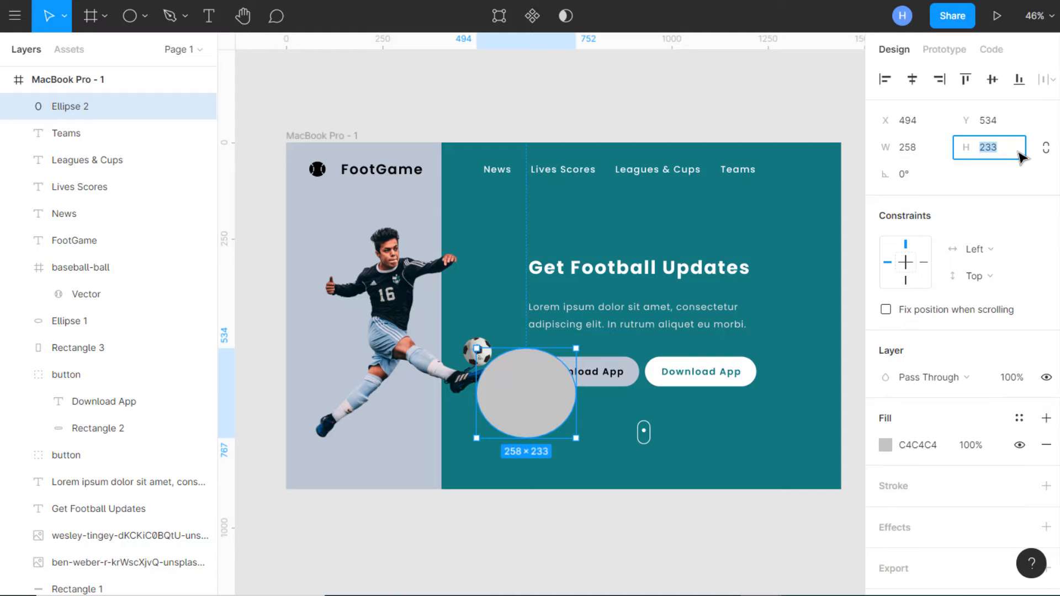
pyautogui.write('300')
pyautogui.click(937, 155)
pyautogui.write('300')
pyautogui.press('Return')
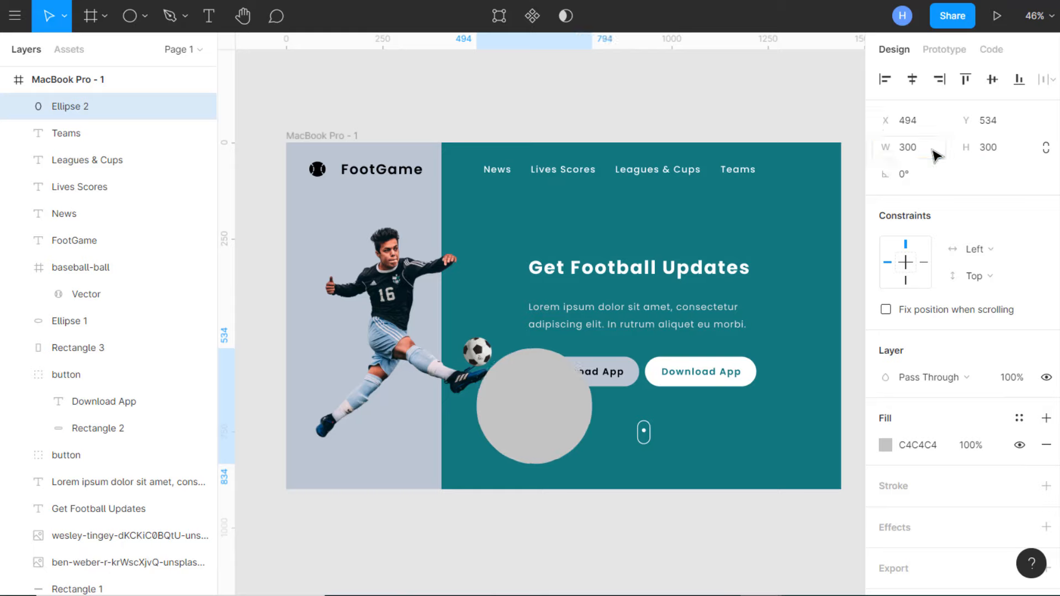
# - Fill the circle with the teal document color 1B817F and set the fill opacity to 40%
pyautogui.click(886, 445)
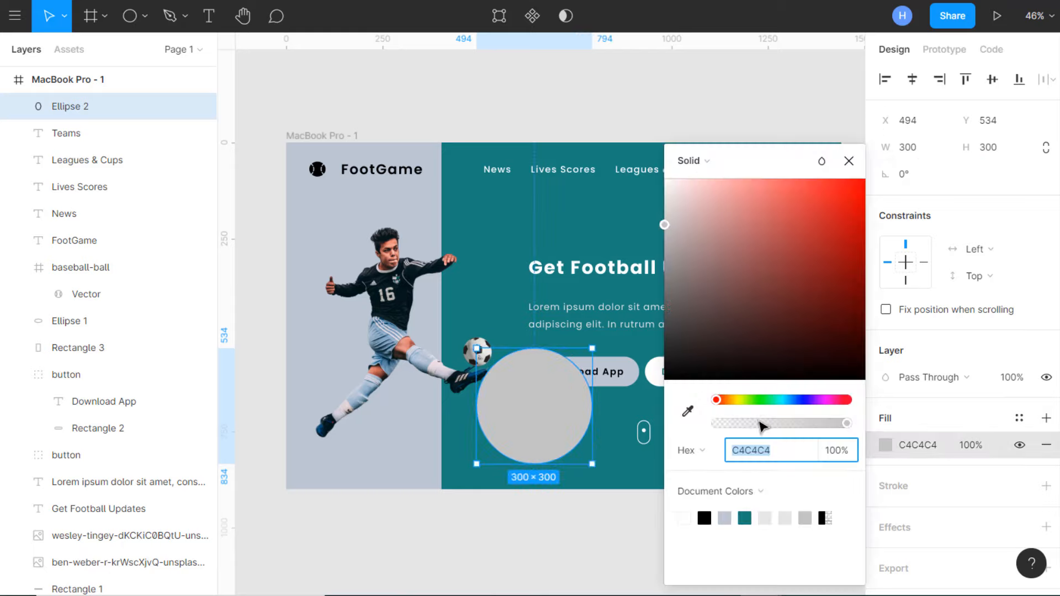
pyautogui.click(688, 412)
pyautogui.click(744, 518)
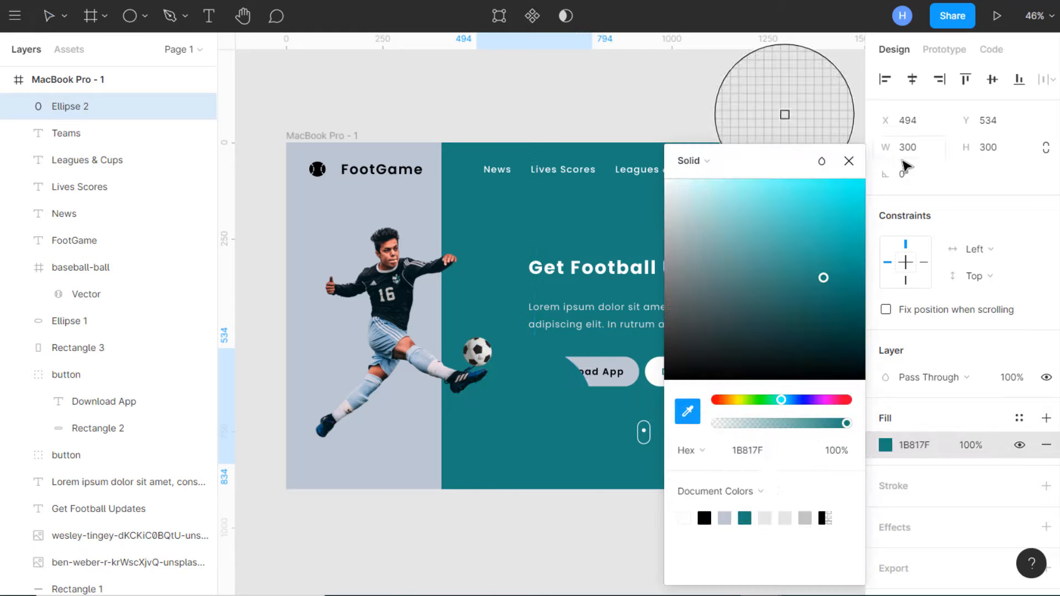
pyautogui.click(848, 160)
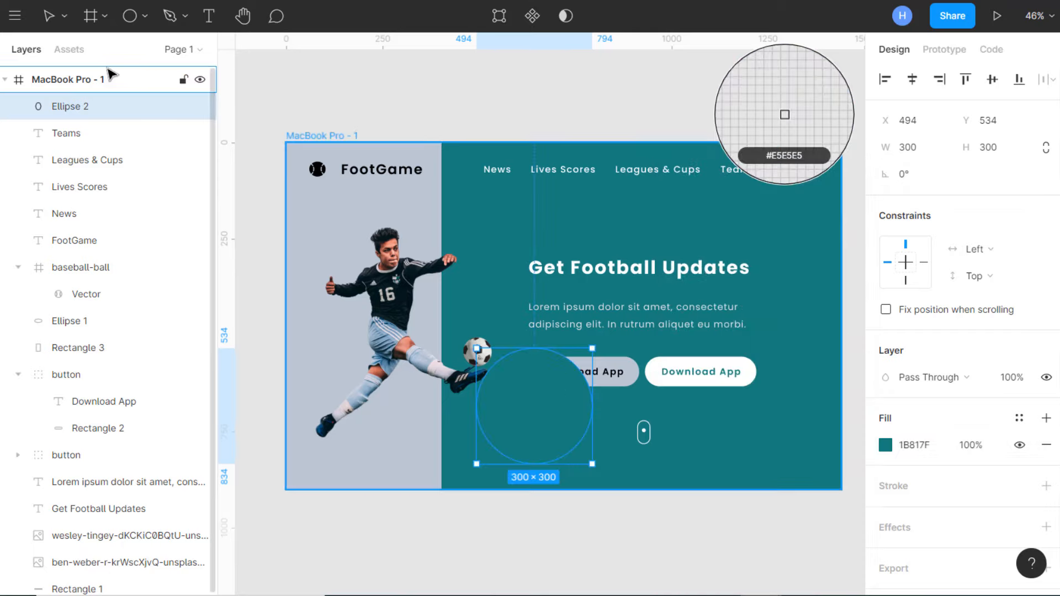
pyautogui.click(49, 16)
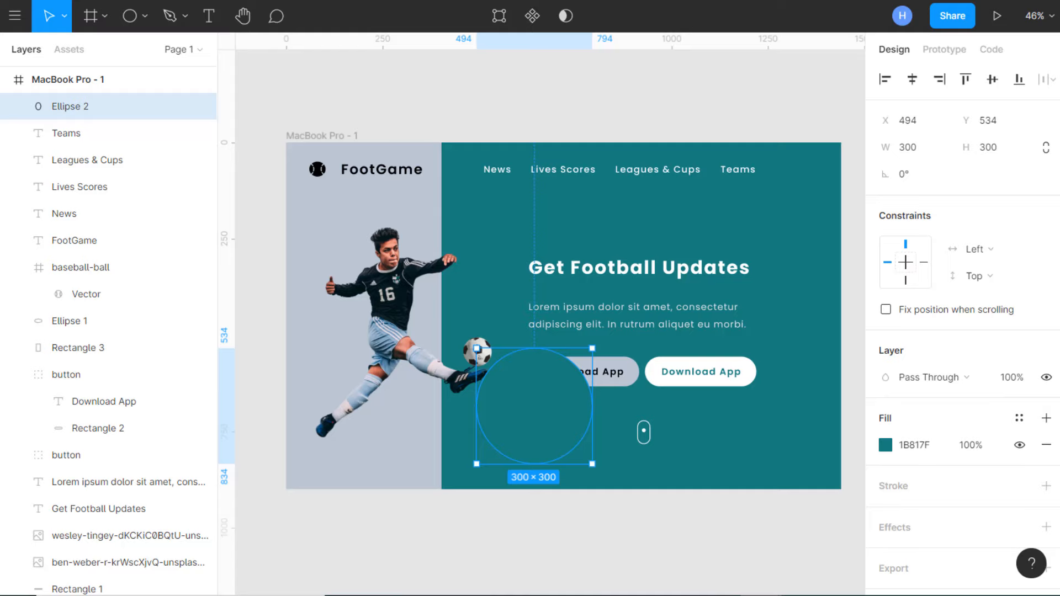
pyautogui.click(977, 445)
pyautogui.write('40')
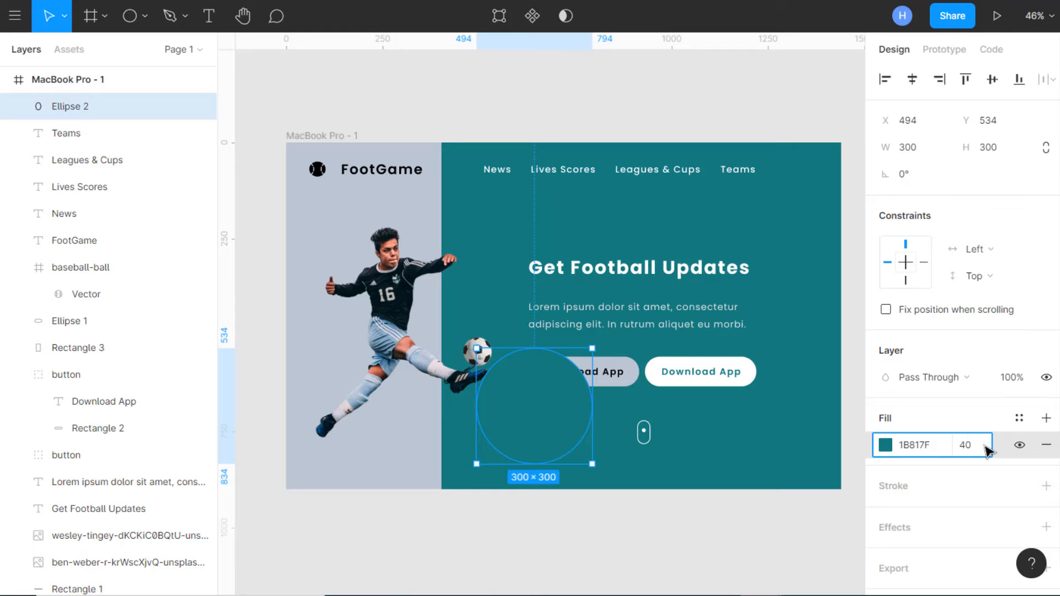
pyautogui.press('Return')
# - Move the circle to X -99, Y 662 over the frame's lower-left corner and place its layer behind the player image, directly above Rectangle 1
pyautogui.moveTo(541, 409); pyautogui.dragTo(315, 463)
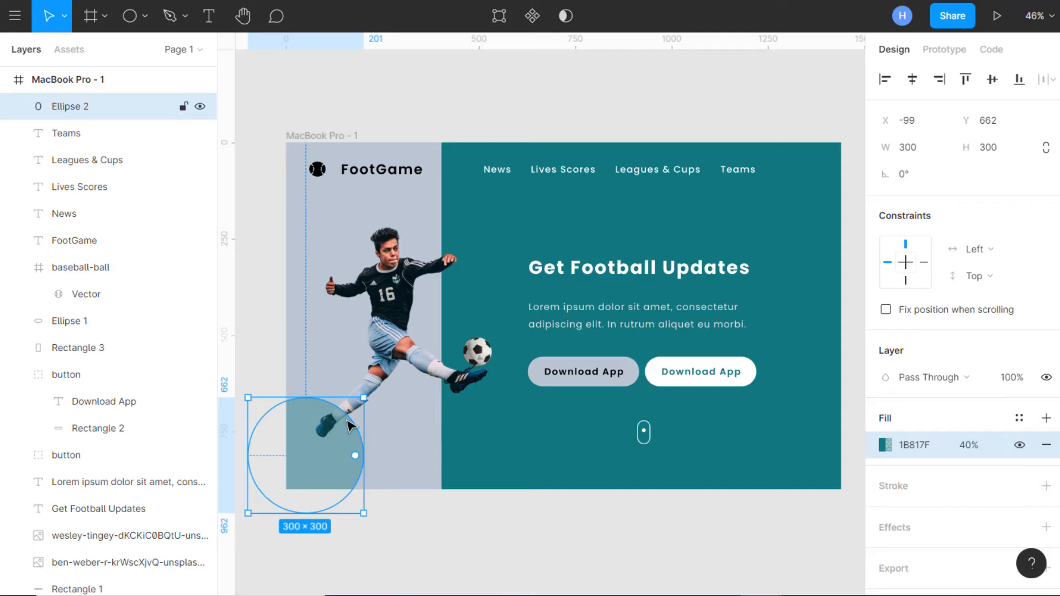
pyautogui.click(386, 312)
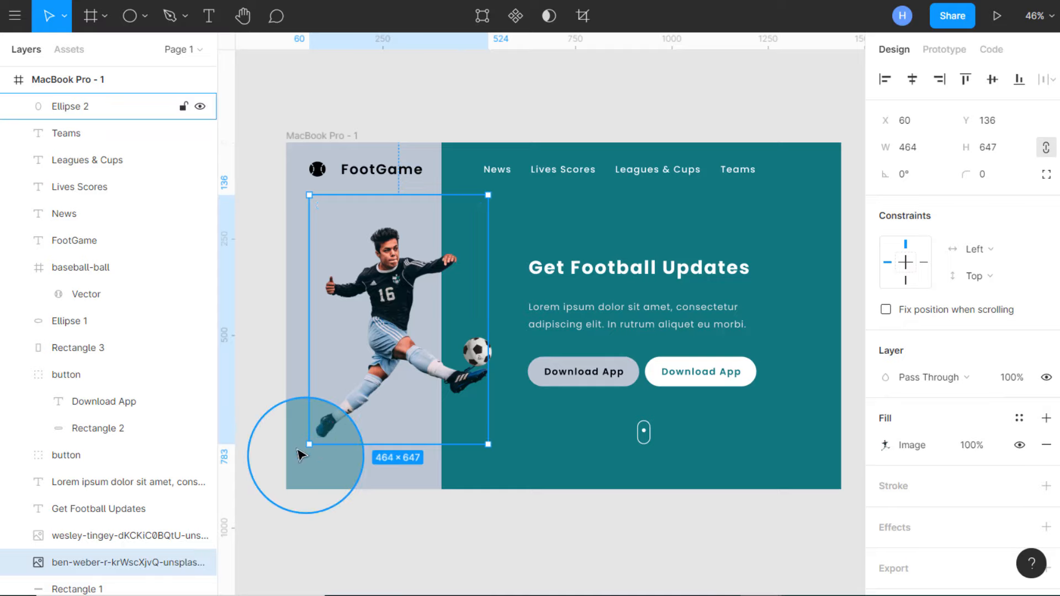
pyautogui.click(330, 475)
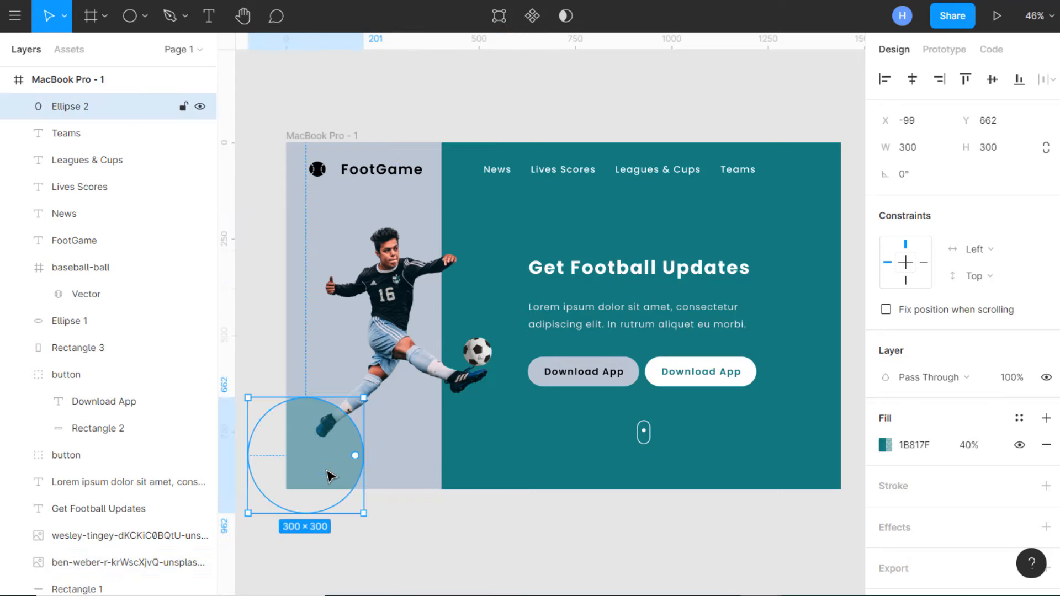
pyautogui.hotkey('ctrl', '[')
pyautogui.hotkey('ctrl', '[')
pyautogui.hotkey('ctrl', '[')
pyautogui.hotkey('ctrl', ']')
pyautogui.hotkey('ctrl', ']')
pyautogui.hotkey('ctrl', ']')
pyautogui.moveTo(91, 594)
pyautogui.mouseDown()
pyautogui.moveTo(96, 543)
pyautogui.moveTo(107, 584)
pyautogui.mouseUp()
pyautogui.click(391, 518)
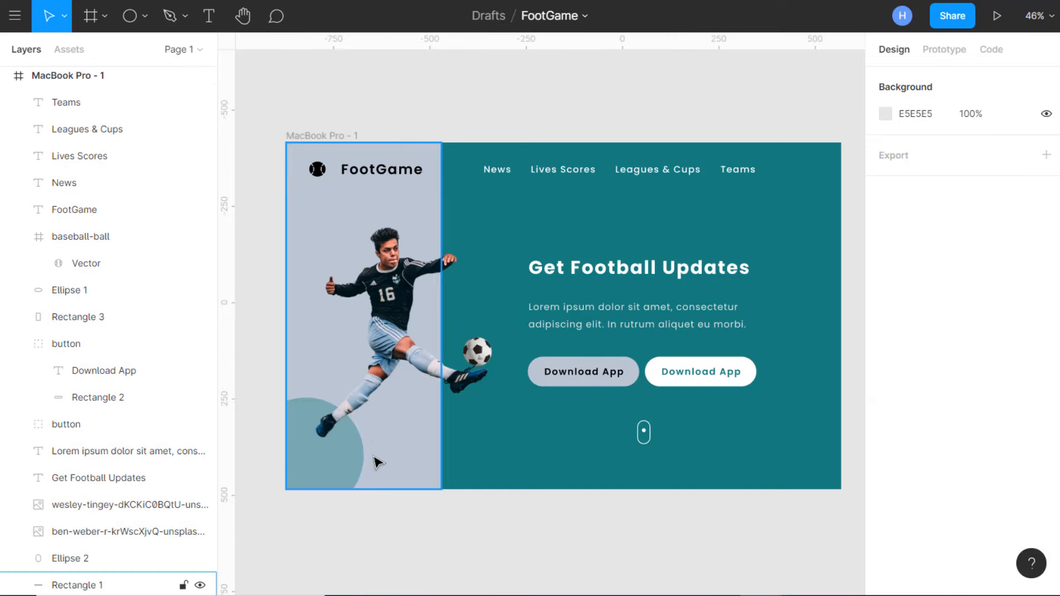
pyautogui.click(368, 406)
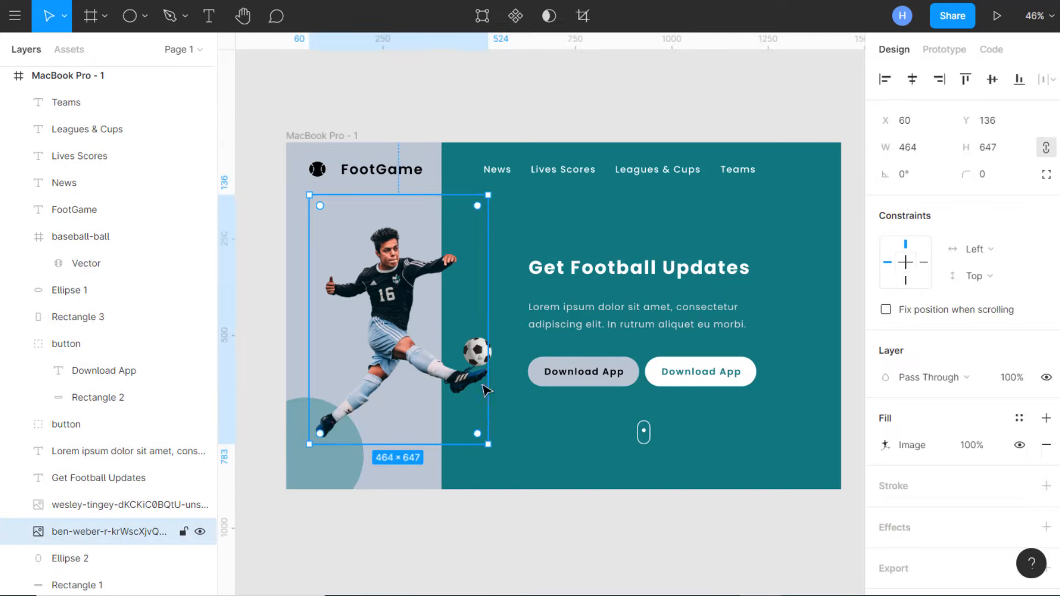
# - Draw a horizontal line about 371 long in the teal area, between the navigation links and the heading
pyautogui.scroll(-1, 451, 345)
pyautogui.click(633, 116)
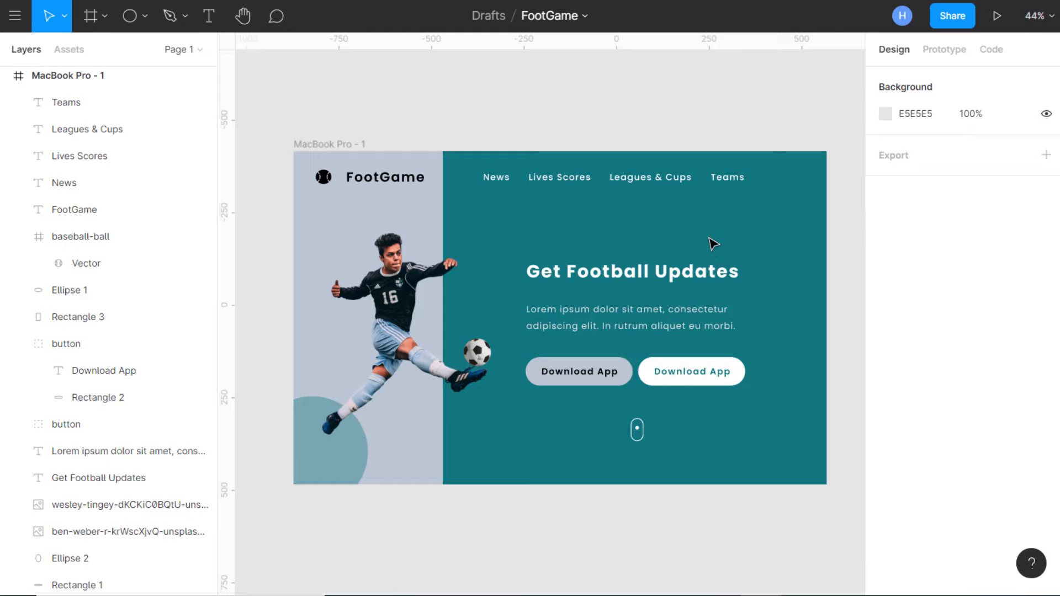
pyautogui.click(141, 24)
pyautogui.click(131, 72)
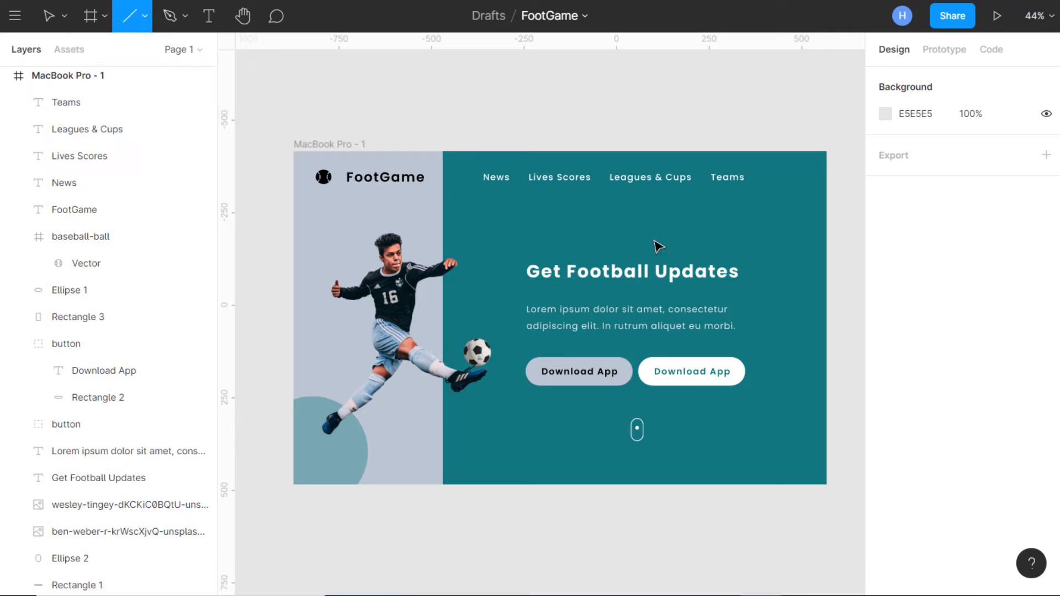
pyautogui.moveTo(628, 217); pyautogui.dragTo(769, 224)
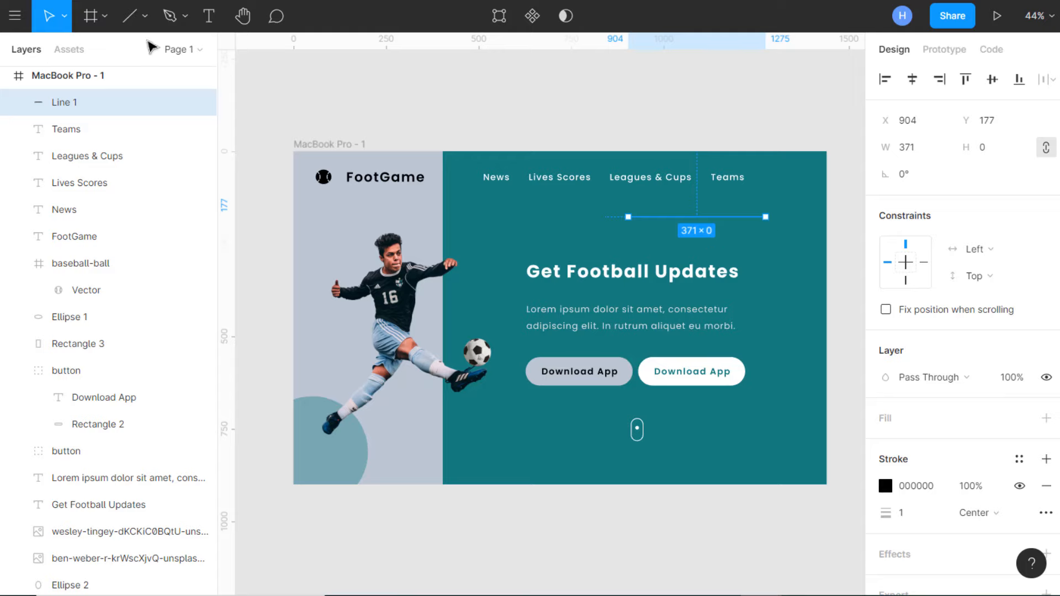
# - Edit the line as a vector and add three roughly evenly spaced points between its endpoints
pyautogui.click(500, 18)
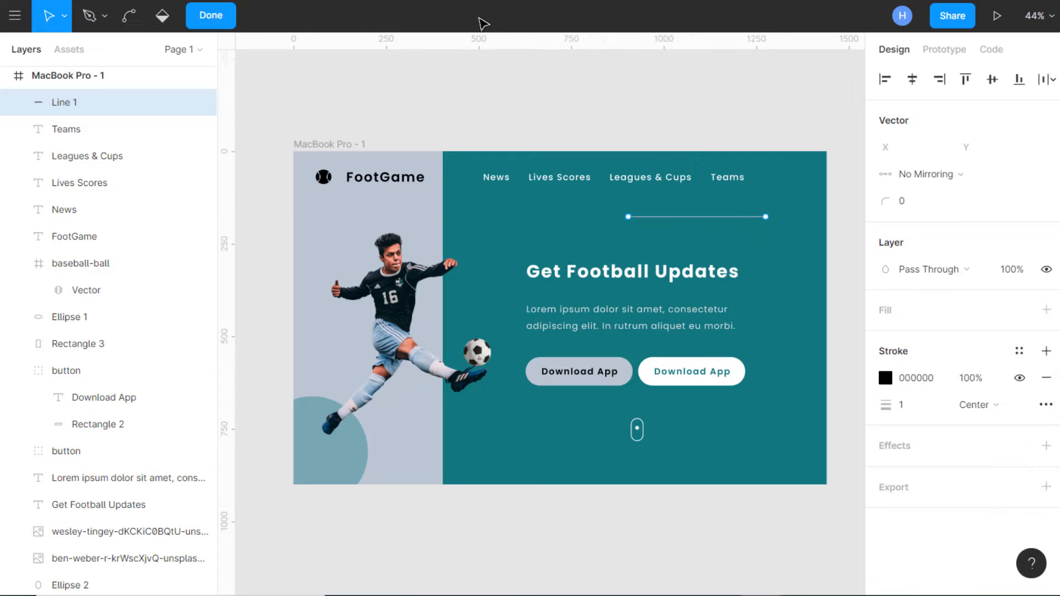
pyautogui.click(93, 18)
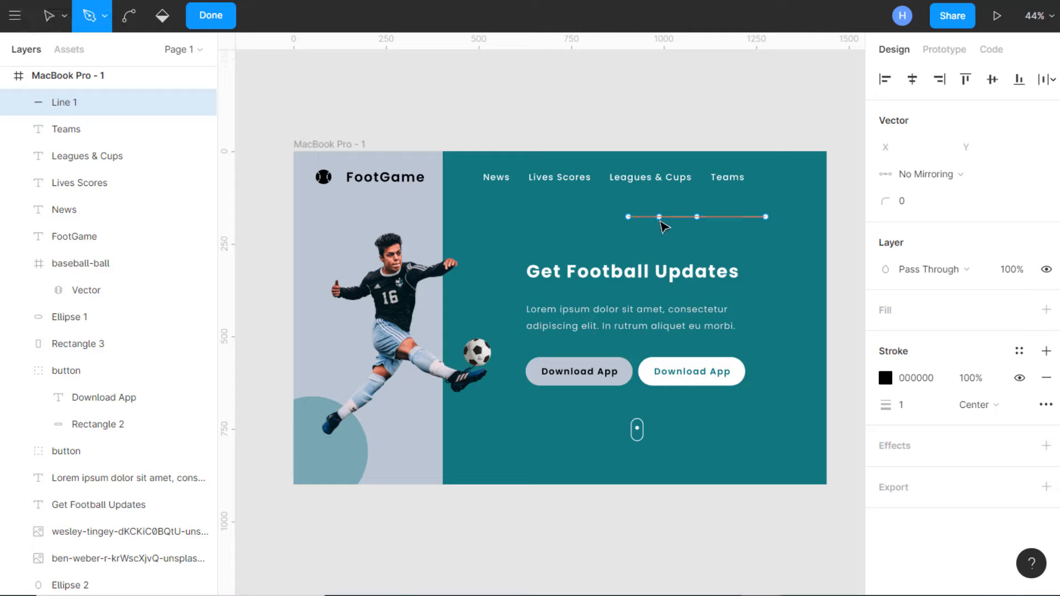
pyautogui.click(659, 217)
pyautogui.click(696, 216)
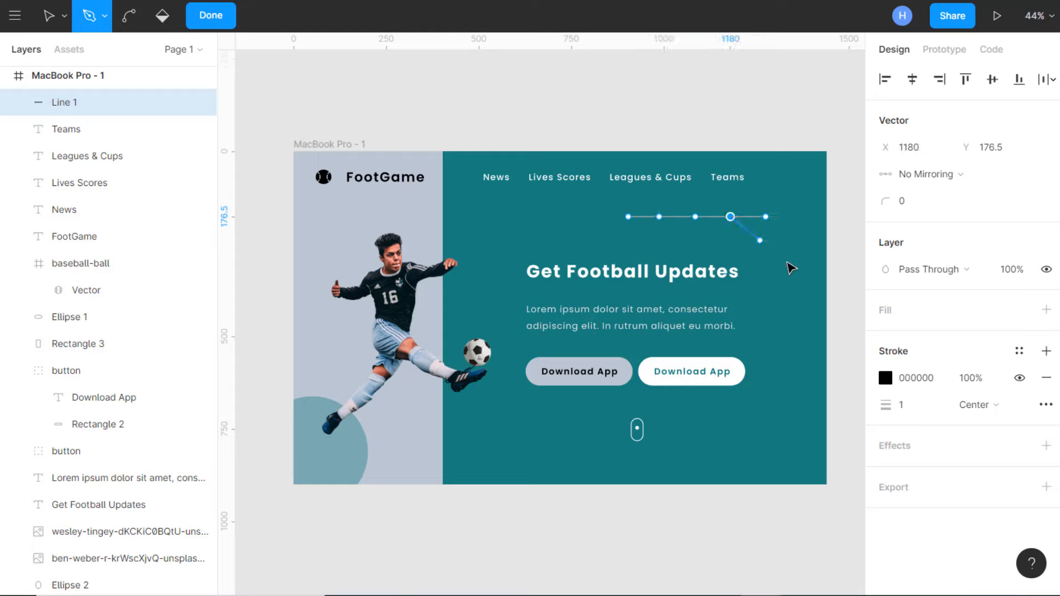
pyautogui.press('Escape')
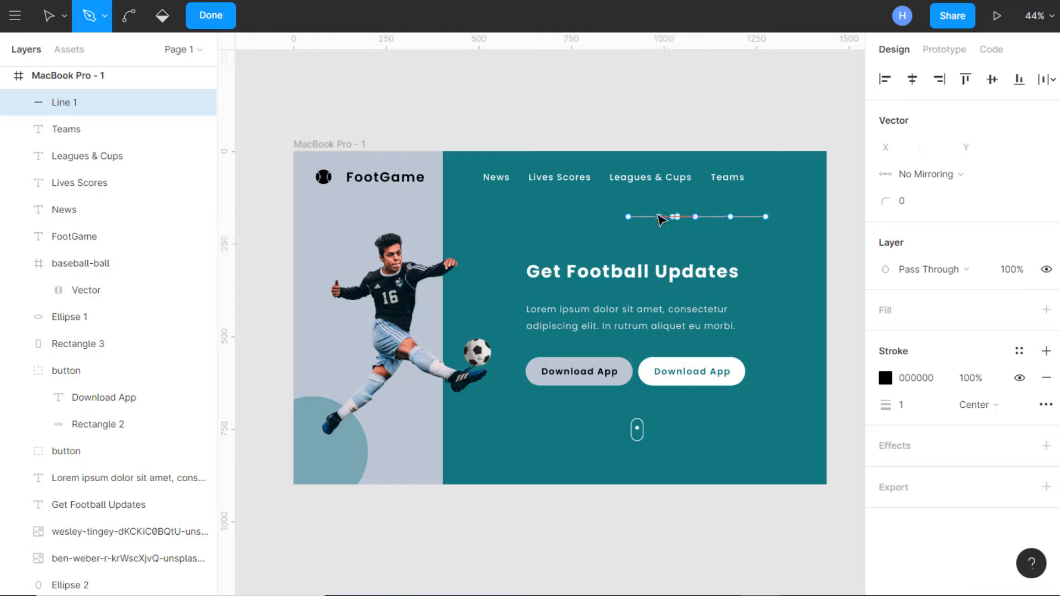
# - Bend the line's segments alternately down and up into a wave about 53 high and finish vector editing
pyautogui.click(134, 22)
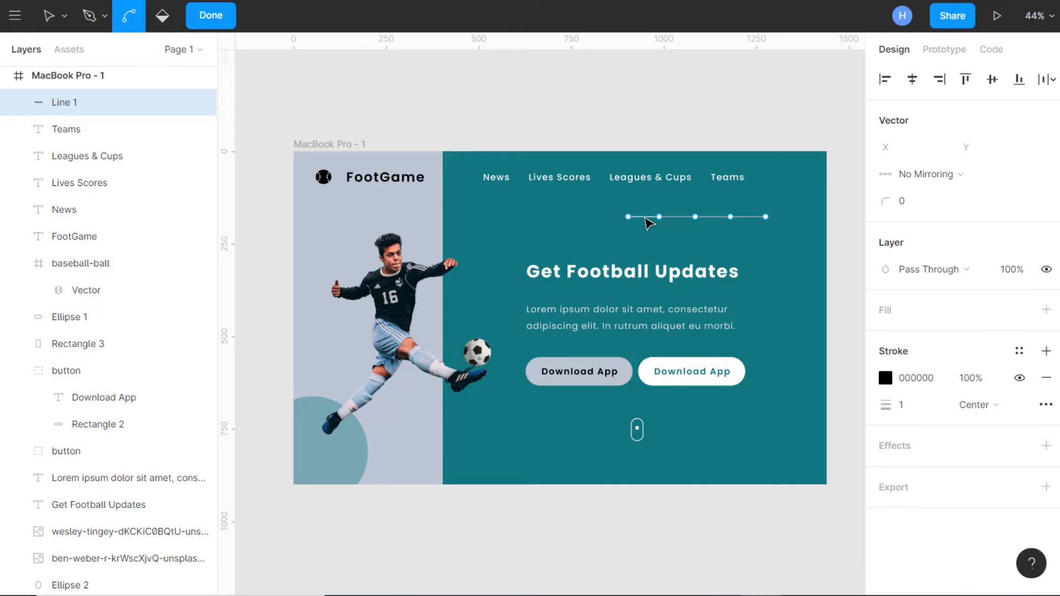
pyautogui.moveTo(645, 217); pyautogui.dragTo(747, 203)
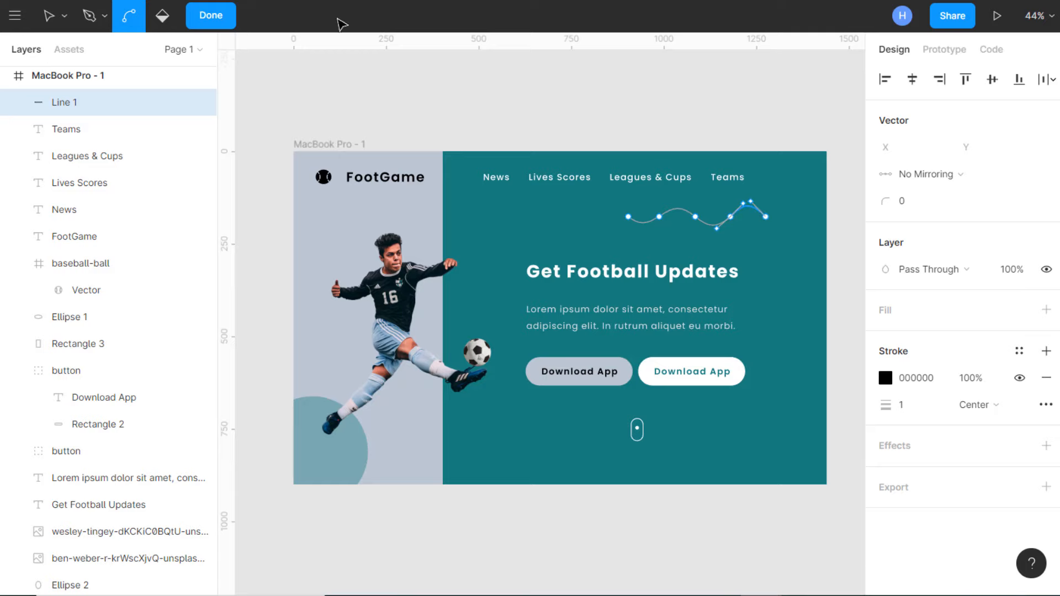
pyautogui.click(211, 16)
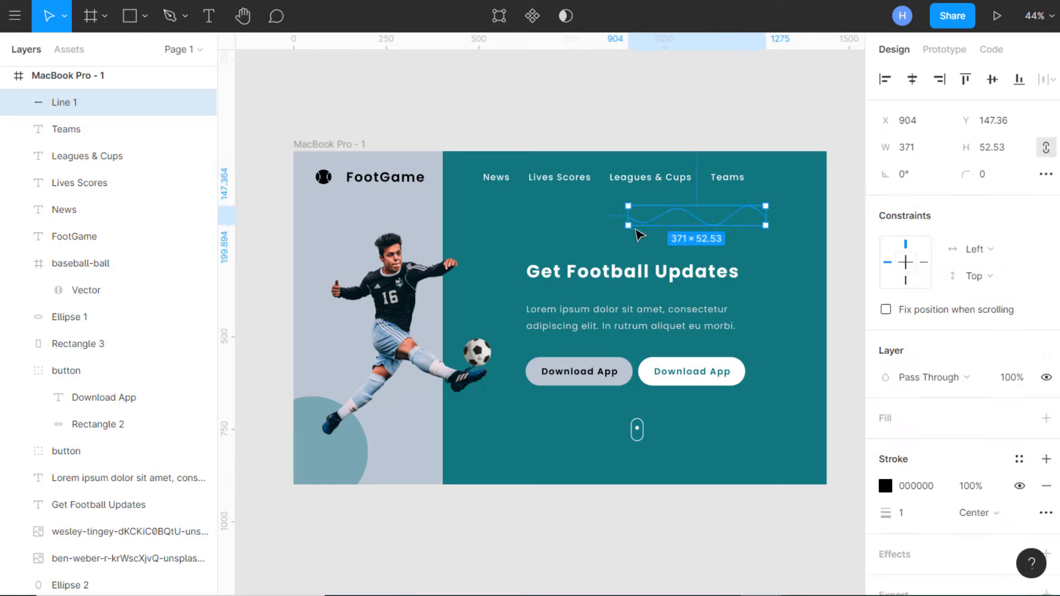
# - Change the wavy line's stroke color to white FFFFFF
pyautogui.scroll(-1, 950, 452)
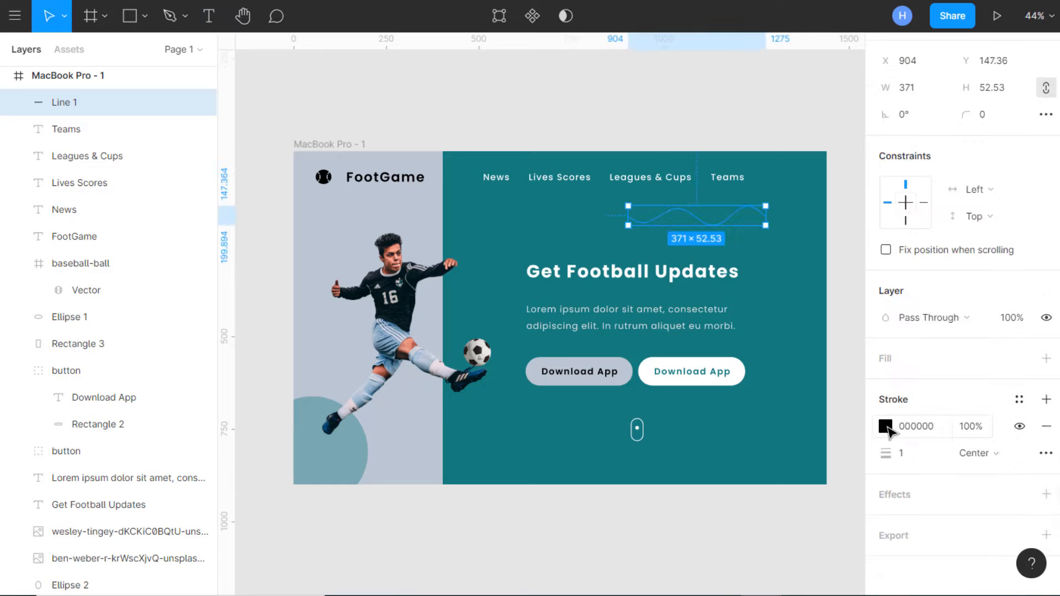
pyautogui.click(885, 426)
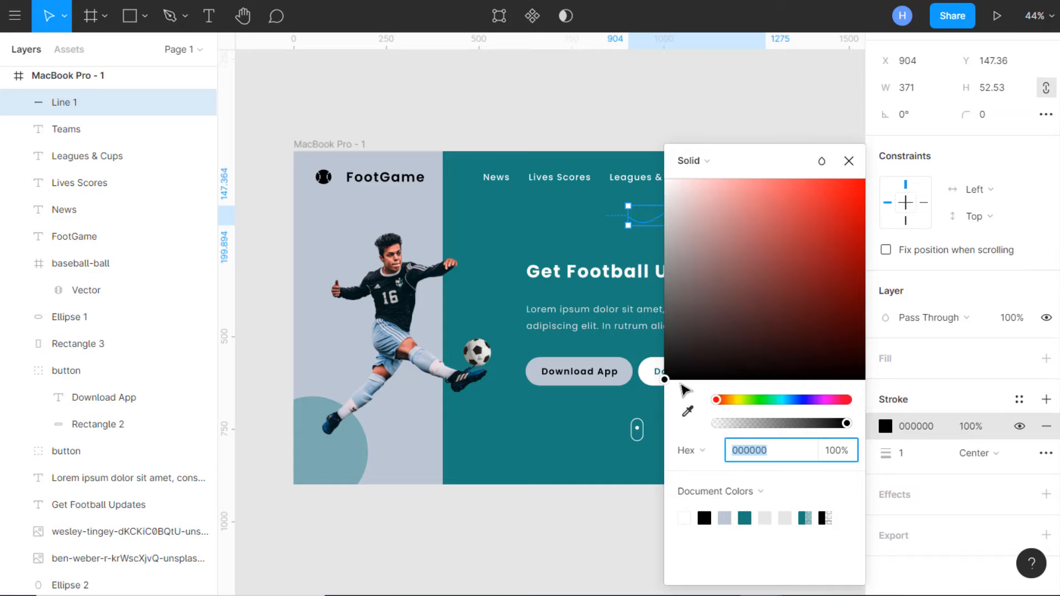
pyautogui.moveTo(669, 377); pyautogui.dragTo(632, 149)
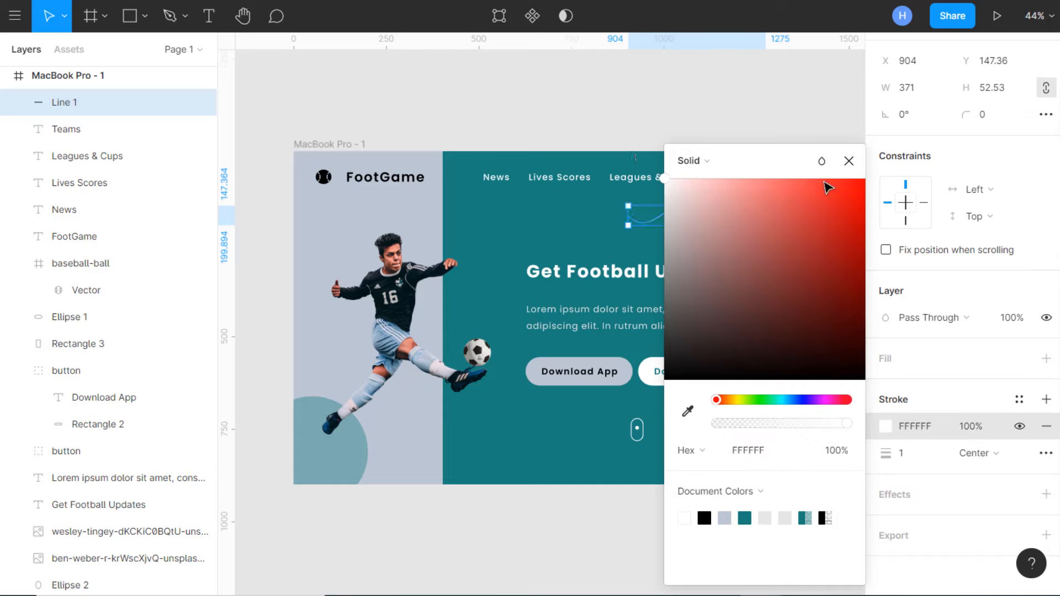
pyautogui.click(854, 166)
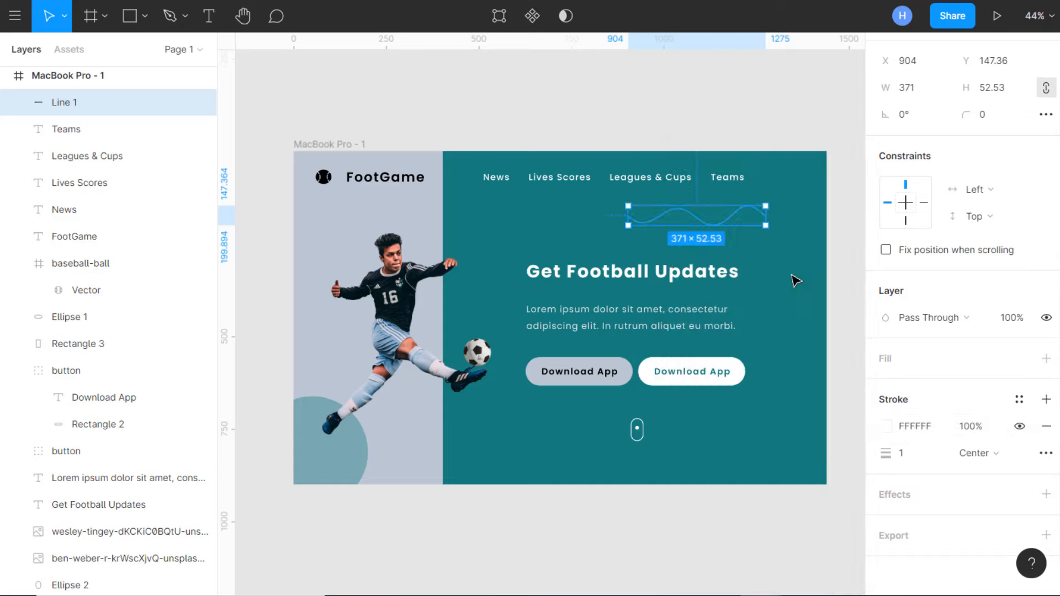
pyautogui.click(843, 268)
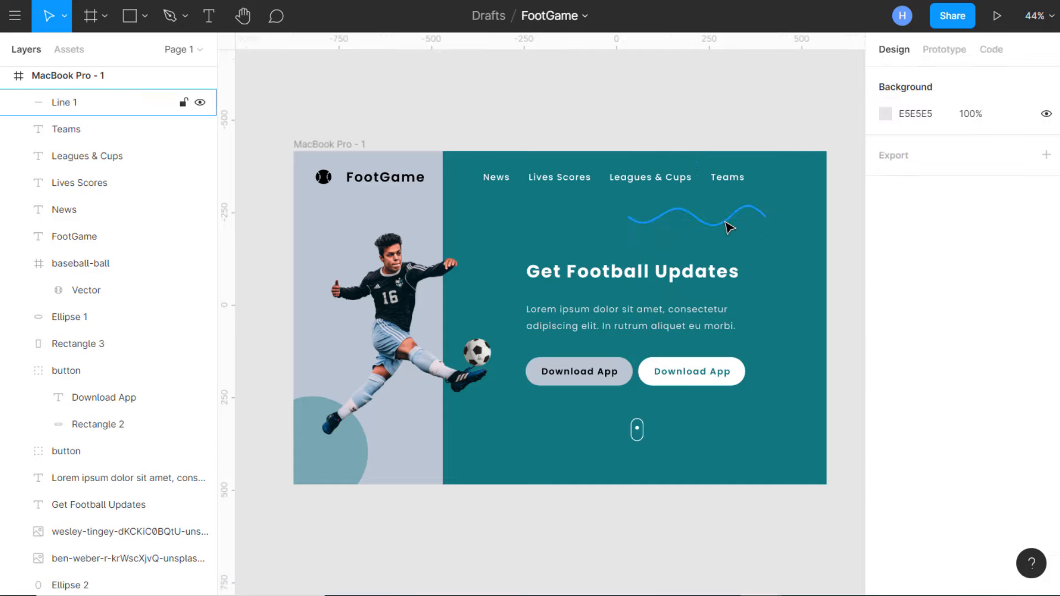
# - Set the wavy line's stroke opacity to 40%
pyautogui.click(729, 226)
pyautogui.scroll(-2, 963, 411)
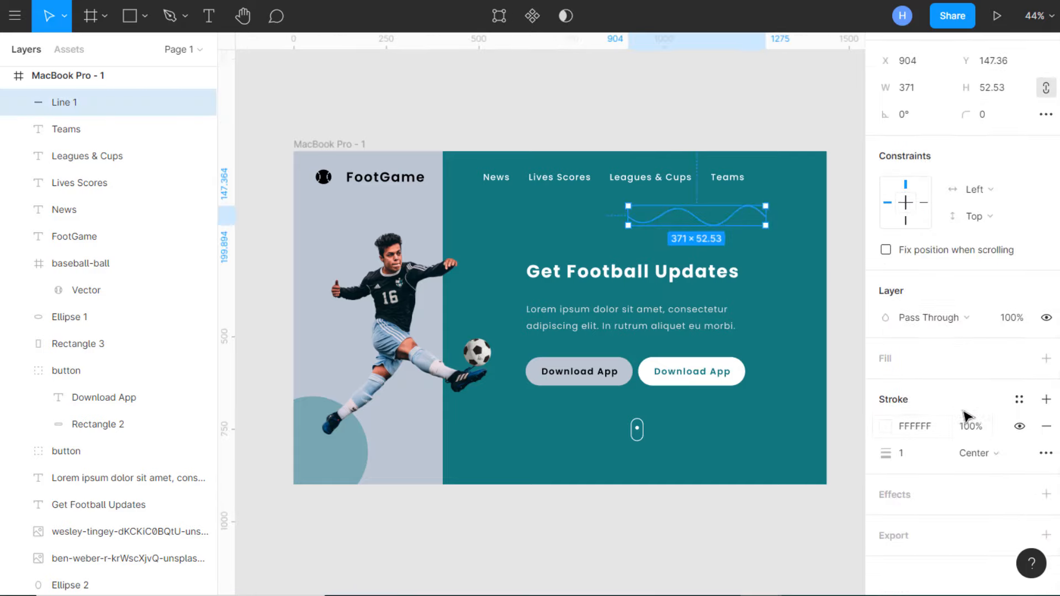
pyautogui.click(985, 435)
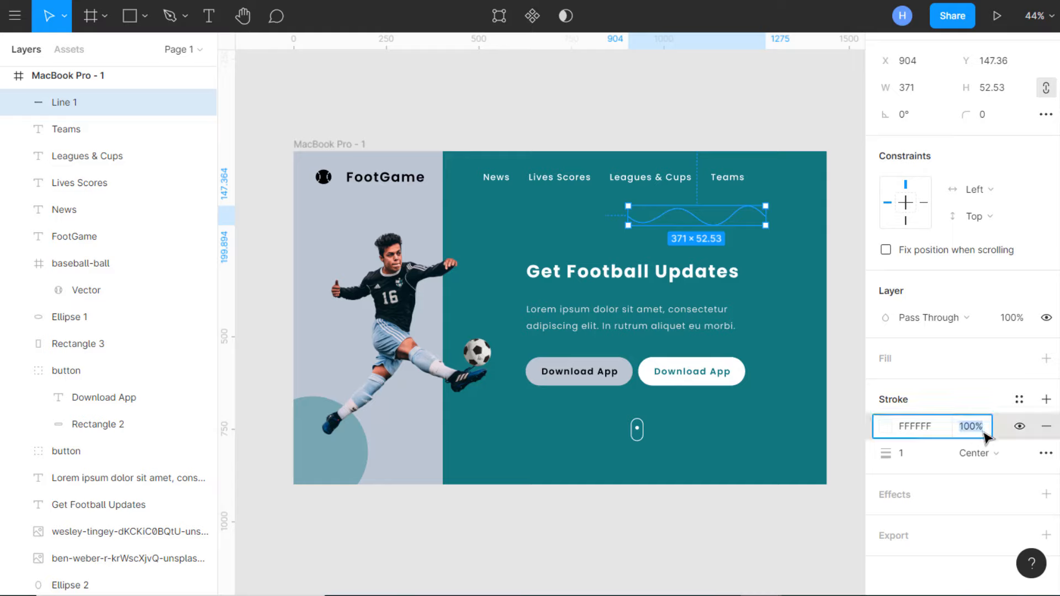
pyautogui.write('40')
pyautogui.press('Return')
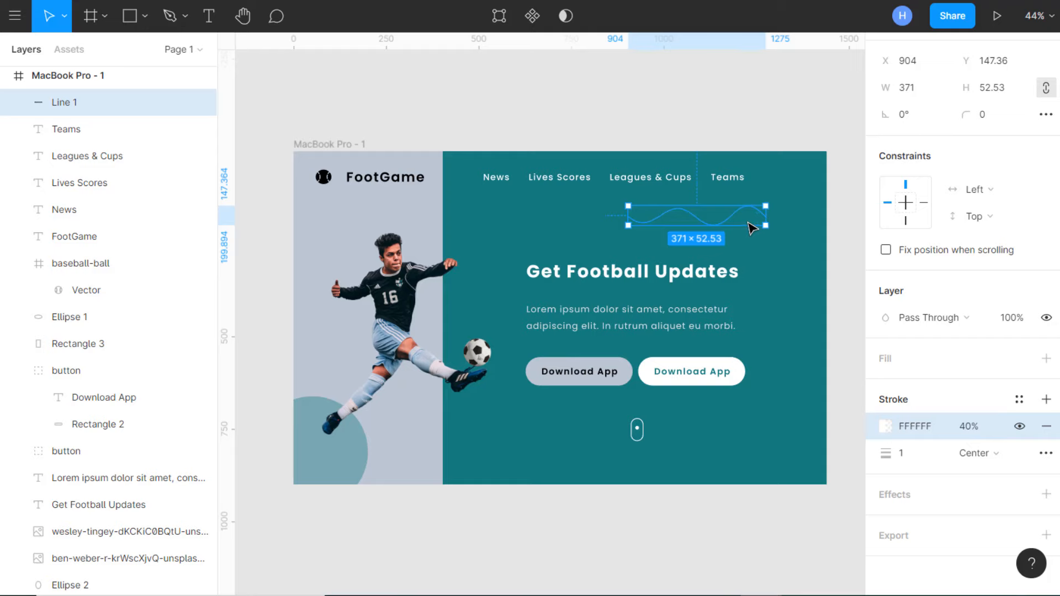
# - Duplicate the wavy line downward into a stack of five closely spaced lines, the lowest at Y 201
pyautogui.scroll(3, 731, 192)
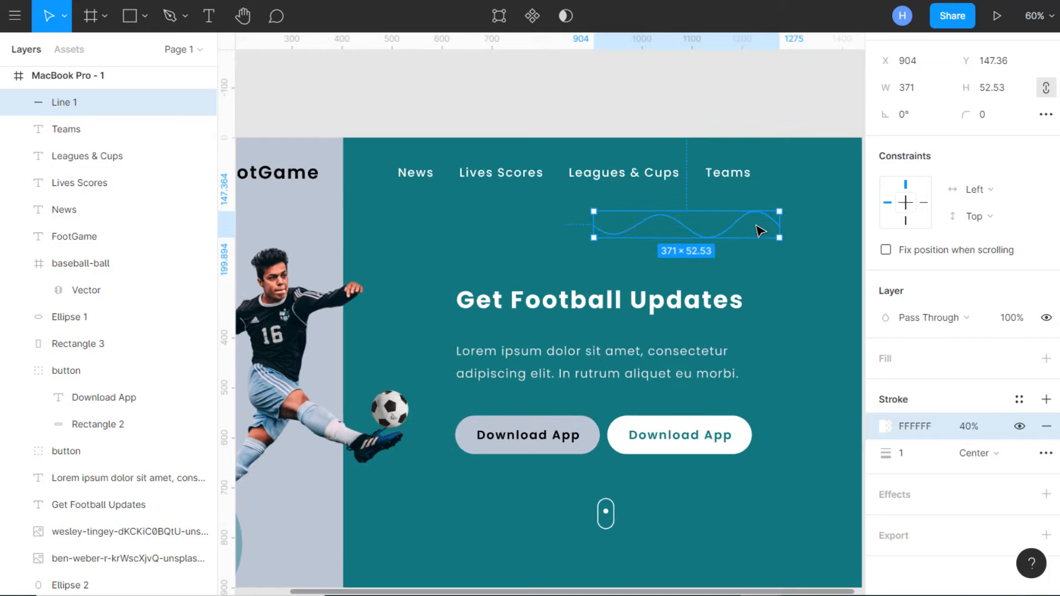
pyautogui.moveTo(761, 233); pyautogui.dragTo(761, 257)
pyautogui.scroll(-1, 734, 241)
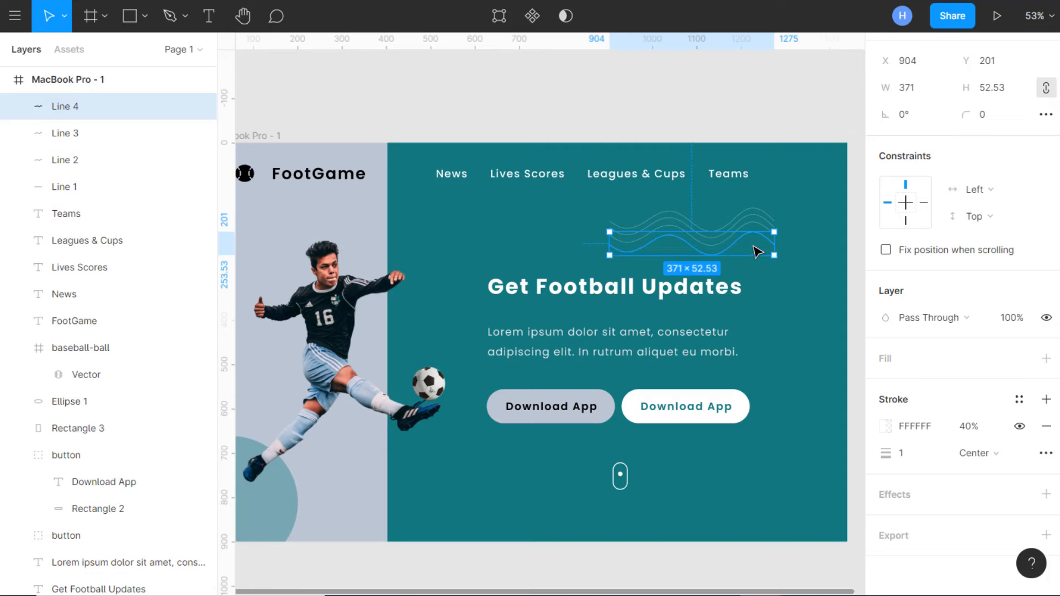
pyautogui.scroll(4, 760, 239)
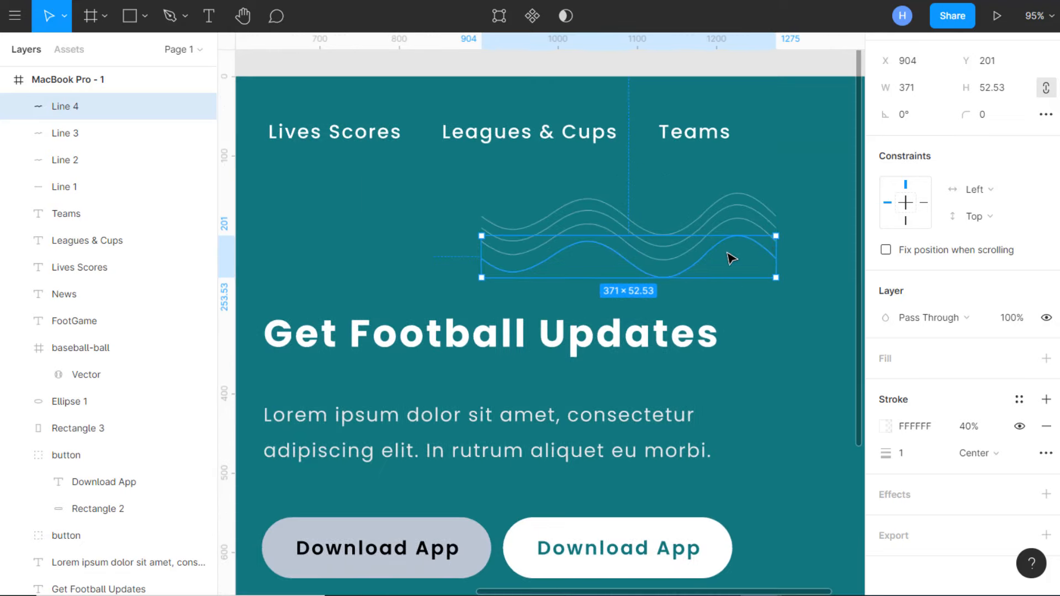
pyautogui.moveTo(748, 265); pyautogui.dragTo(750, 257)
pyautogui.click(744, 239)
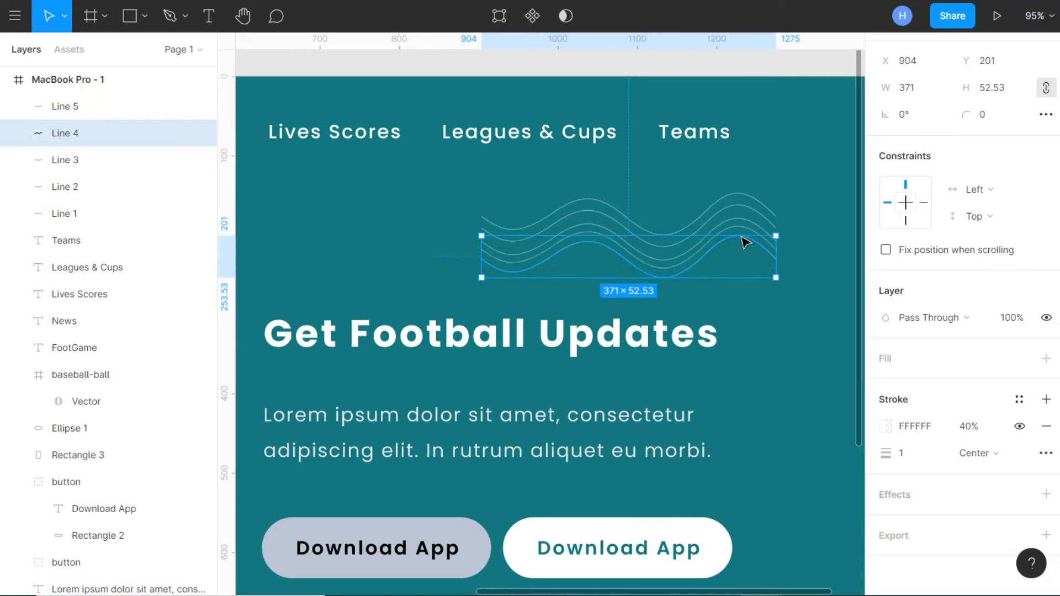
pyautogui.click(747, 232)
pyautogui.click(747, 226)
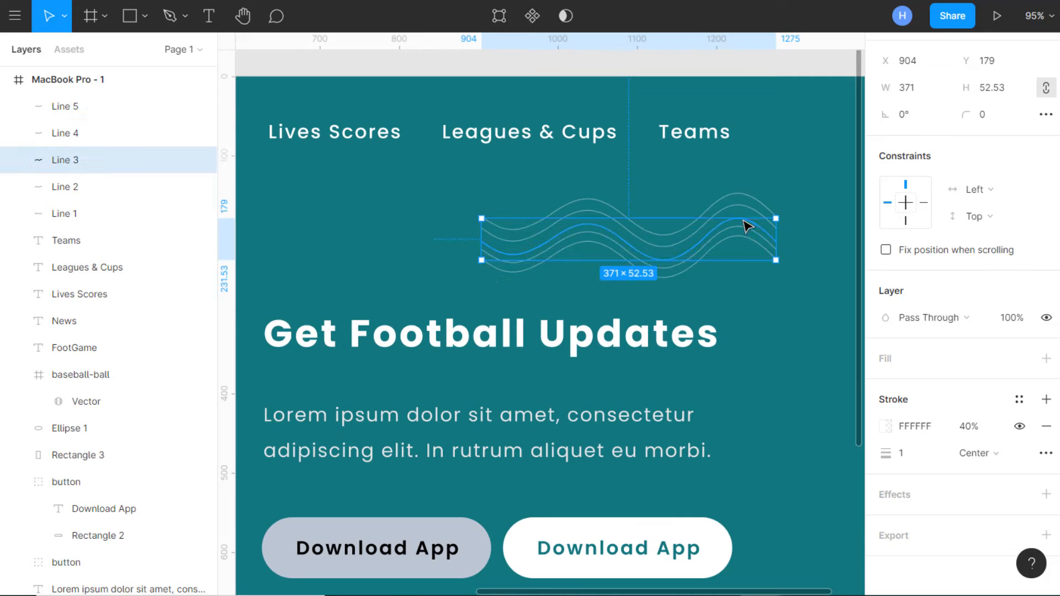
# - Select all five wavy lines and apply Distribute Horizontal Spacing to them
pyautogui.click(759, 291)
pyautogui.click(741, 238)
pyautogui.keyDown('shift'); pyautogui.click(741, 228); pyautogui.keyUp('shift')
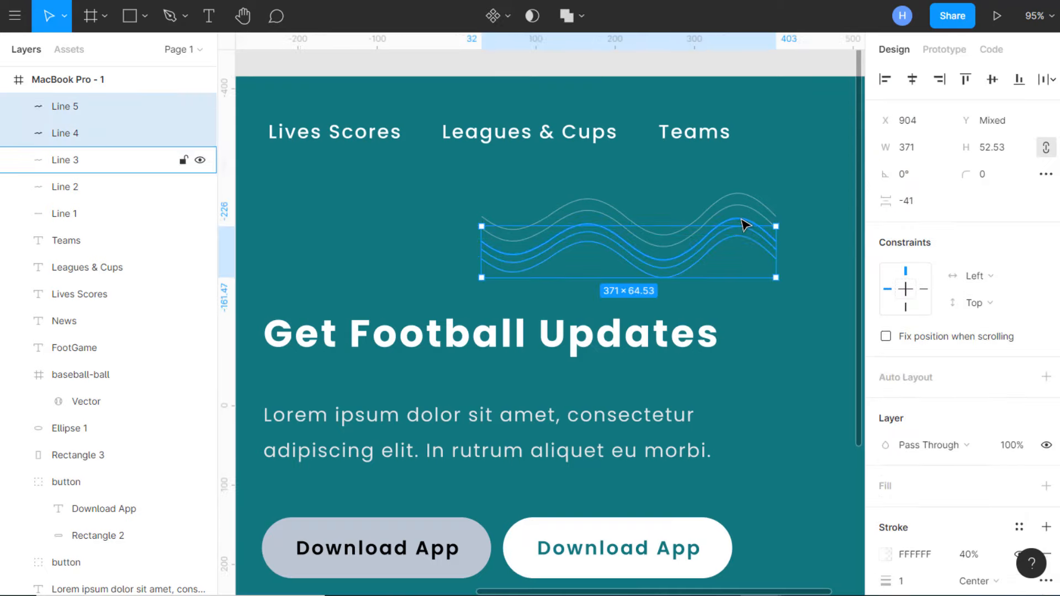
pyautogui.keyDown('shift'); pyautogui.click(744, 221); pyautogui.keyUp('shift')
pyautogui.keyDown('shift'); pyautogui.click(744, 214); pyautogui.keyUp('shift')
pyautogui.keyDown('shift'); pyautogui.click(747, 199); pyautogui.keyUp('shift')
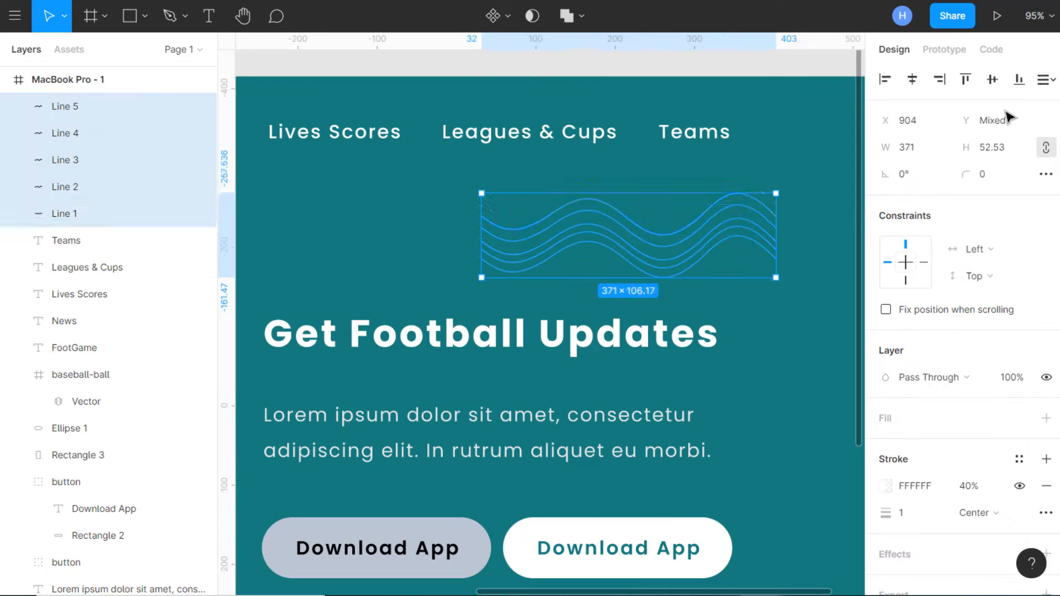
pyautogui.click(1045, 79)
pyautogui.click(973, 165)
pyautogui.click(1045, 78)
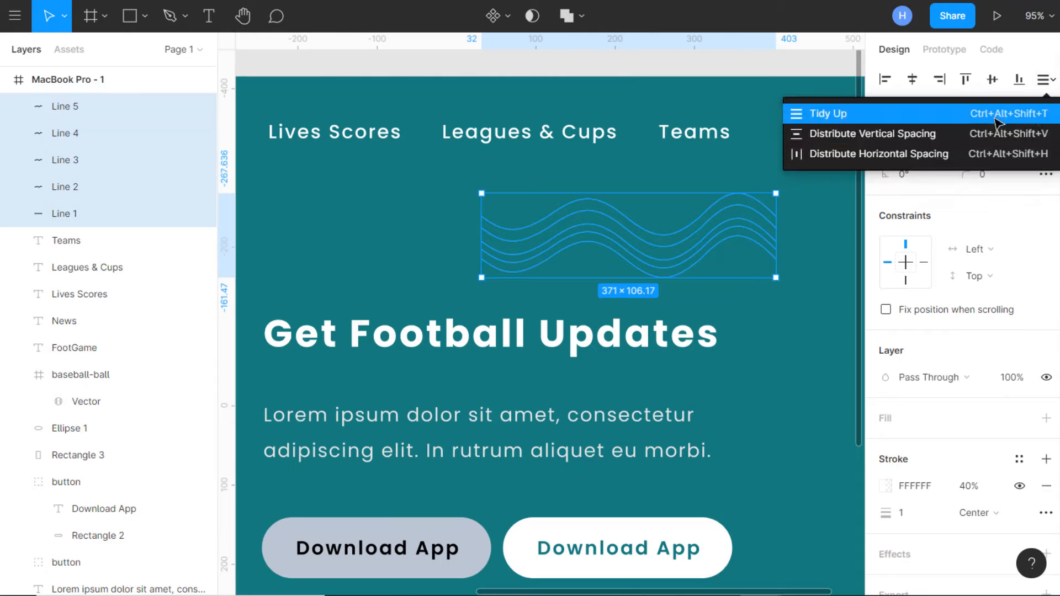
pyautogui.click(919, 156)
# - Group the five wavy lines, scale the group to about 310 × 89 and place it at X 1048, Y 165
pyautogui.hotkey('ctrl', 'g')
pyautogui.scroll(-3, 748, 246)
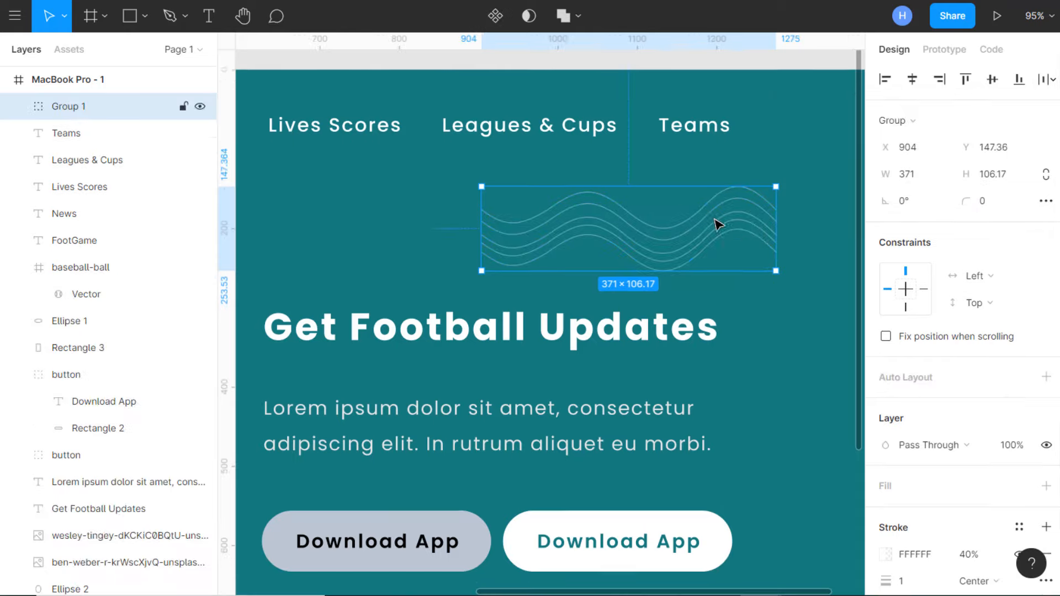
pyautogui.scroll(-3, 769, 306)
pyautogui.scroll(-3, 819, 379)
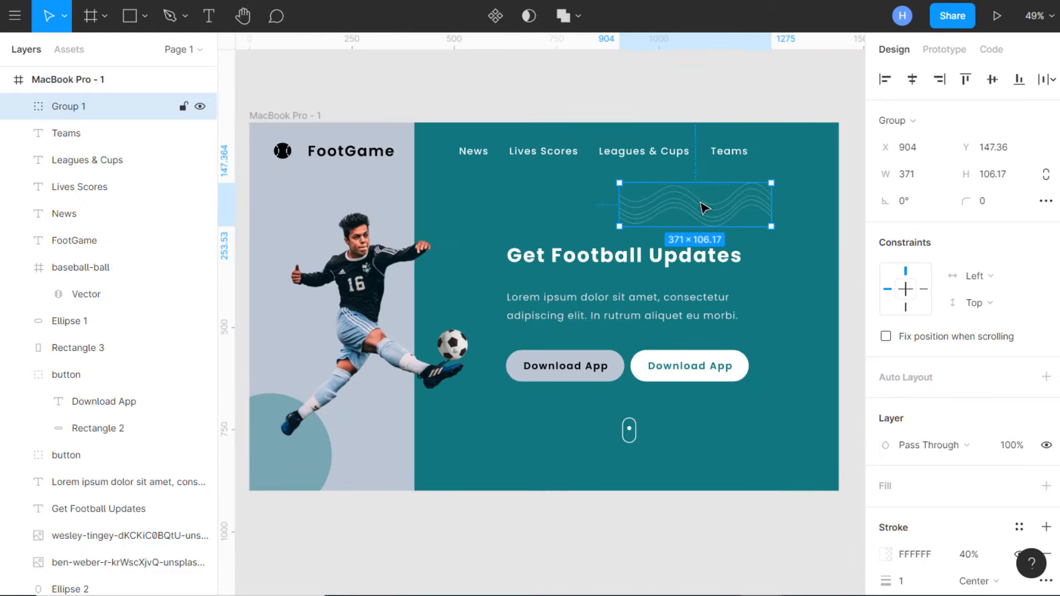
pyautogui.moveTo(703, 209); pyautogui.dragTo(742, 211)
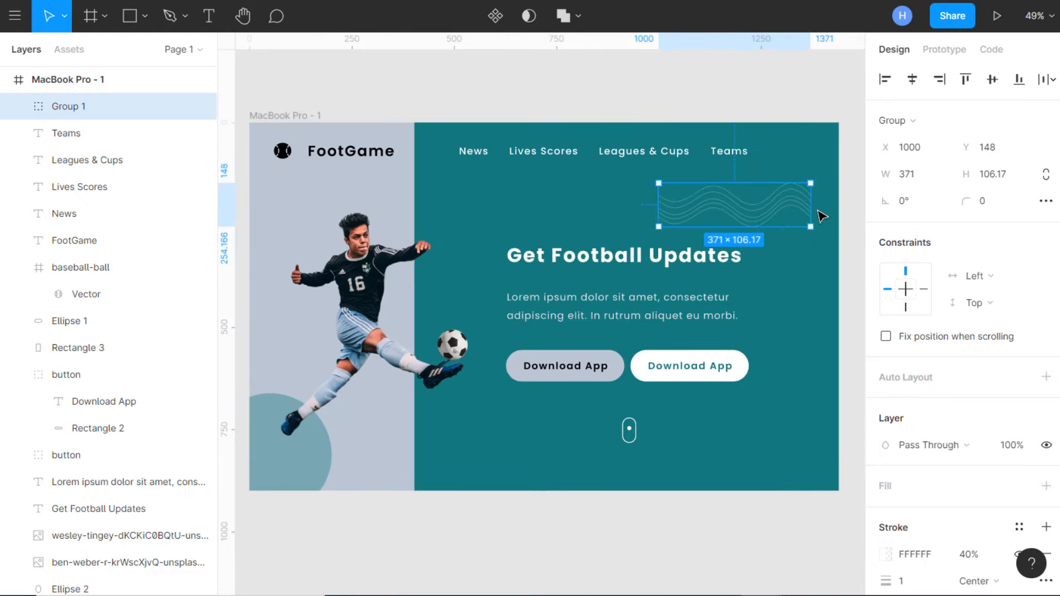
pyautogui.moveTo(810, 226); pyautogui.dragTo(767, 215)
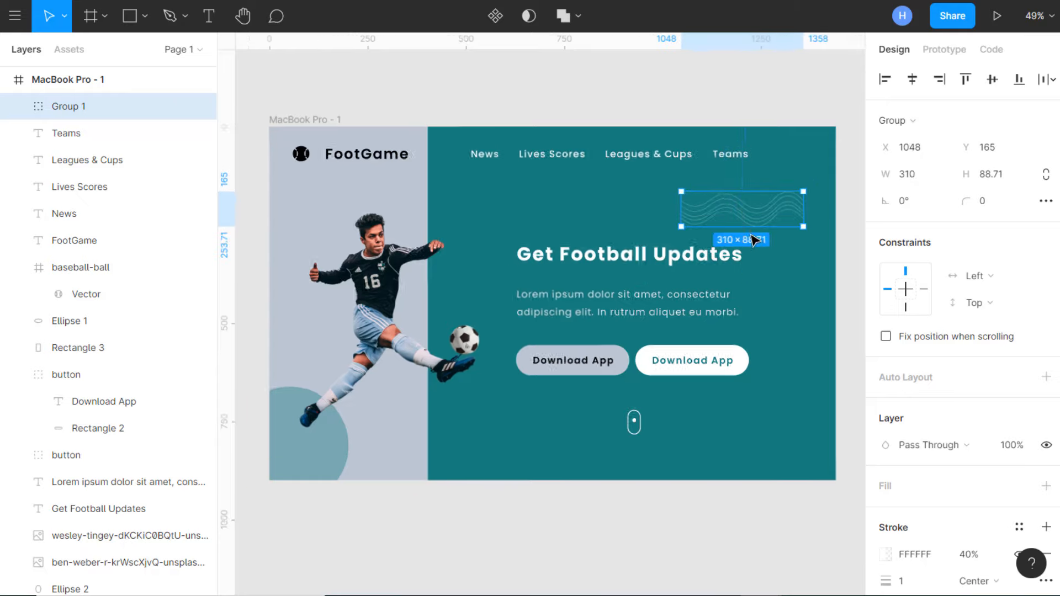
pyautogui.scroll(-3, 766, 215)
pyautogui.press('Escape')
# - Set the wavy line group's stroke opacity to 30%
pyautogui.click(763, 220)
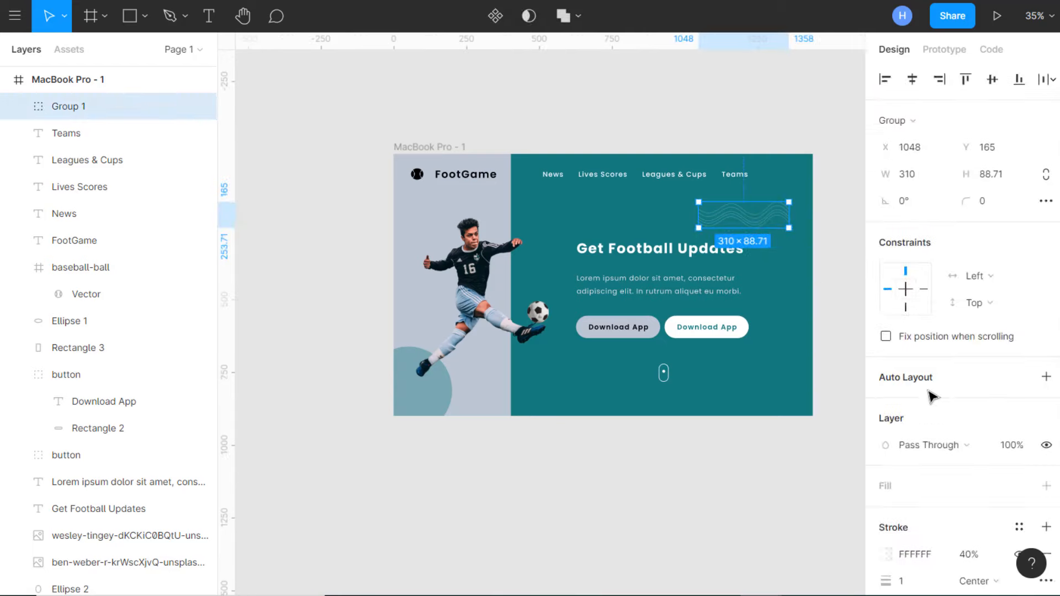
pyautogui.scroll(-3, 933, 396)
pyautogui.click(980, 365)
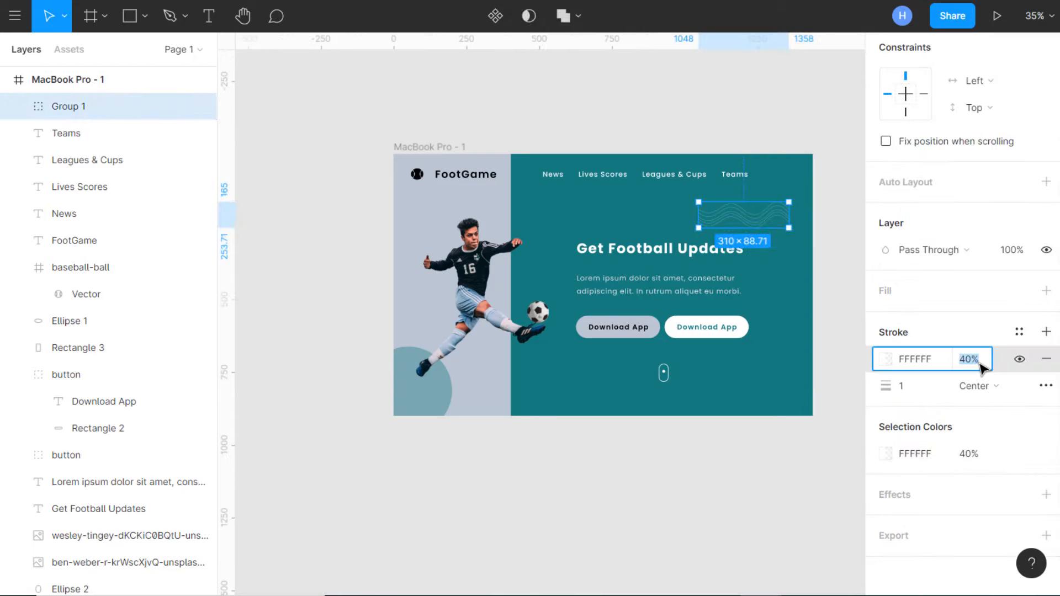
pyautogui.write('30')
pyautogui.press('Return')
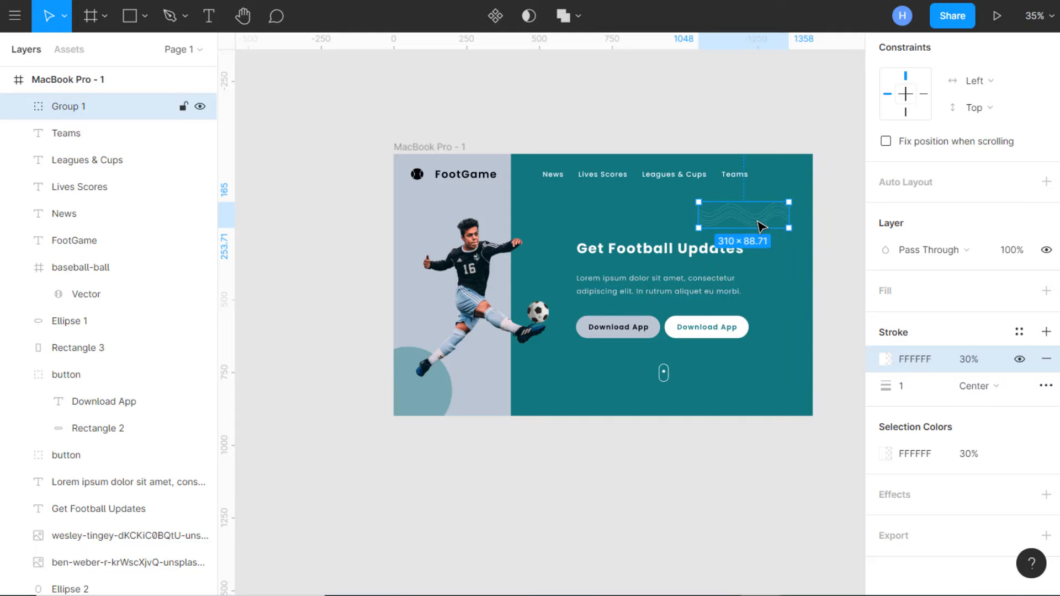
# - Duplicate the wavy line group into the lower part of the teal area, between the player and the scroll icon
pyautogui.moveTo(759, 225); pyautogui.dragTo(590, 381)
pyautogui.click(697, 462)
pyautogui.scroll(2, 624, 378)
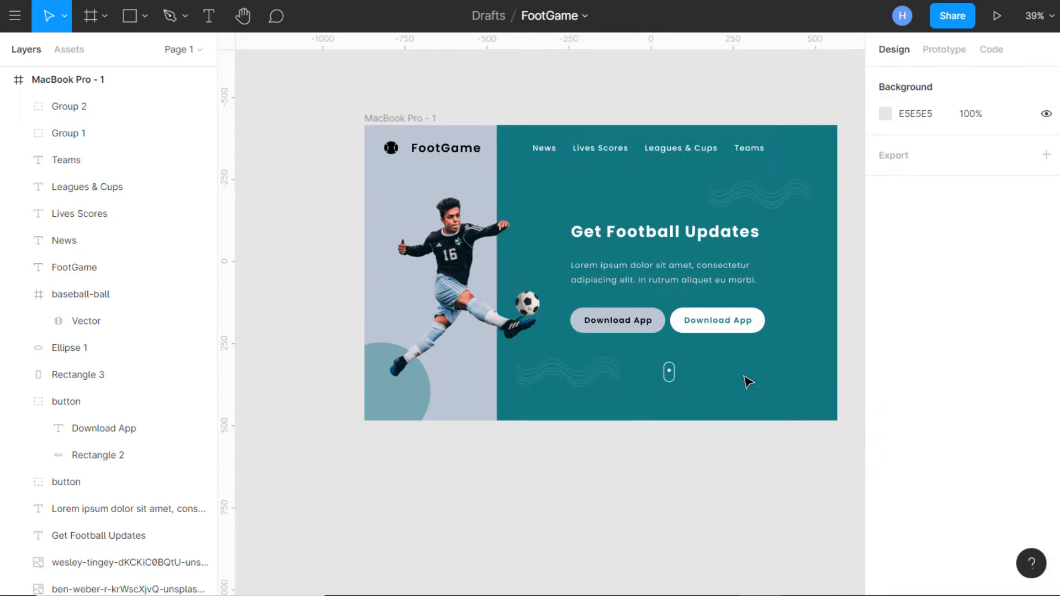
pyautogui.scroll(3, 770, 371)
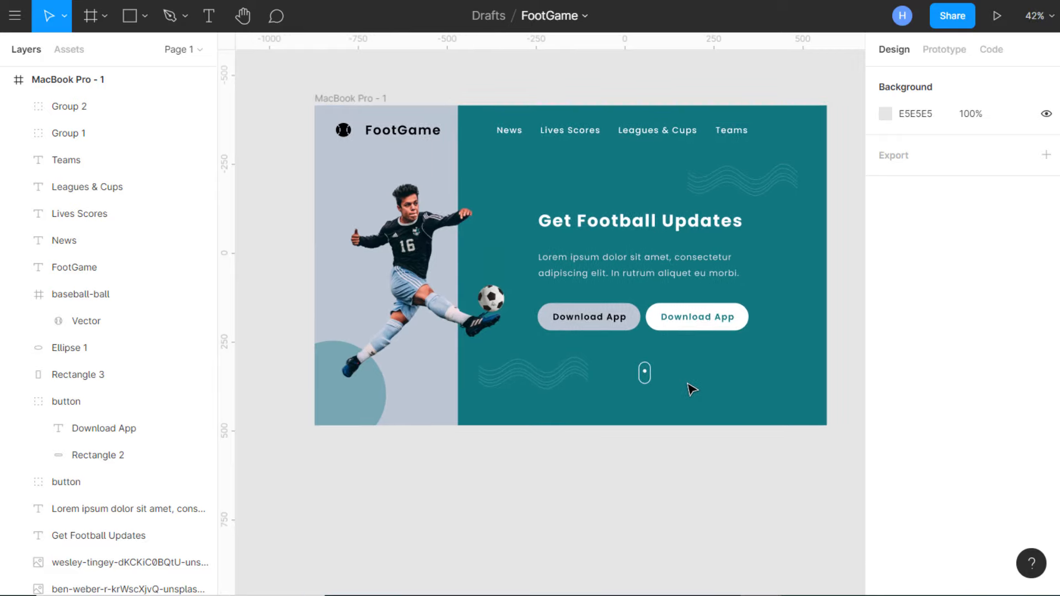
pyautogui.scroll(1, 663, 388)
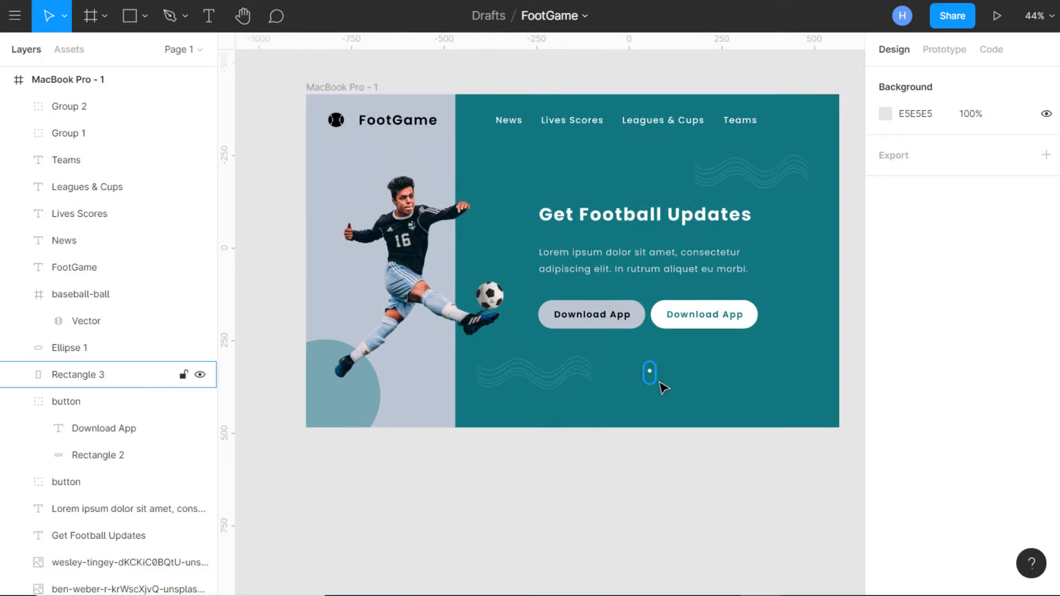
pyautogui.scroll(-1, 663, 388)
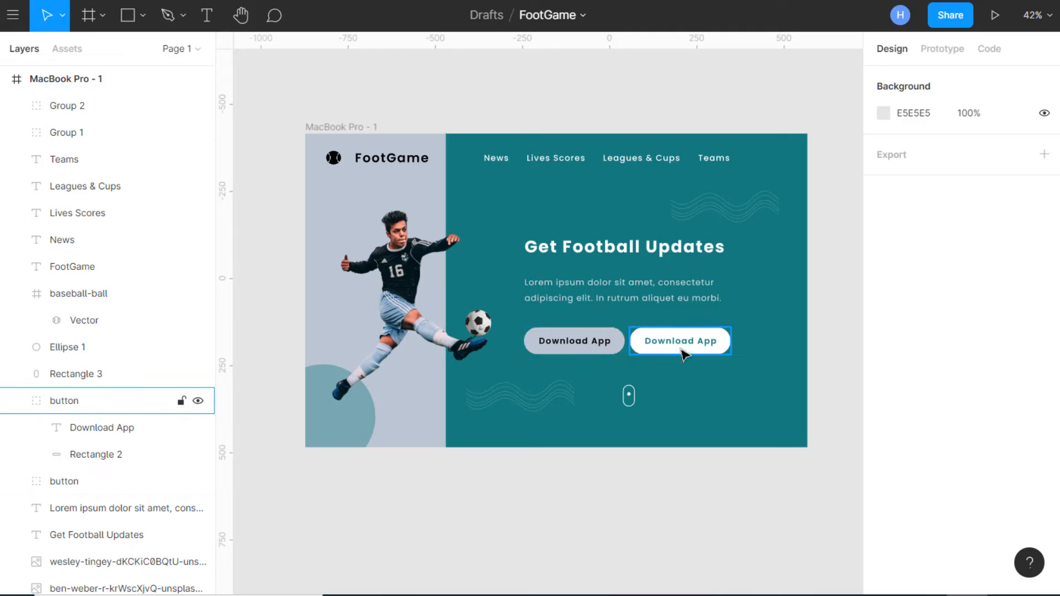
pyautogui.click(602, 344)
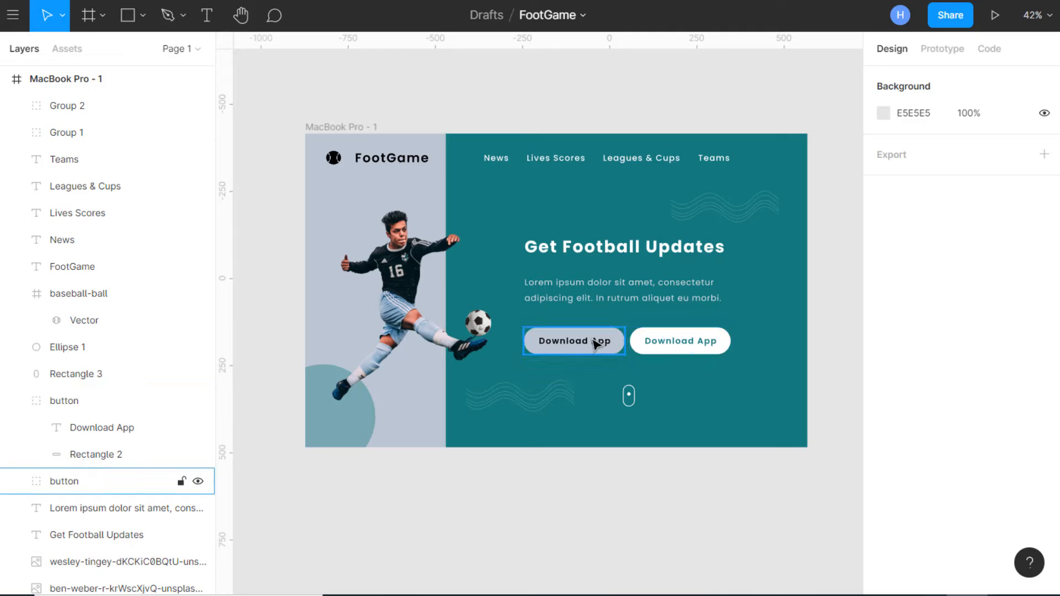
pyautogui.click(632, 345)
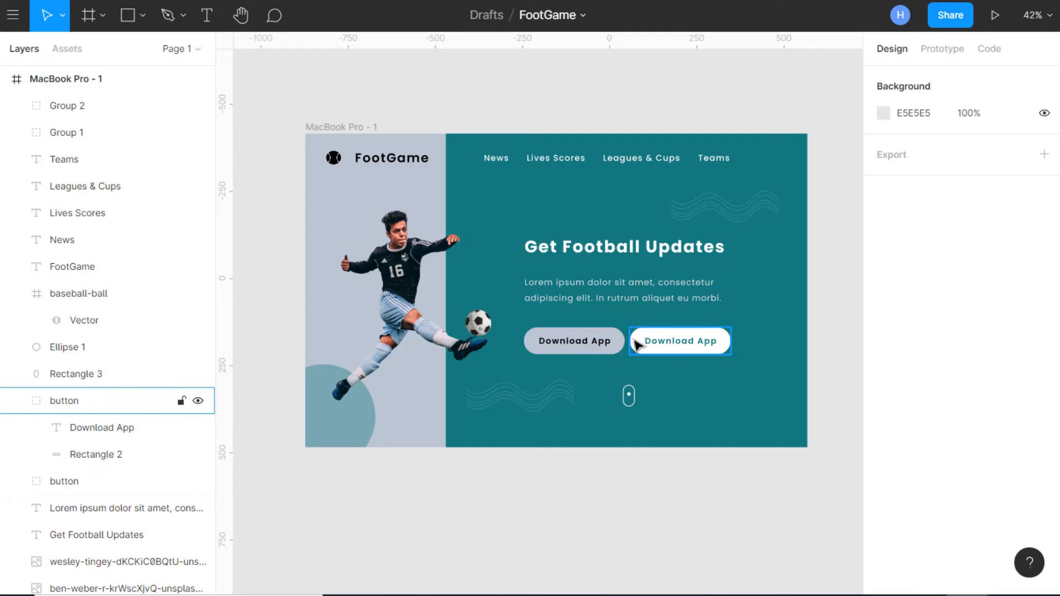
# - Duplicate the MacBook Pro - 1 frame twice so that three identical frames sit in a row
pyautogui.click(937, 51)
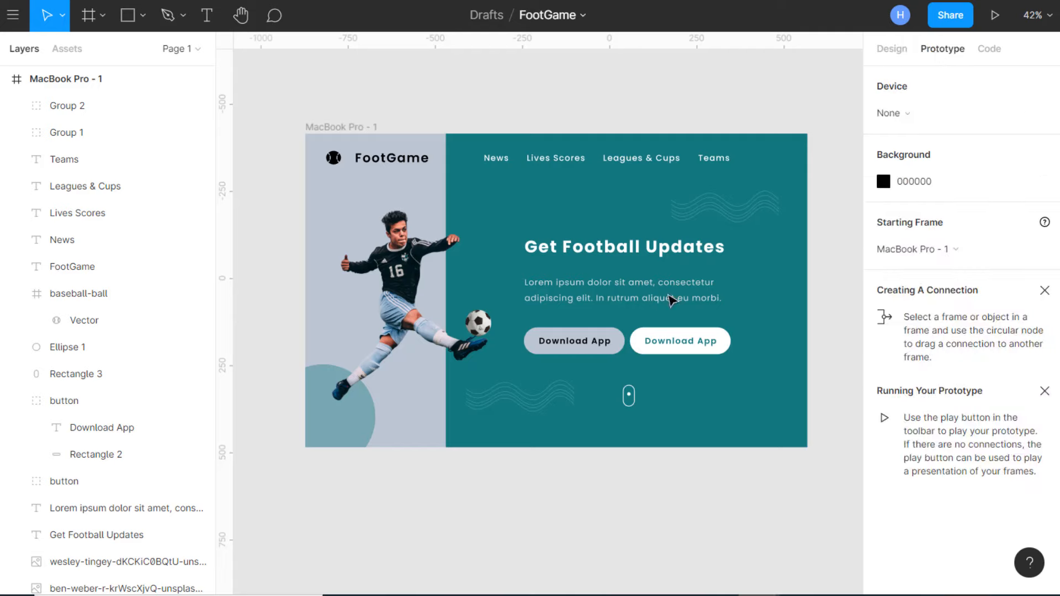
pyautogui.click(609, 345)
pyautogui.click(326, 95)
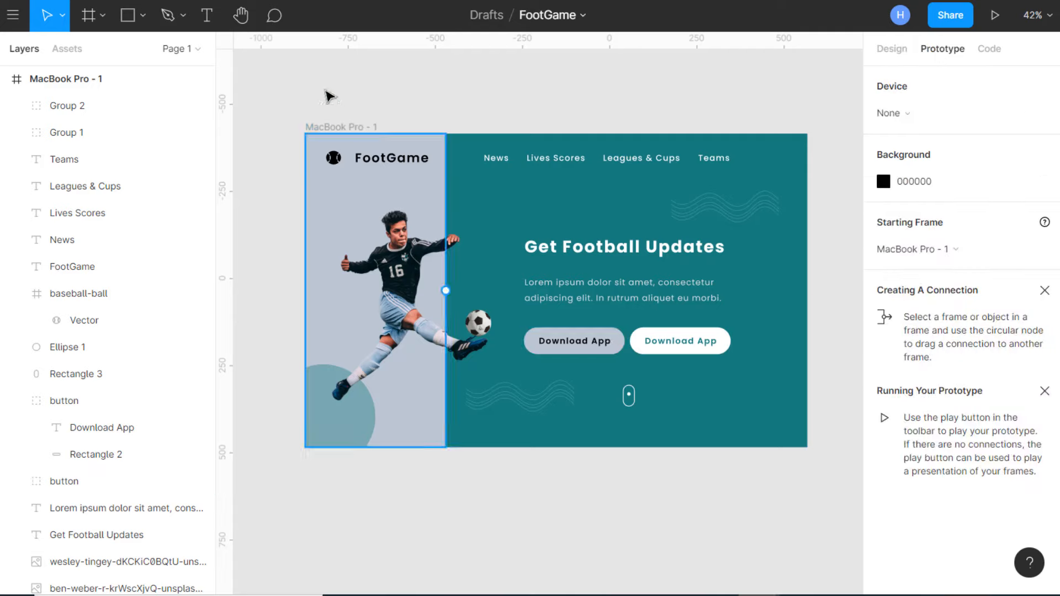
pyautogui.click(345, 129)
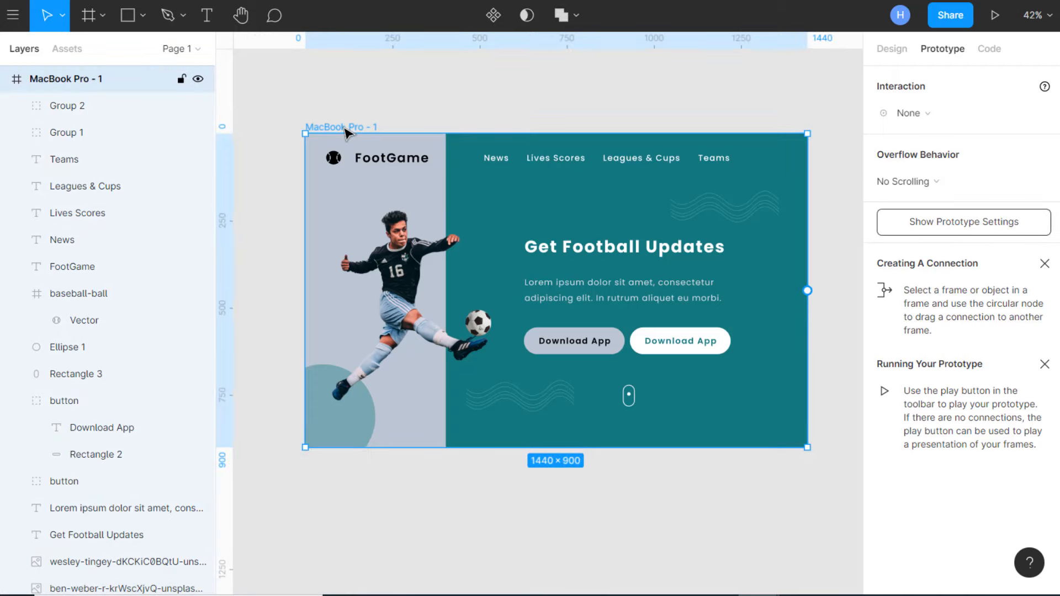
pyautogui.hotkey('ctrl', 'd')
pyautogui.hotkey('ctrl', 'd')
pyautogui.scroll(-5, 502, 214)
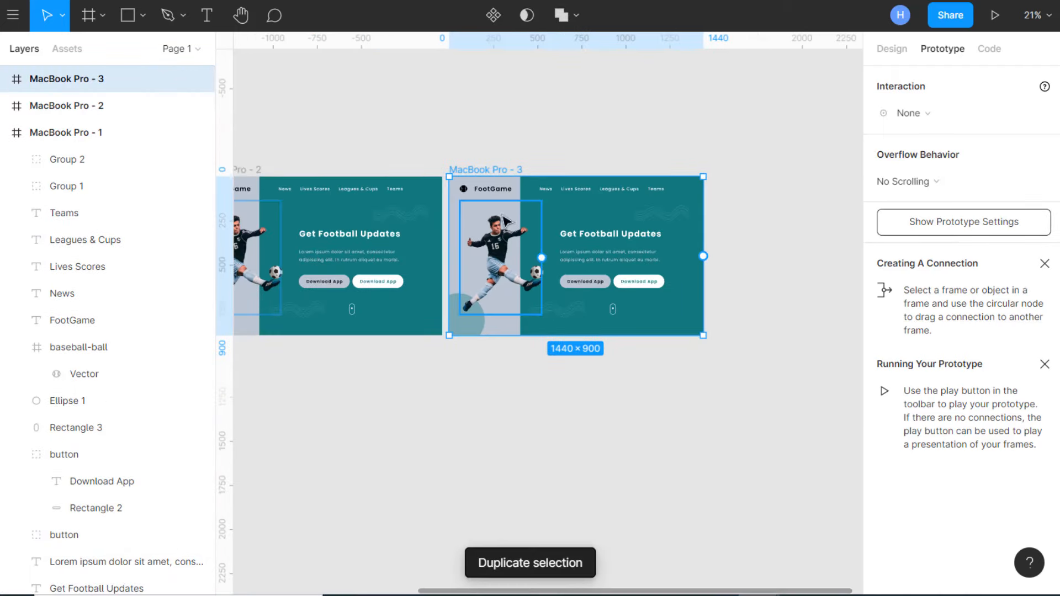
pyautogui.hscroll(-5, 505, 221)
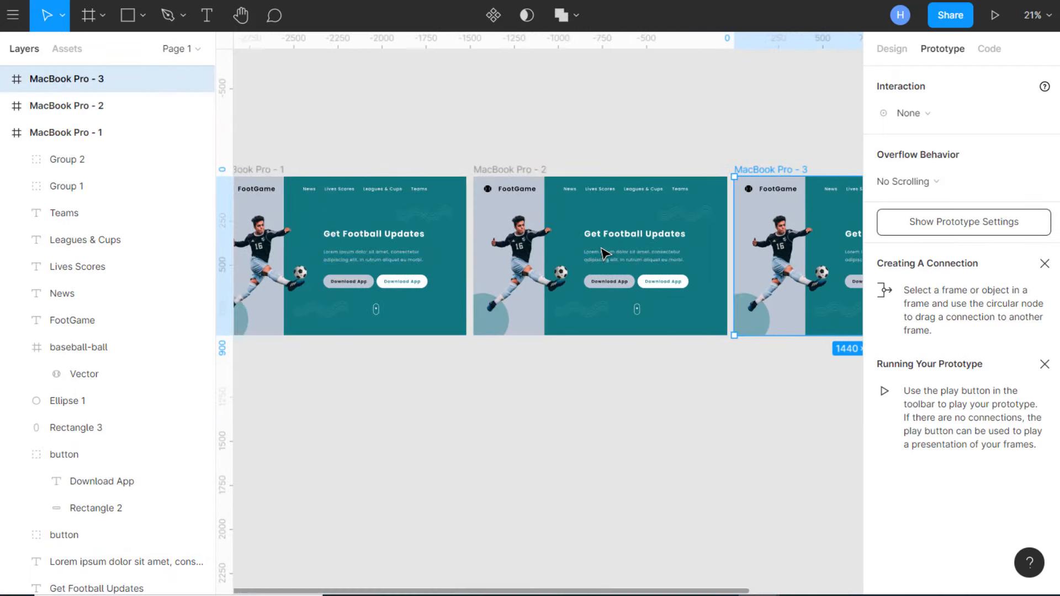
pyautogui.hscroll(-2, 606, 253)
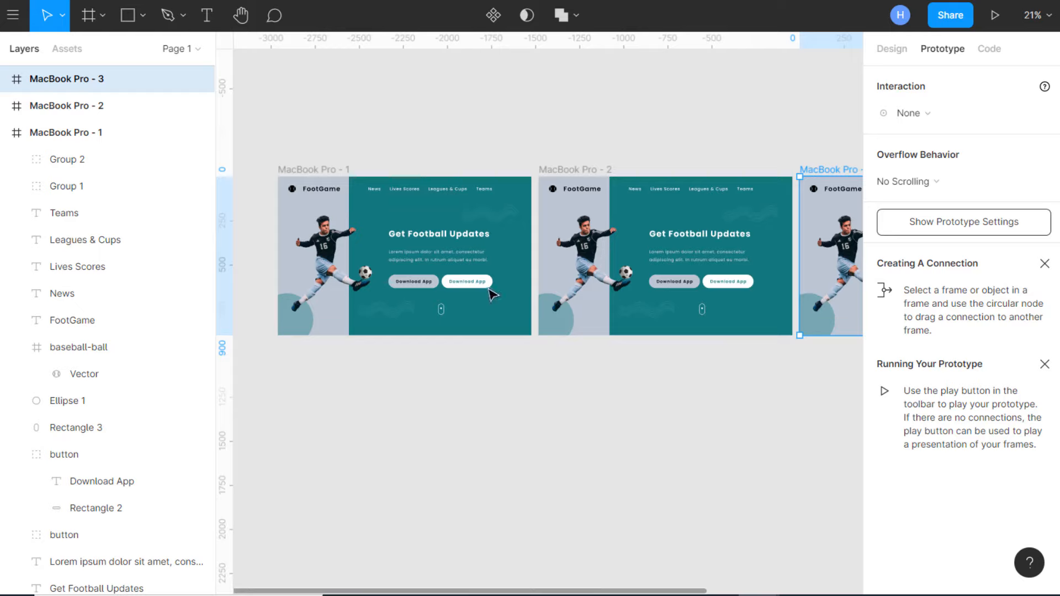
# - Give the grey Download App button in MacBook Pro - 1 a While Hovering interaction that swaps with MacBook Pro - 2
pyautogui.click(424, 285)
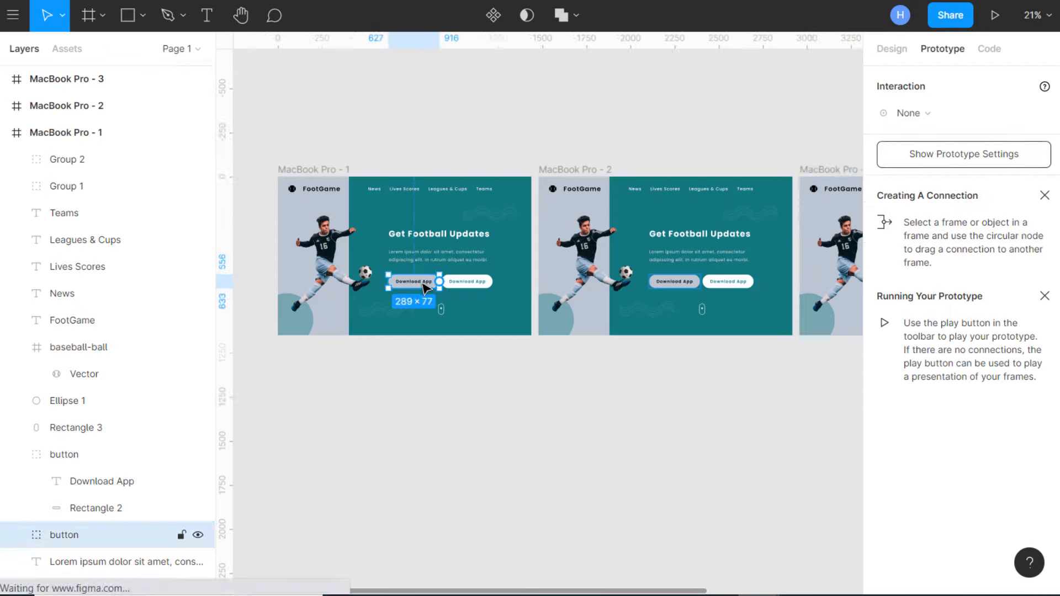
pyautogui.click(927, 113)
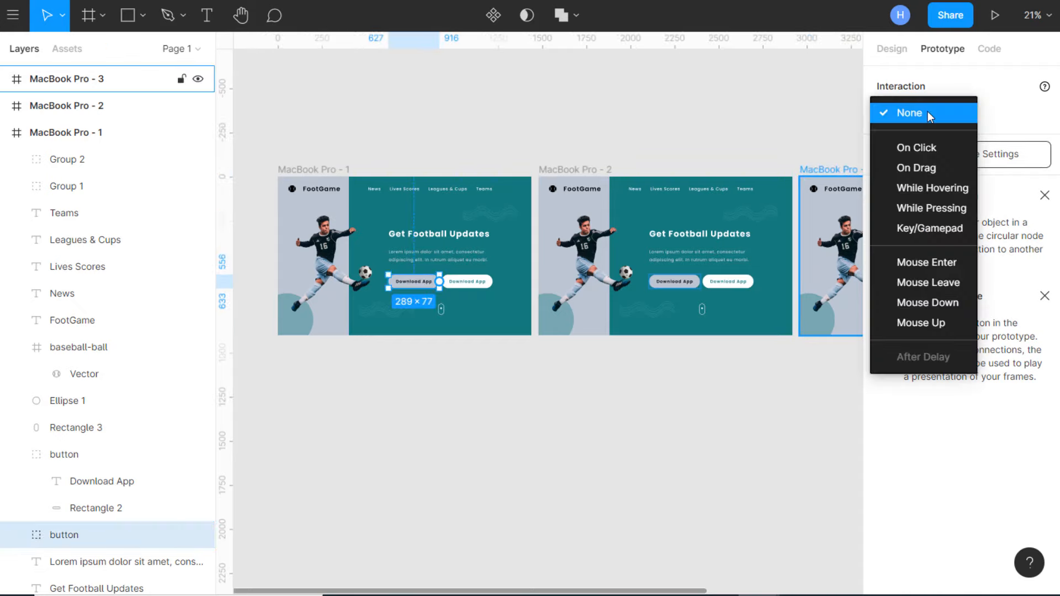
pyautogui.click(922, 188)
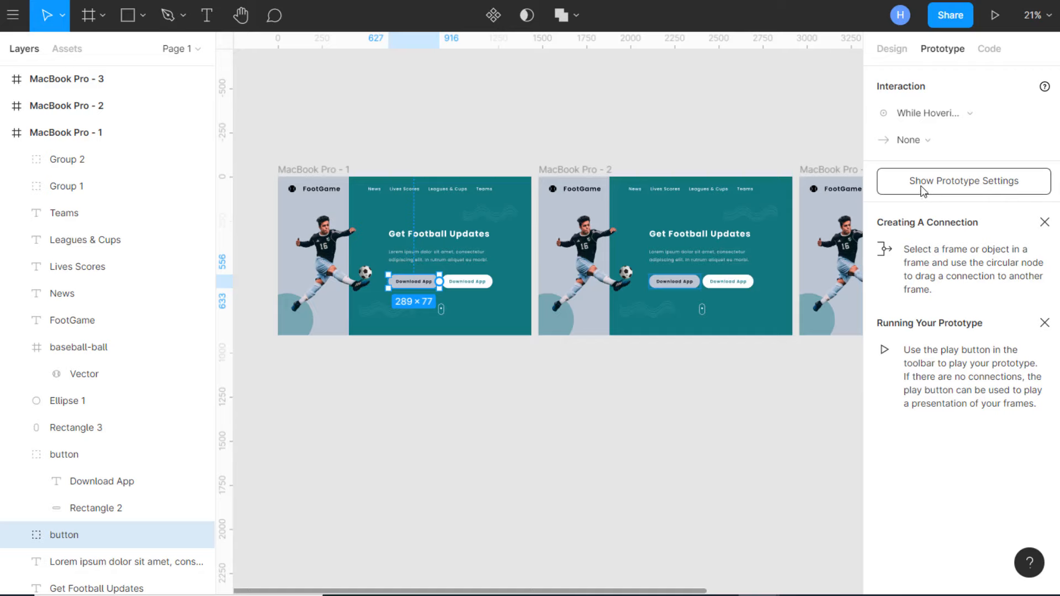
pyautogui.click(912, 142)
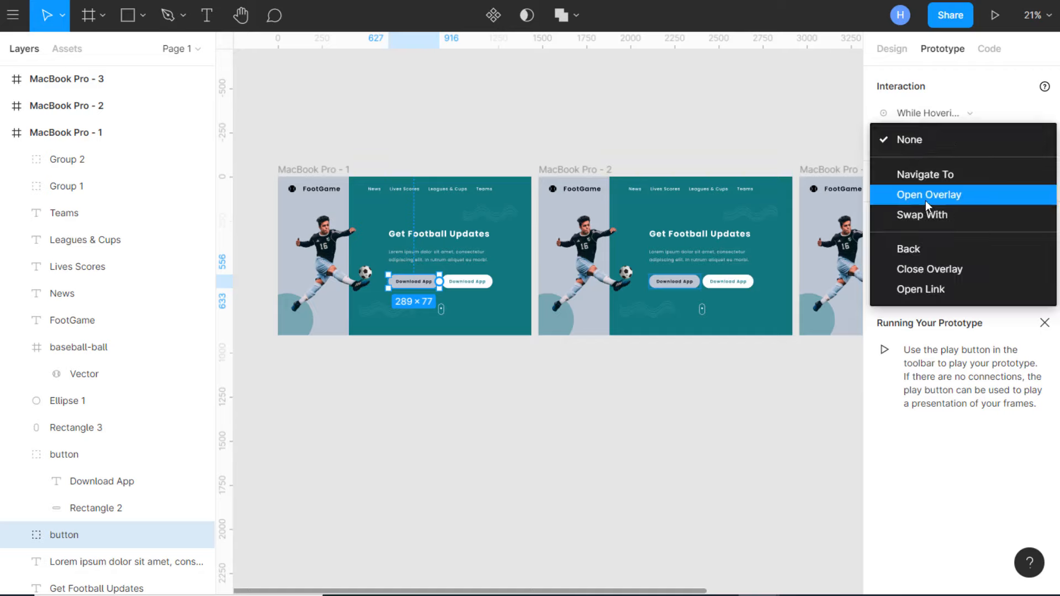
pyautogui.click(931, 217)
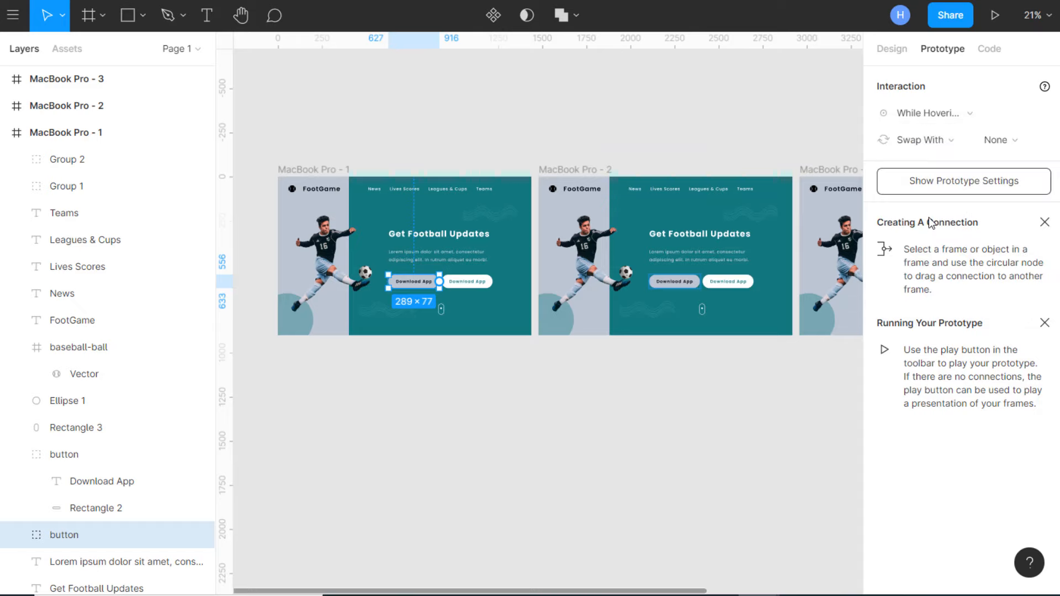
pyautogui.click(991, 140)
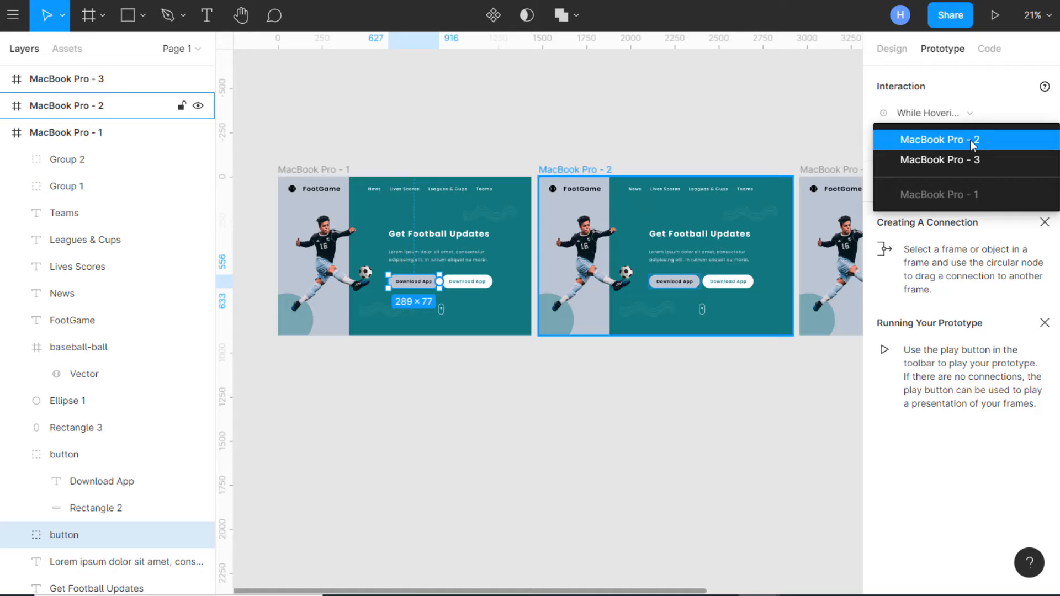
pyautogui.click(973, 143)
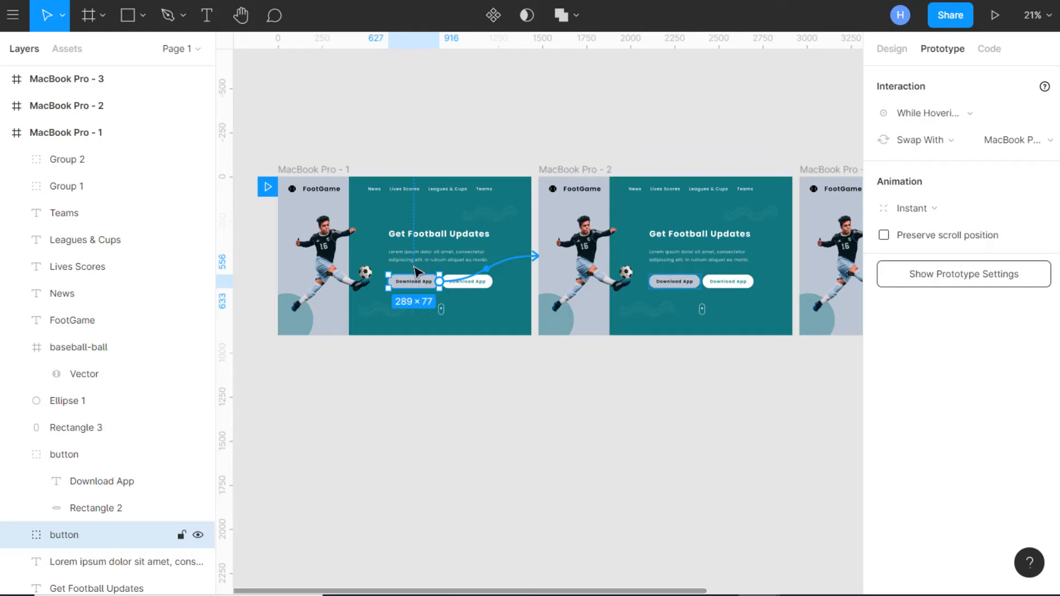
# - Change the grey Download App button's background in MacBook Pro - 2 to white, FFFFFF
pyautogui.click(678, 286)
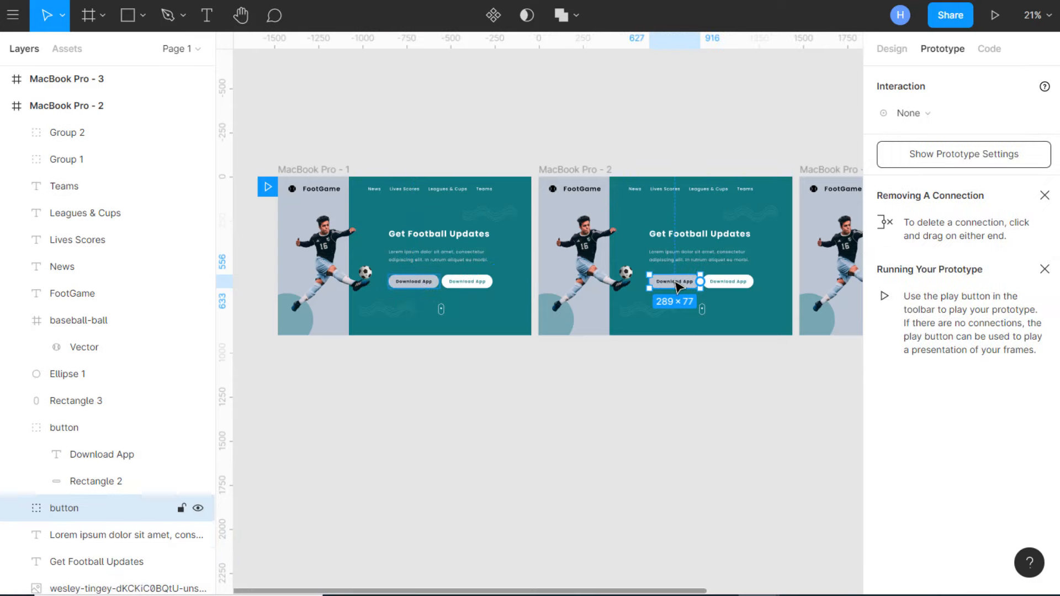
pyautogui.click(891, 48)
pyautogui.scroll(-3, 901, 403)
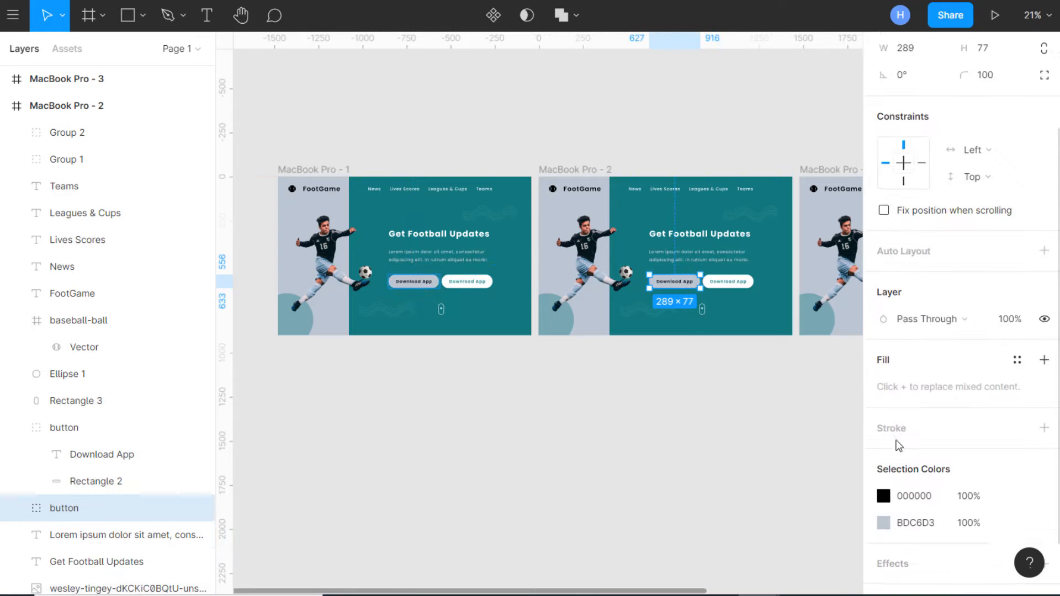
pyautogui.click(883, 481)
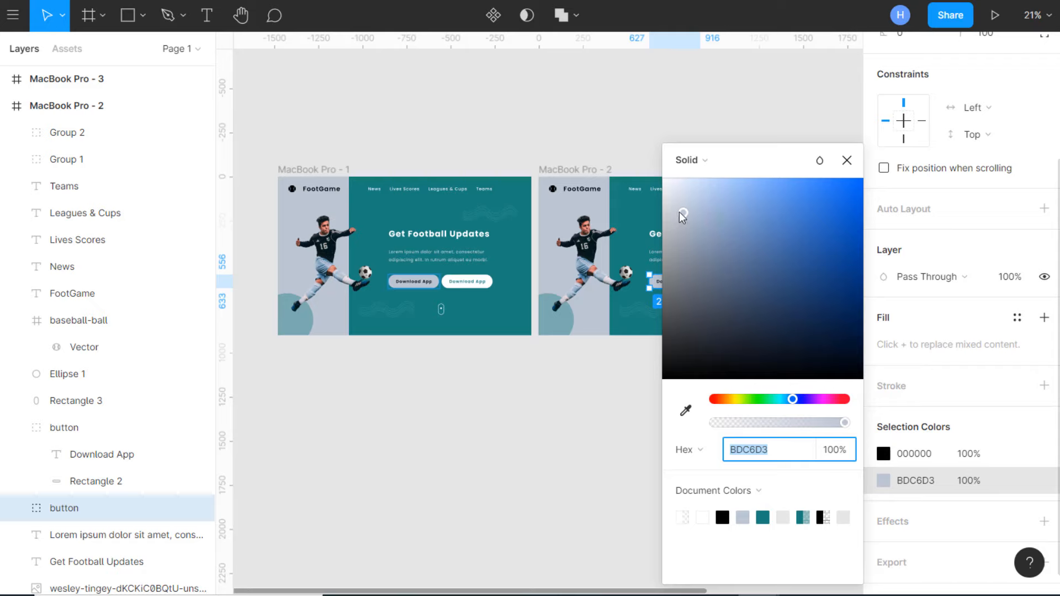
pyautogui.moveTo(683, 213); pyautogui.dragTo(644, 142)
pyautogui.click(846, 160)
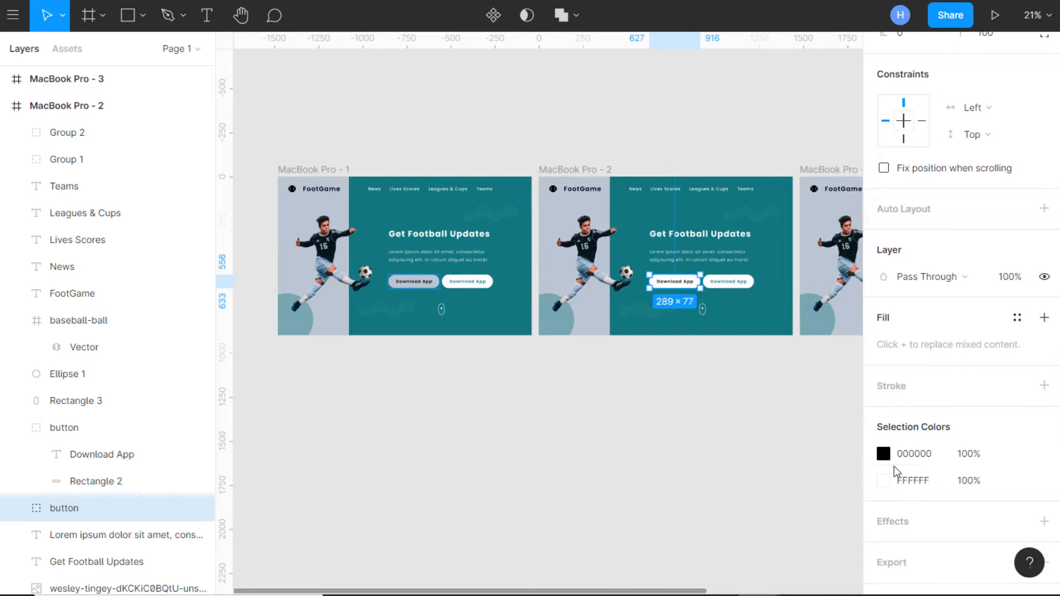
# - Recolor the black label of the same Download App button with the teal document color 1B817F
pyautogui.click(885, 453)
pyautogui.click(745, 515)
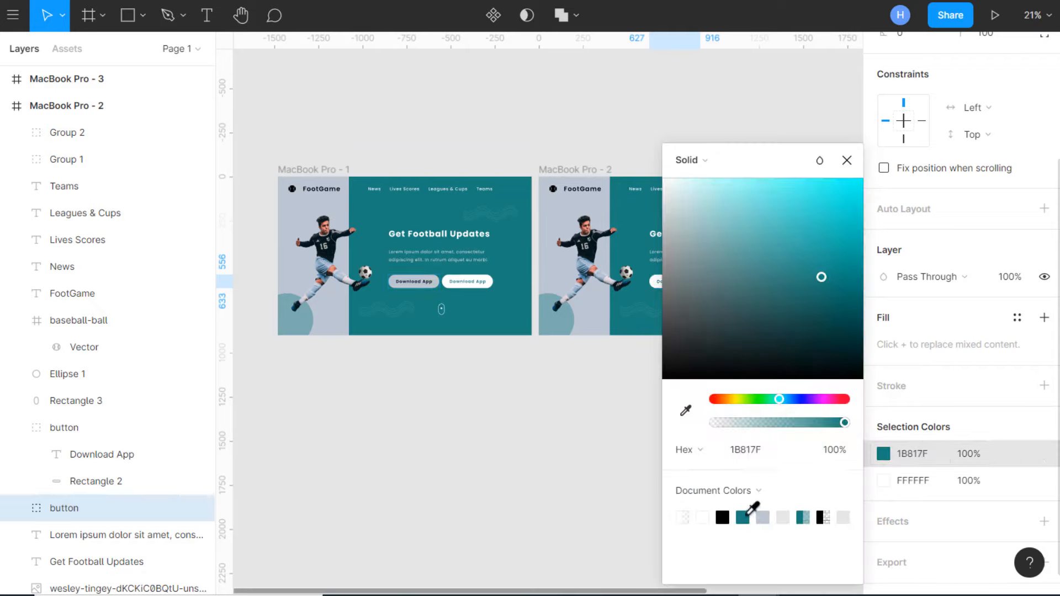
pyautogui.click(846, 164)
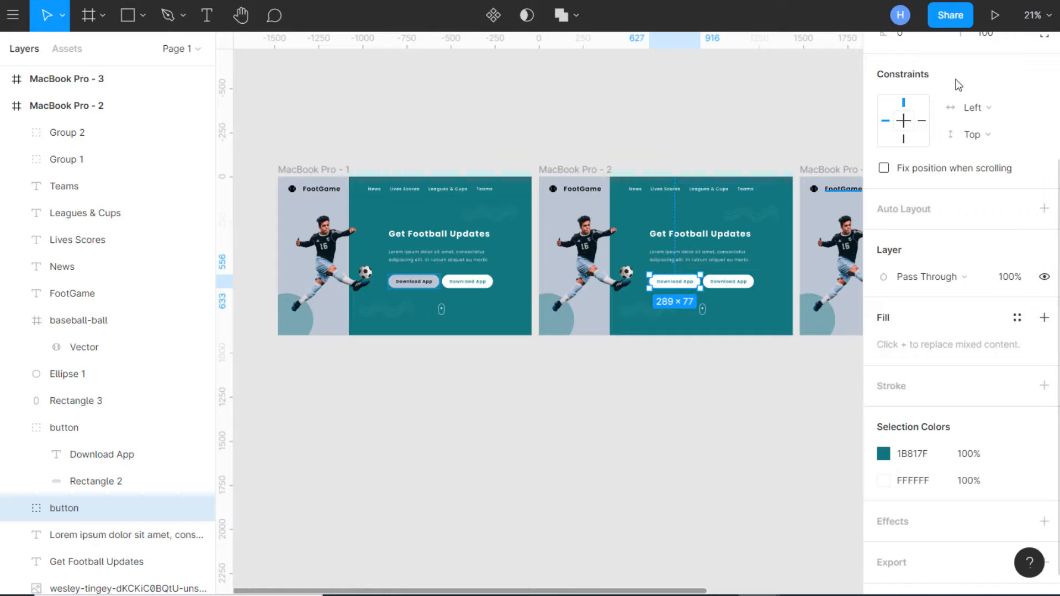
# - Preview the prototype and set its display to Fit – Scale down to fit
pyautogui.click(995, 16)
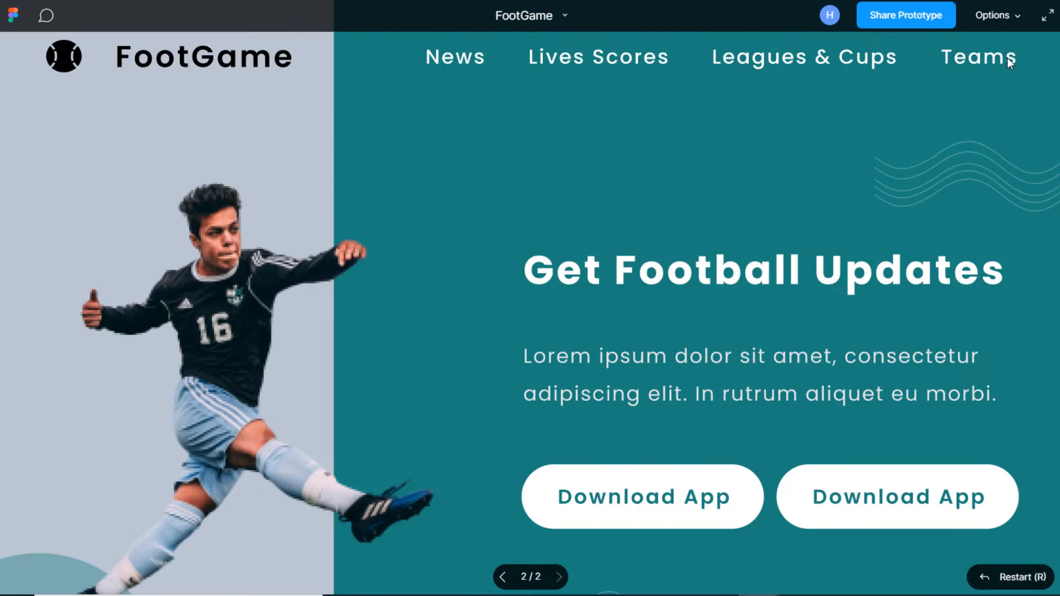
pyautogui.click(1013, 19)
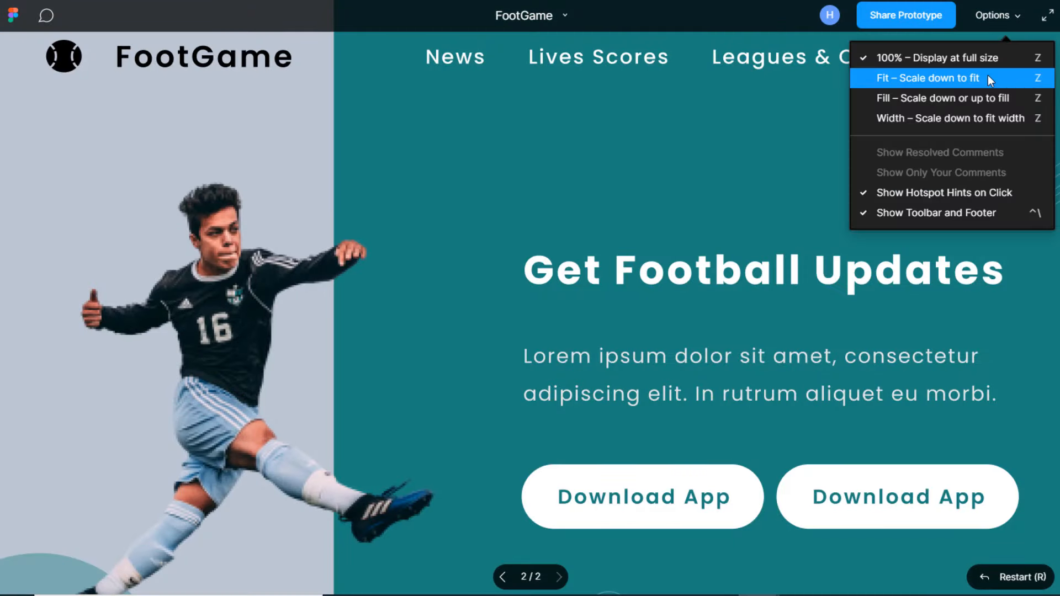
pyautogui.click(984, 78)
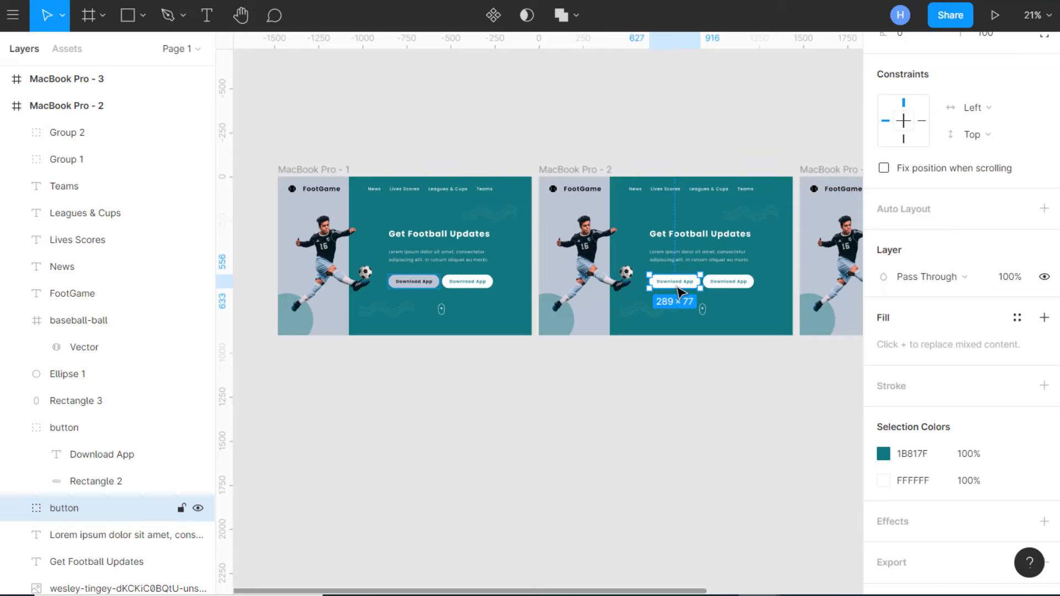
# - Review the hover interaction's action and destination on the grey Download App button in MacBook Pro - 1, and return to the preview
pyautogui.click(421, 282)
pyautogui.scroll(4, 941, 108)
pyautogui.click(943, 50)
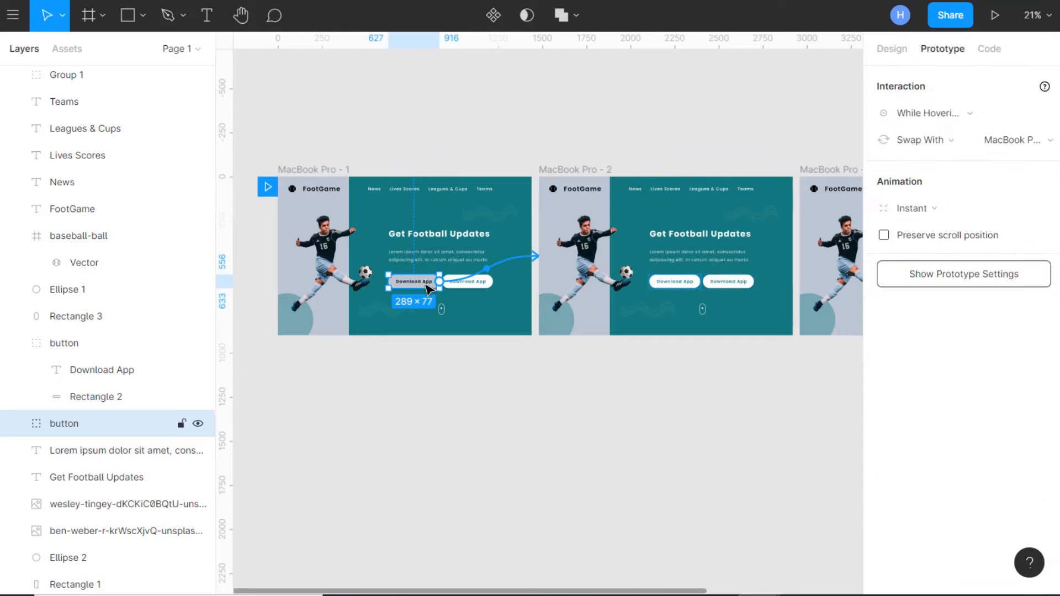
pyautogui.click(1011, 145)
pyautogui.click(986, 143)
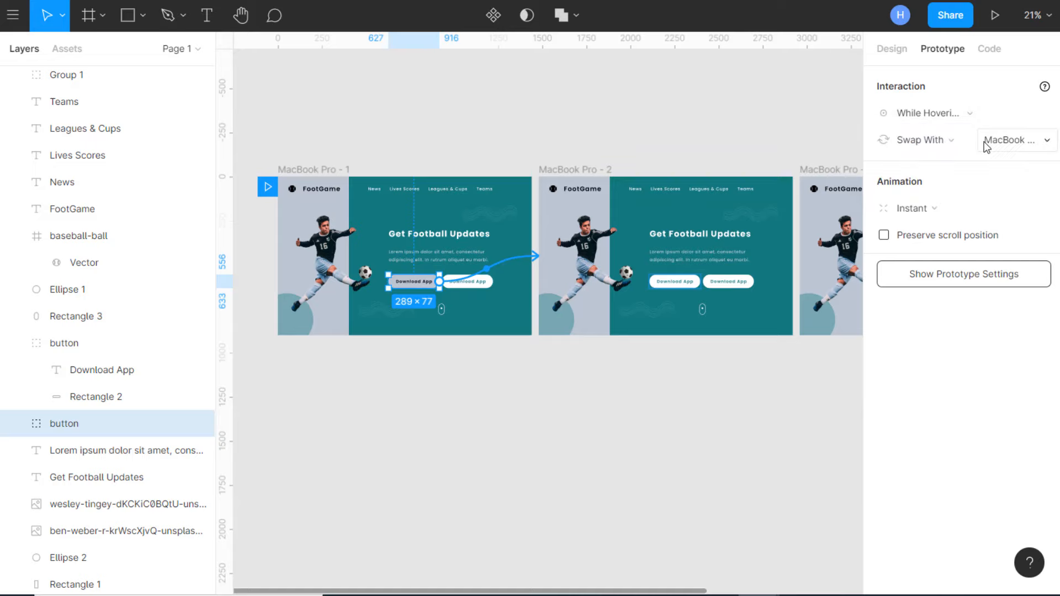
pyautogui.click(938, 144)
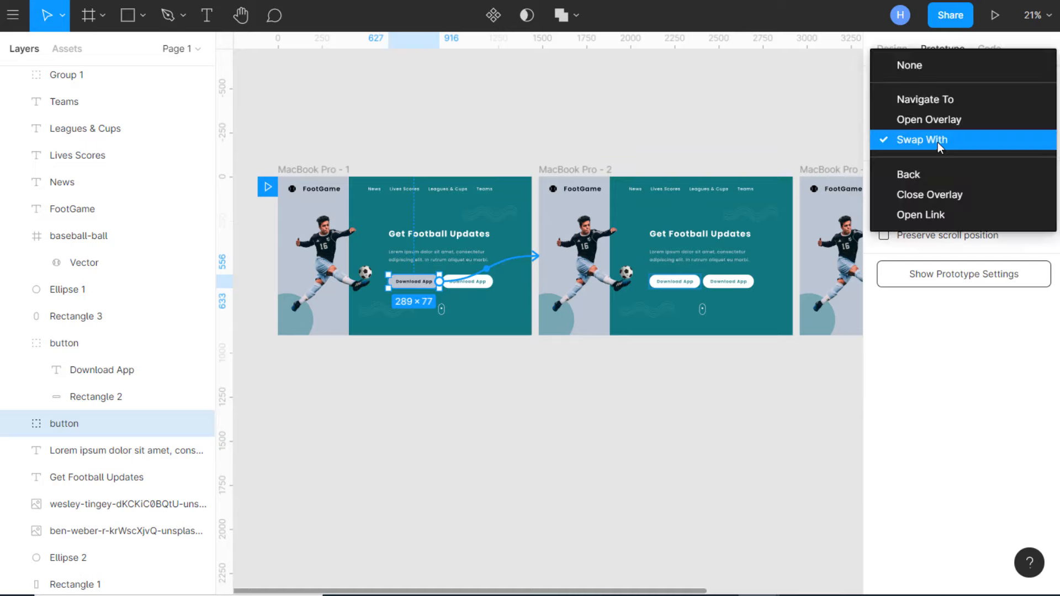
pyautogui.click(937, 141)
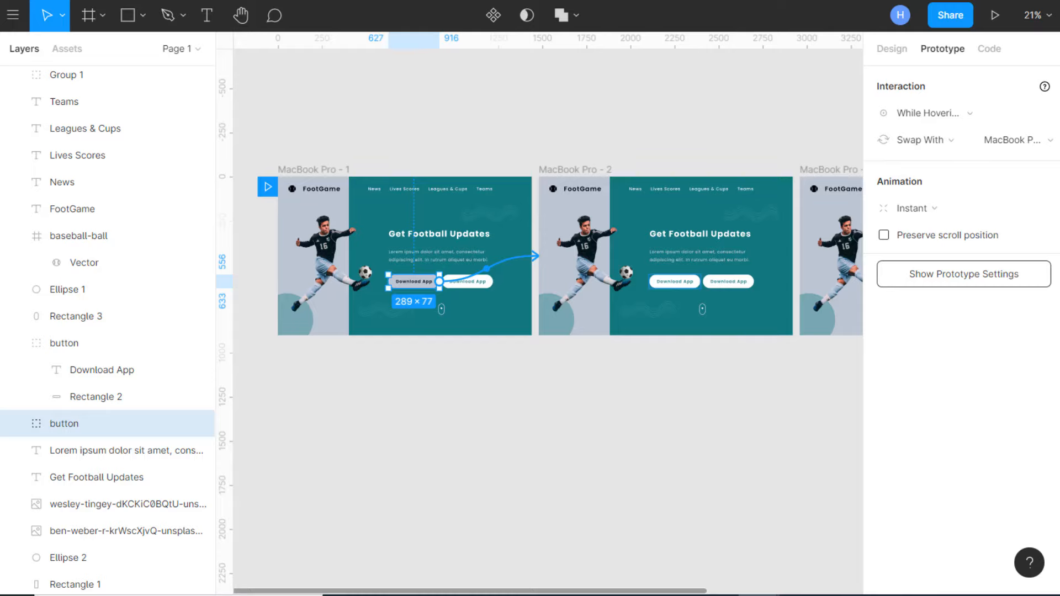
pyautogui.hotkey('ctrl', 'Tab')
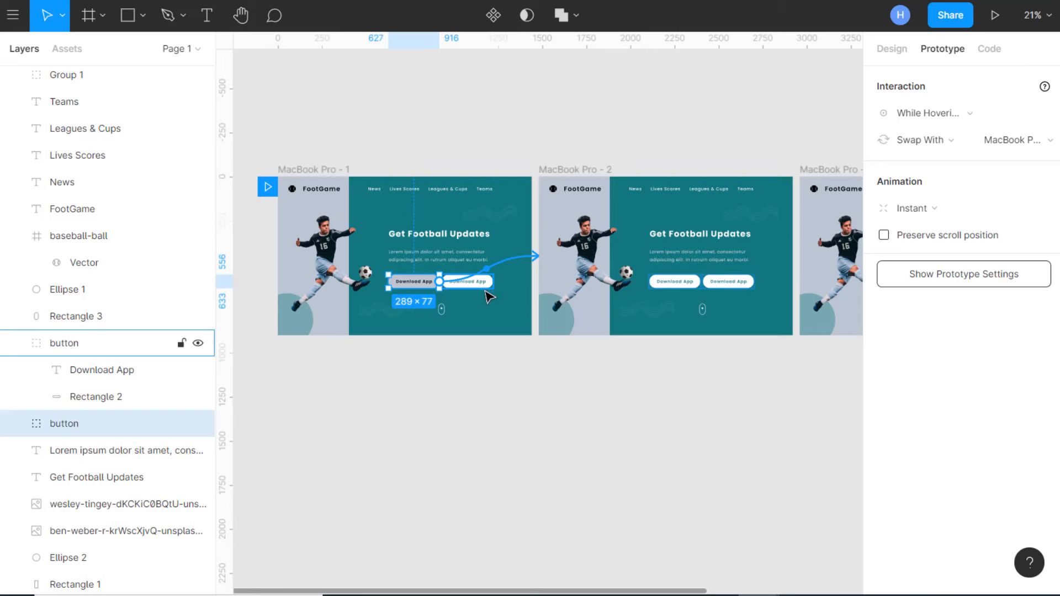
# - Give the white Download App button in MacBook Pro - 1 a While Hovering interaction that swaps with MacBook Pro - 3
pyautogui.click(486, 289)
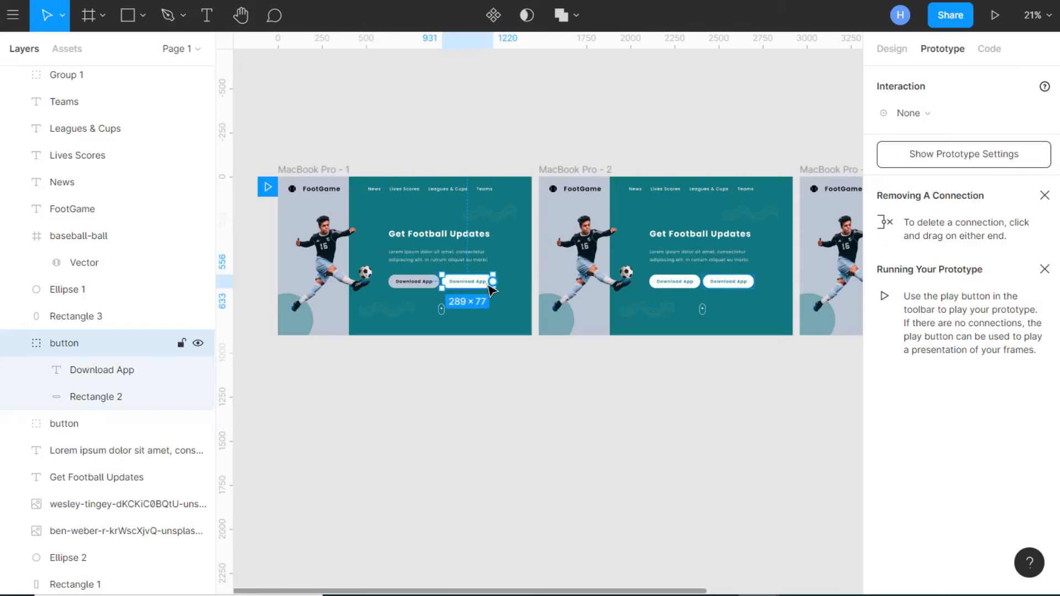
pyautogui.click(909, 114)
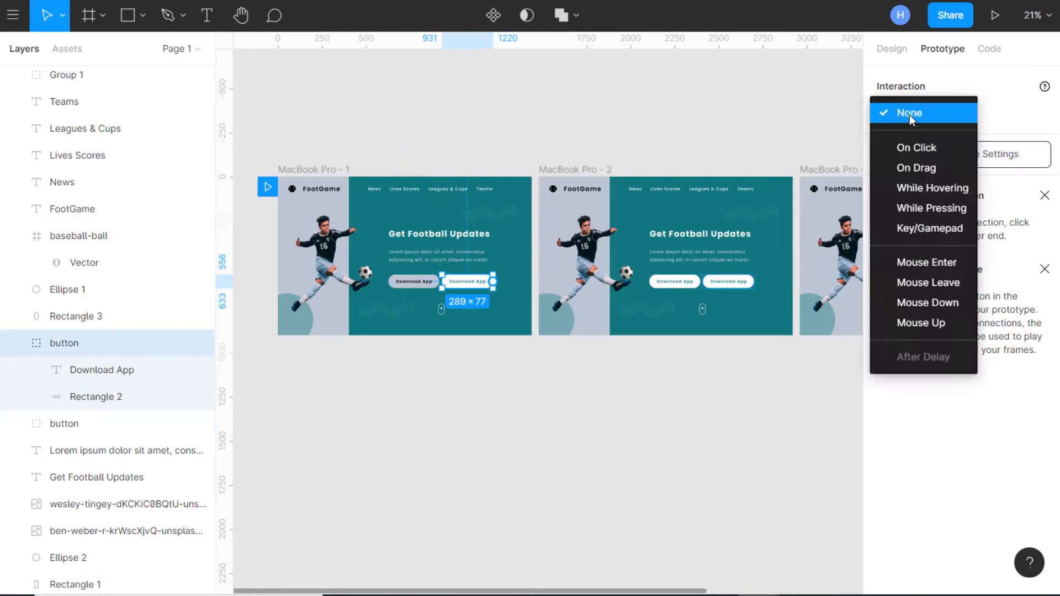
pyautogui.click(925, 189)
pyautogui.click(939, 144)
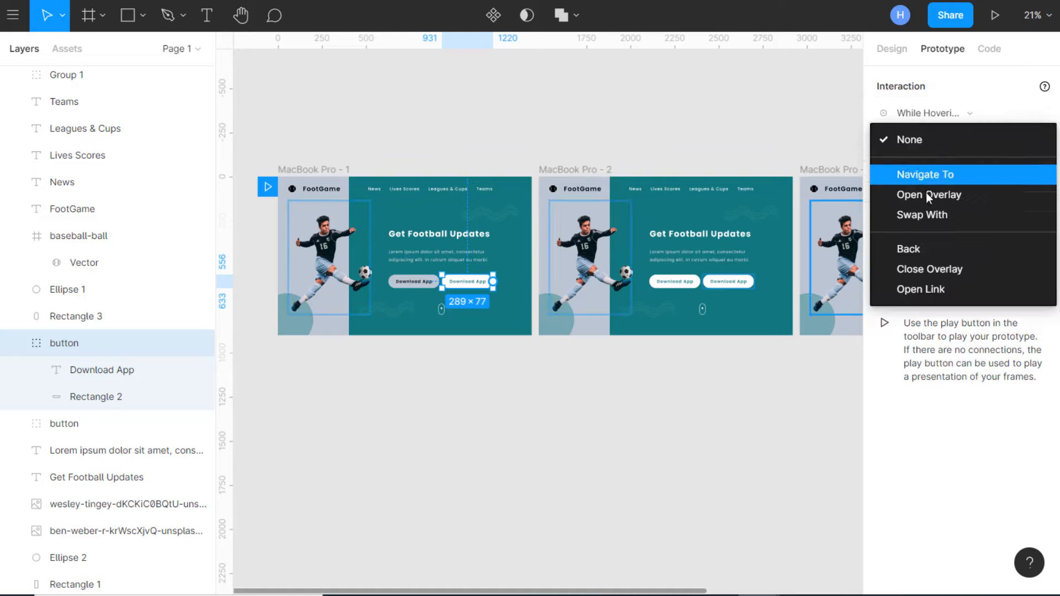
pyautogui.click(933, 213)
pyautogui.click(1011, 141)
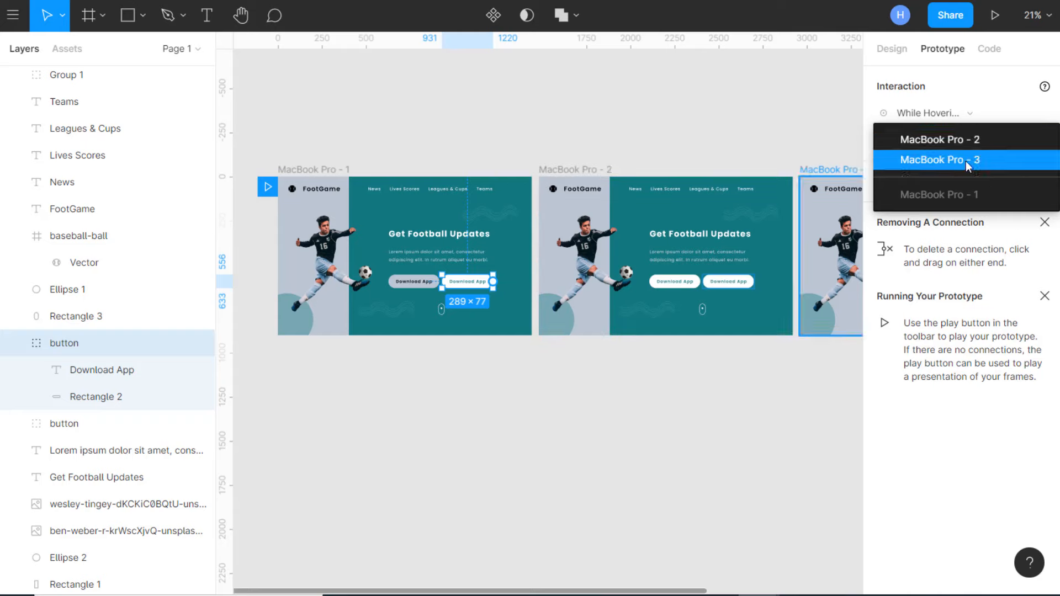
pyautogui.click(938, 160)
# - Change the white Download App button's background in MacBook Pro - 3 to the grey document color BDC6D3
pyautogui.hscroll(1, 700, 279)
pyautogui.hscroll(5, 699, 278)
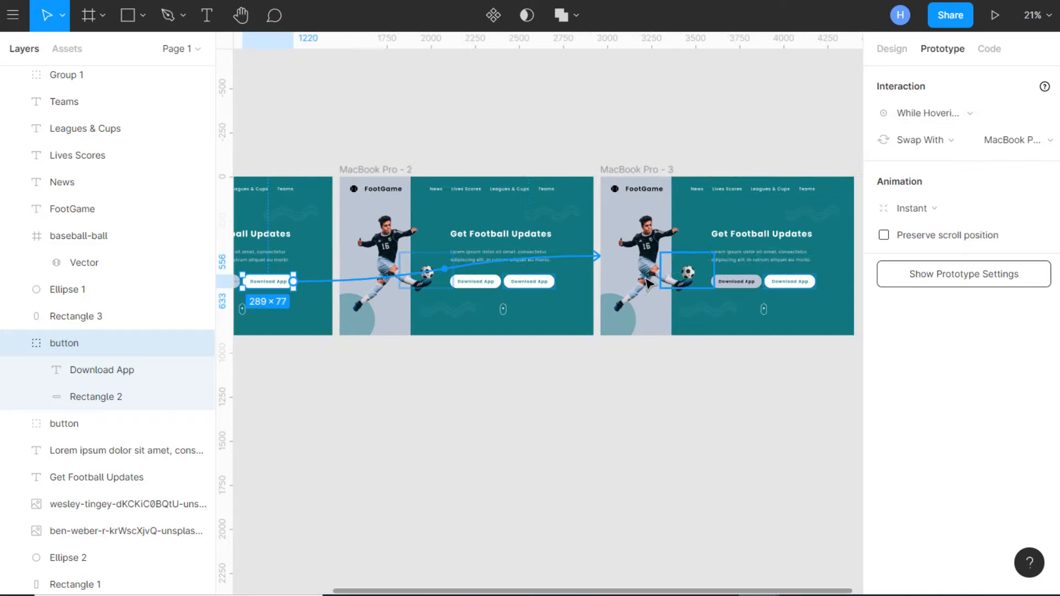
pyautogui.hscroll(1, 646, 331)
pyautogui.click(767, 285)
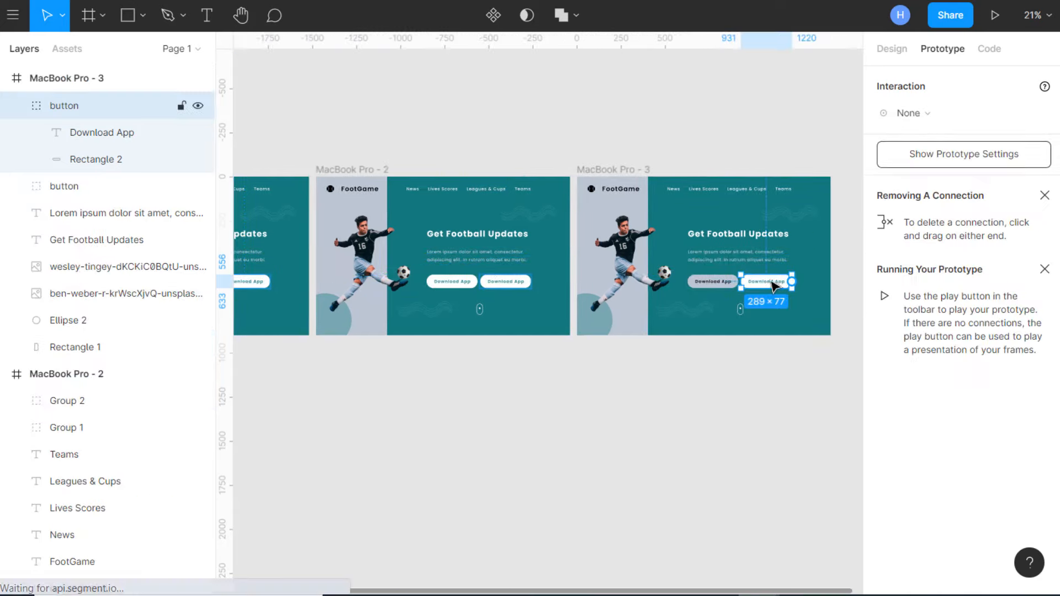
pyautogui.click(891, 48)
pyautogui.scroll(-2, 905, 394)
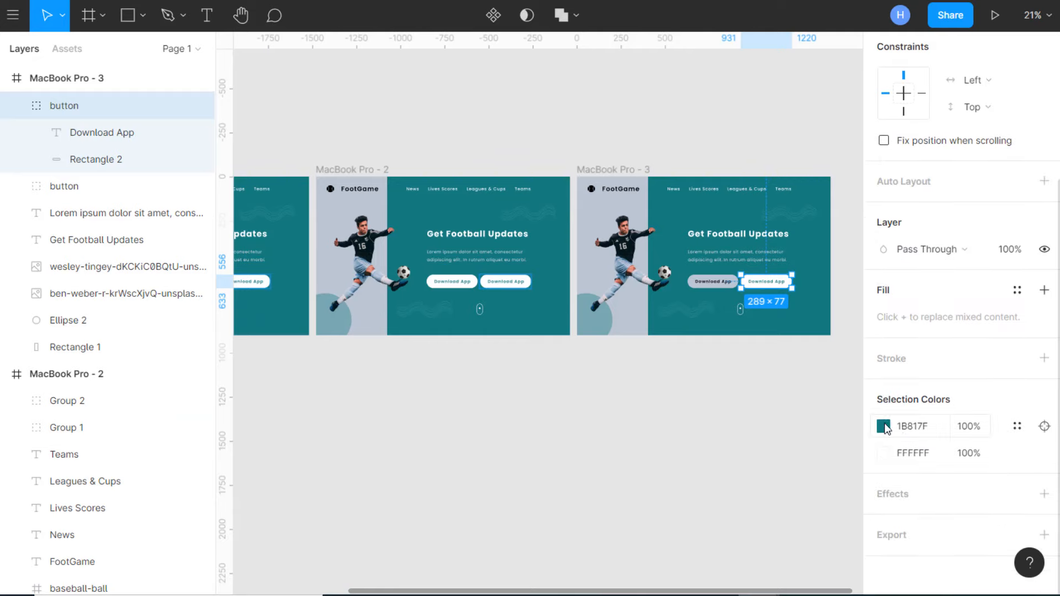
pyautogui.click(883, 452)
pyautogui.click(686, 411)
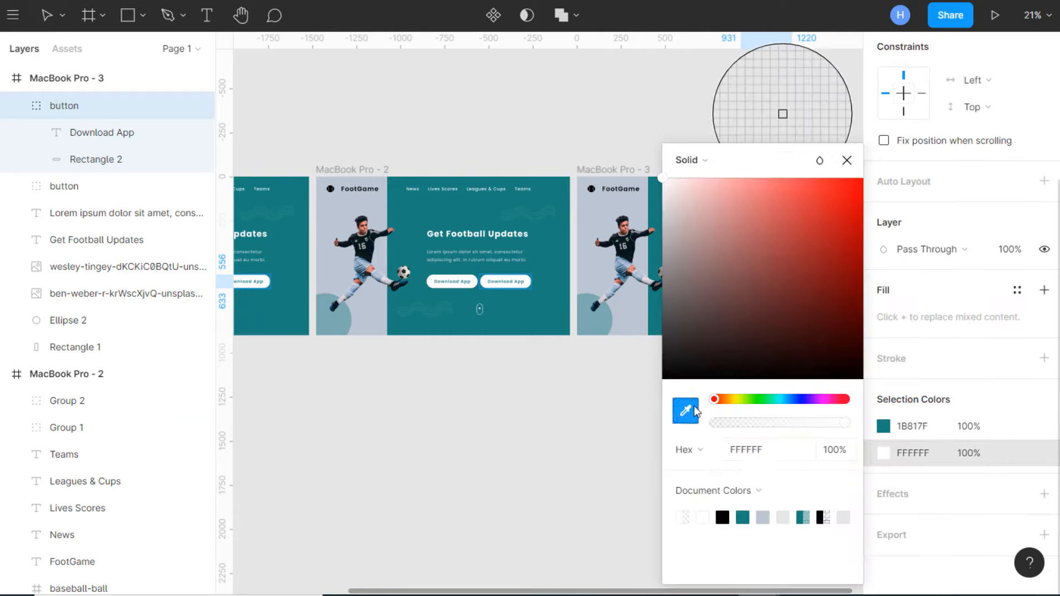
pyautogui.click(765, 516)
pyautogui.click(847, 160)
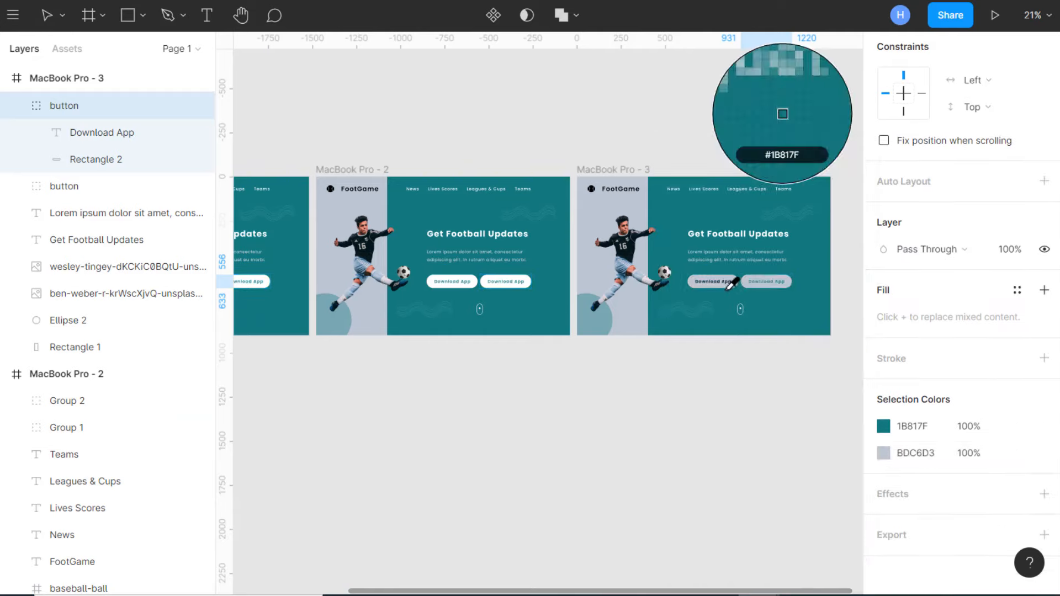
# - Recolor the teal label of the same Download App button in MacBook Pro - 3 to white, FFFFFF
pyautogui.click(884, 426)
pyautogui.moveTo(822, 281); pyautogui.dragTo(650, 132)
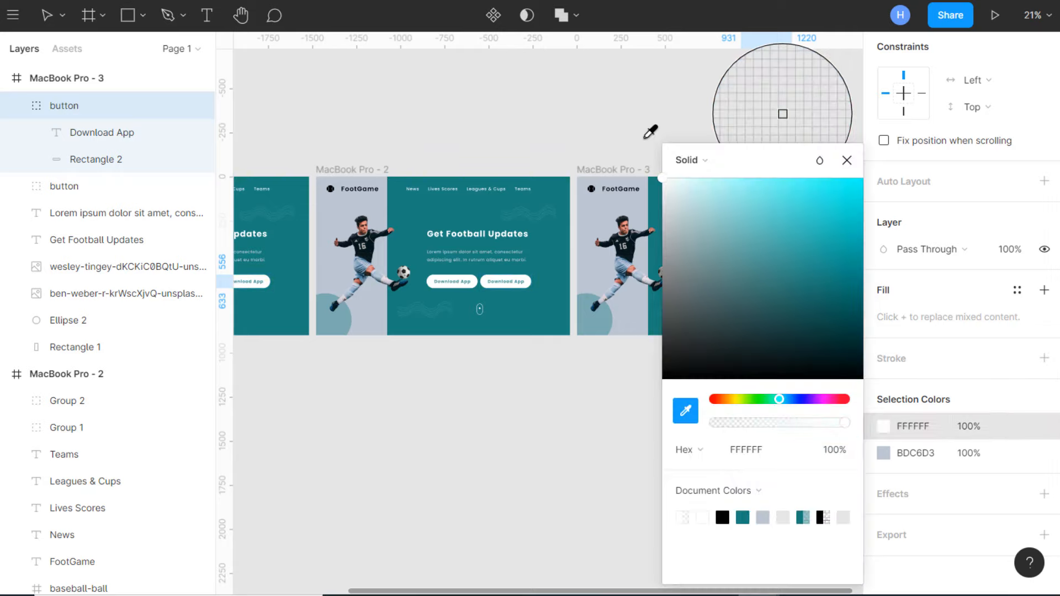
pyautogui.click(847, 160)
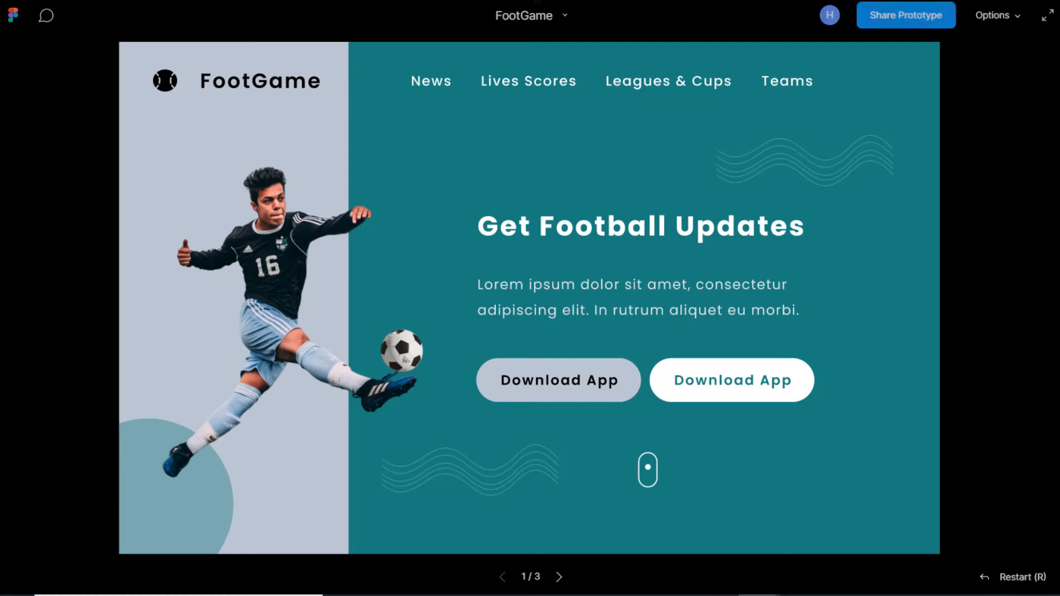